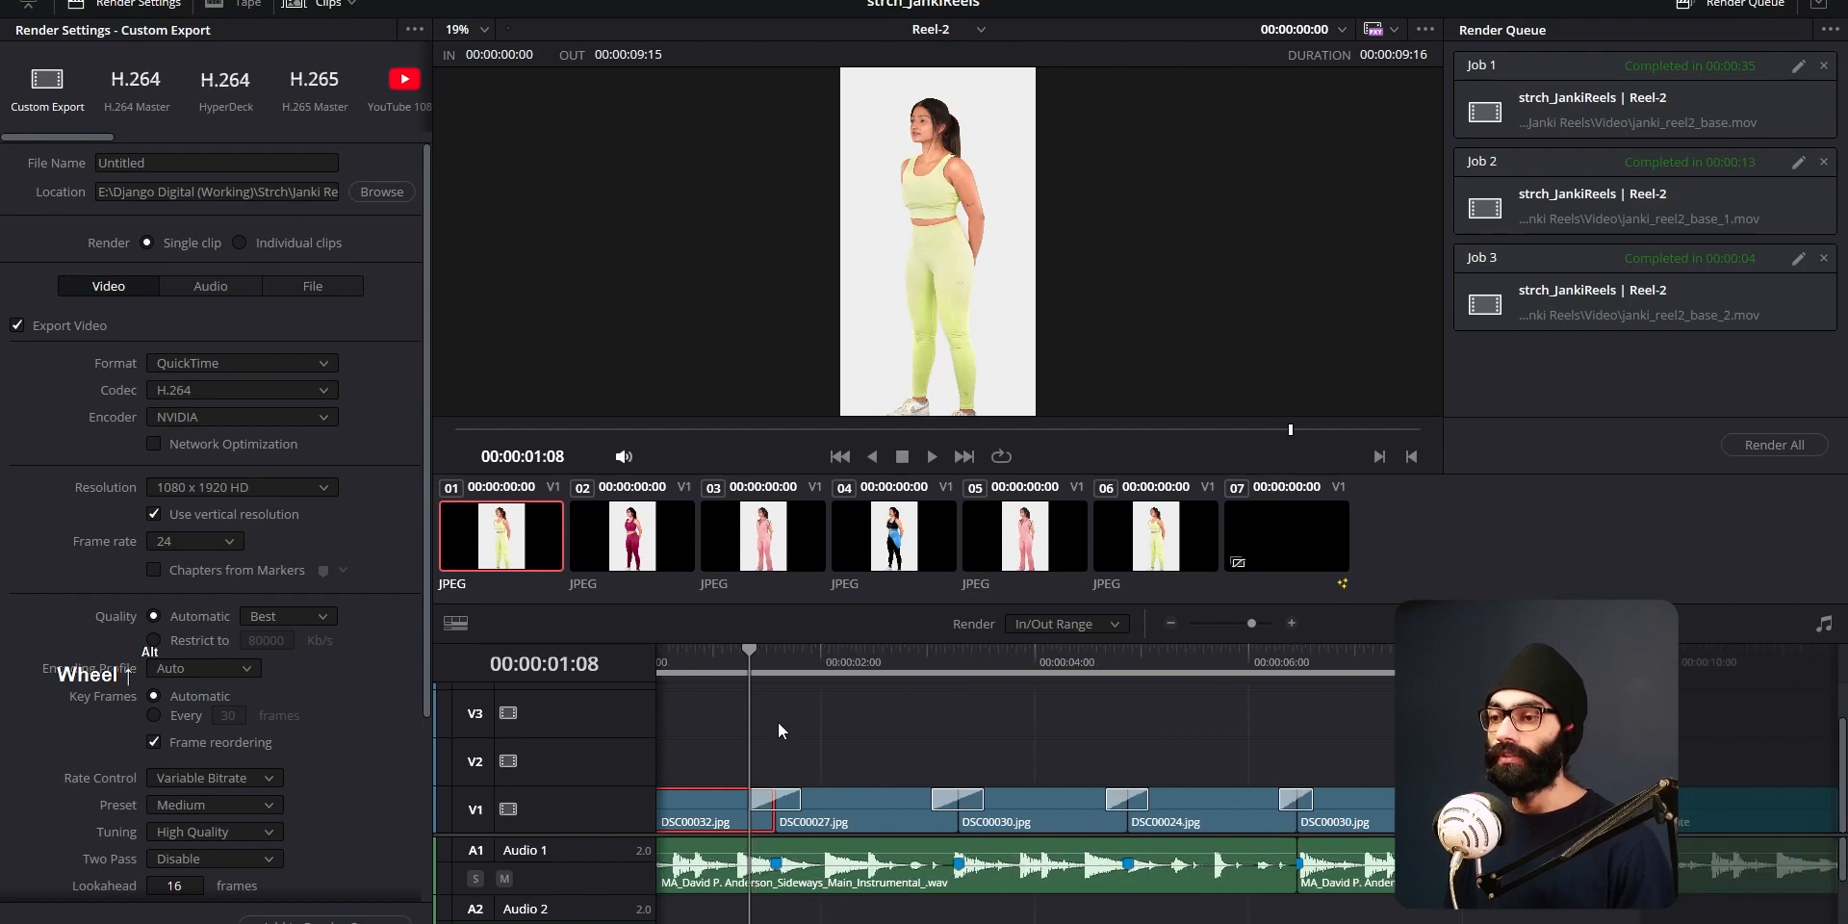
# Step: Open the Edit page and place the playhead on the first cut at Marker 1, 00:00:01:14
pyautogui.press('F14')
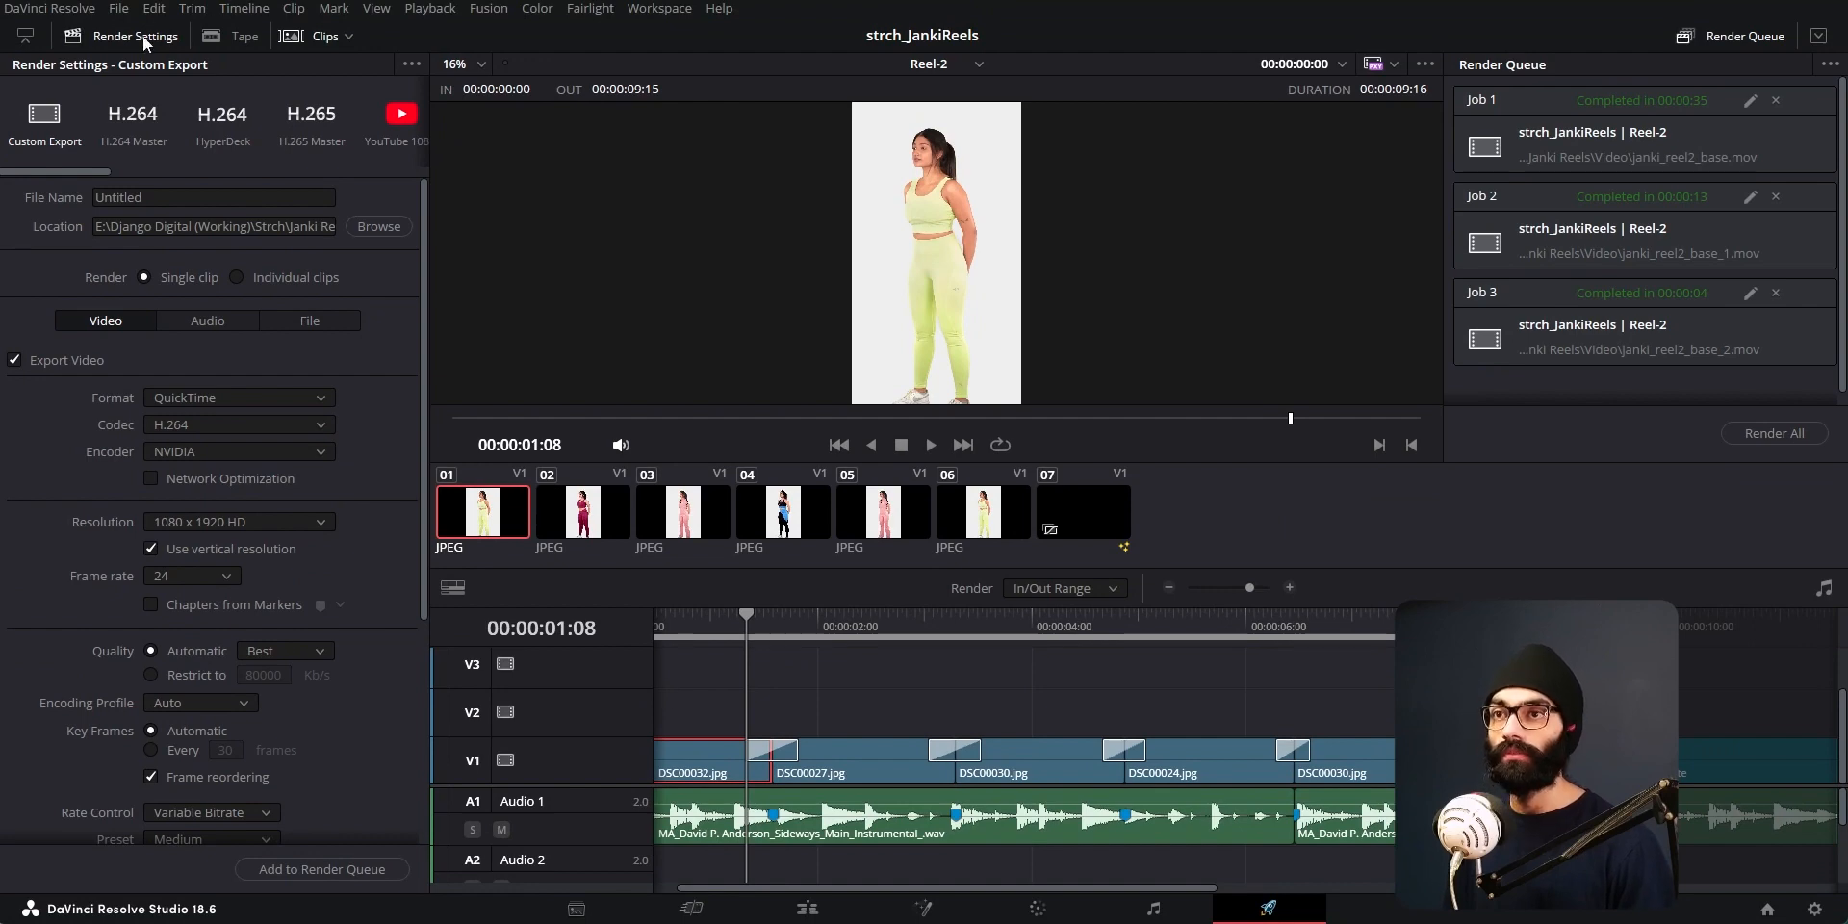
pyautogui.click(827, 914)
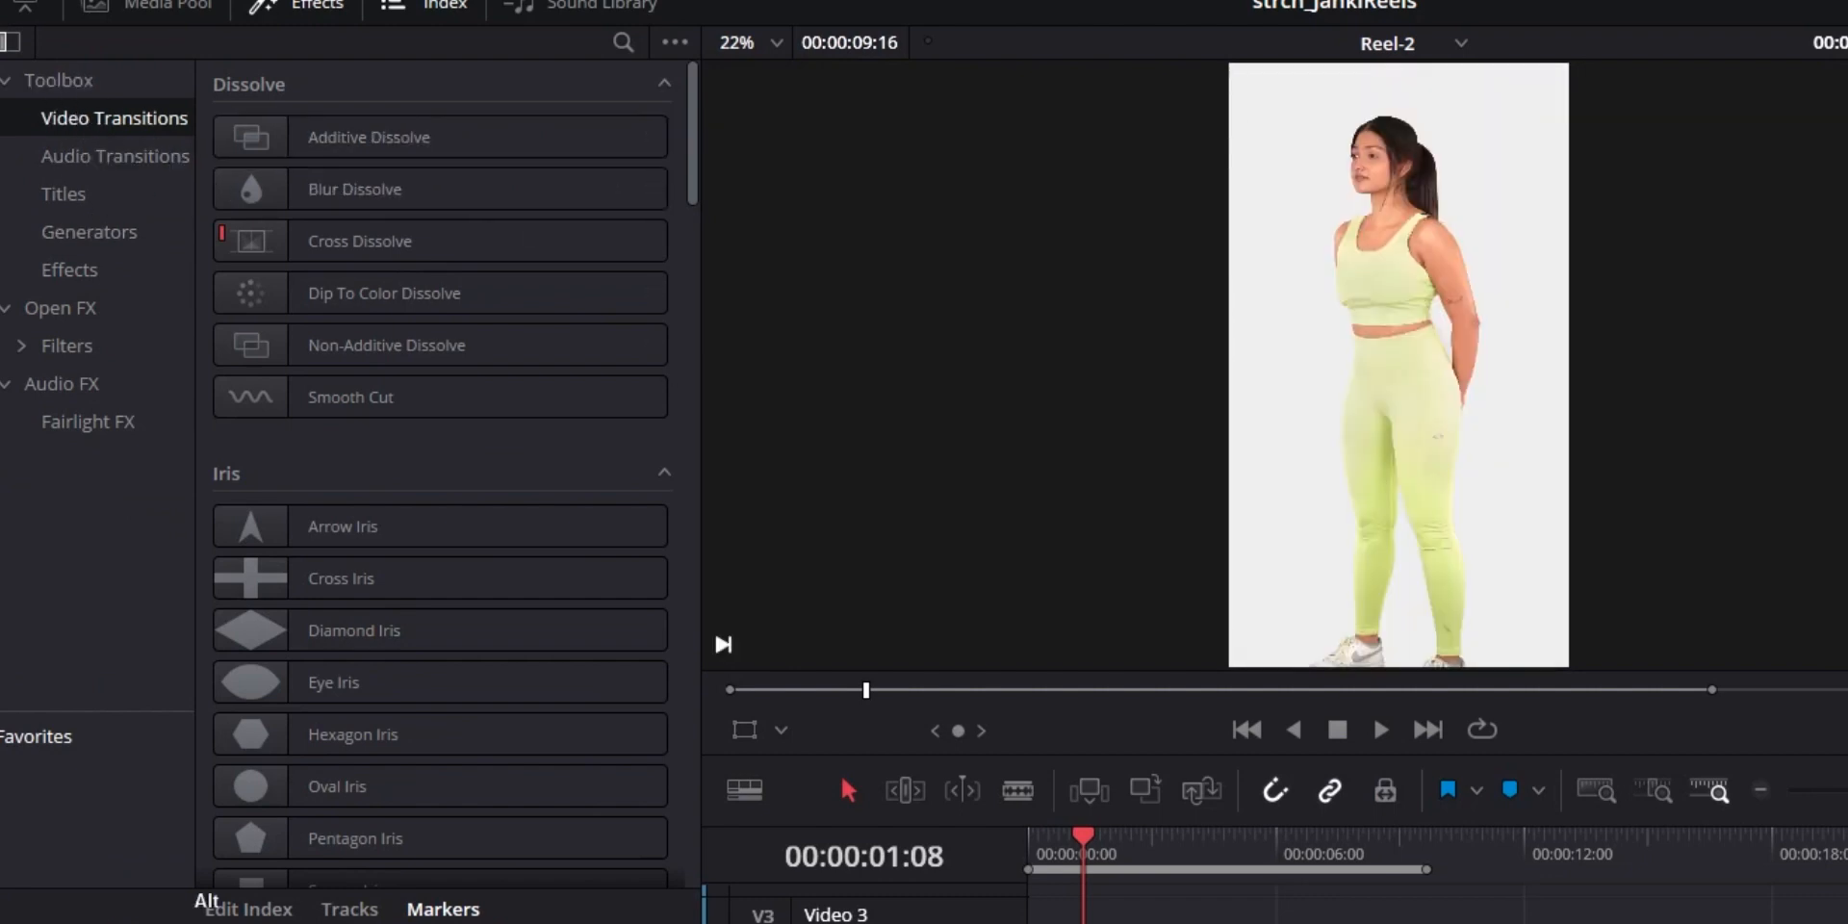
pyautogui.scroll(-8, 1435, 891)
pyautogui.press('Home')
pyautogui.scroll(10, 1434, 866)
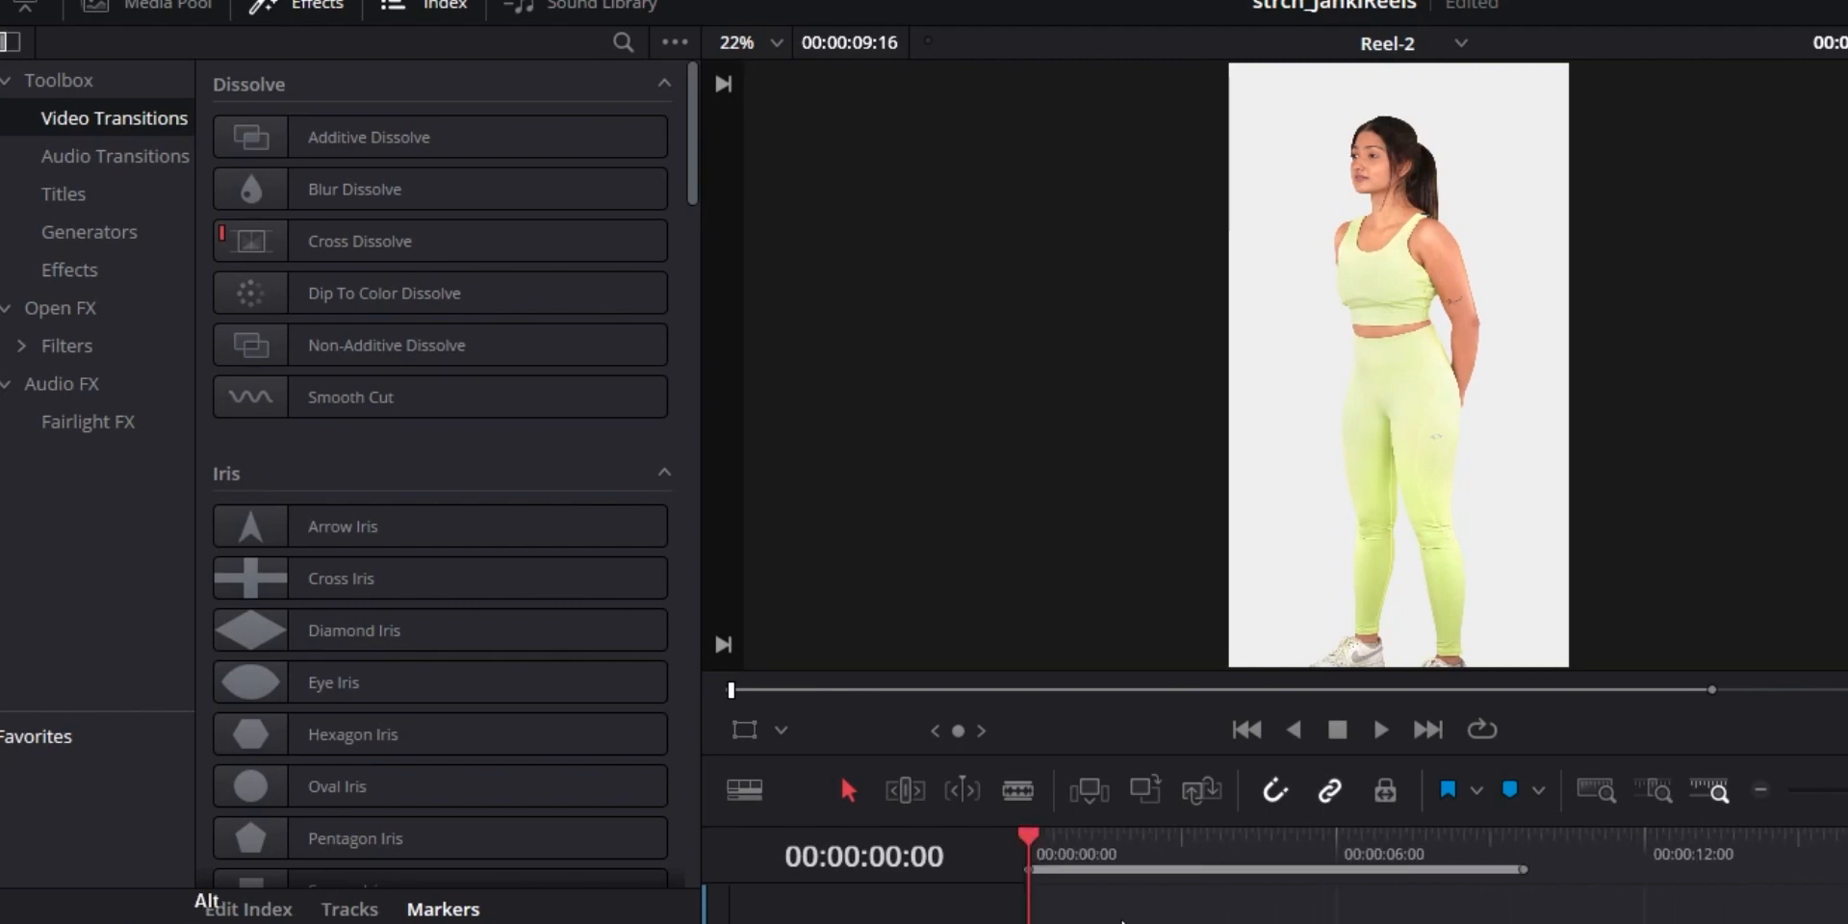
pyautogui.scroll(6, 1124, 867)
pyautogui.click(1134, 861)
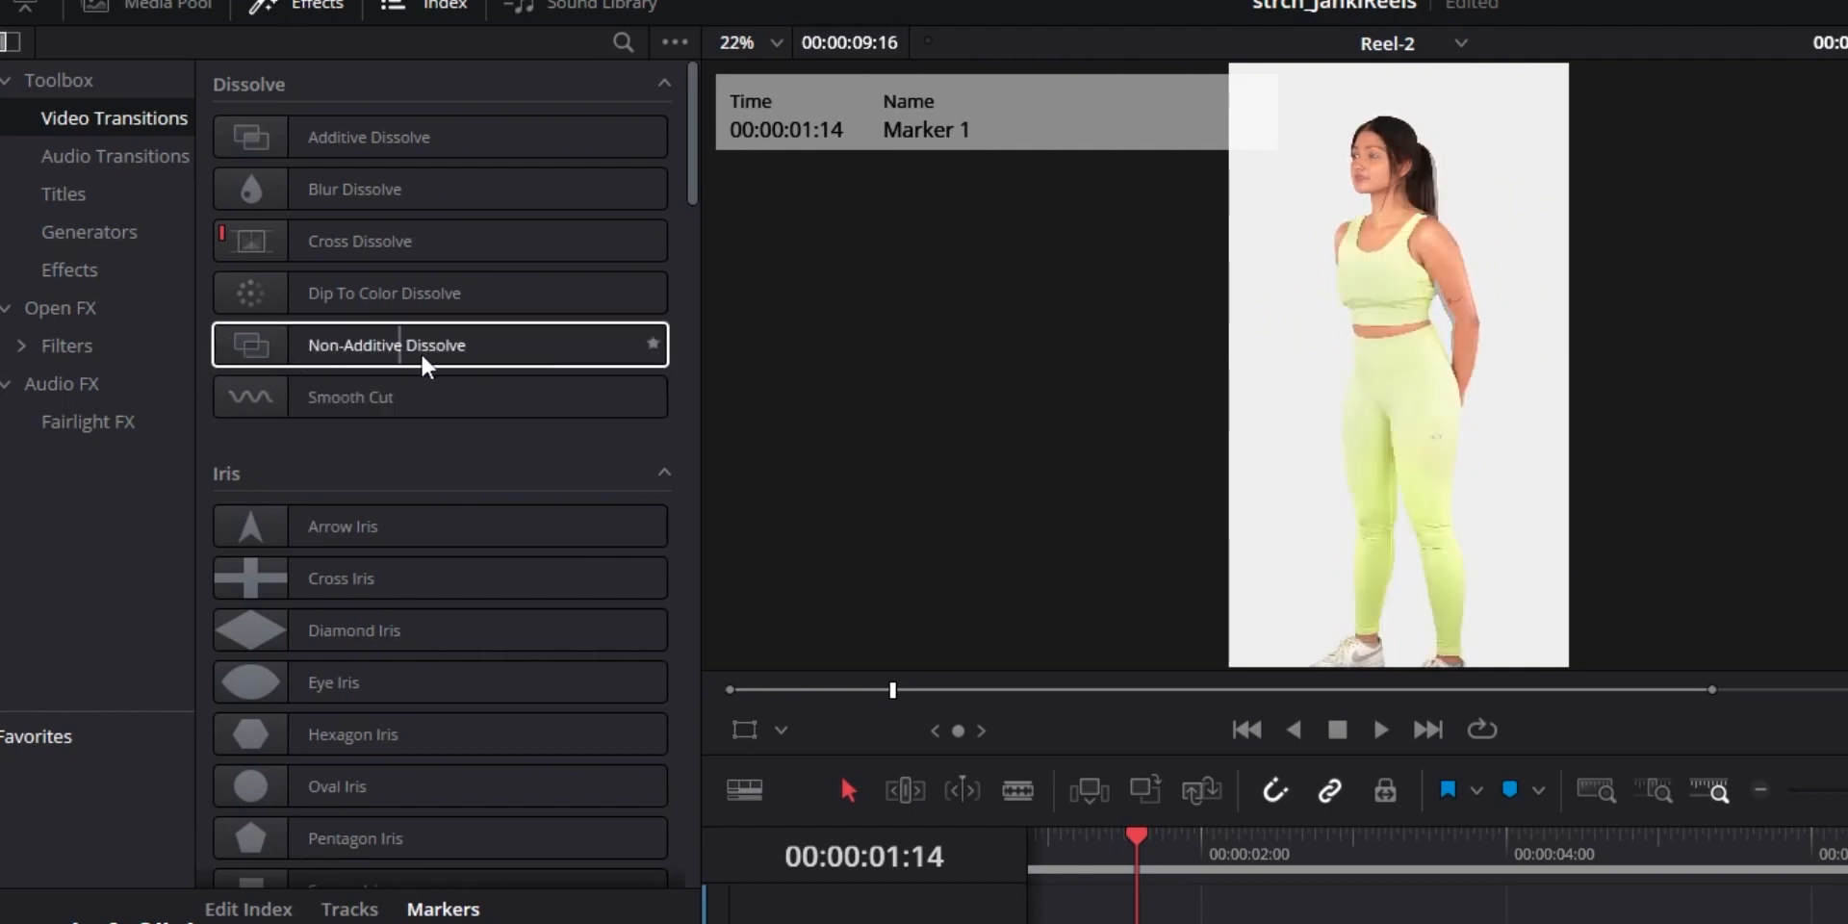
# Step: Browse the video transitions from Dissolve through Fusion Transitions and preview several of them on the first cut
pyautogui.scroll(-2, 393, 460)
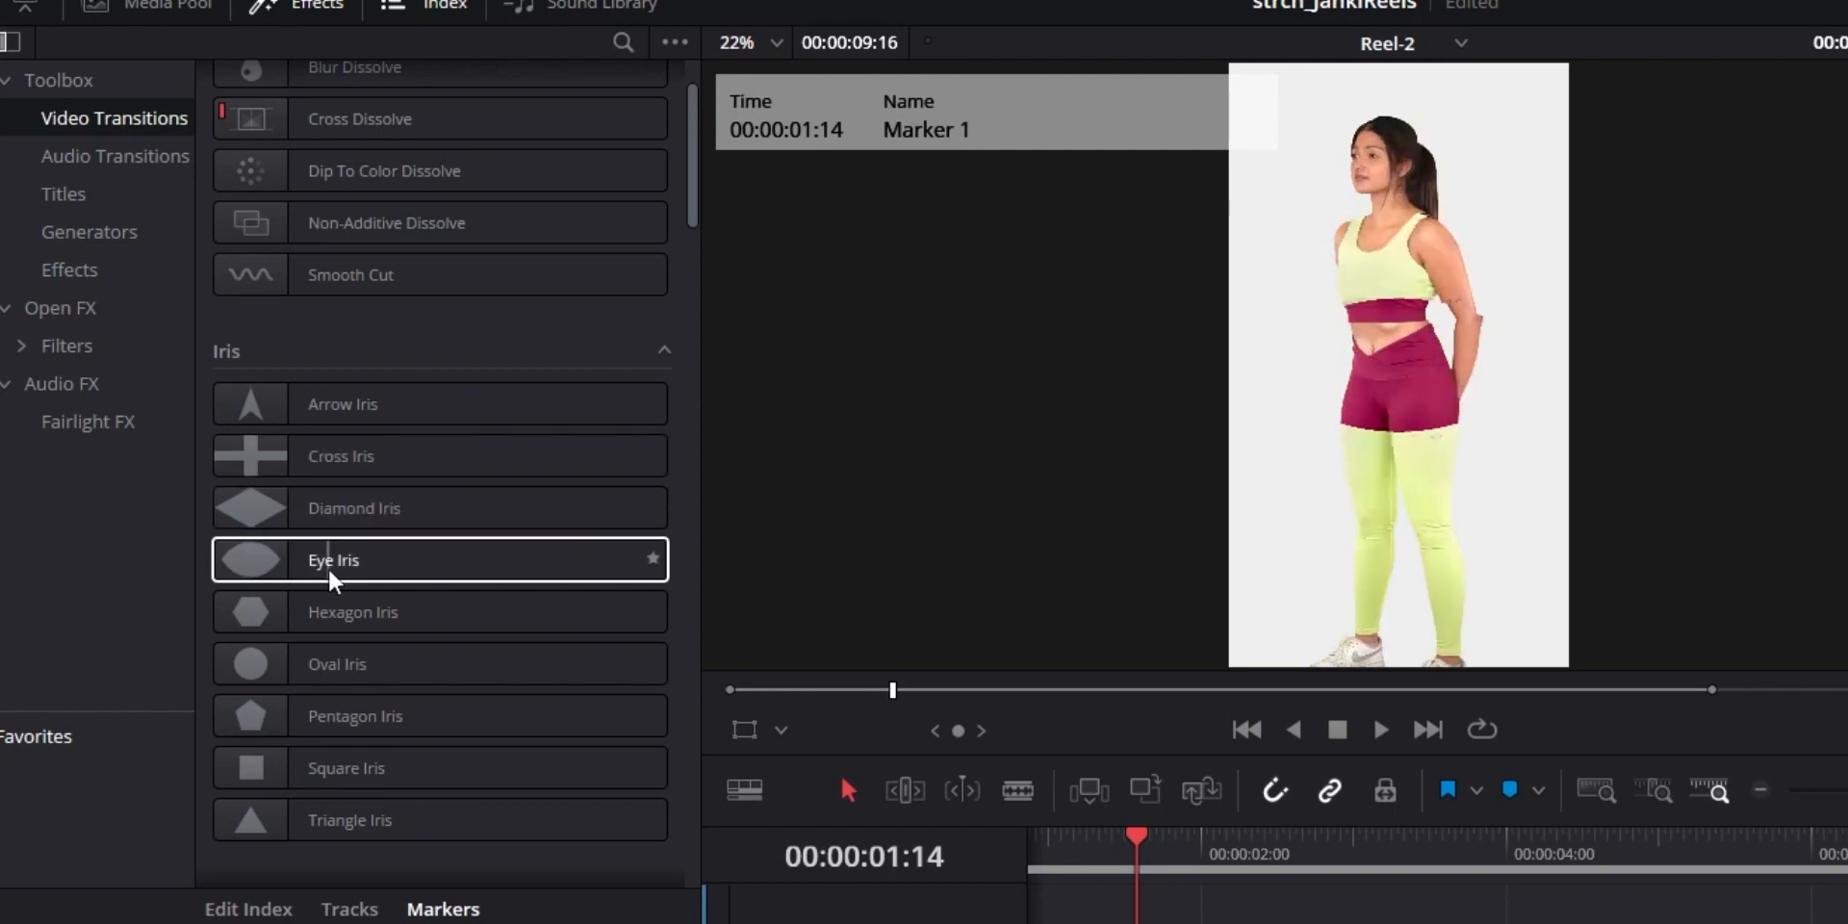
pyautogui.scroll(-4, 391, 559)
pyautogui.scroll(-1, 396, 499)
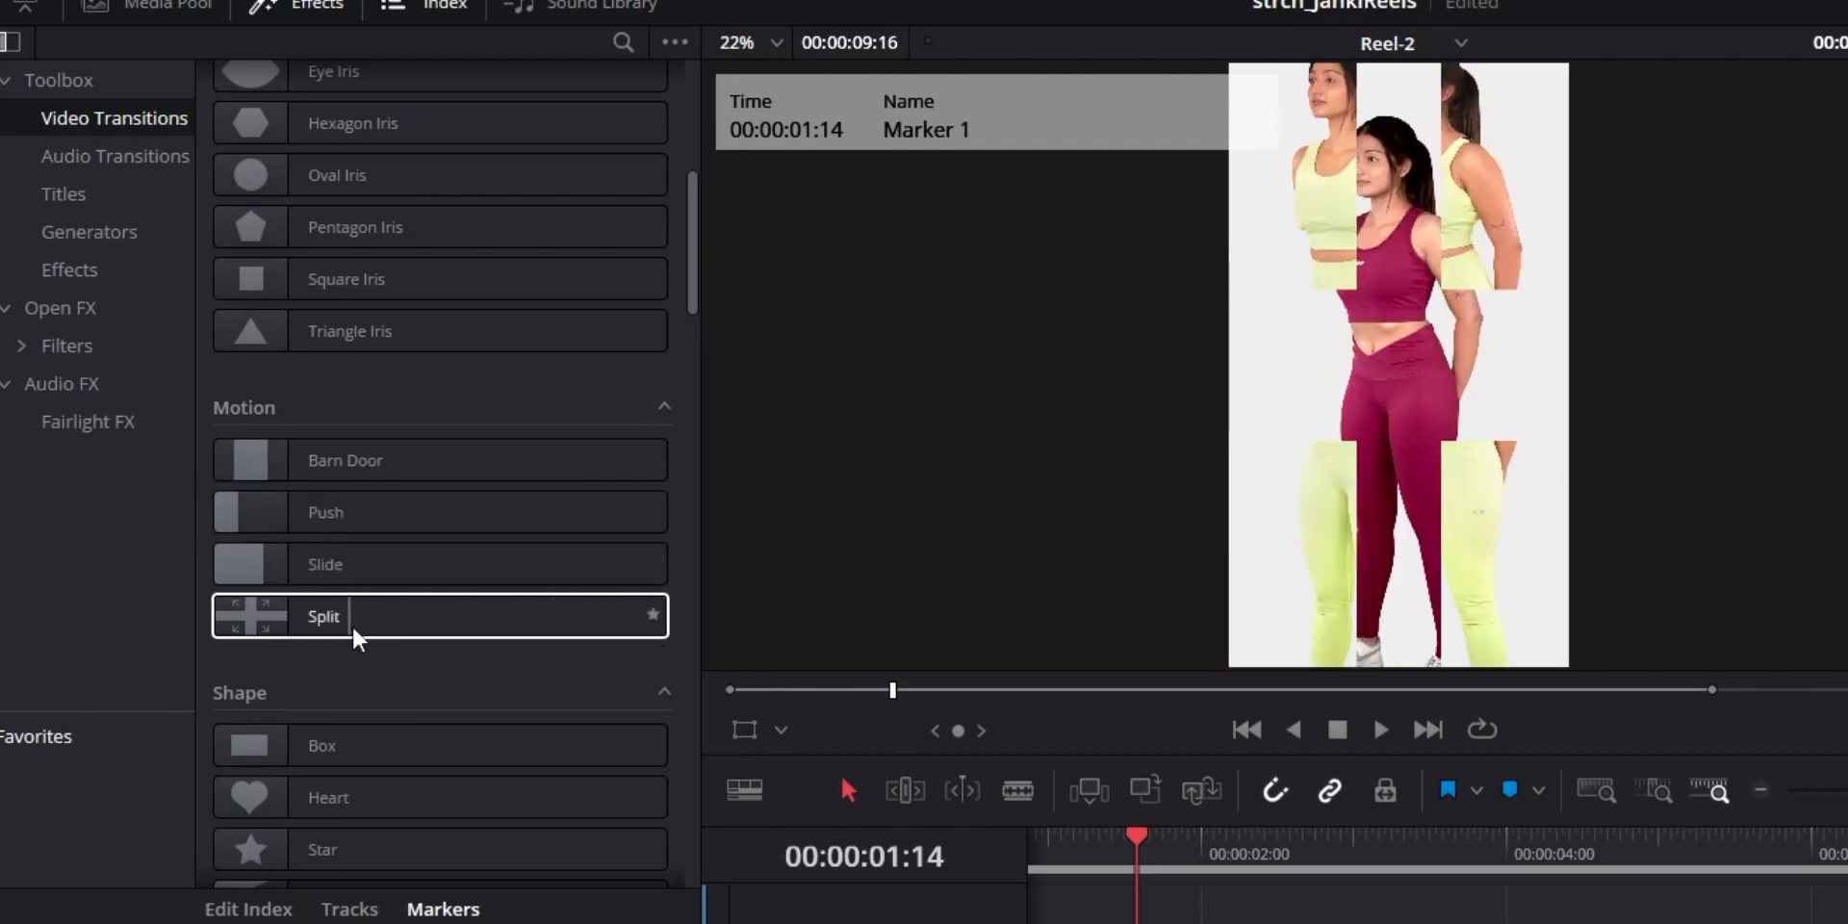
pyautogui.scroll(-3, 445, 618)
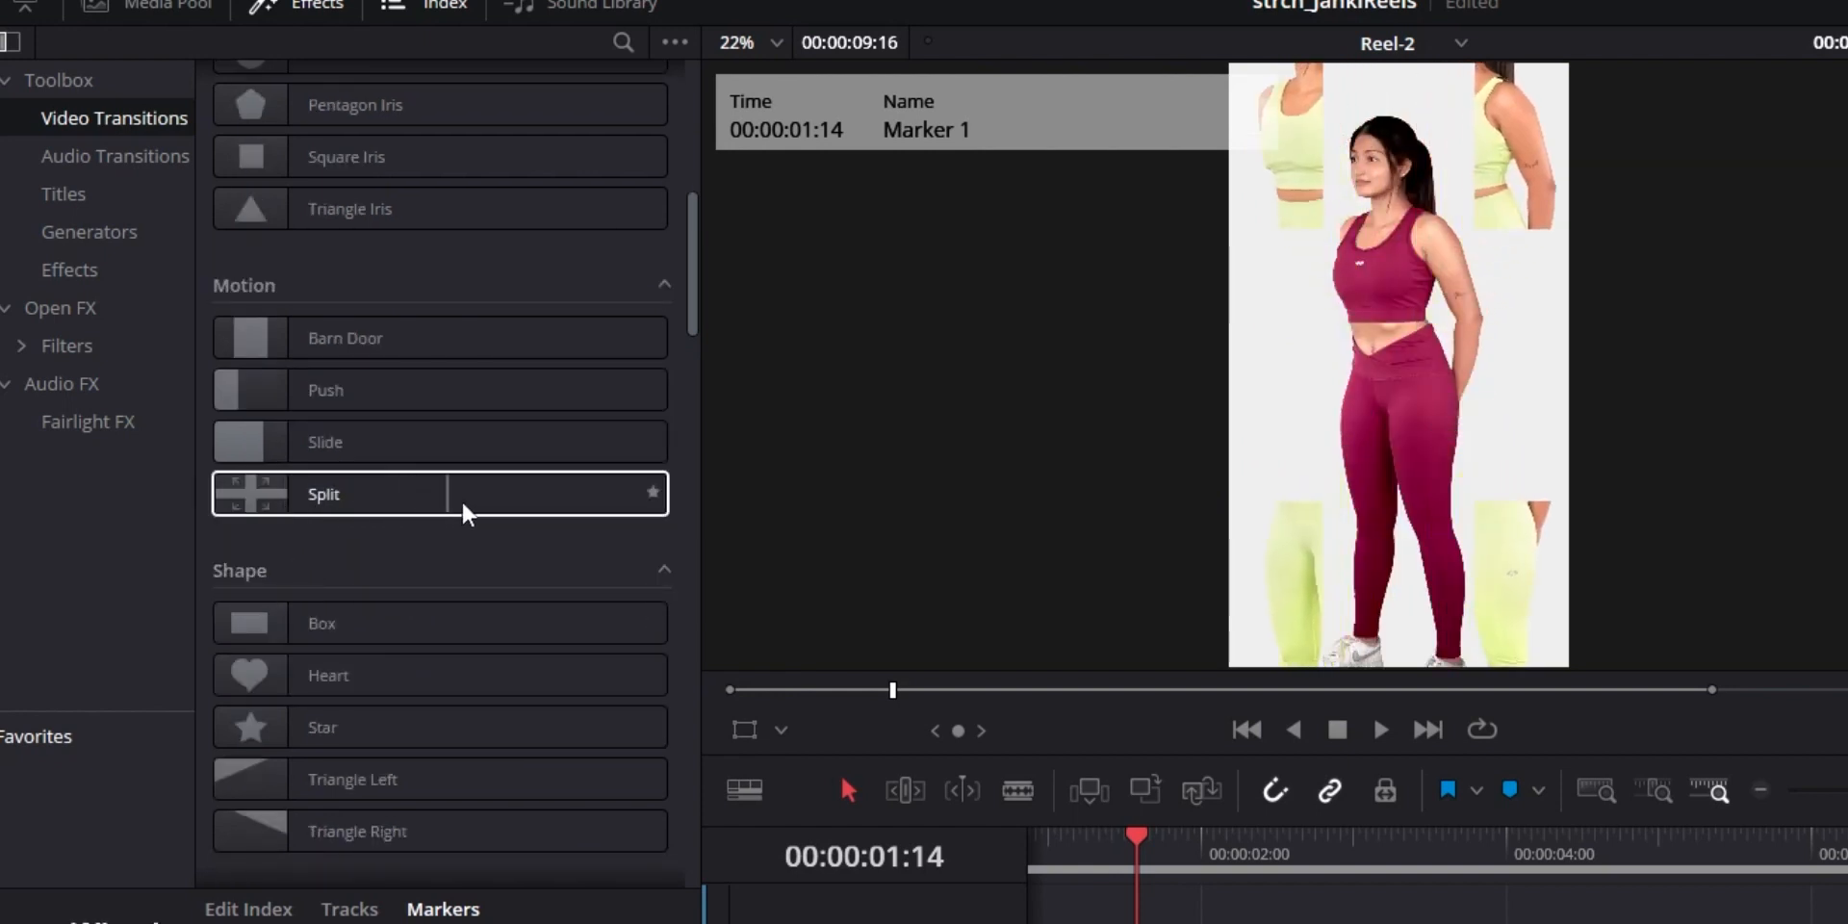
pyautogui.scroll(-3, 402, 570)
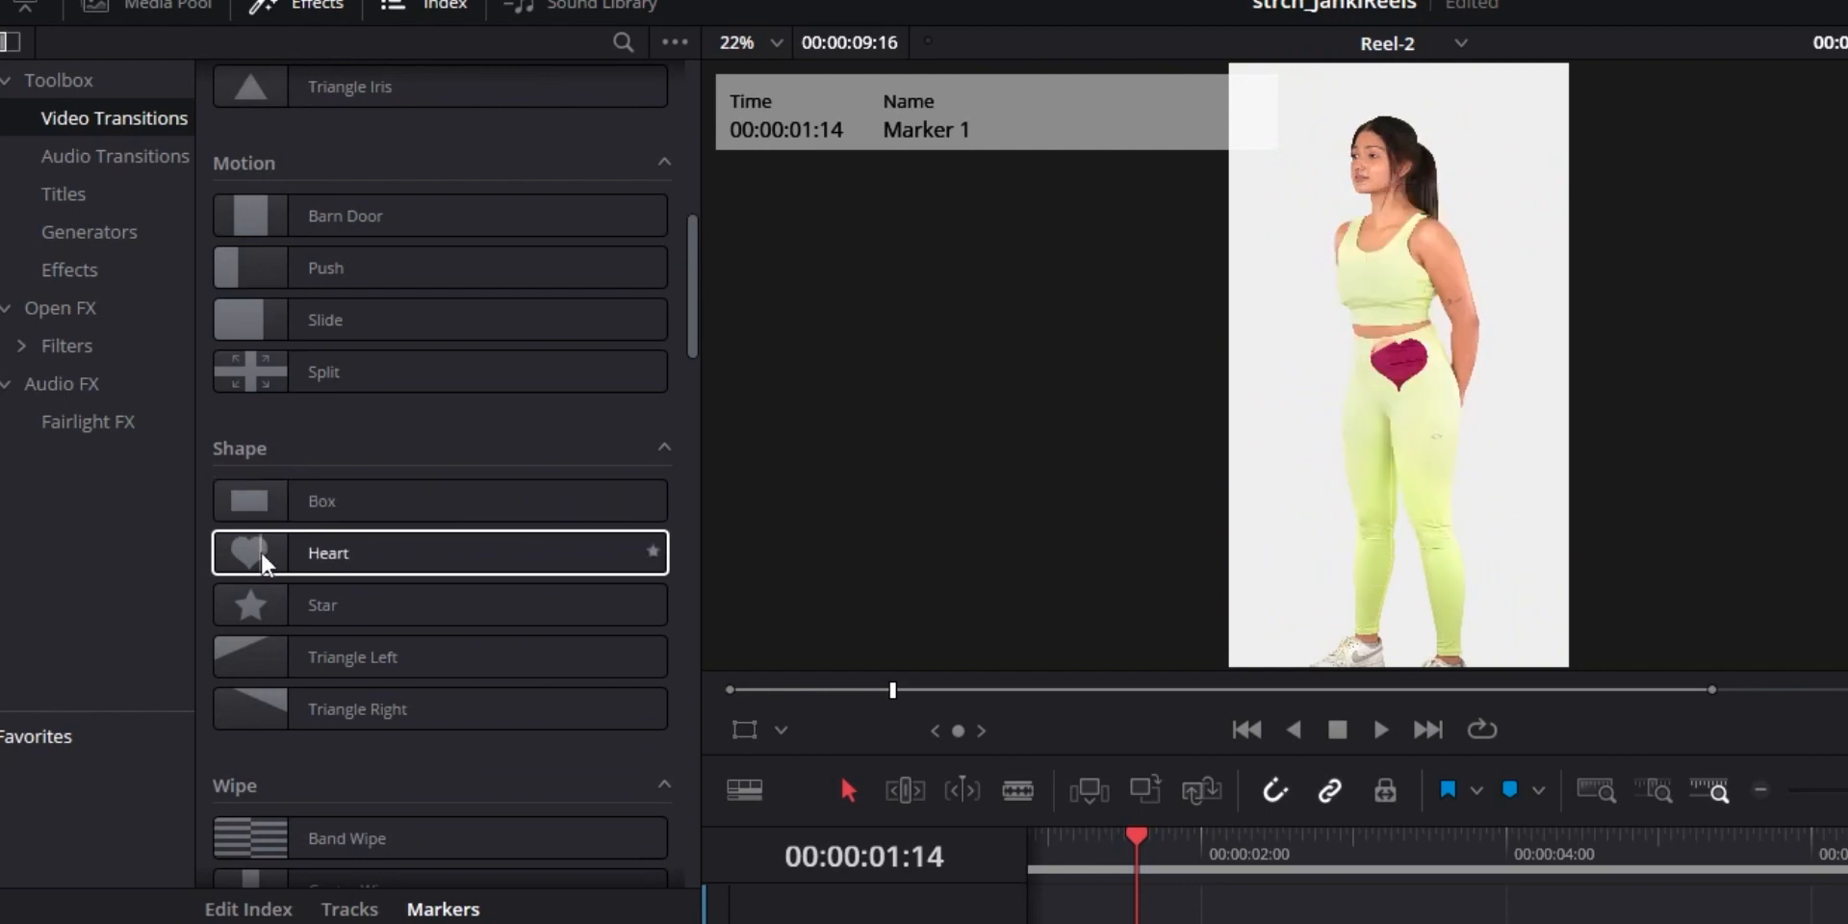
pyautogui.scroll(-6, 391, 604)
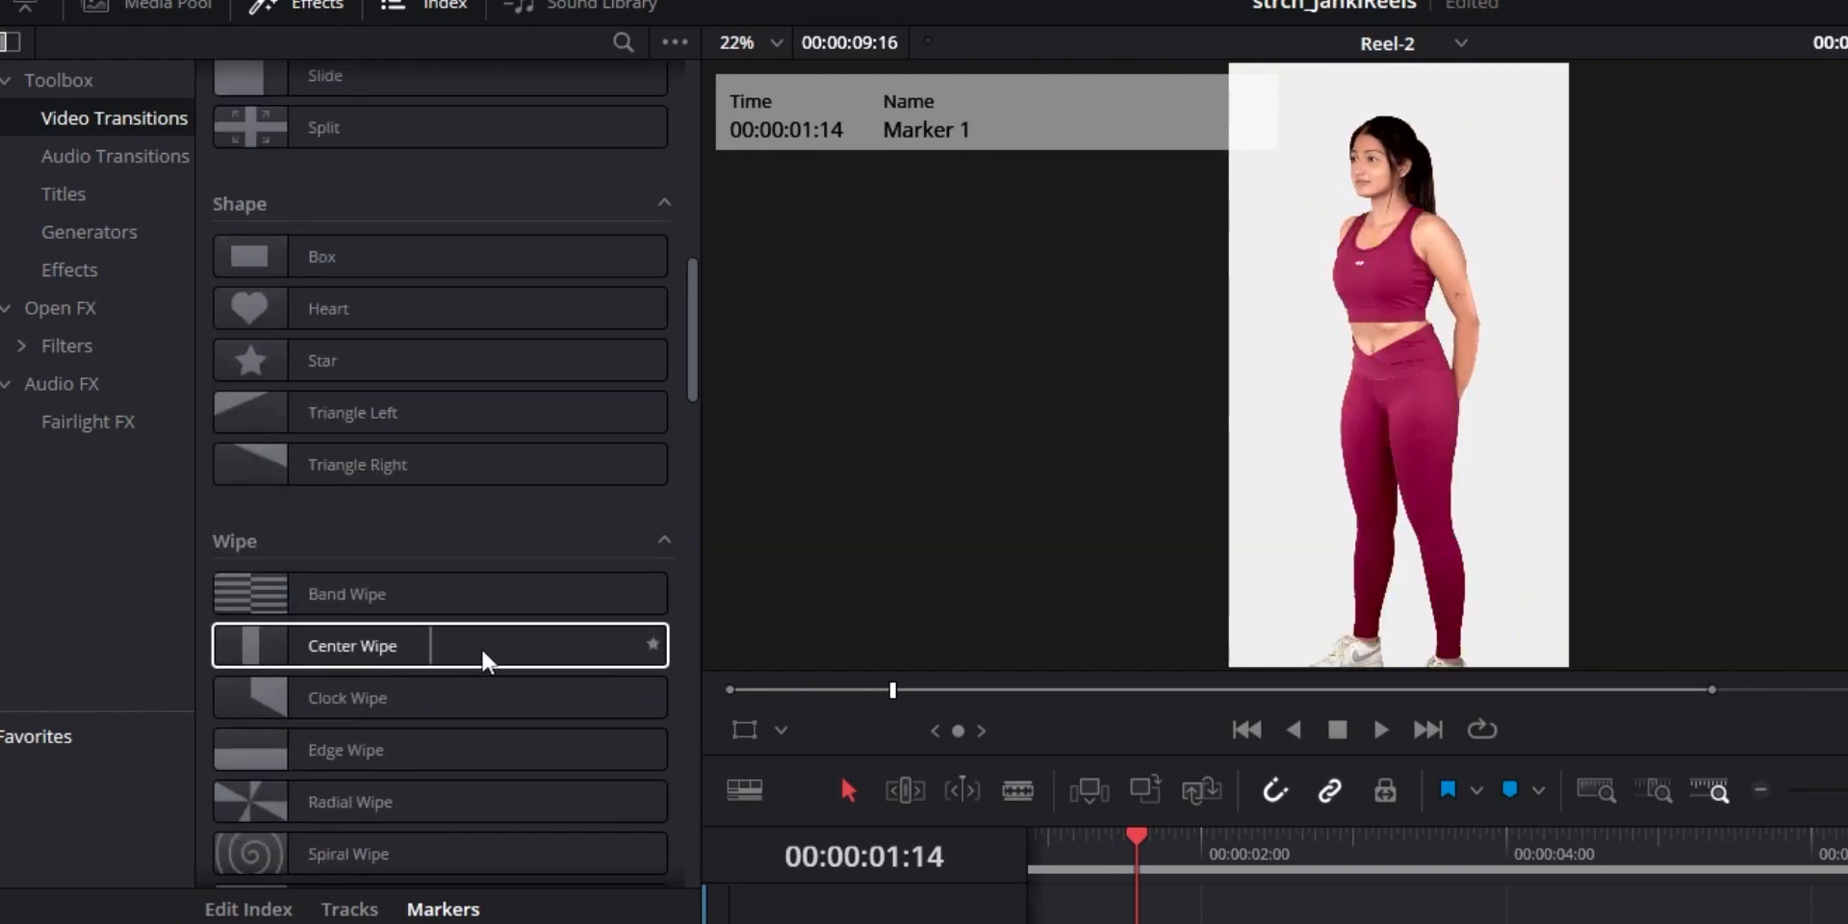
pyautogui.scroll(-12, 500, 649)
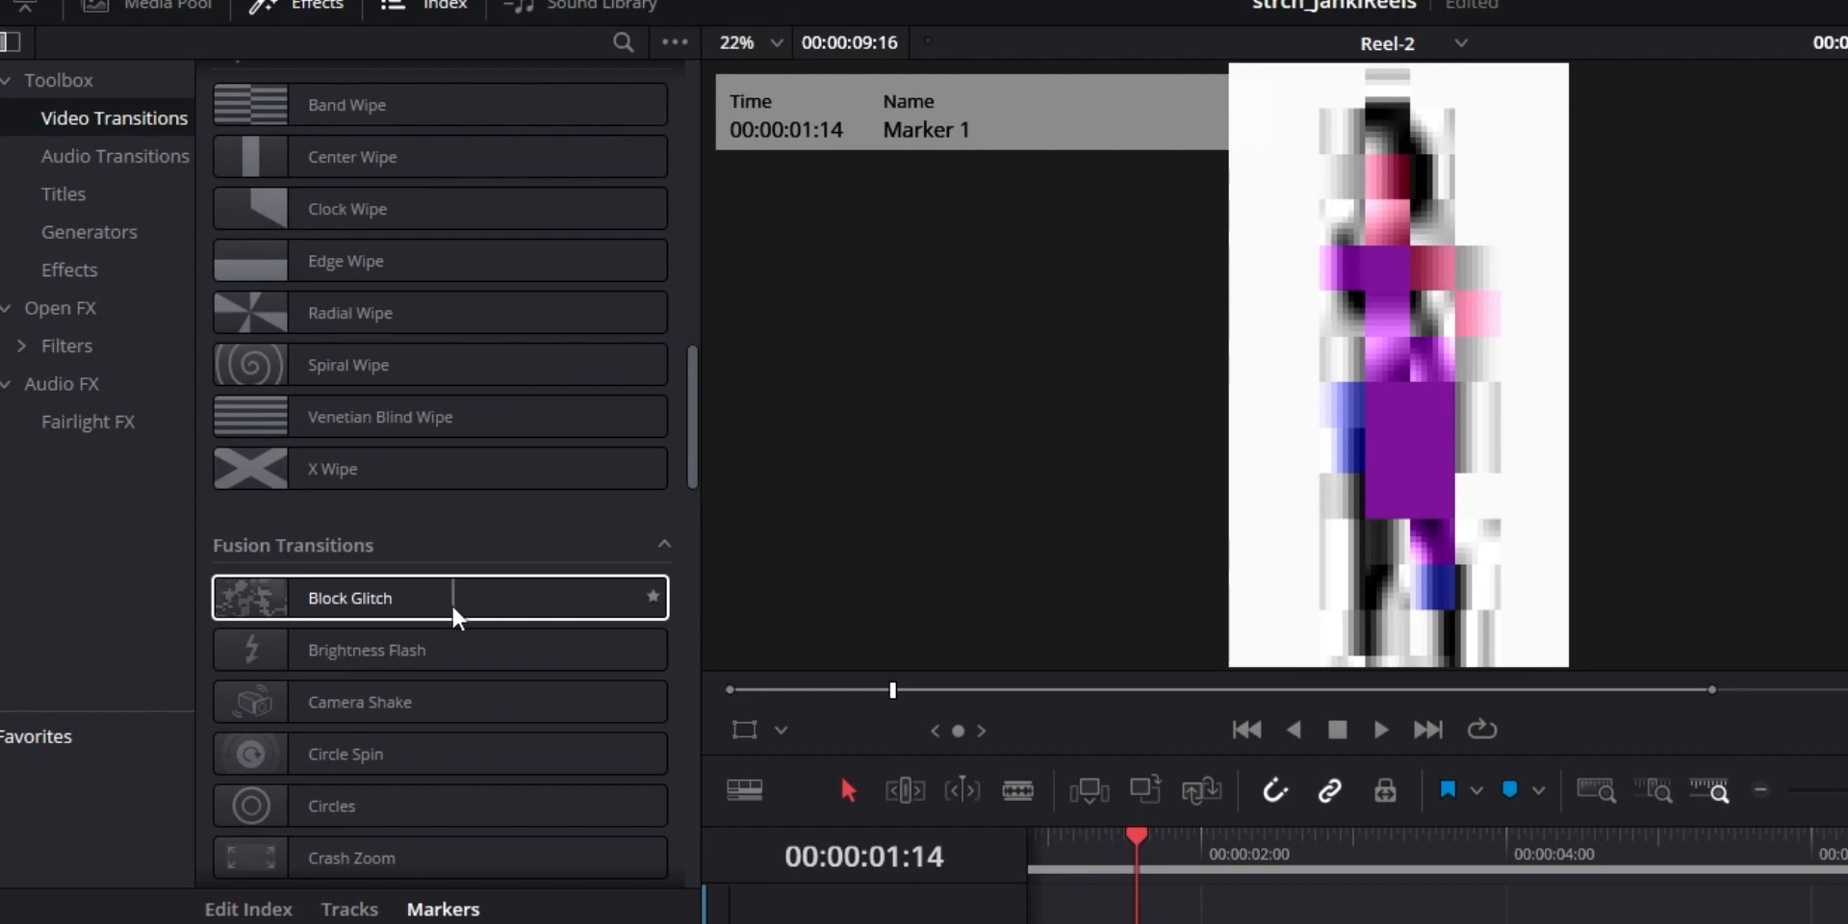
pyautogui.scroll(-4, 326, 608)
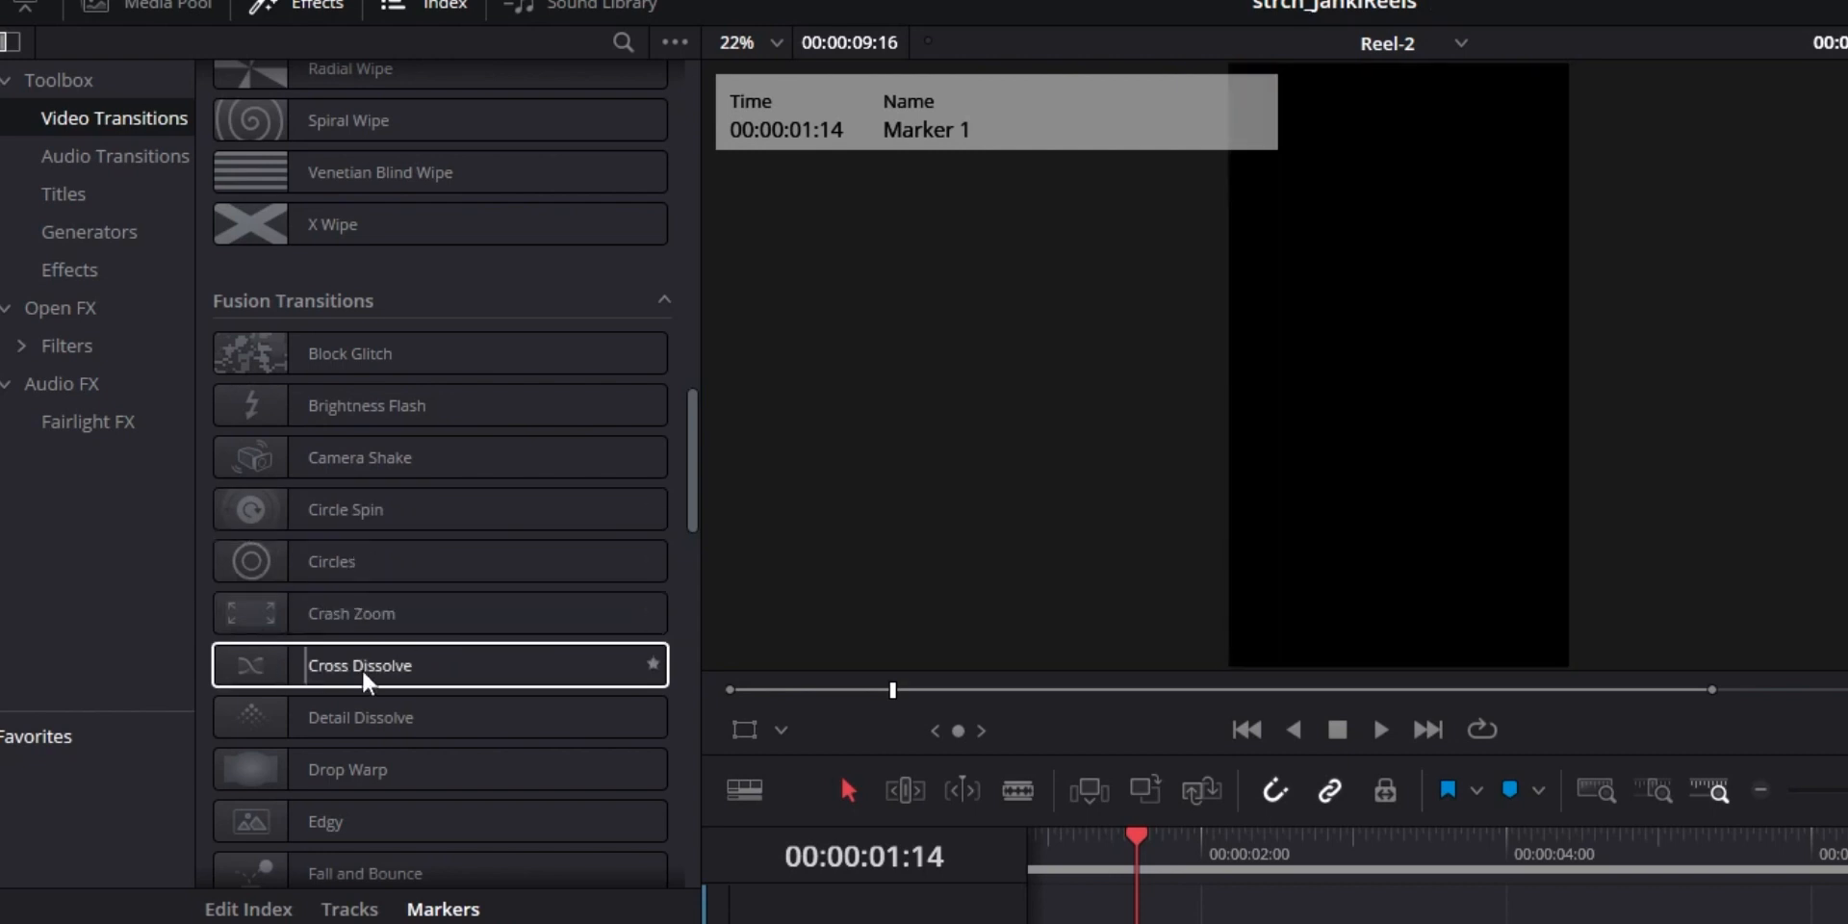
pyautogui.scroll(-3, 362, 670)
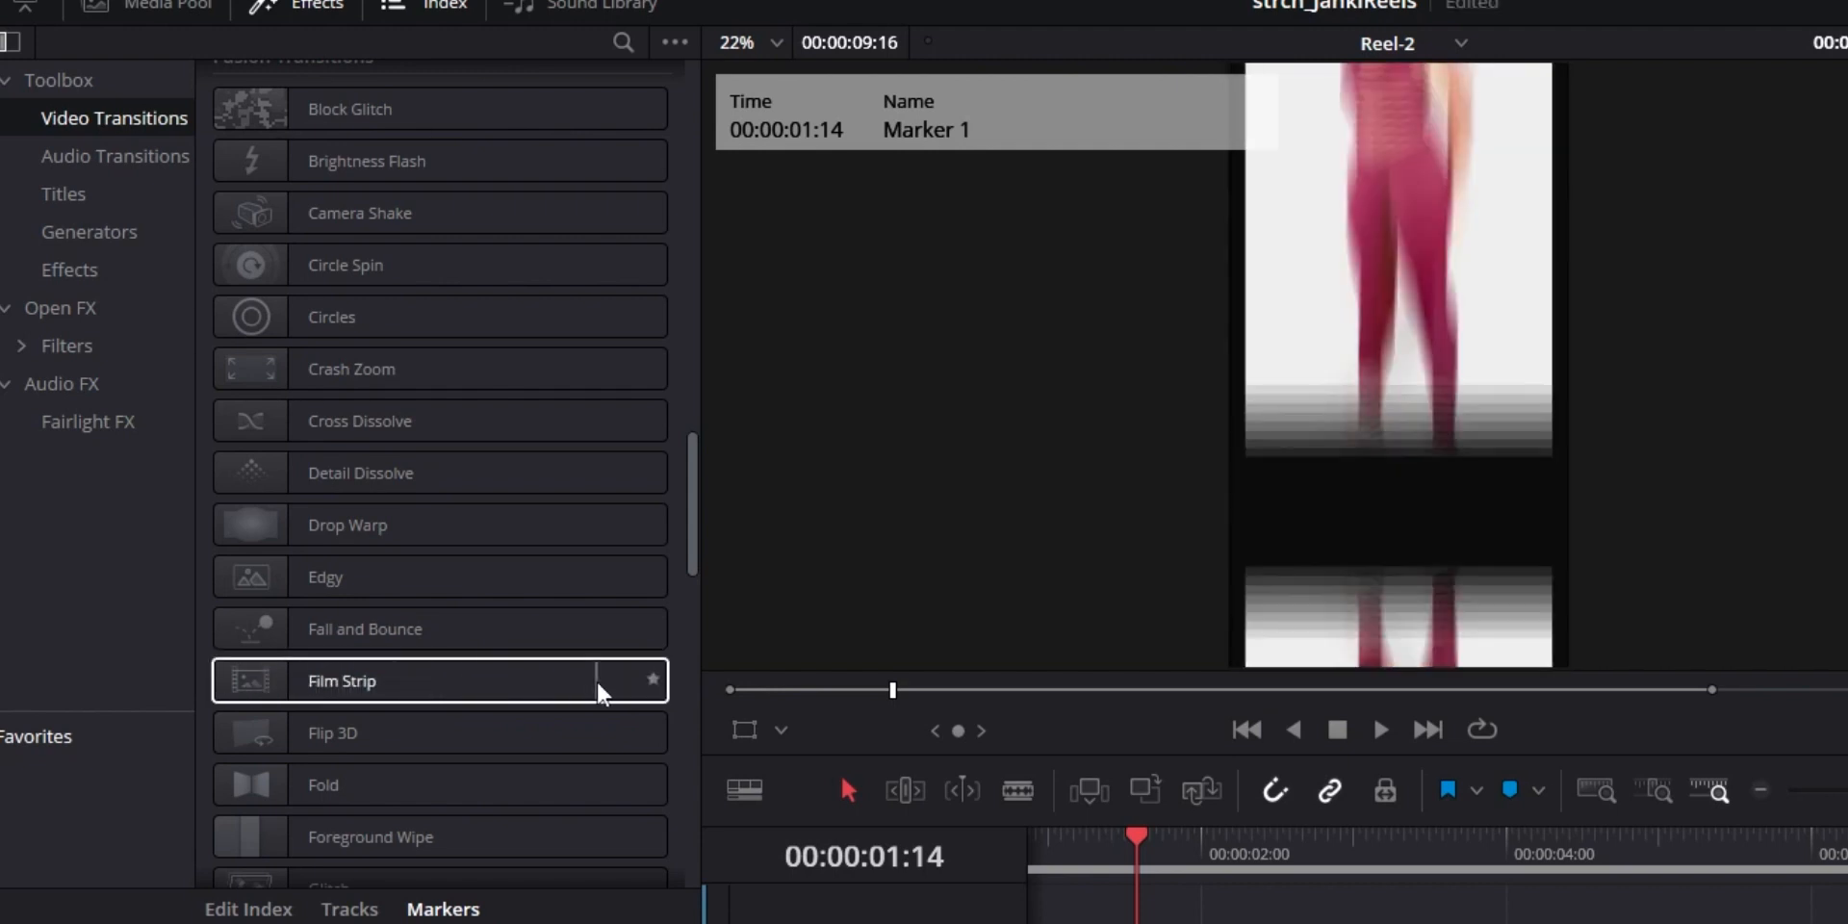
# Step: Apply the Film Strip transition to the first cut on Video 1 and play it back
pyautogui.click(419, 678)
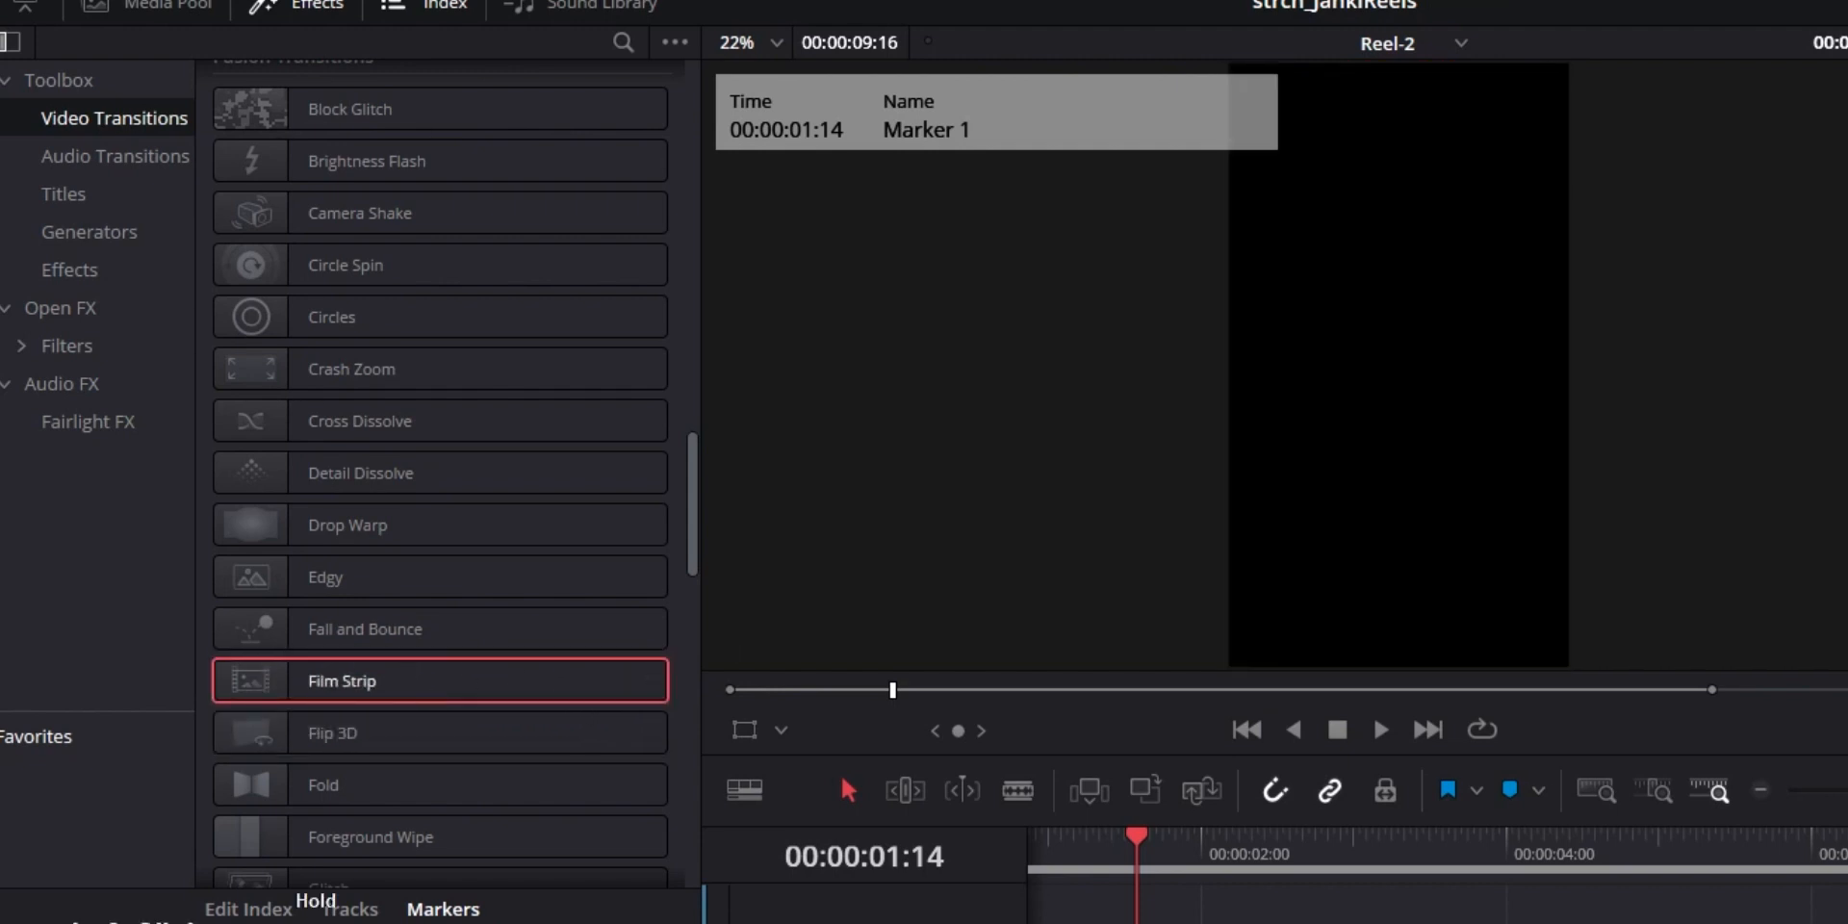
pyautogui.moveTo(420, 678); pyautogui.dragTo(1210, 923)
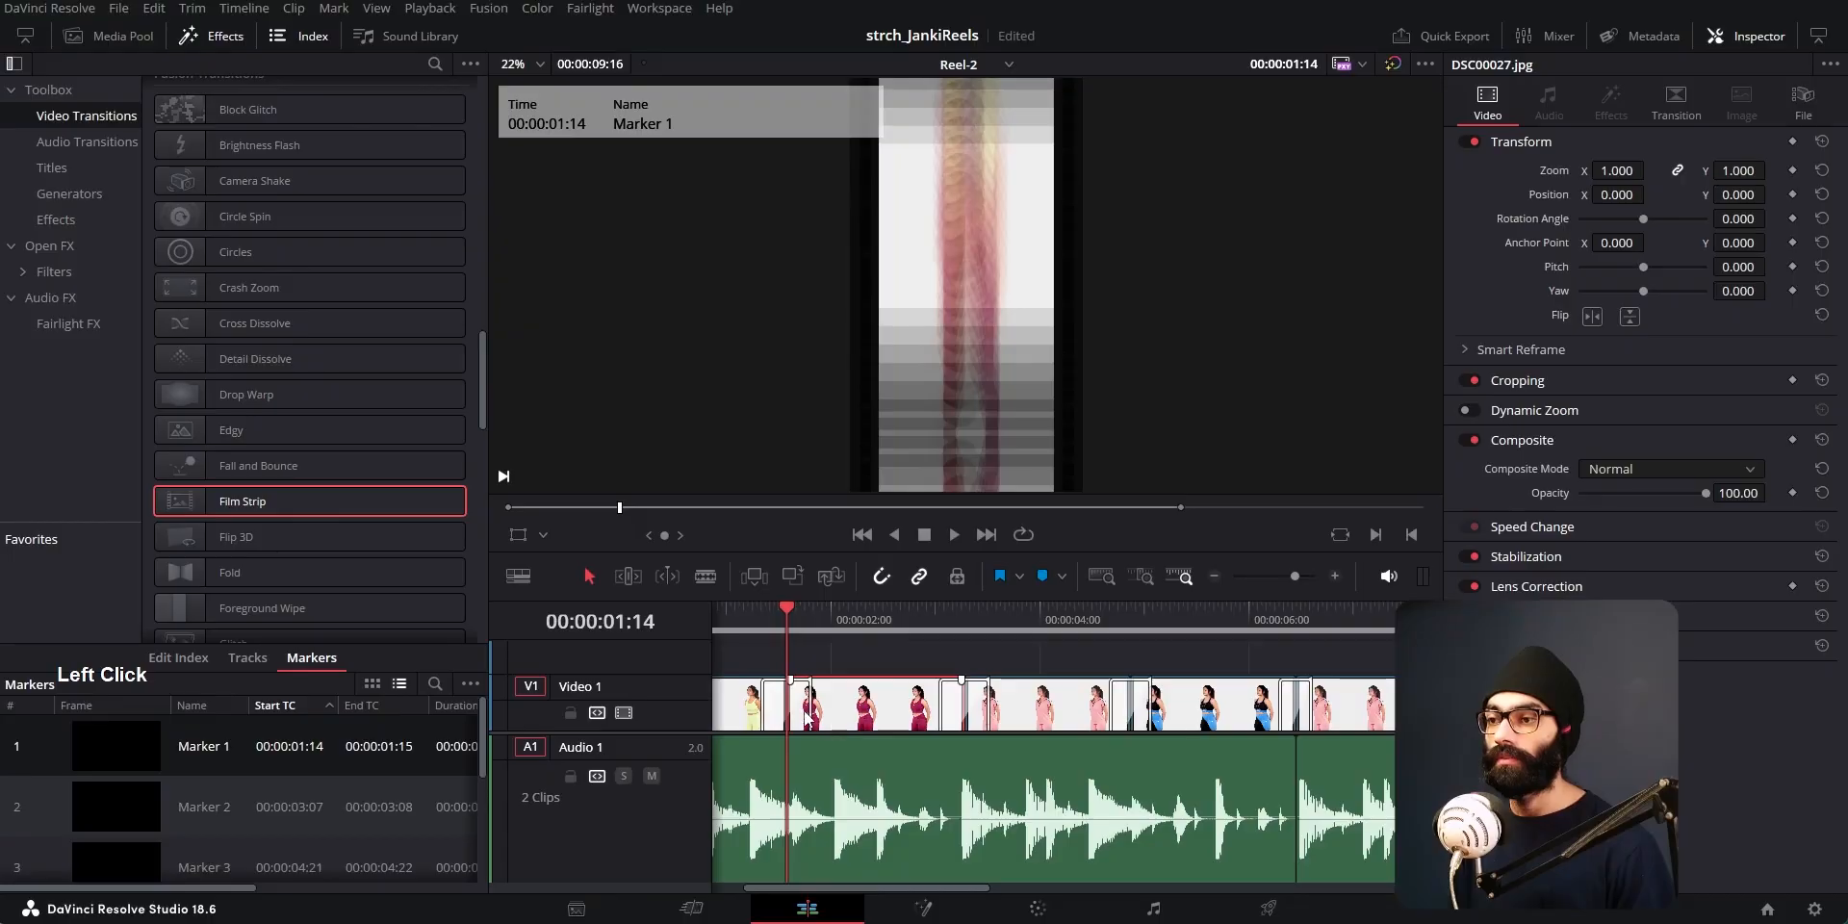
pyautogui.click(807, 717)
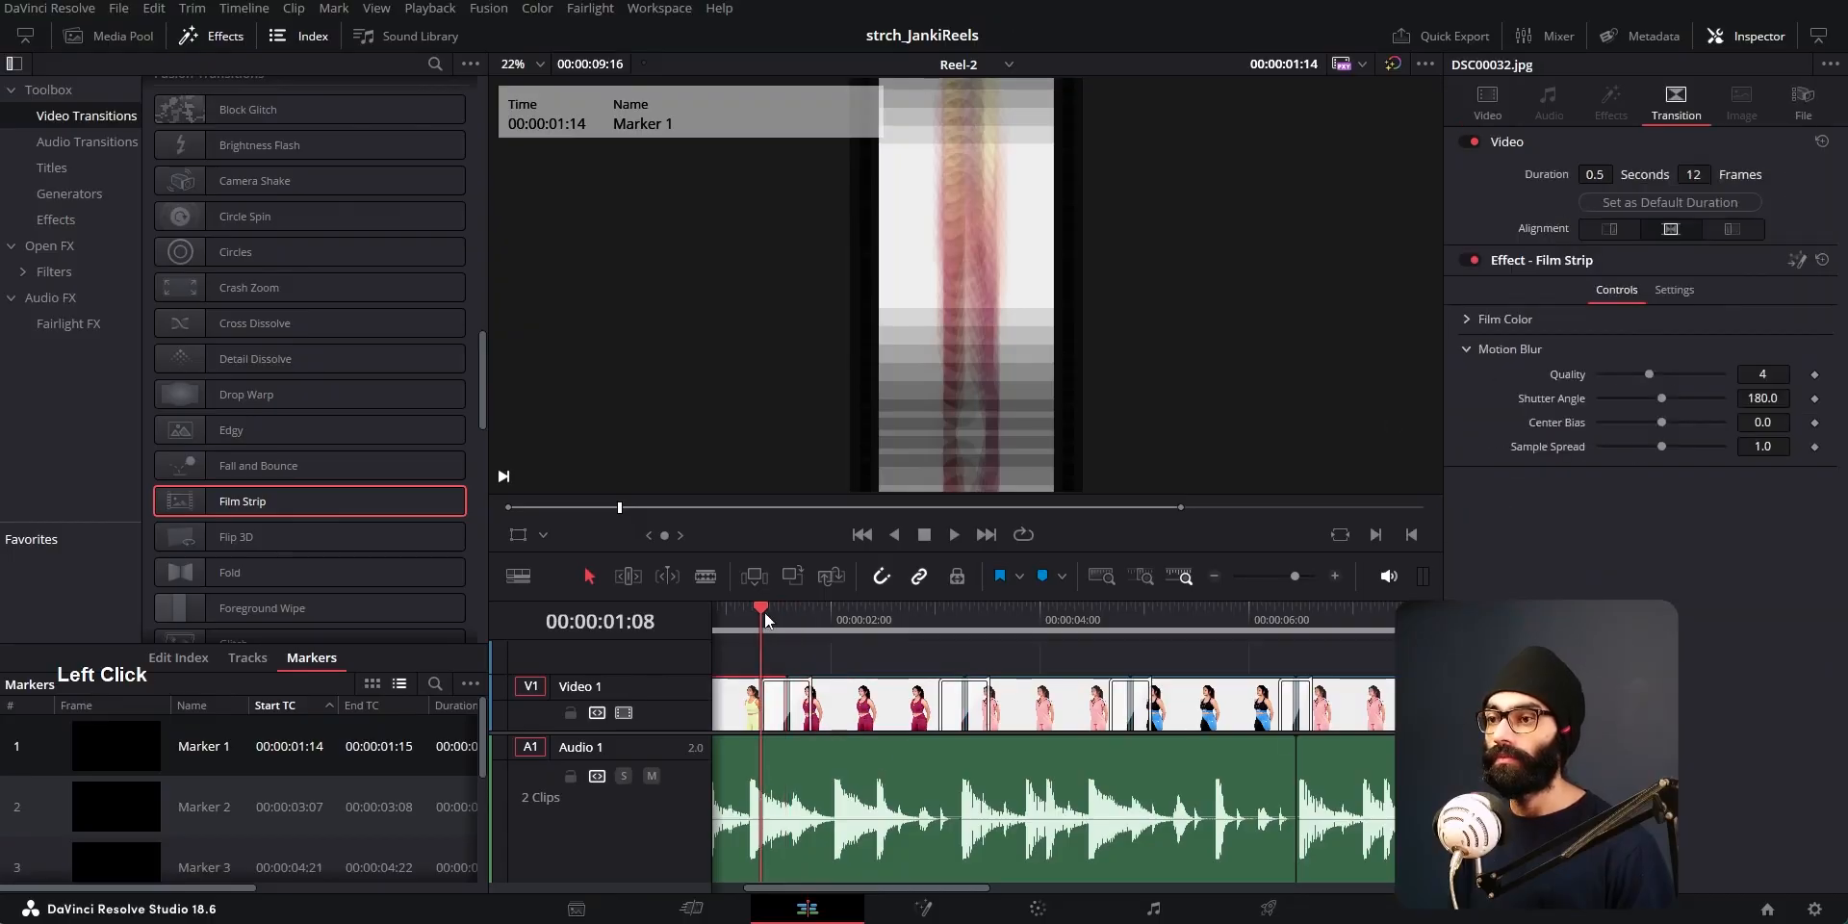
pyautogui.press('space')
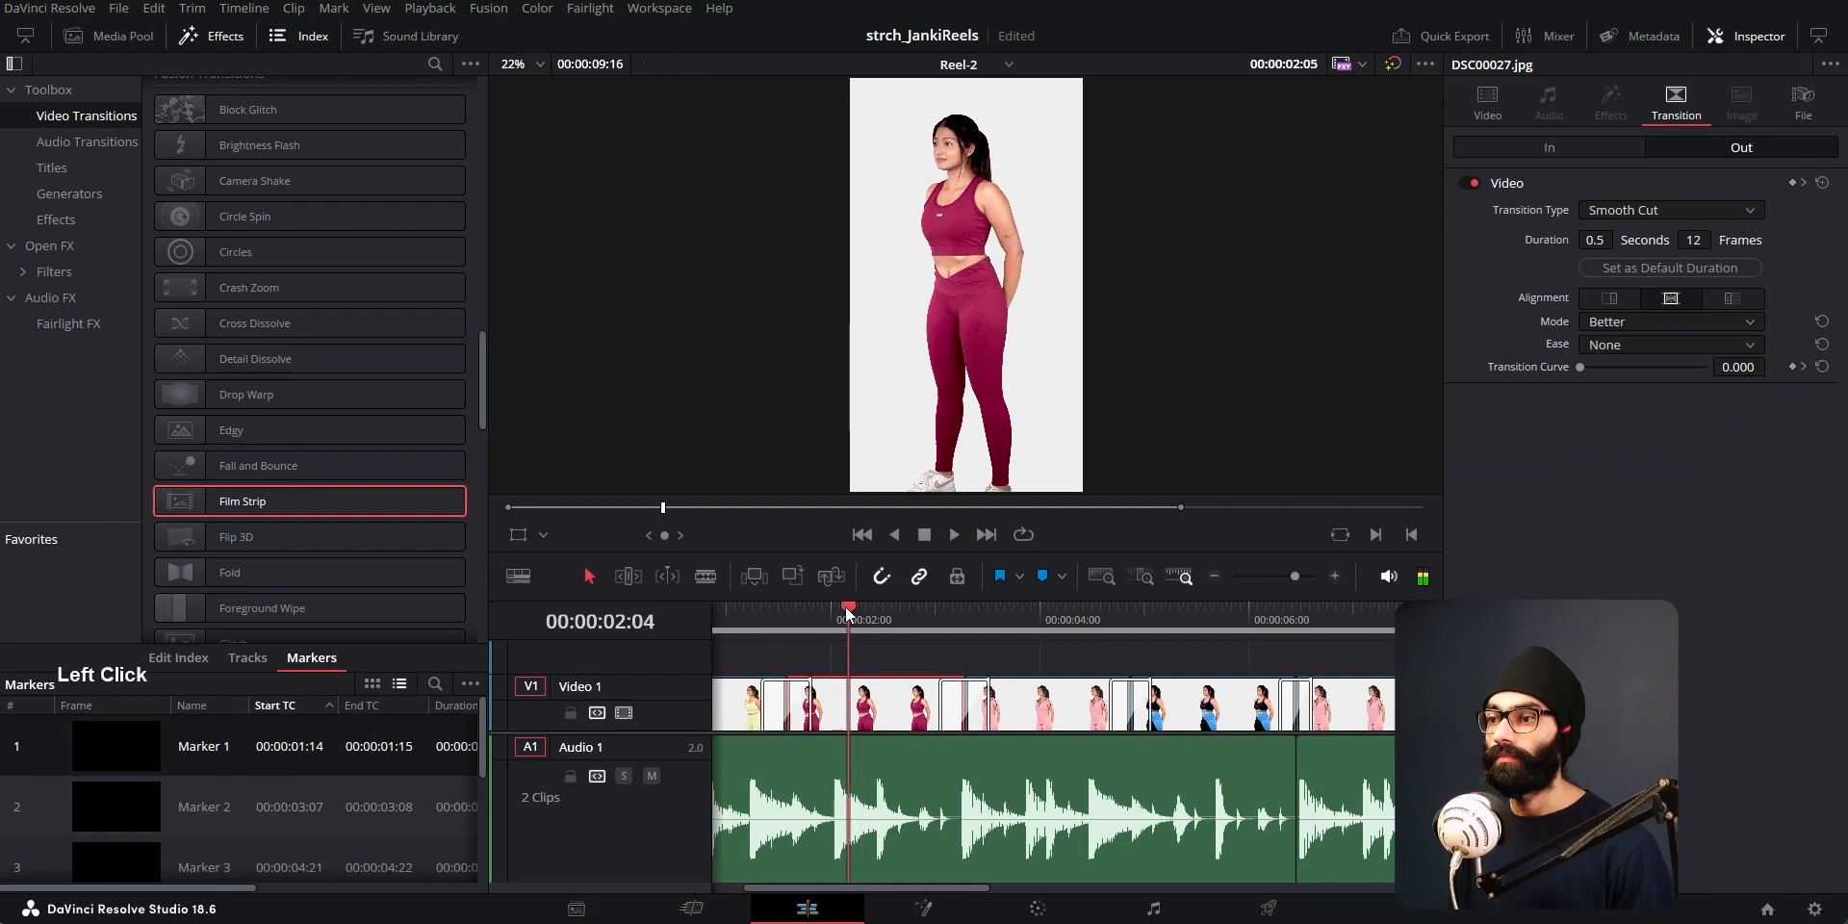
pyautogui.moveTo(854, 612); pyautogui.dragTo(715, 616)
pyautogui.press('space')
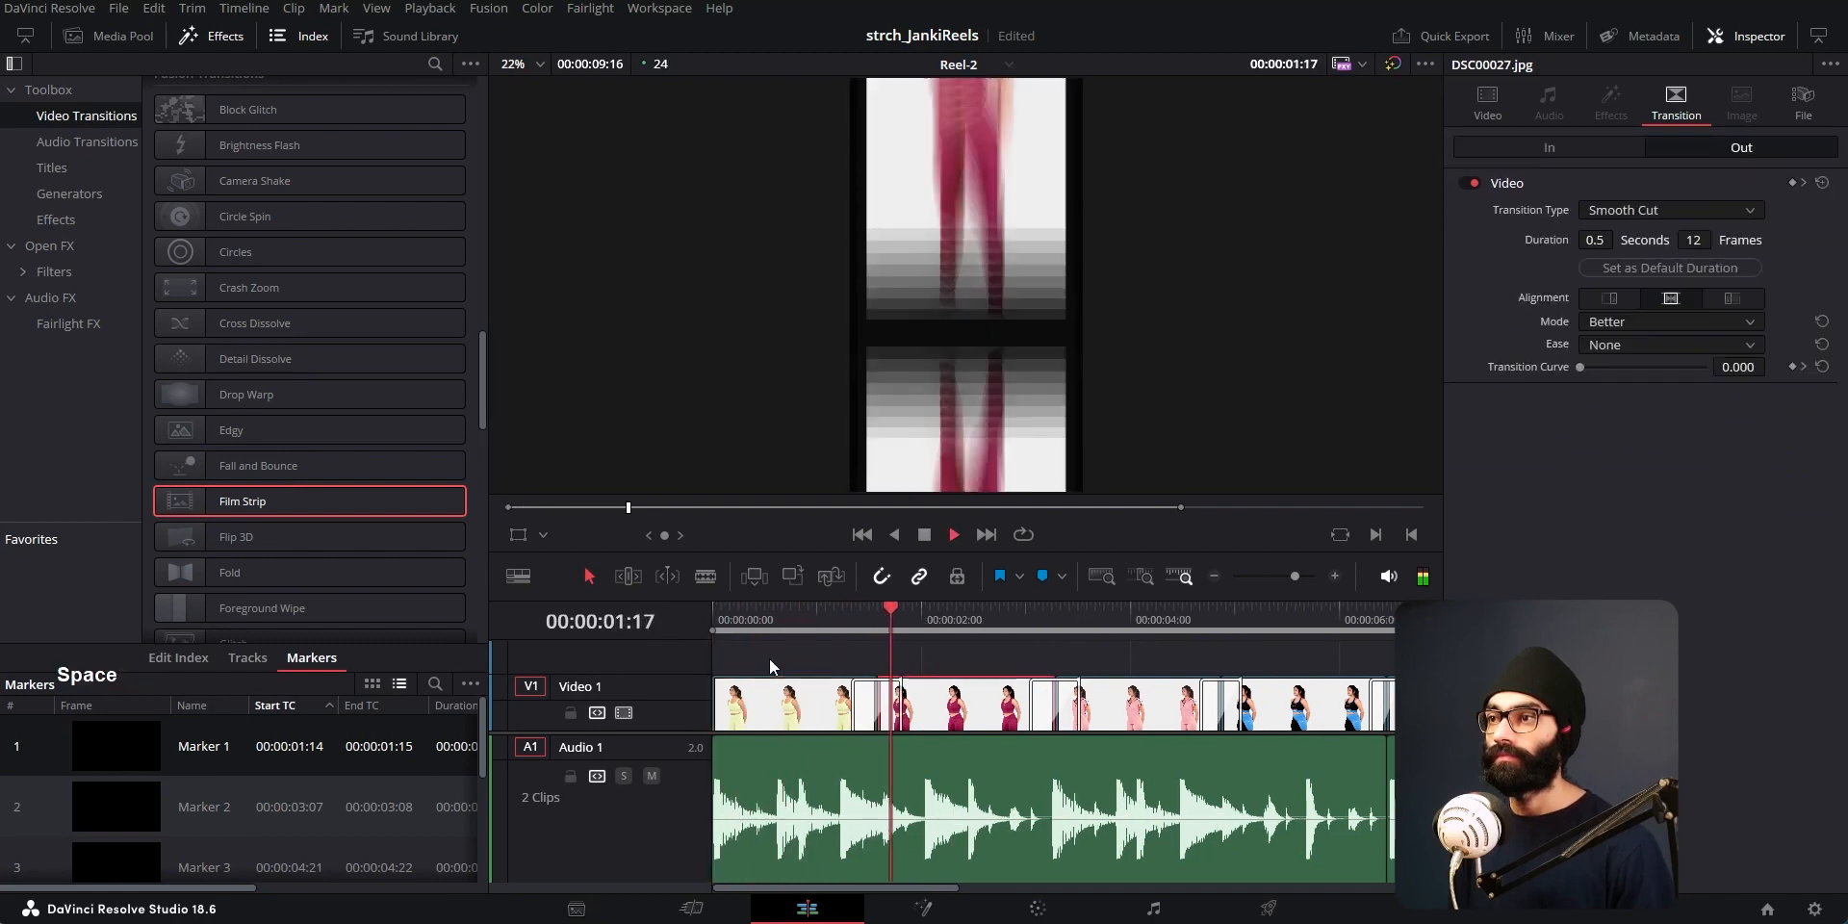
pyautogui.moveTo(897, 619); pyautogui.dragTo(864, 627)
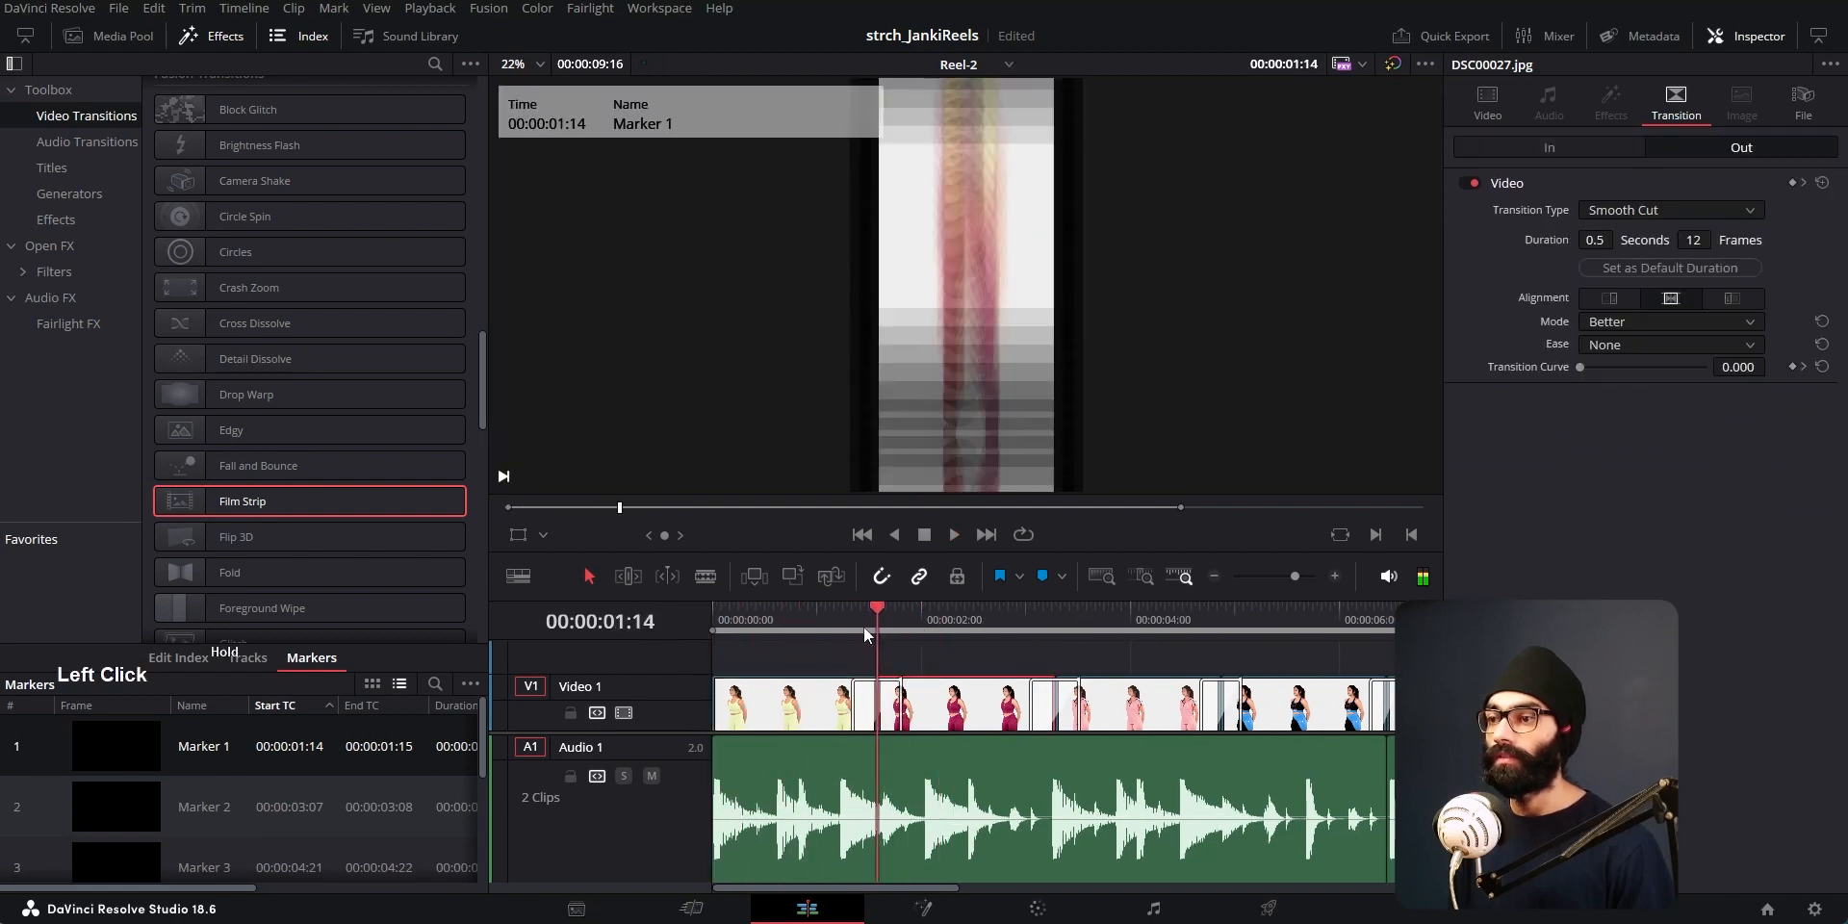
# Step: Align the Film Strip transition so it ends on the cut, and play it back
pyautogui.click(896, 715)
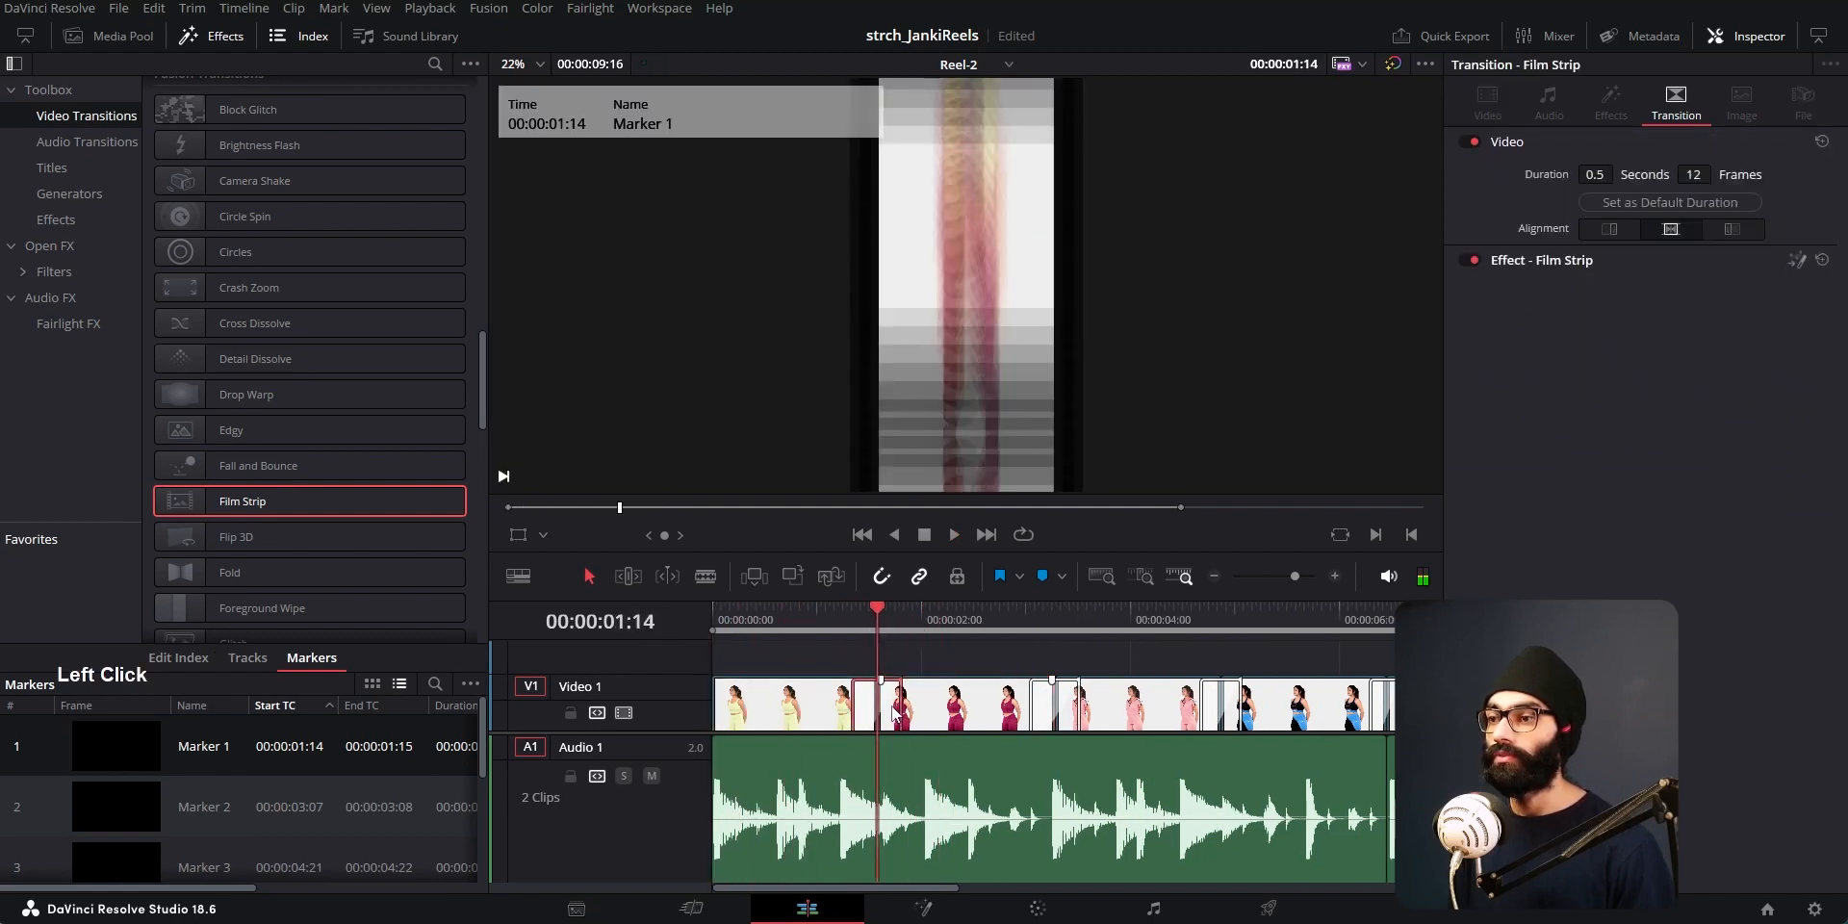
pyautogui.click(1619, 229)
pyautogui.click(818, 620)
pyautogui.press('space')
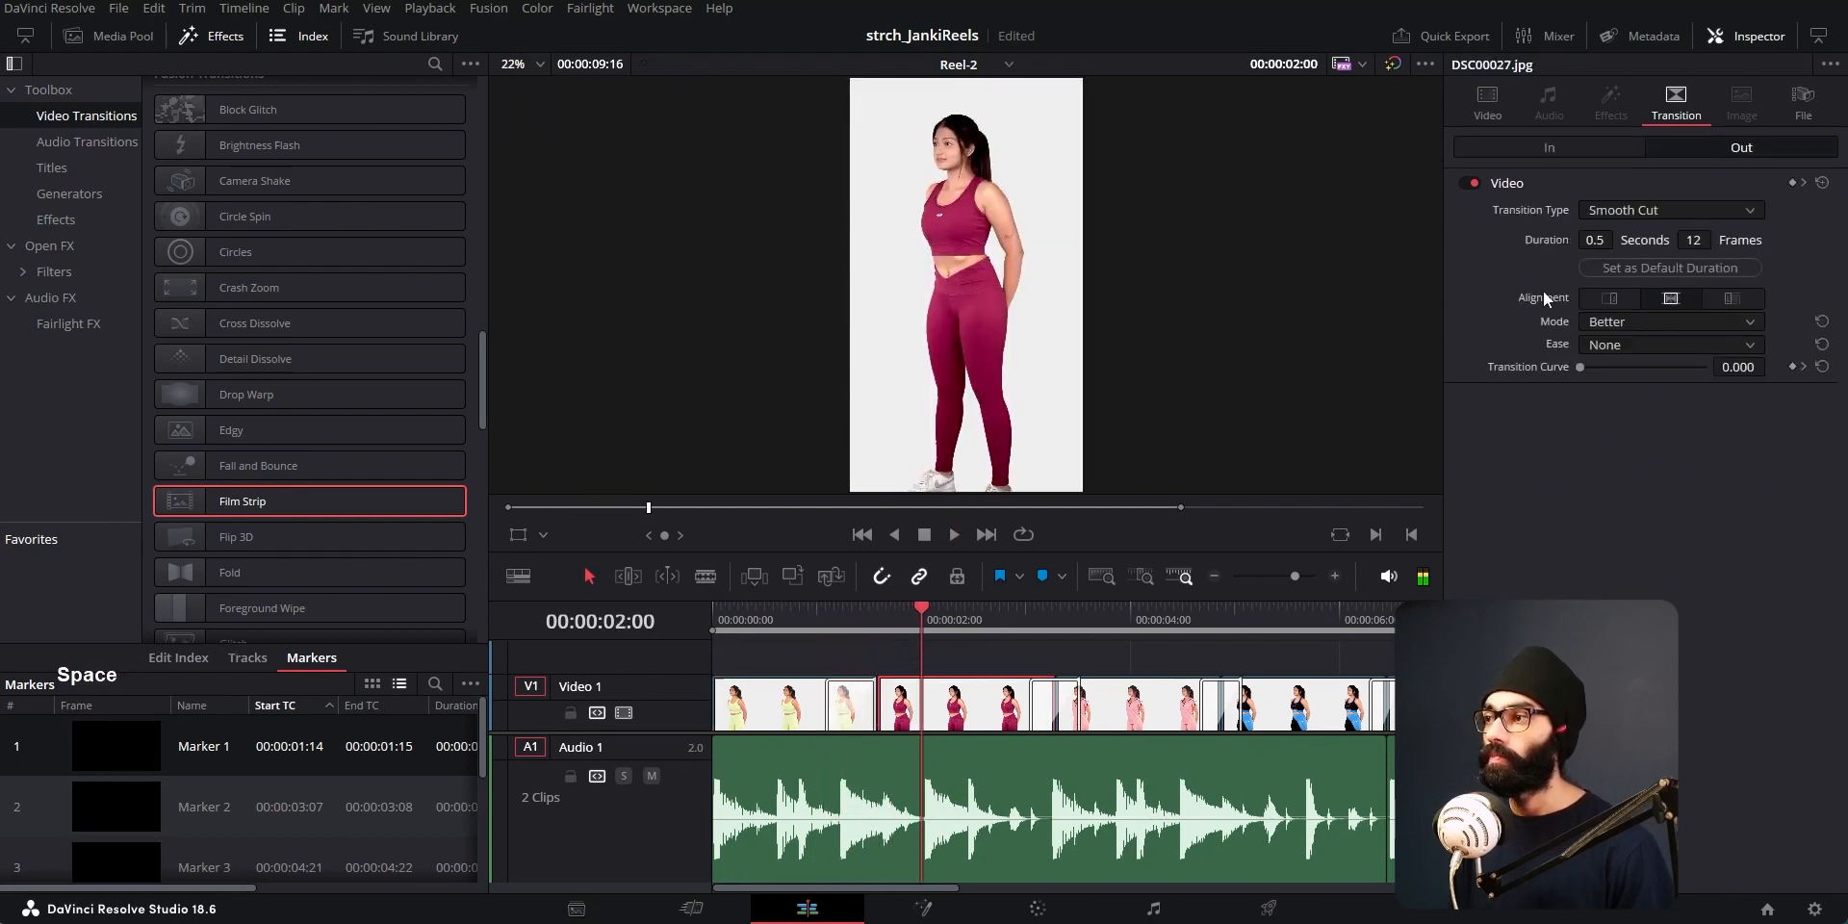
# Step: Center the Film Strip transition on the cut and set its 0.5-second duration as the default
pyautogui.click(852, 708)
pyautogui.click(1671, 231)
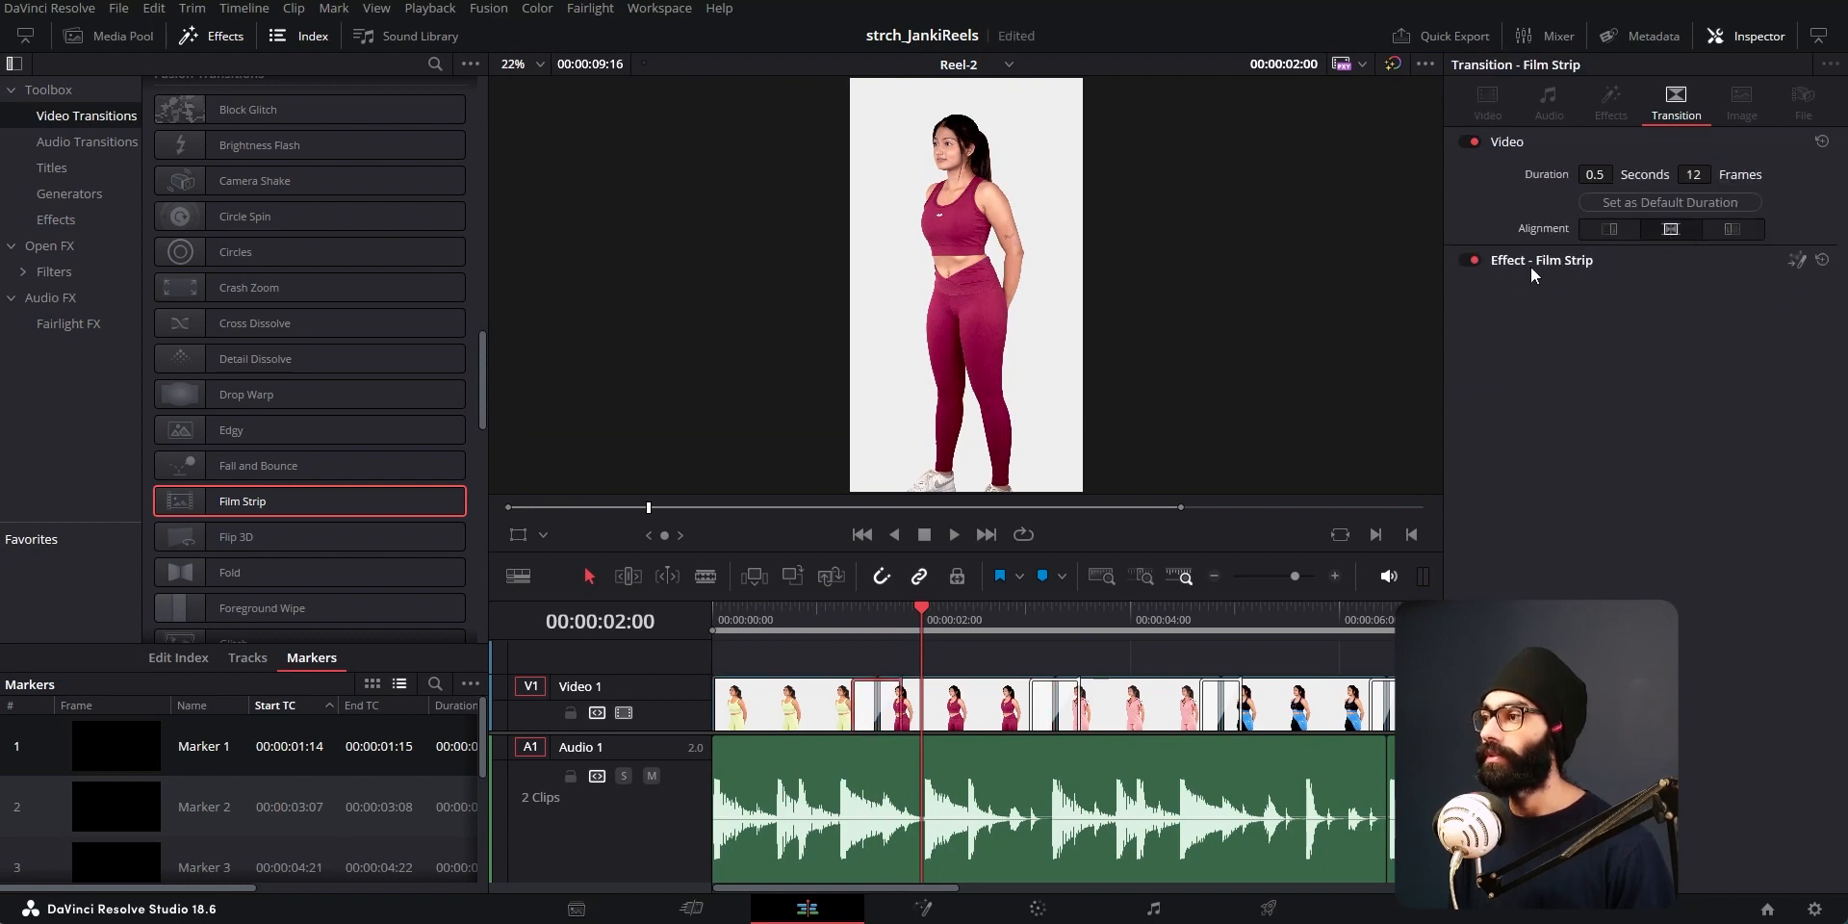
pyautogui.click(1677, 206)
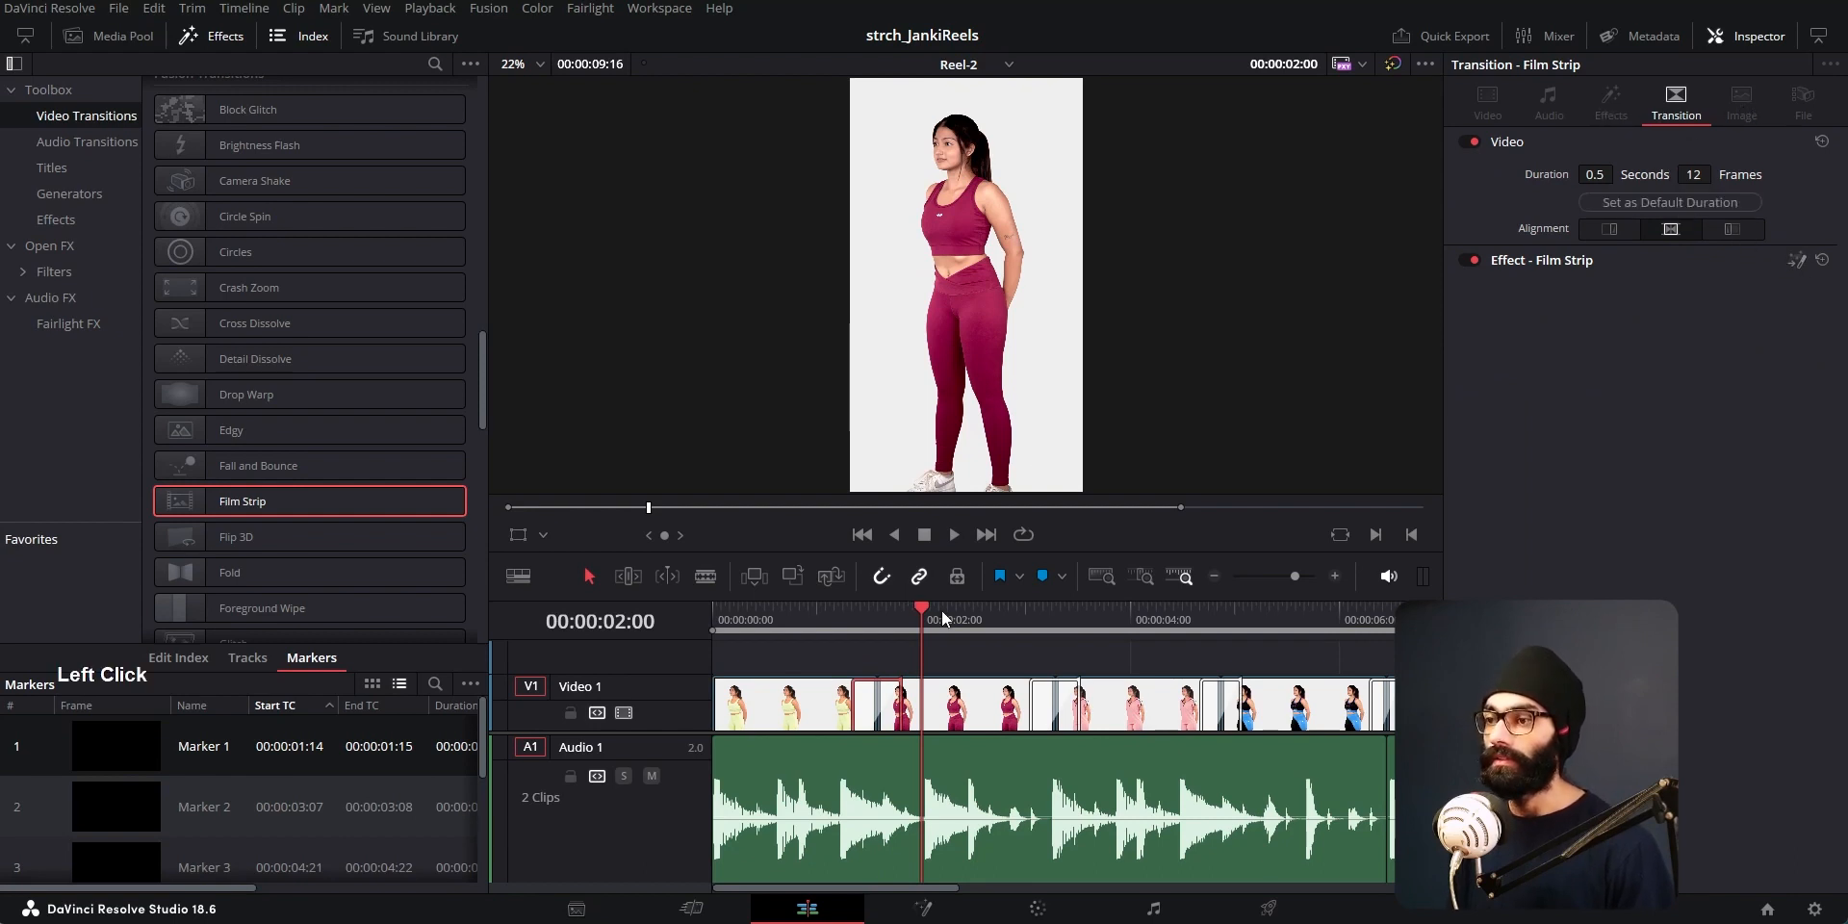
# Step: Play back the reel's transitions and mute the Audio 1 track
pyautogui.moveTo(899, 631); pyautogui.dragTo(832, 625)
pyautogui.press('space')
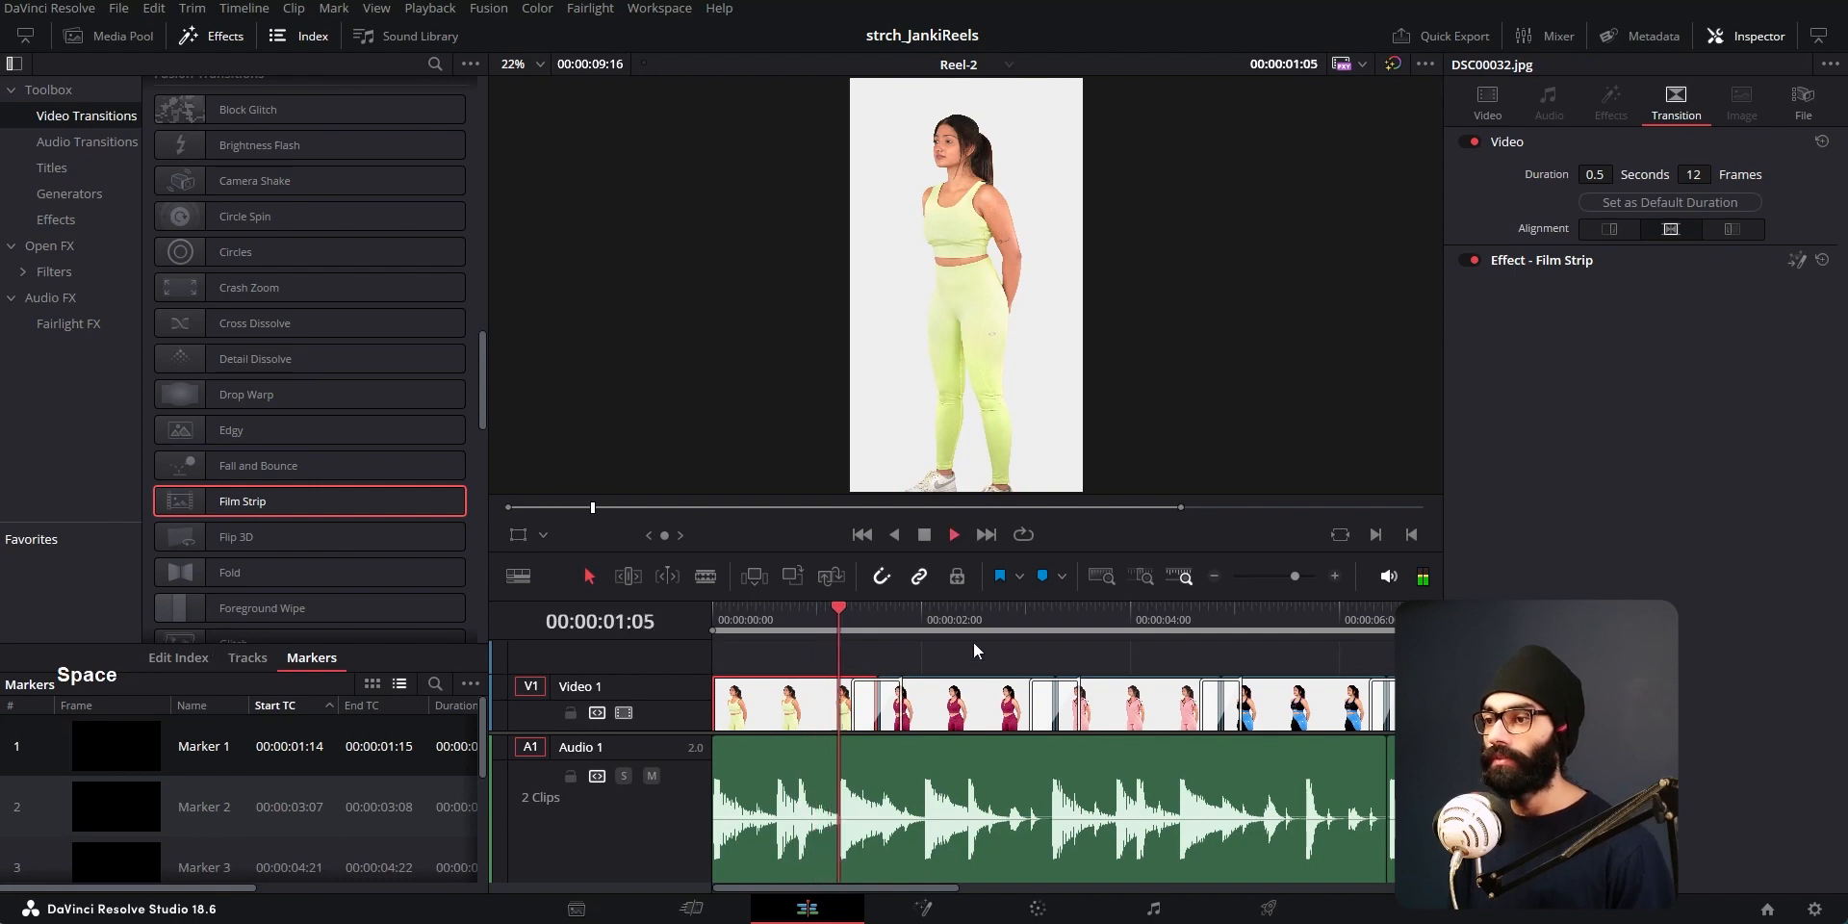
pyautogui.moveTo(861, 629); pyautogui.dragTo(951, 639)
pyautogui.scroll(-2, 856, 651)
pyautogui.click(651, 775)
pyautogui.press('space')
pyautogui.scroll(-2, 859, 661)
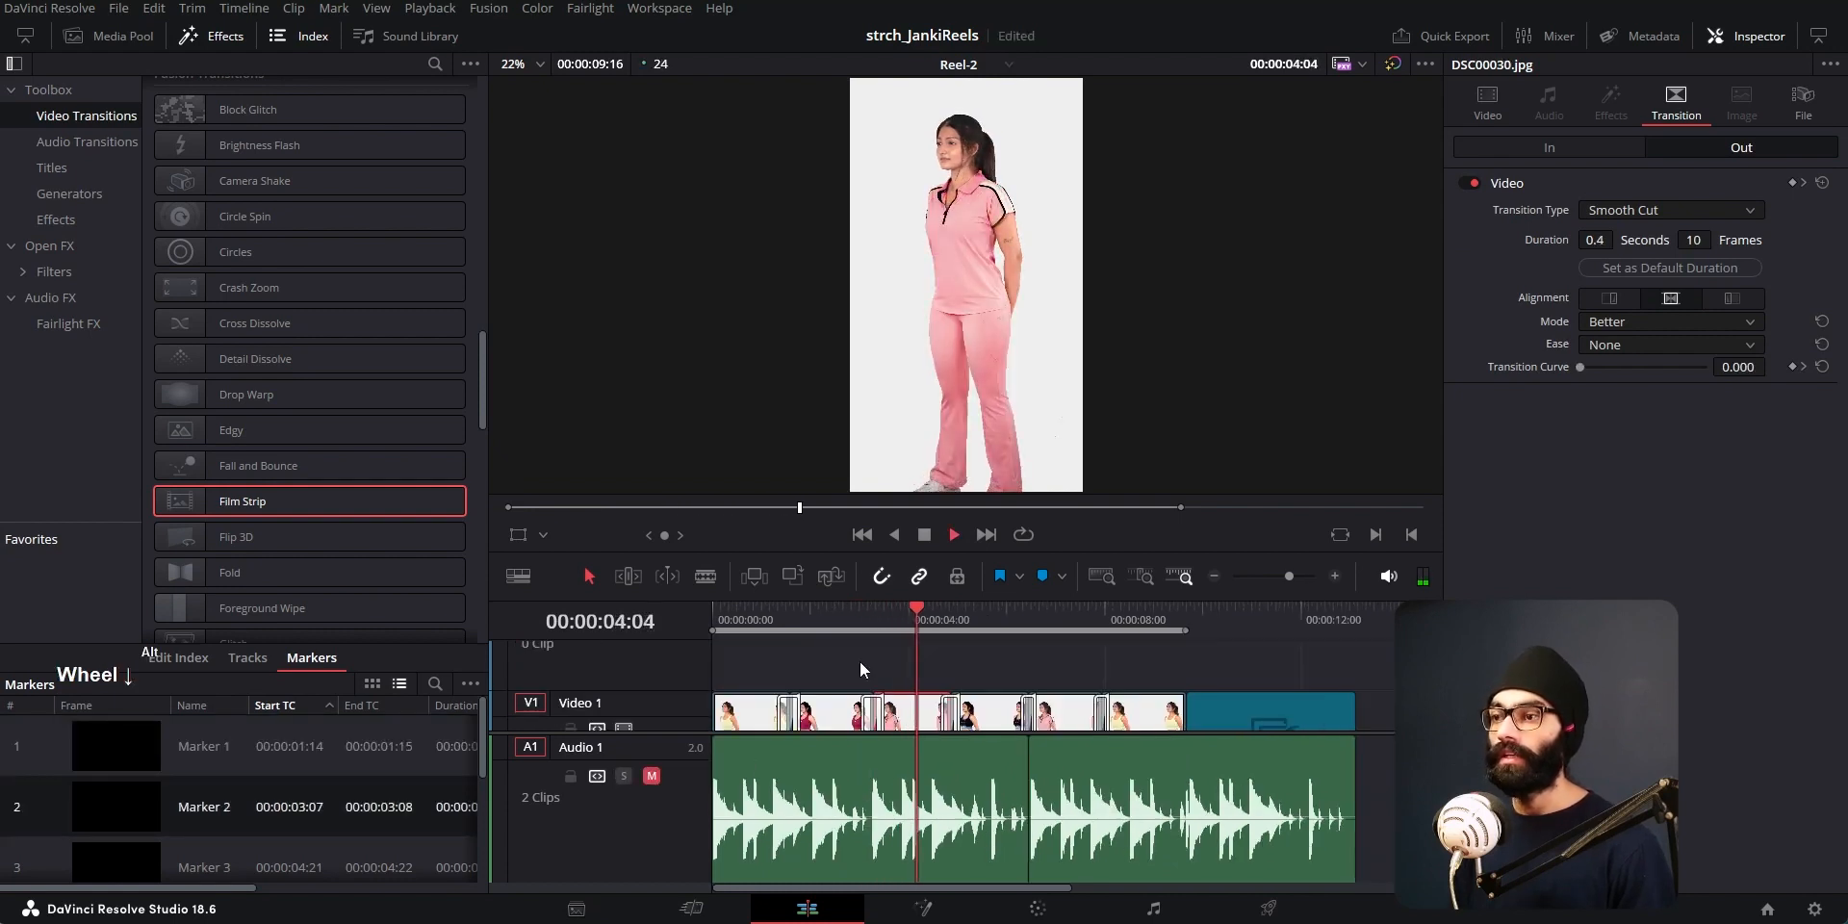
# Step: Move the playhead to the End Slate clip at 00:00:09:16 and open its composition in the Fusion page
pyautogui.press('m')
pyautogui.moveTo(1043, 620)
pyautogui.mouseDown()
pyautogui.moveTo(1107, 626)
pyautogui.moveTo(1065, 630)
pyautogui.mouseUp()
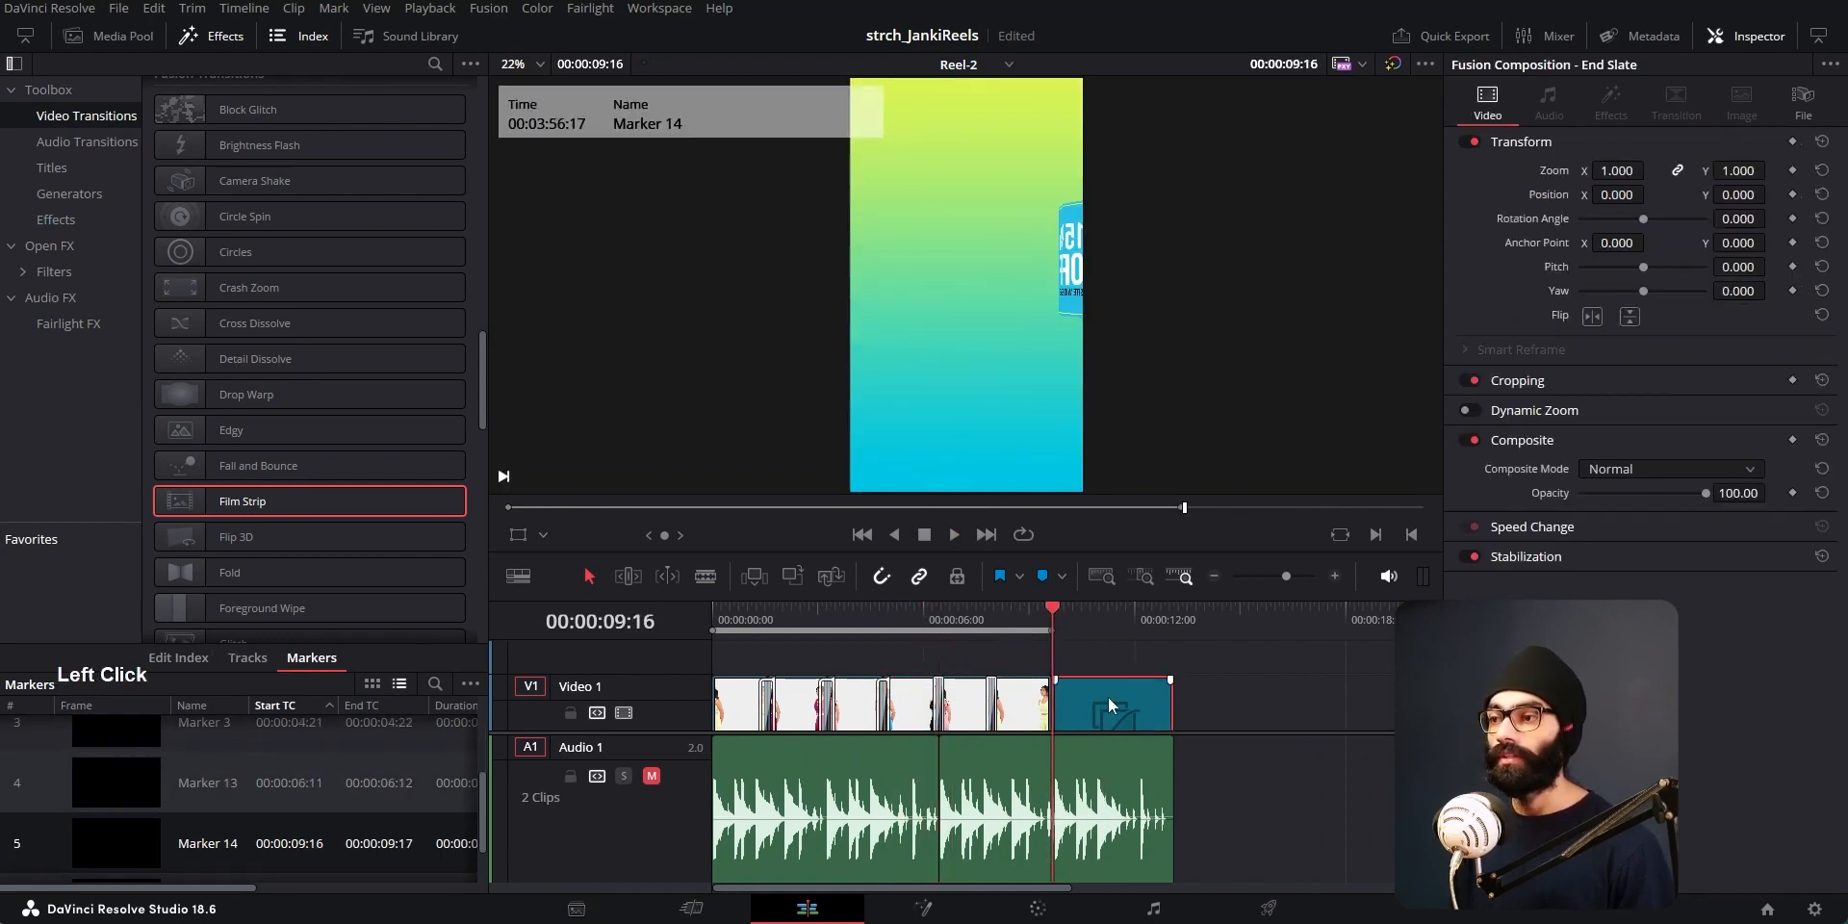
pyautogui.click(925, 908)
pyautogui.keyDown('ctrl'); pyautogui.middleClick(691, 737); pyautogui.keyUp('ctrl')
pyautogui.moveTo(776, 733); pyautogui.dragTo(899, 731)
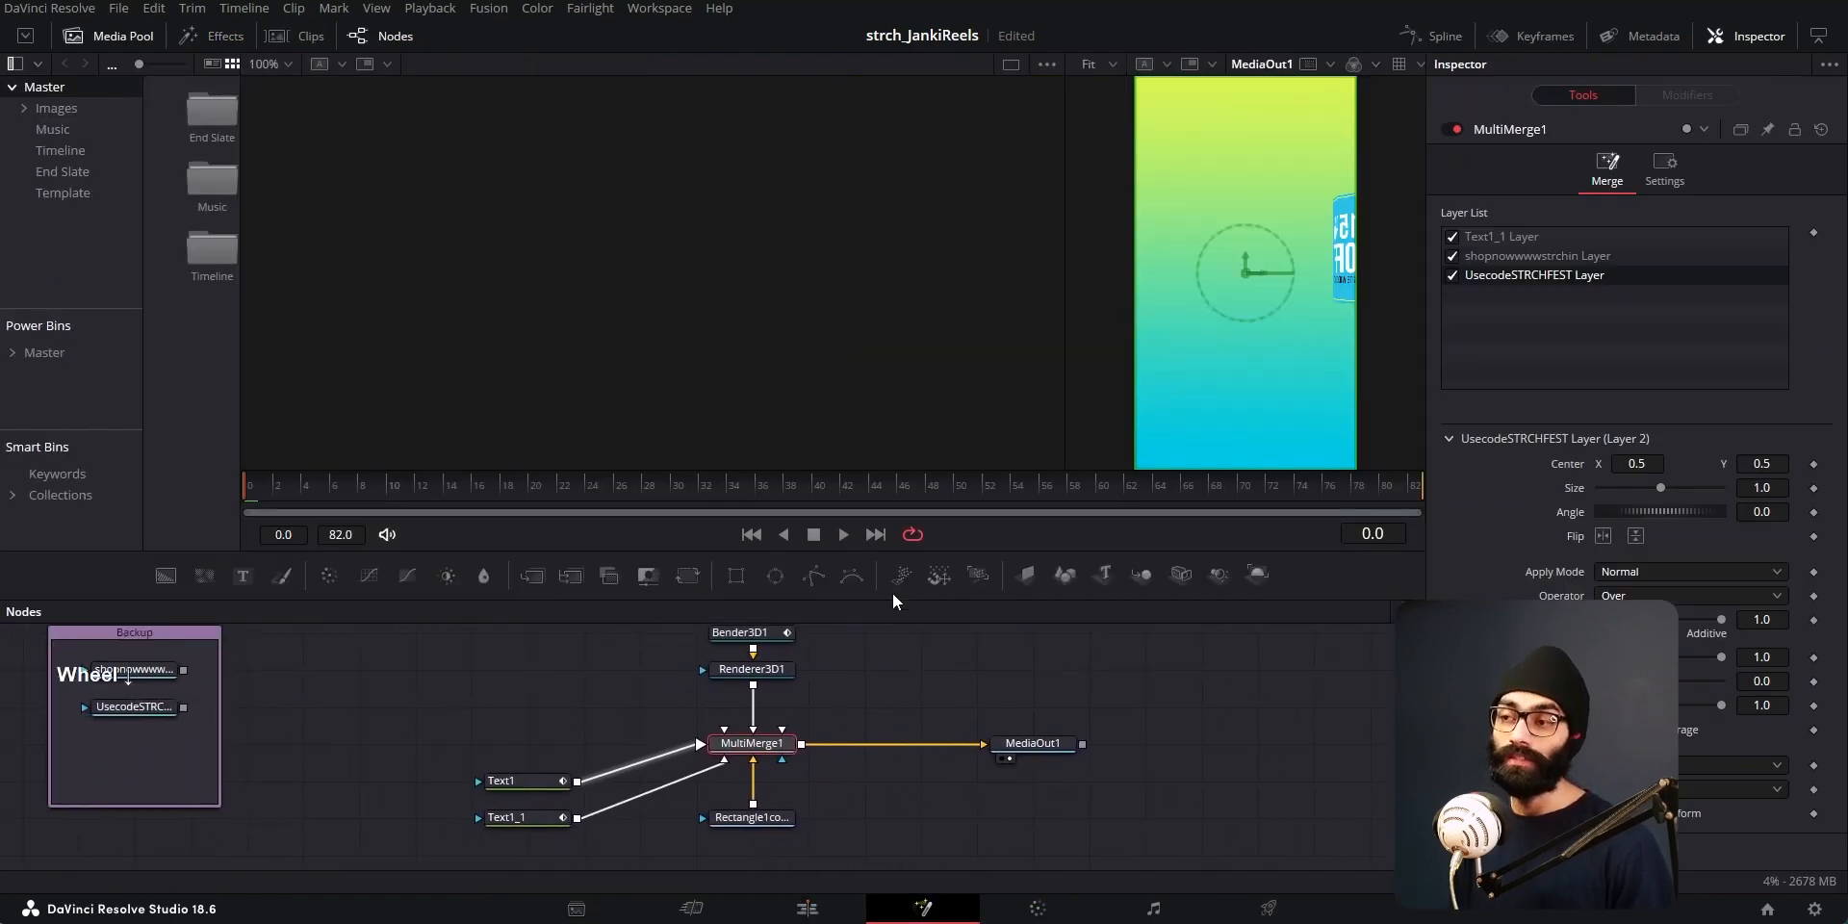
# Step: Enlarge the MediaOut1 viewer area so the whole end slate fits in it
pyautogui.moveTo(892, 599); pyautogui.dragTo(892, 490)
pyautogui.scroll(-3, 789, 668)
pyautogui.scroll(3, 790, 668)
pyautogui.moveTo(812, 604); pyautogui.dragTo(825, 701)
pyautogui.moveTo(1062, 285); pyautogui.dragTo(563, 318)
pyautogui.keyDown('ctrl'); pyautogui.scroll(2, 1002, 245); pyautogui.keyUp('ctrl')
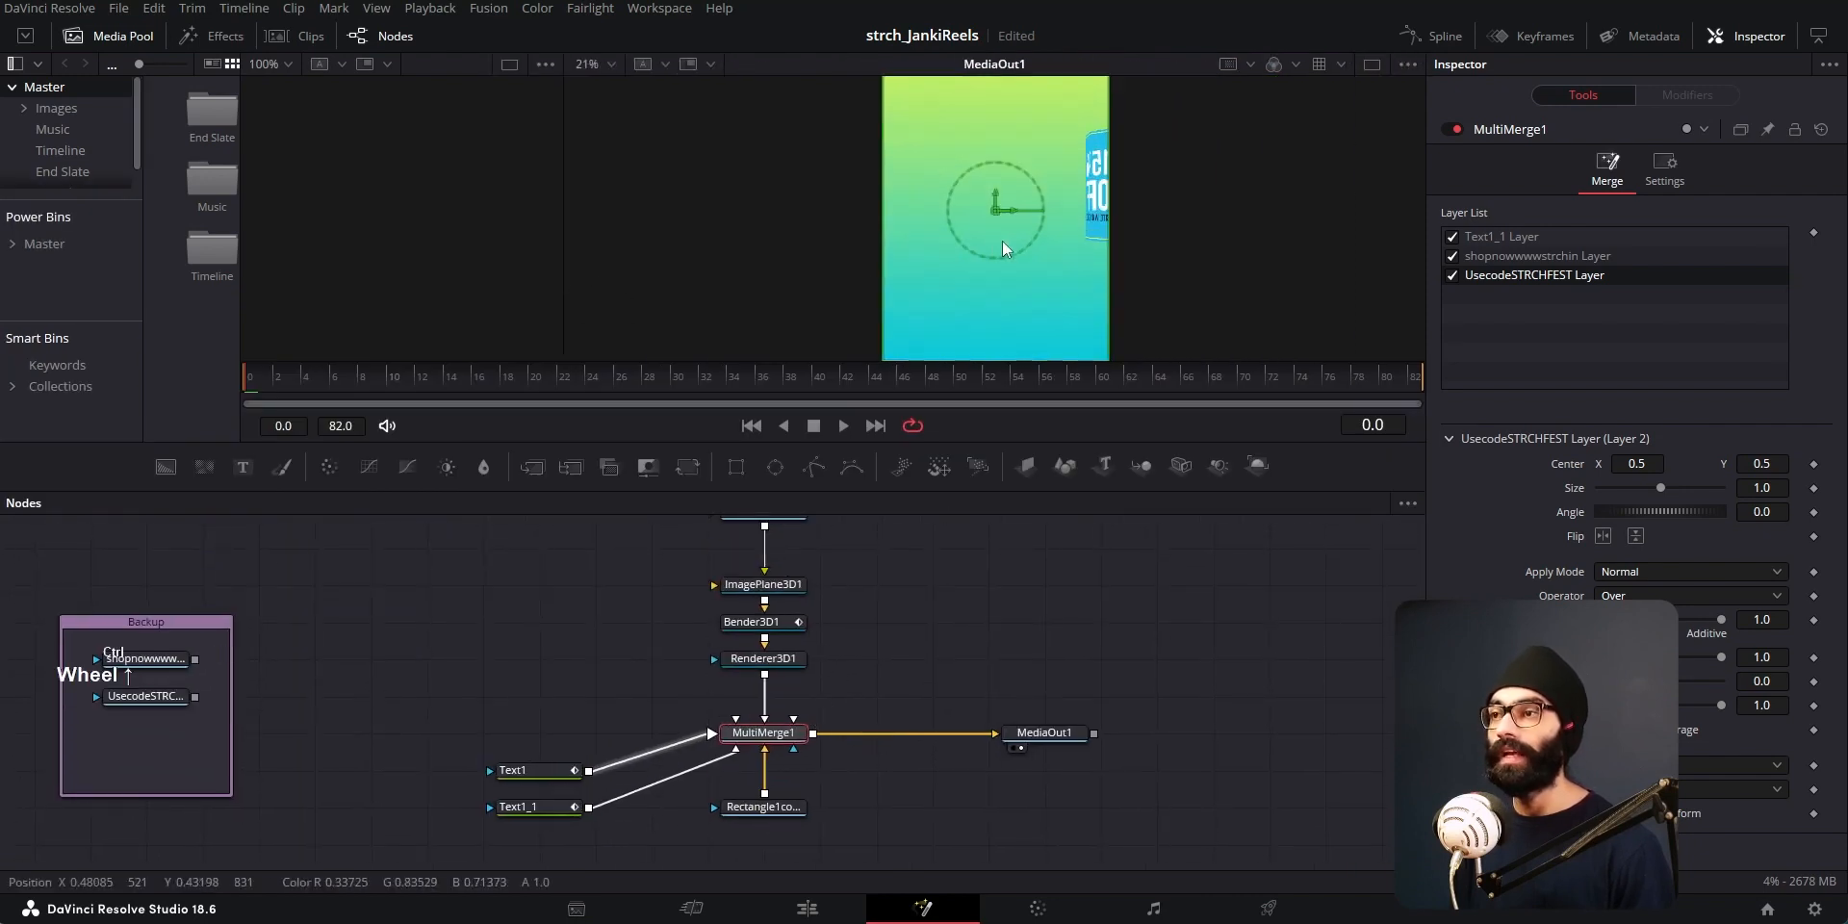
pyautogui.moveTo(981, 363); pyautogui.dragTo(981, 552)
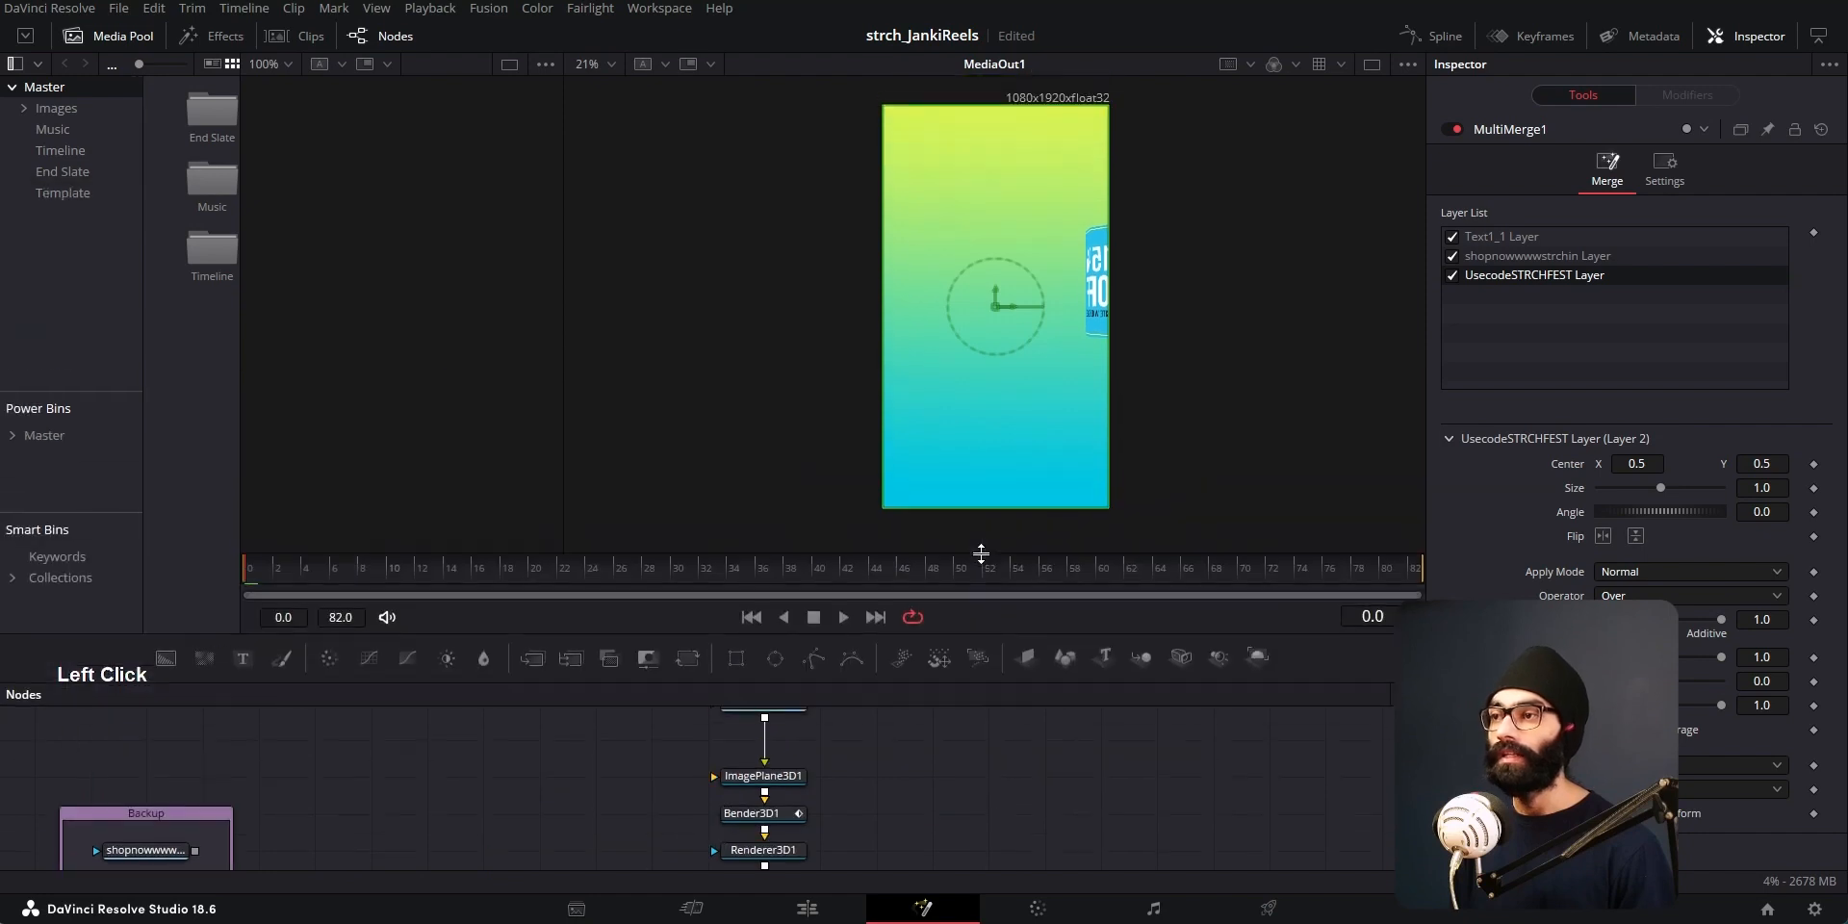
# Step: Play the end slate animation and examine its sale ticket, discount code line, shop line and node graph
pyautogui.moveTo(241, 581); pyautogui.dragTo(229, 581)
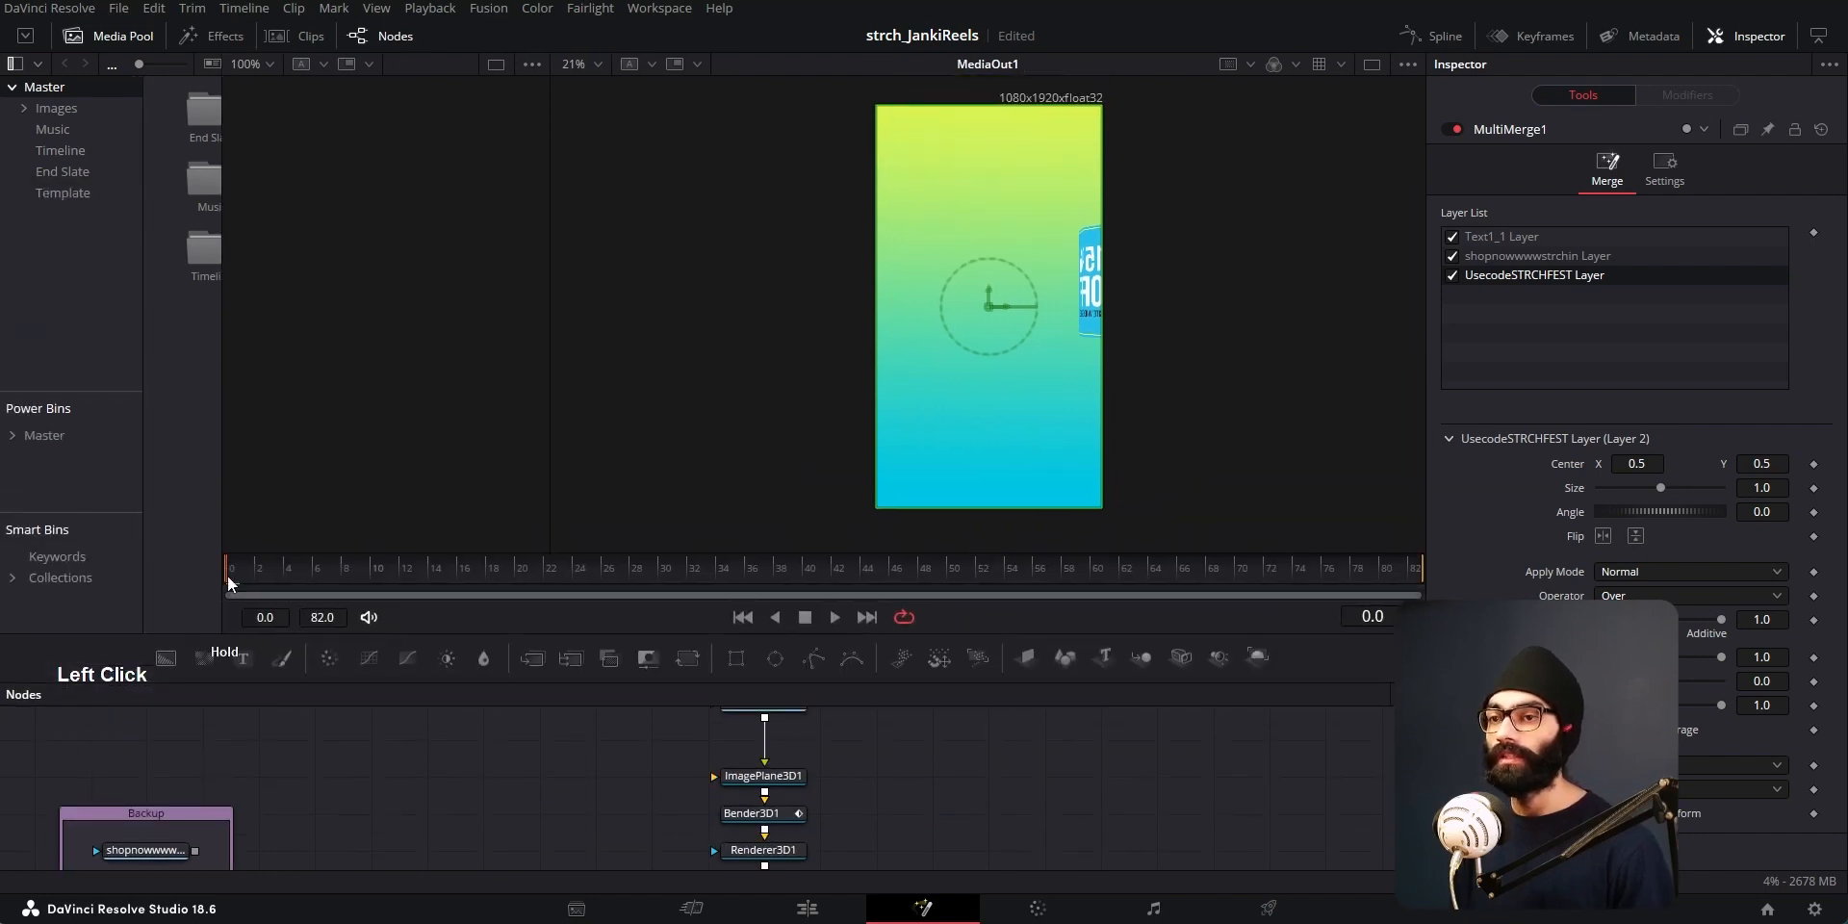
pyautogui.press('space')
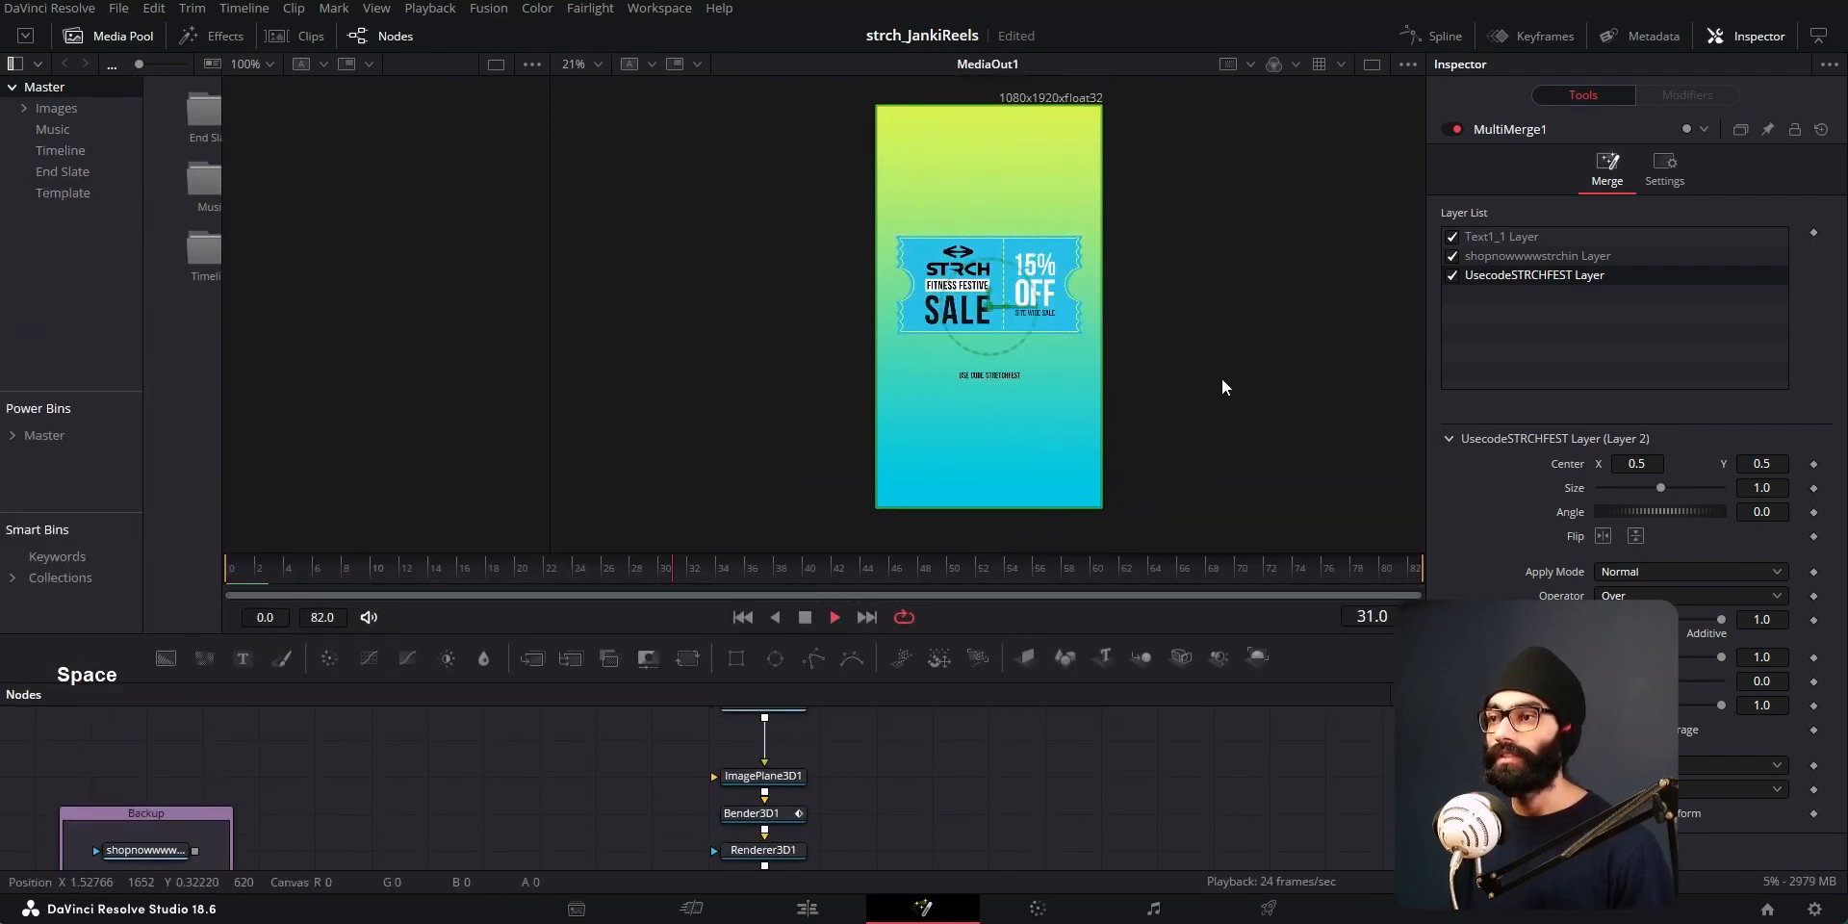
pyautogui.press('space')
pyautogui.keyDown('ctrl'); pyautogui.scroll(8, 972, 457); pyautogui.keyUp('ctrl')
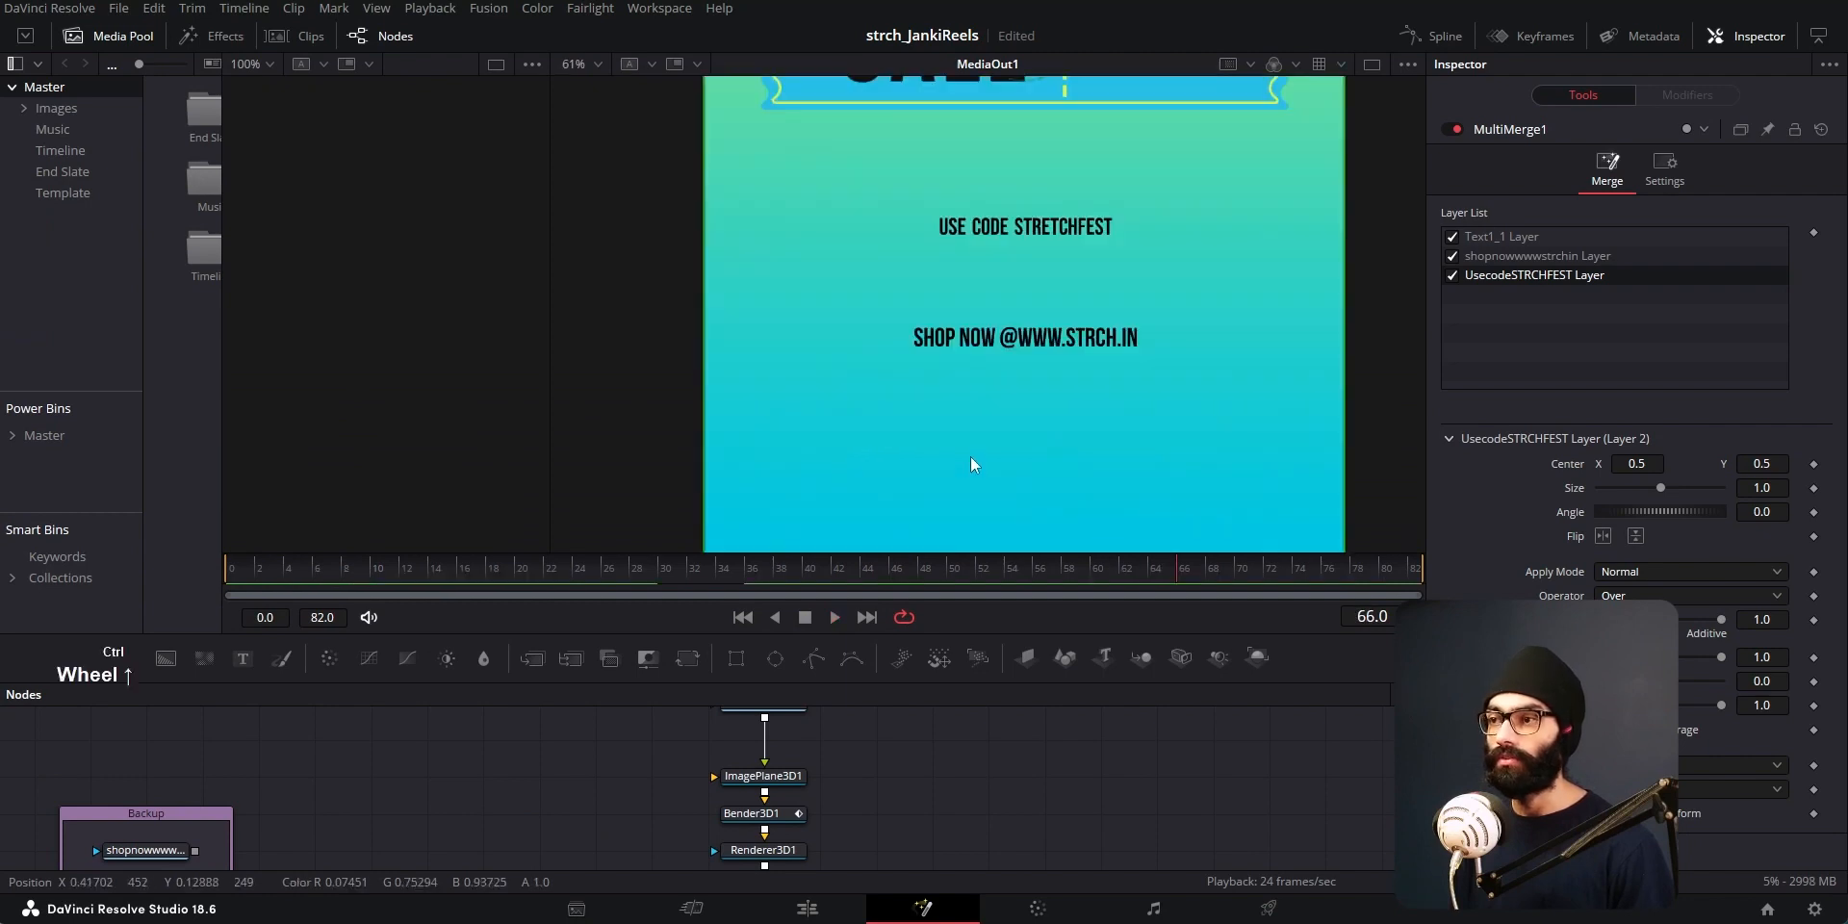
pyautogui.scroll(-4, 987, 353)
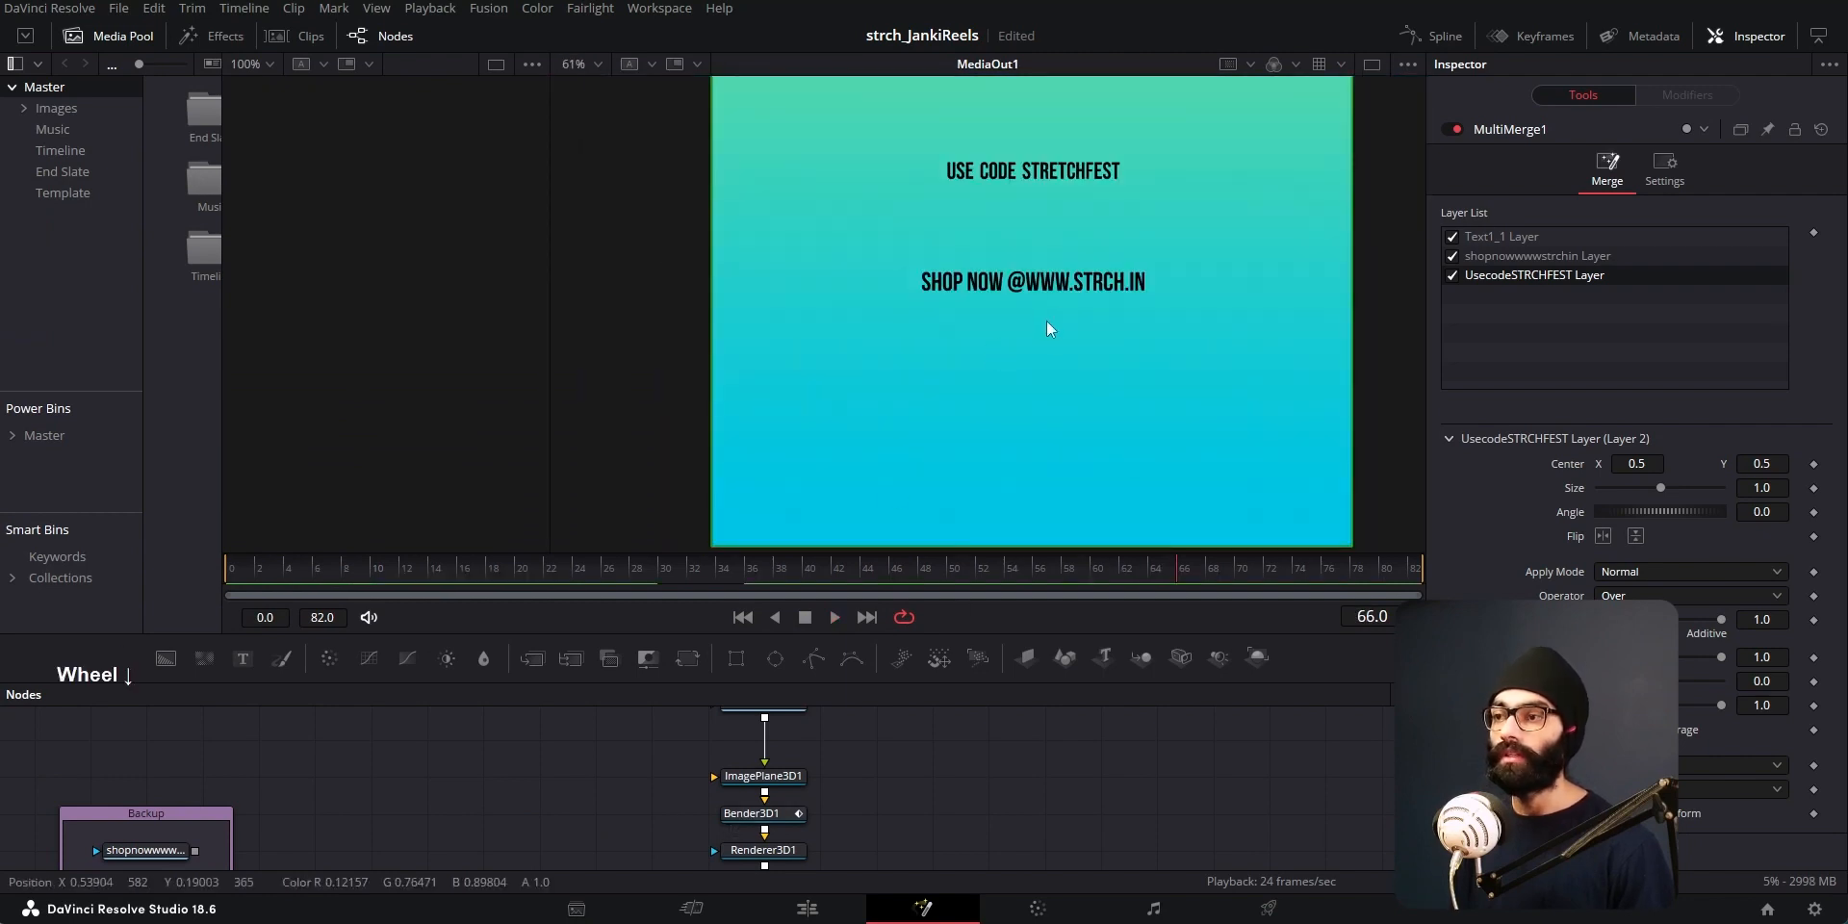
pyautogui.scroll(-3, 1033, 459)
pyautogui.scroll(2, 1035, 308)
pyautogui.click(1066, 296)
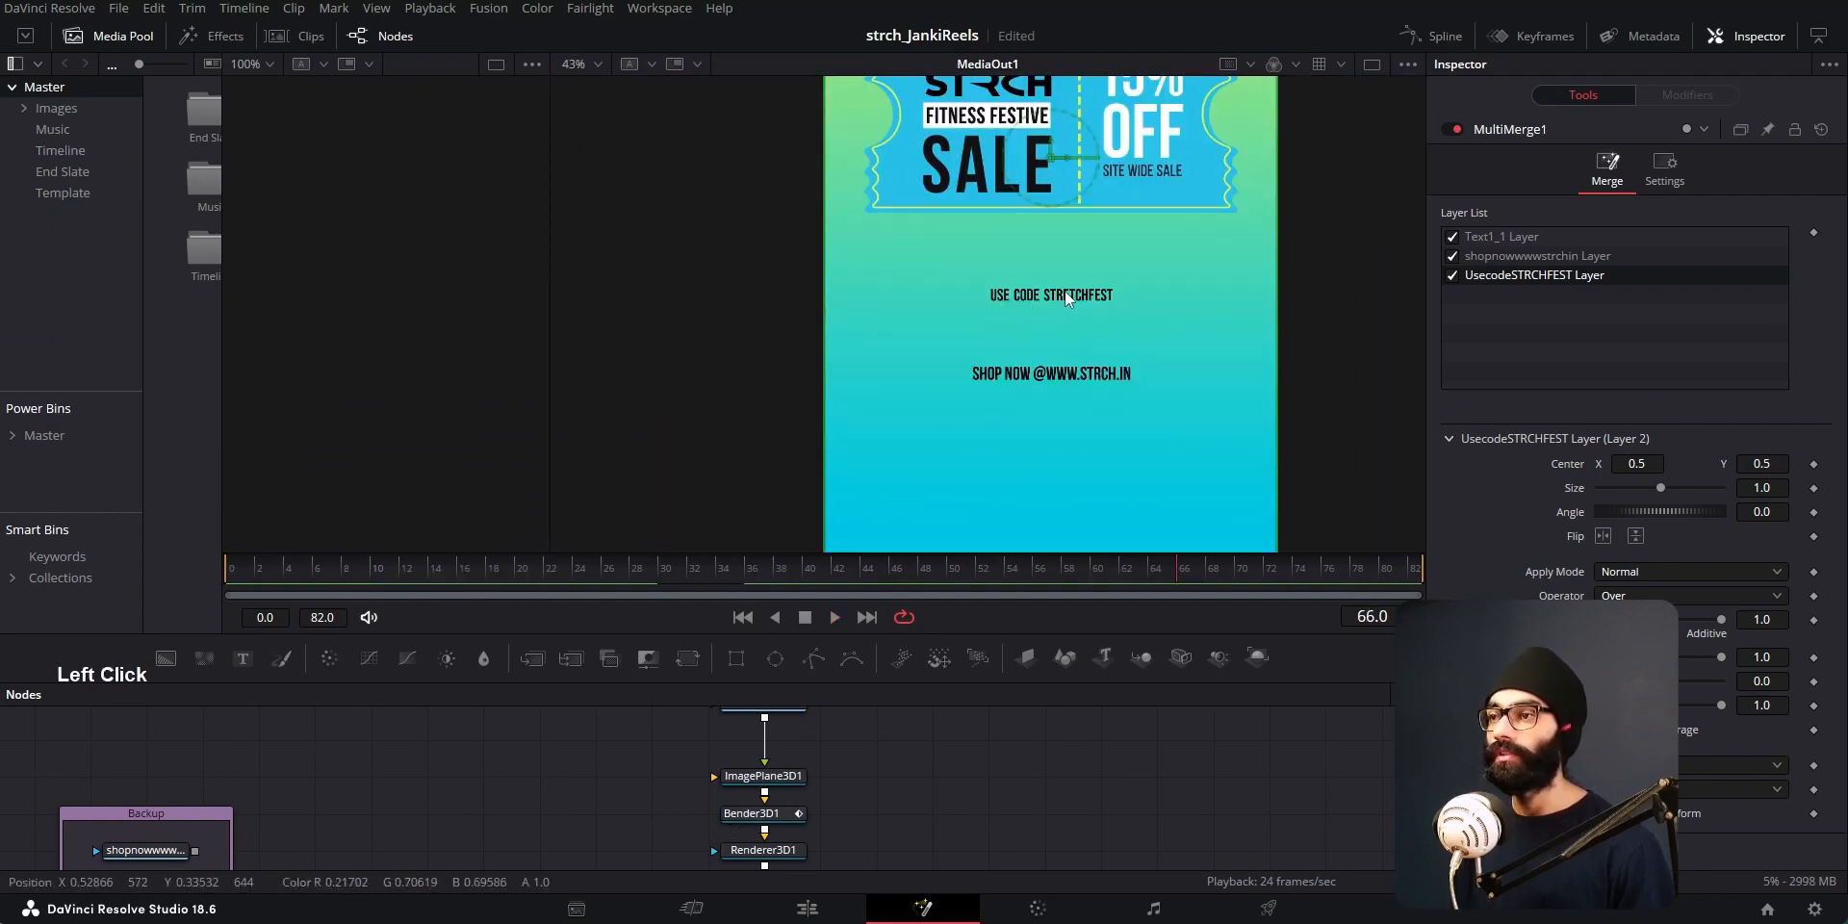
pyautogui.moveTo(805, 830); pyautogui.dragTo(862, 788)
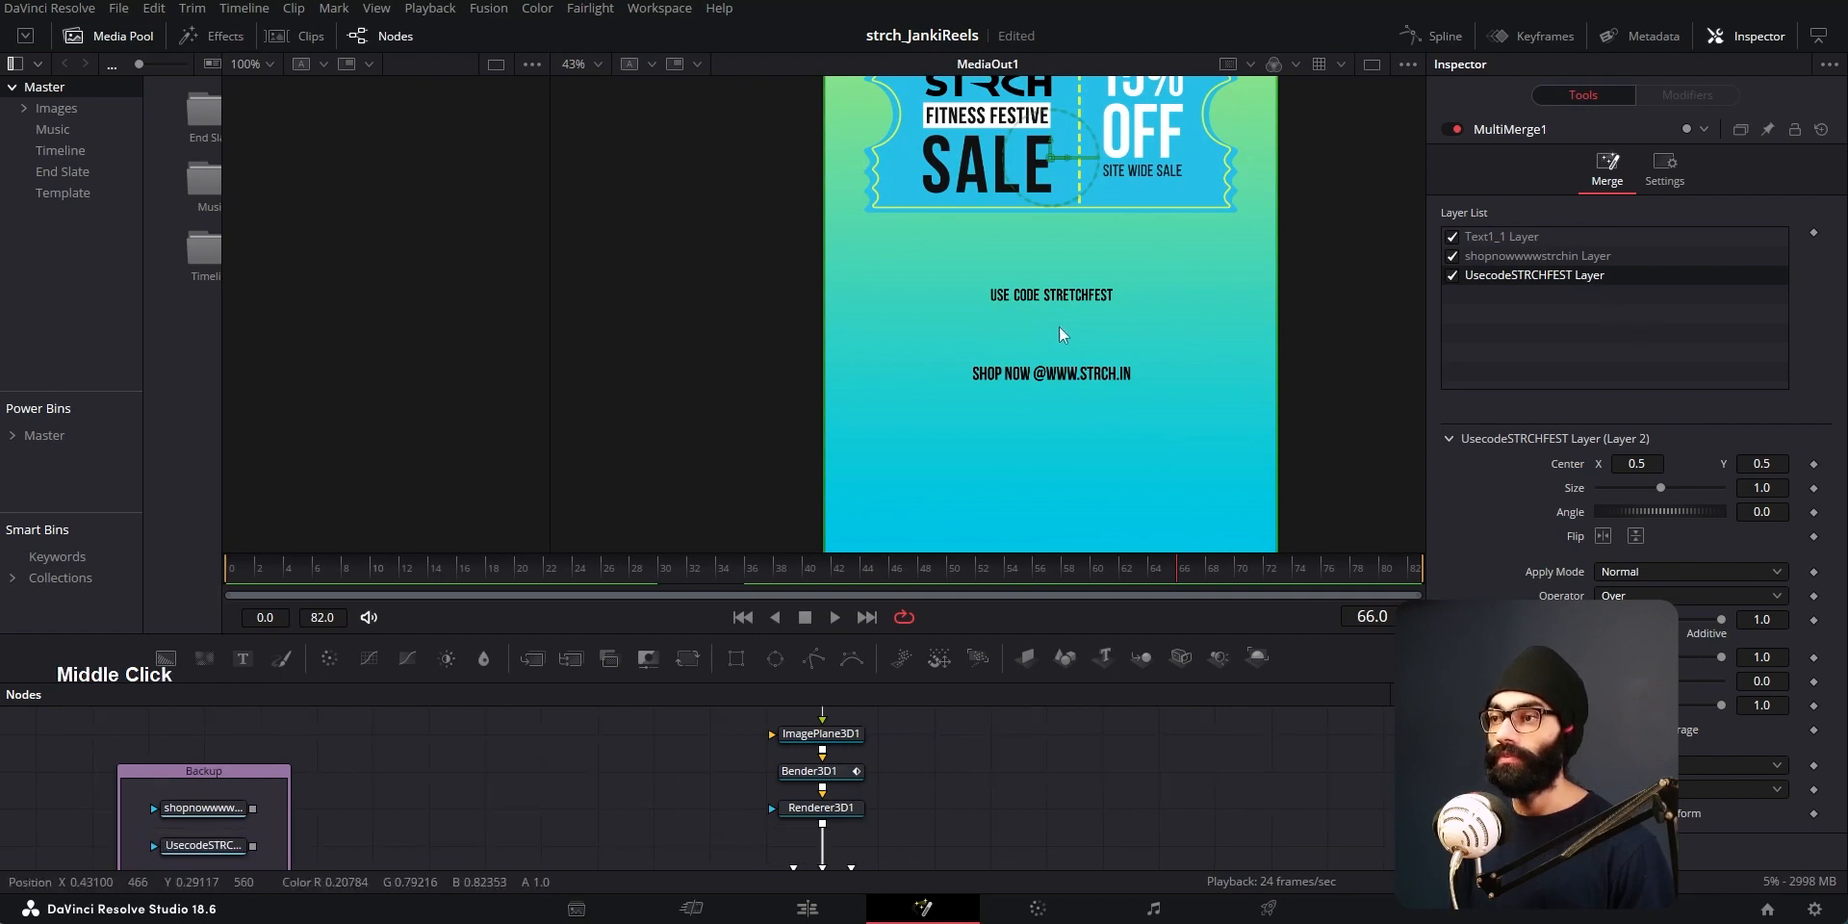
pyautogui.scroll(-2, 1016, 409)
pyautogui.click(655, 815)
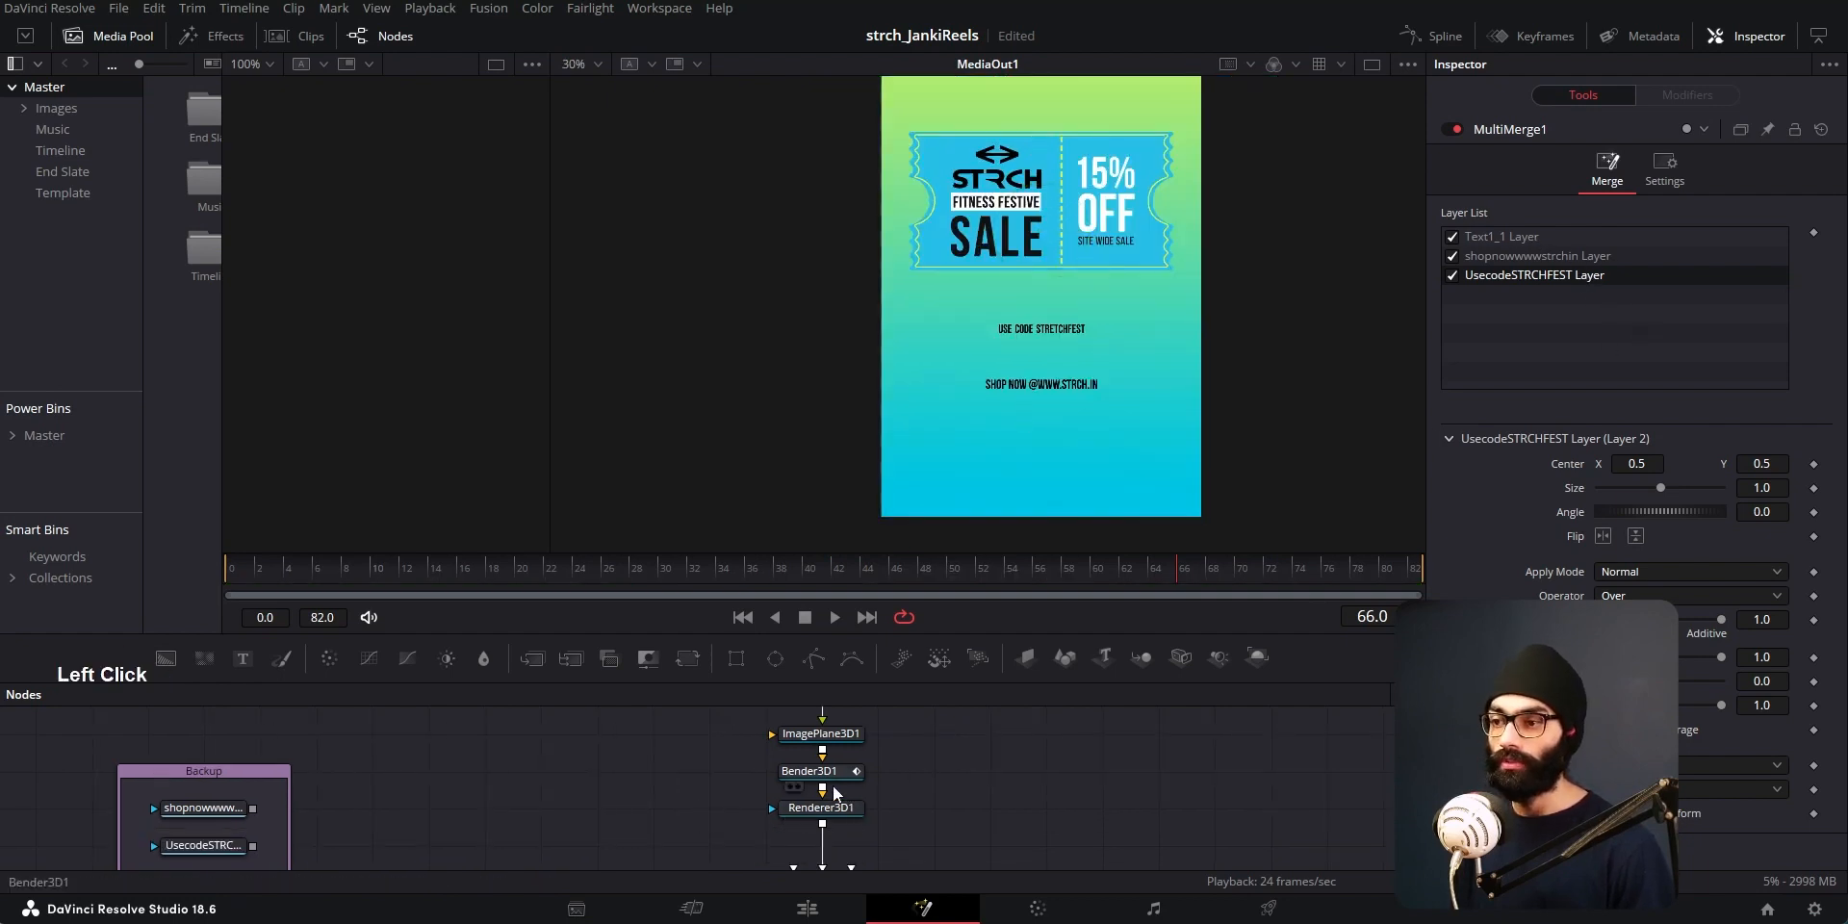
# Step: Examine the text settings of the Text1 and Text1_1 nodes feeding MultiMerge1
pyautogui.moveTo(656, 818); pyautogui.dragTo(676, 779)
pyautogui.moveTo(752, 633); pyautogui.dragTo(752, 500)
pyautogui.click(616, 647)
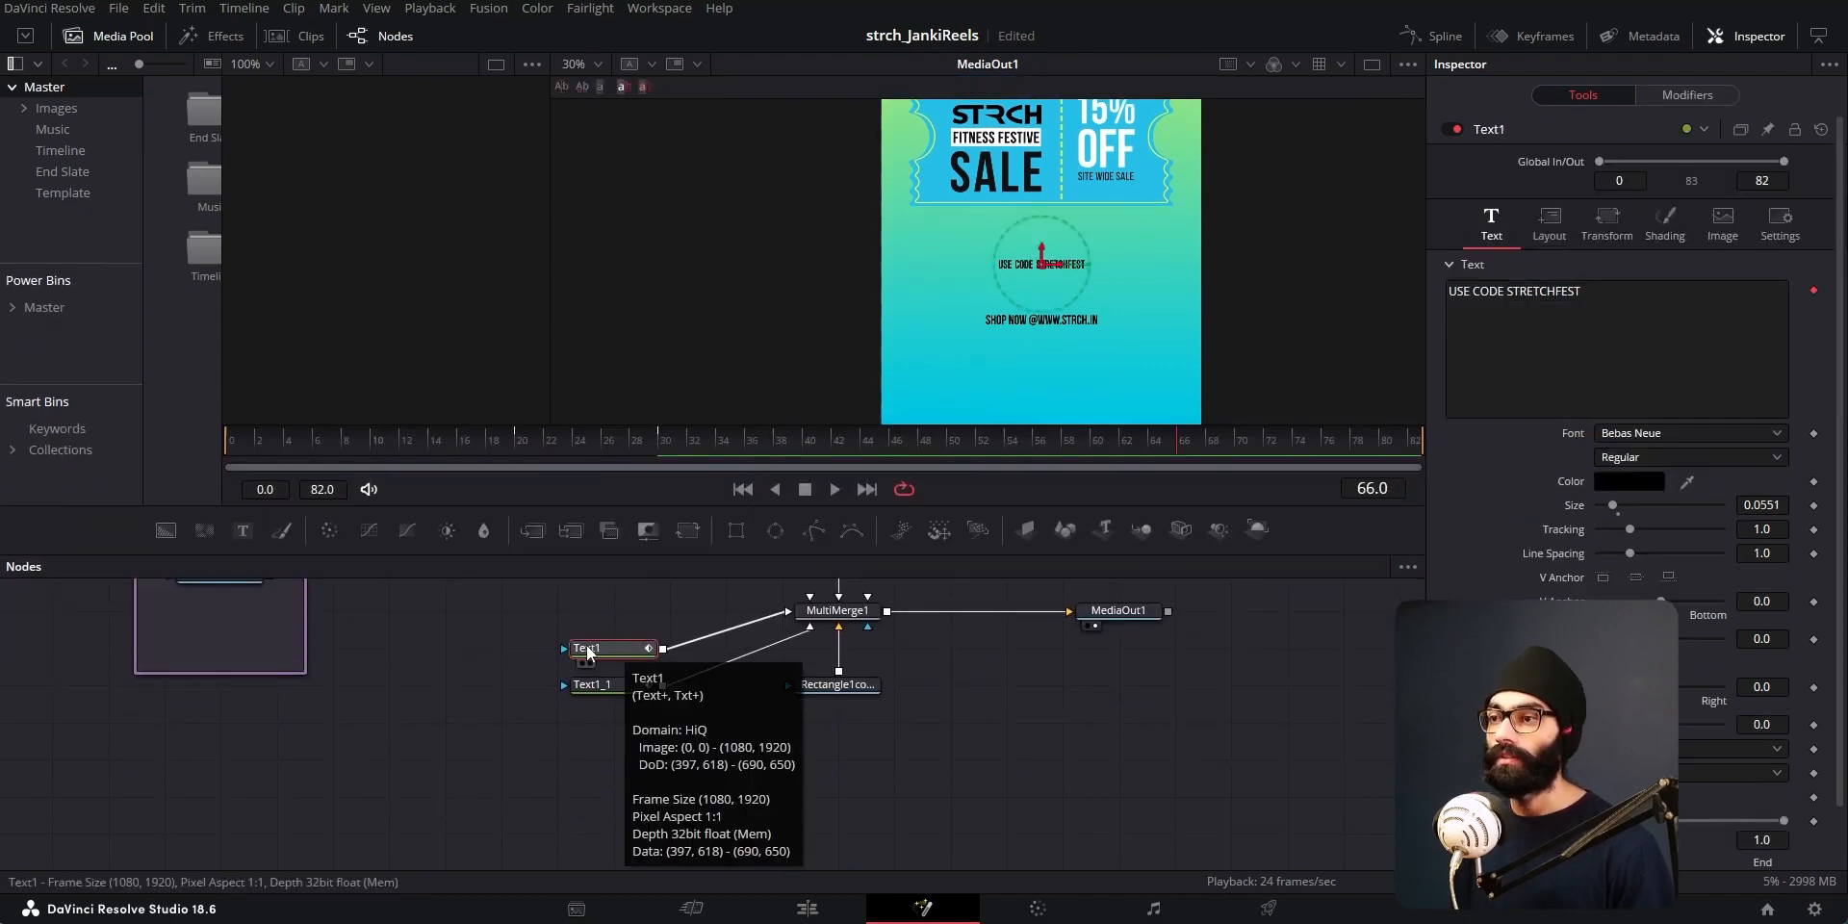
pyautogui.scroll(3, 1065, 286)
pyautogui.click(1650, 460)
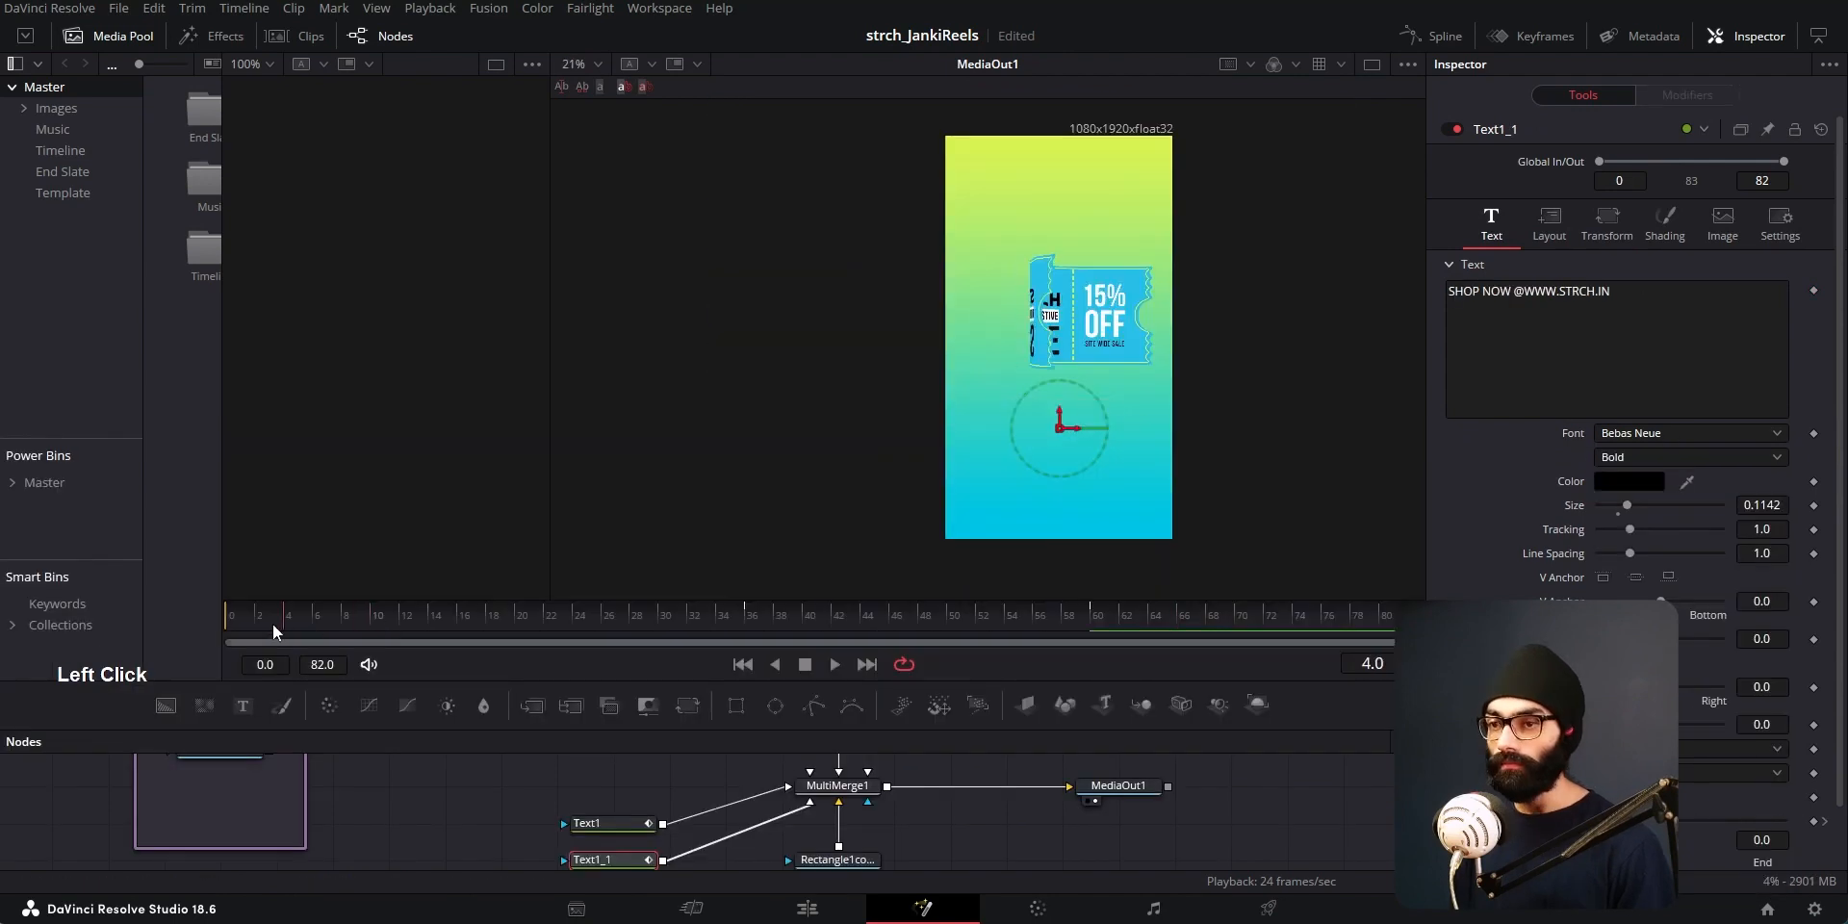
# Step: Move the end slate's playhead to frame 45
pyautogui.moveTo(375, 630); pyautogui.dragTo(875, 638)
pyautogui.scroll(3, 1094, 390)
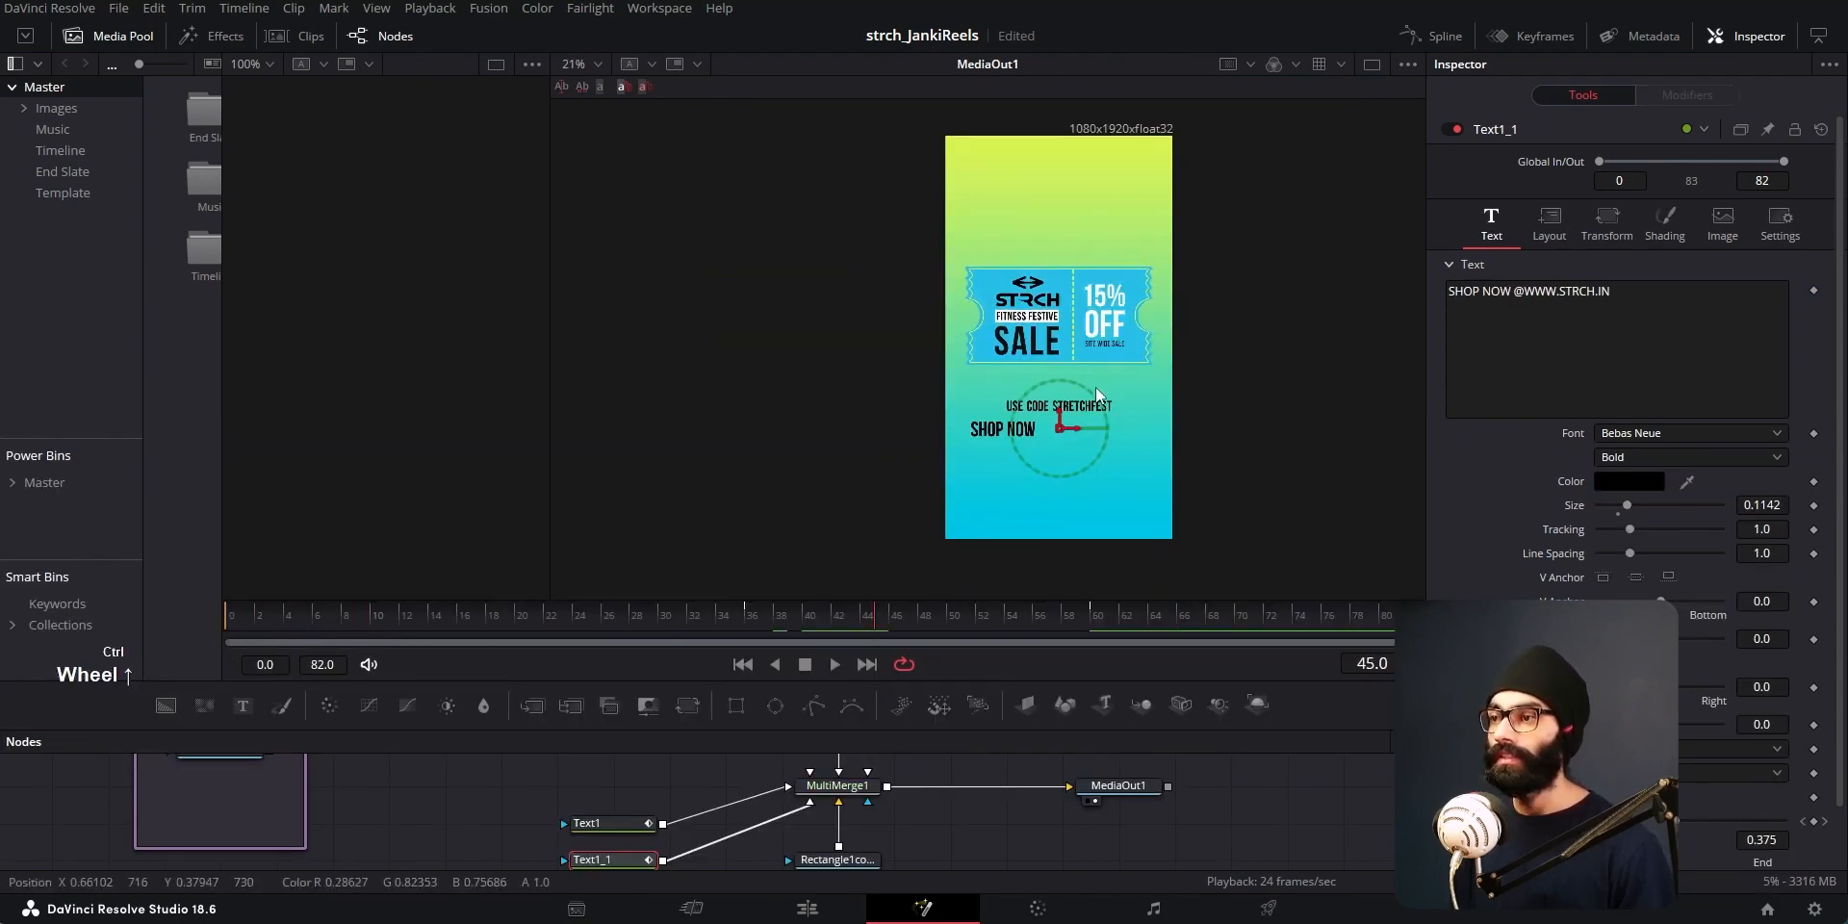
pyautogui.scroll(-1, 1052, 435)
pyautogui.scroll(-2, 1052, 435)
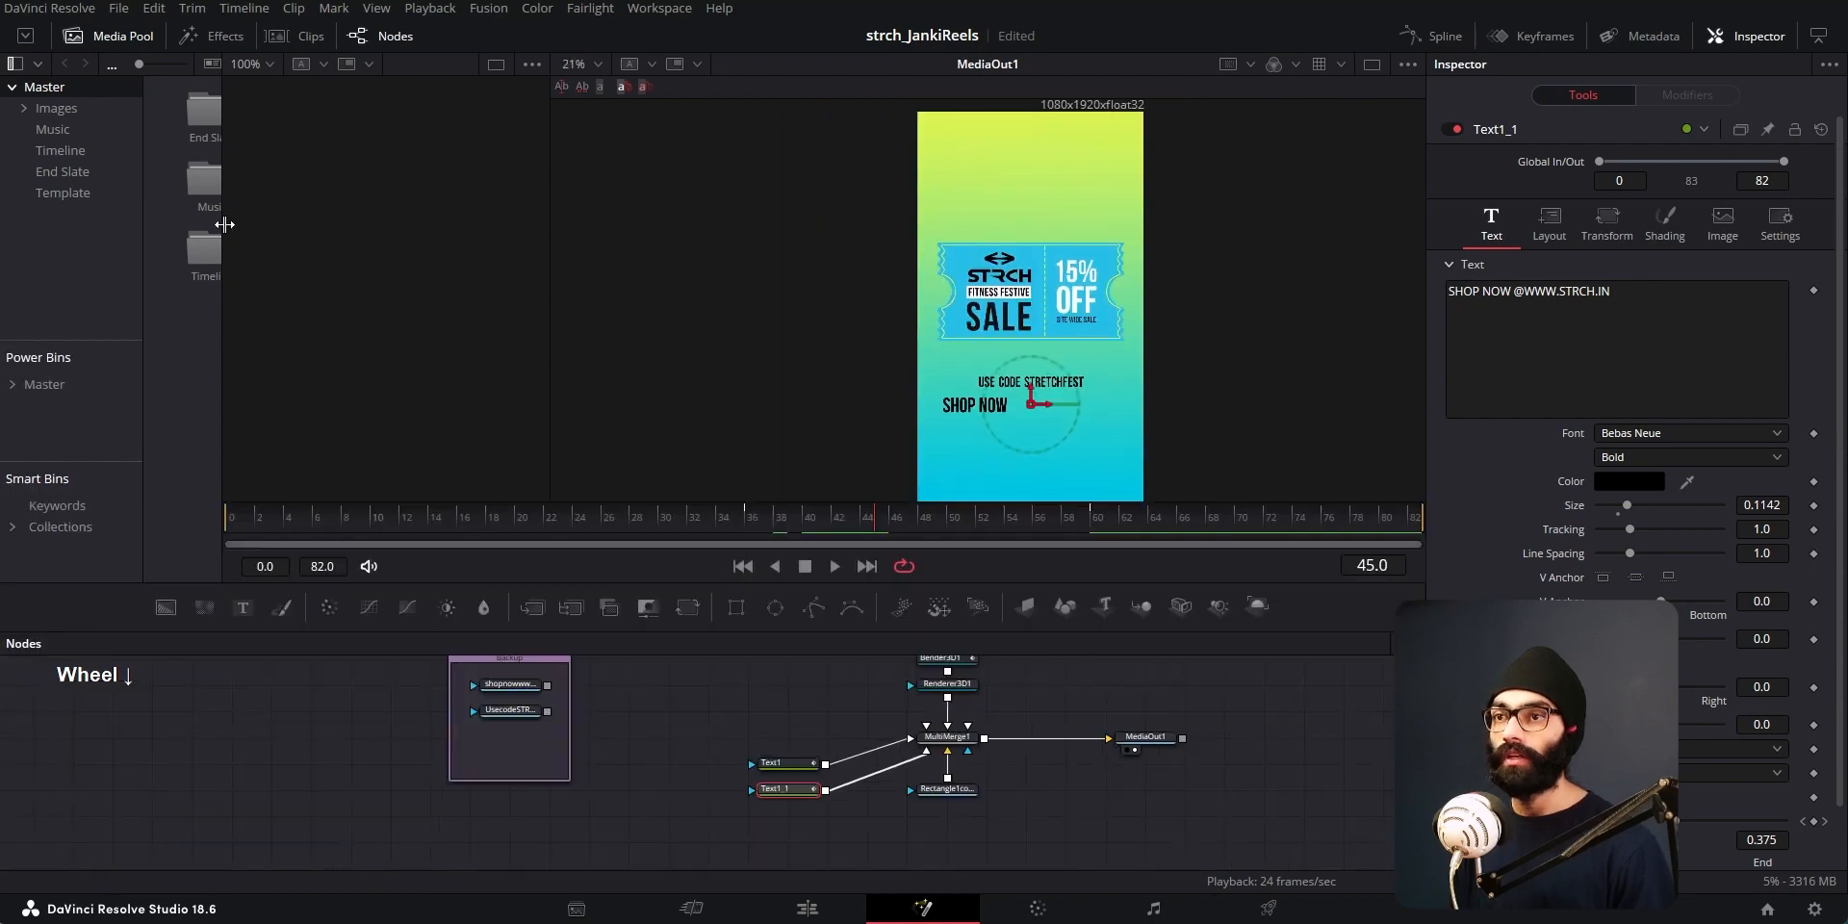
pyautogui.moveTo(224, 224); pyautogui.dragTo(475, 231)
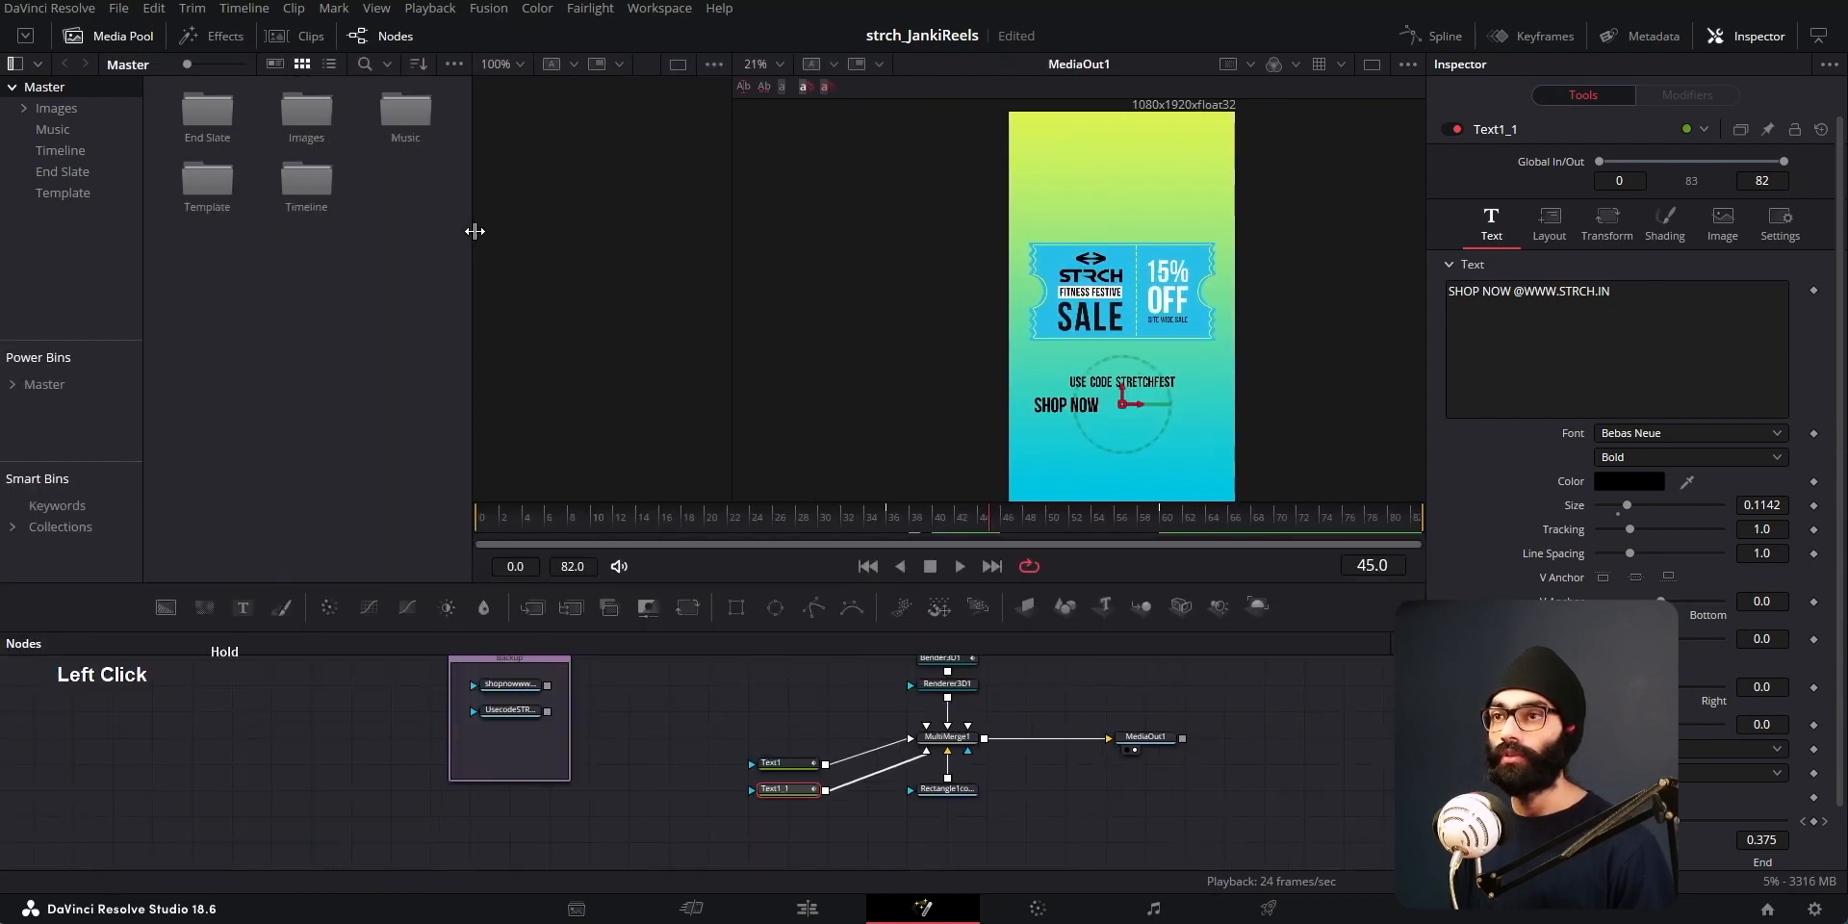
pyautogui.click(489, 9)
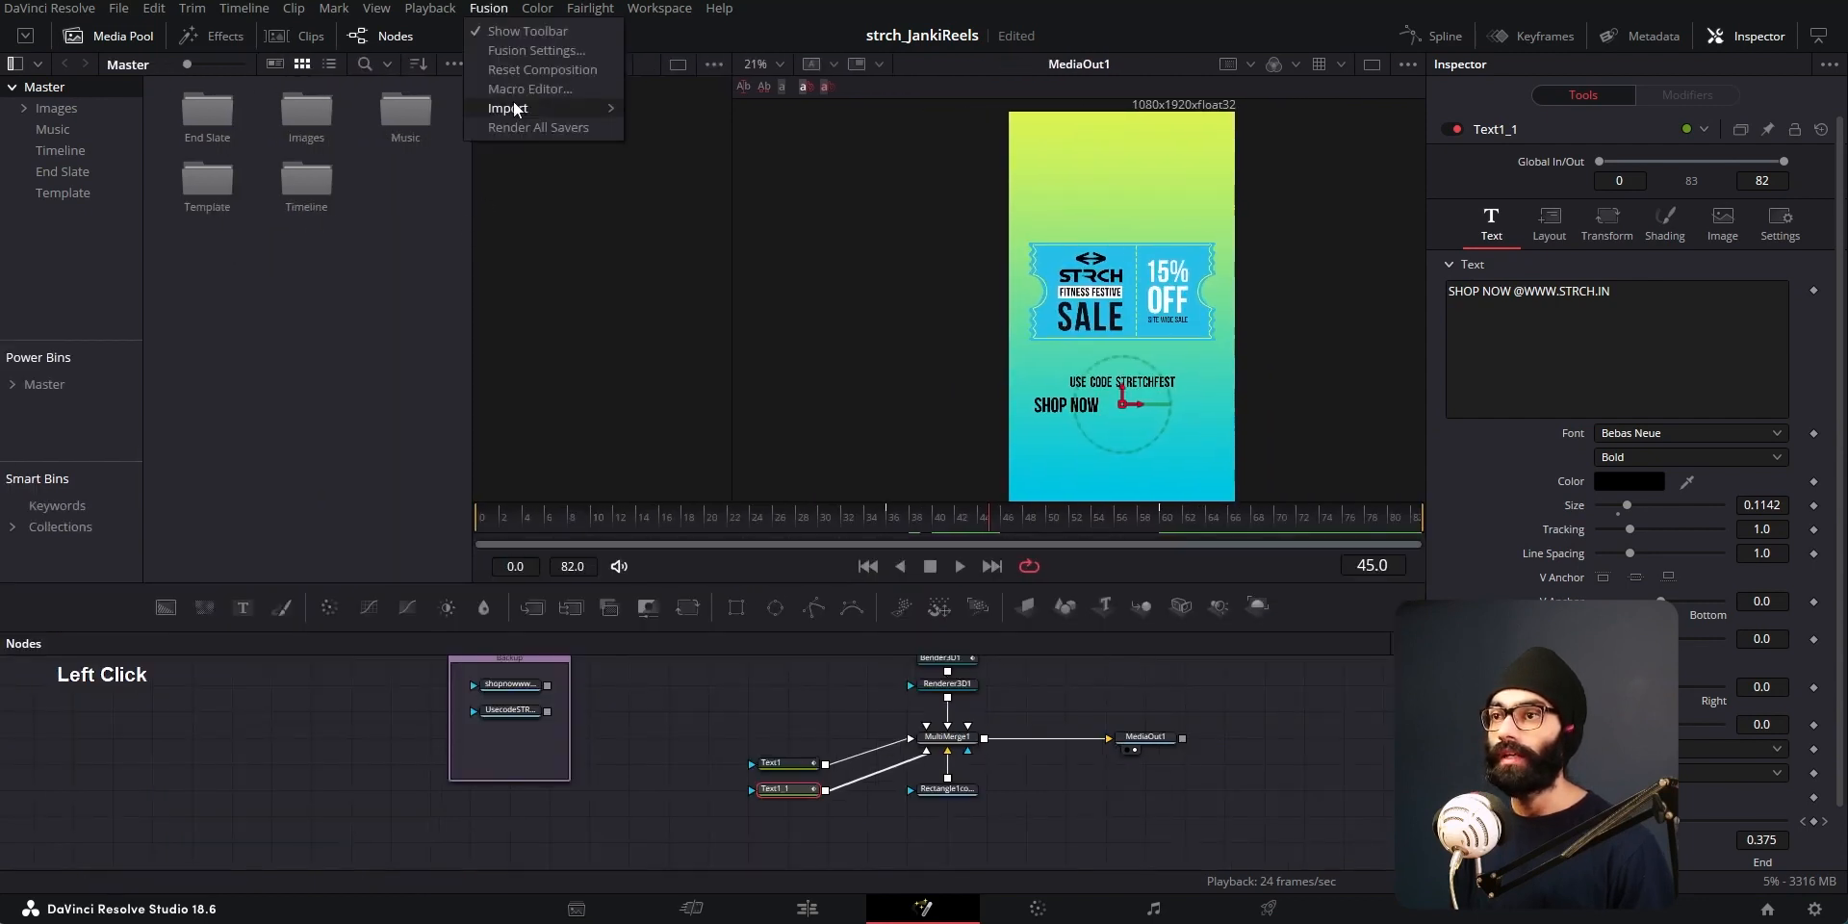
pyautogui.moveTo(539, 108)
pyautogui.click(661, 147)
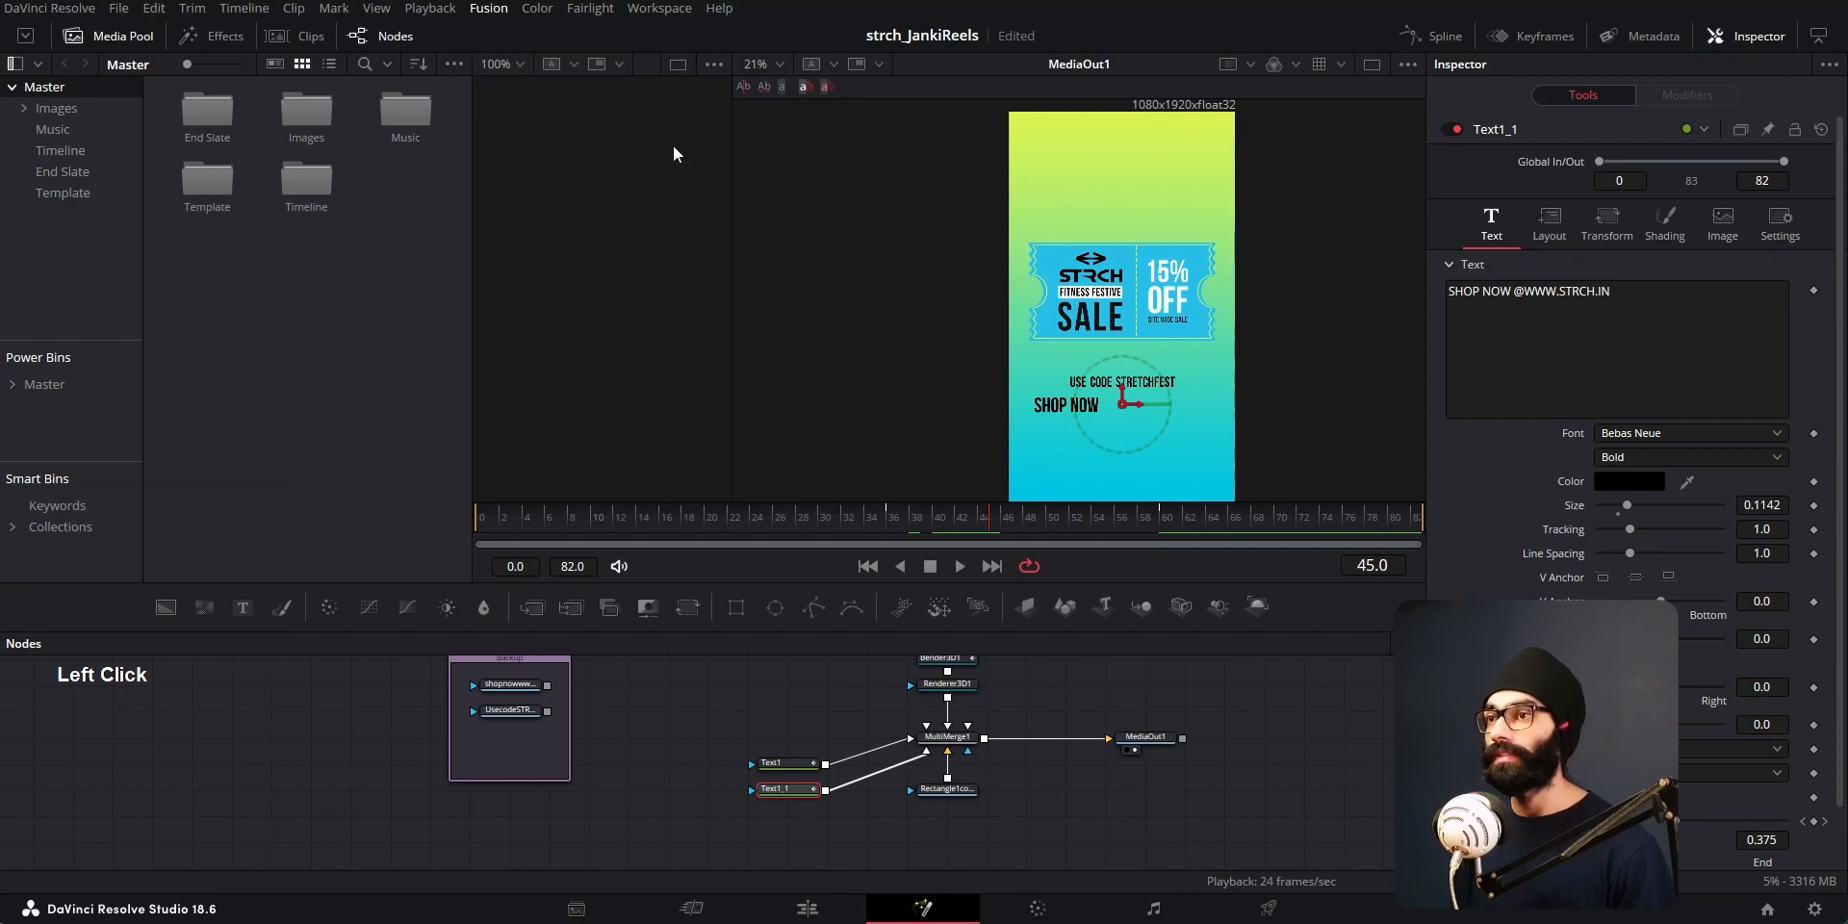
pyautogui.click(901, 15)
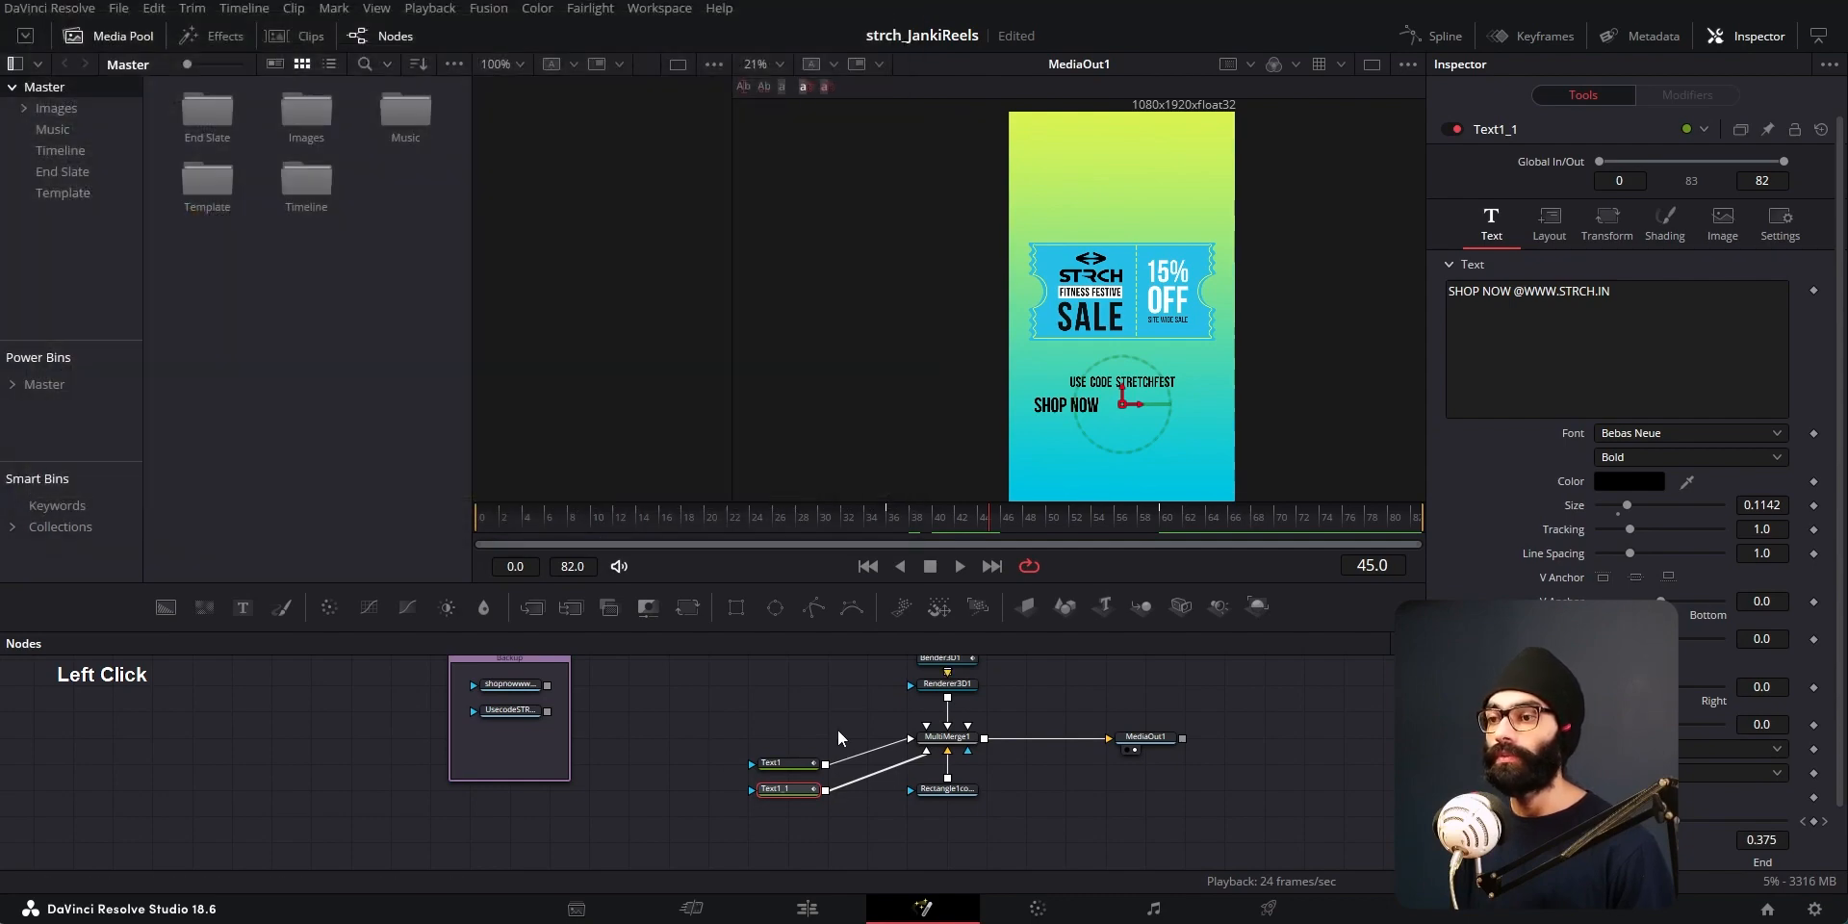
# Step: Compare the backup layers shopnowwwwstrchin and UsecodeSTRCHFEST with the settings of the Text1 and Text1_1 nodes
pyautogui.scroll(3, 810, 751)
pyautogui.middleClick(578, 738)
pyautogui.scroll(3, 621, 784)
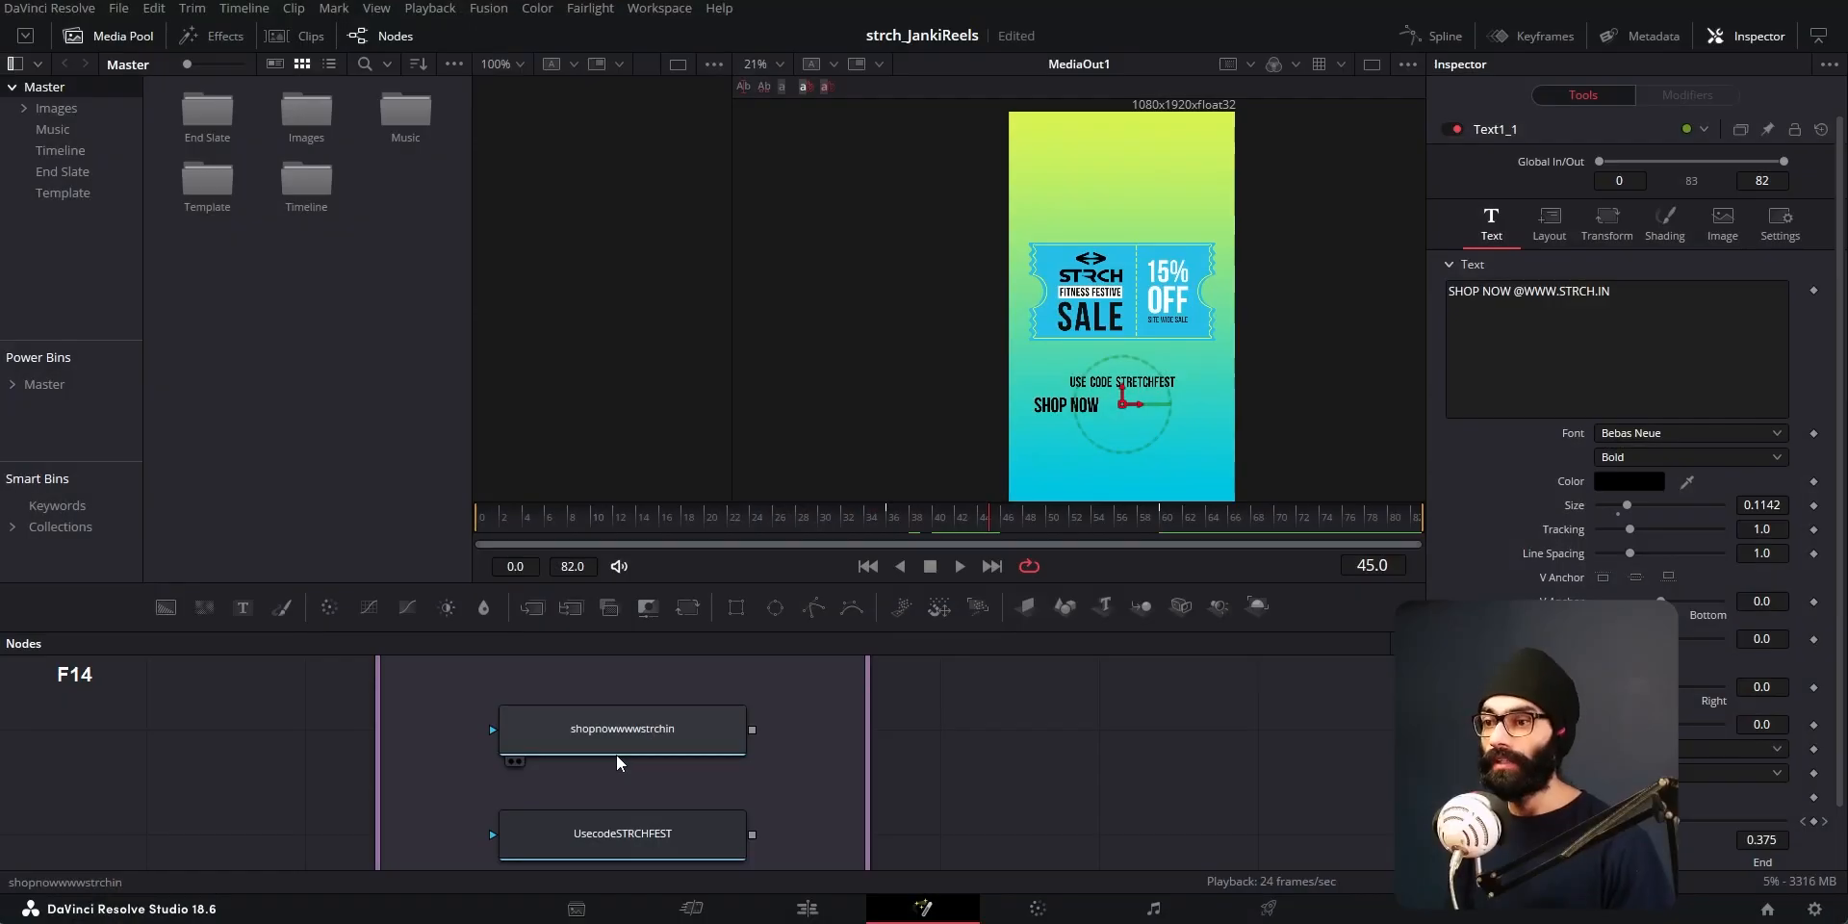
pyautogui.scroll(-3, 735, 762)
pyautogui.moveTo(883, 796); pyautogui.dragTo(481, 653)
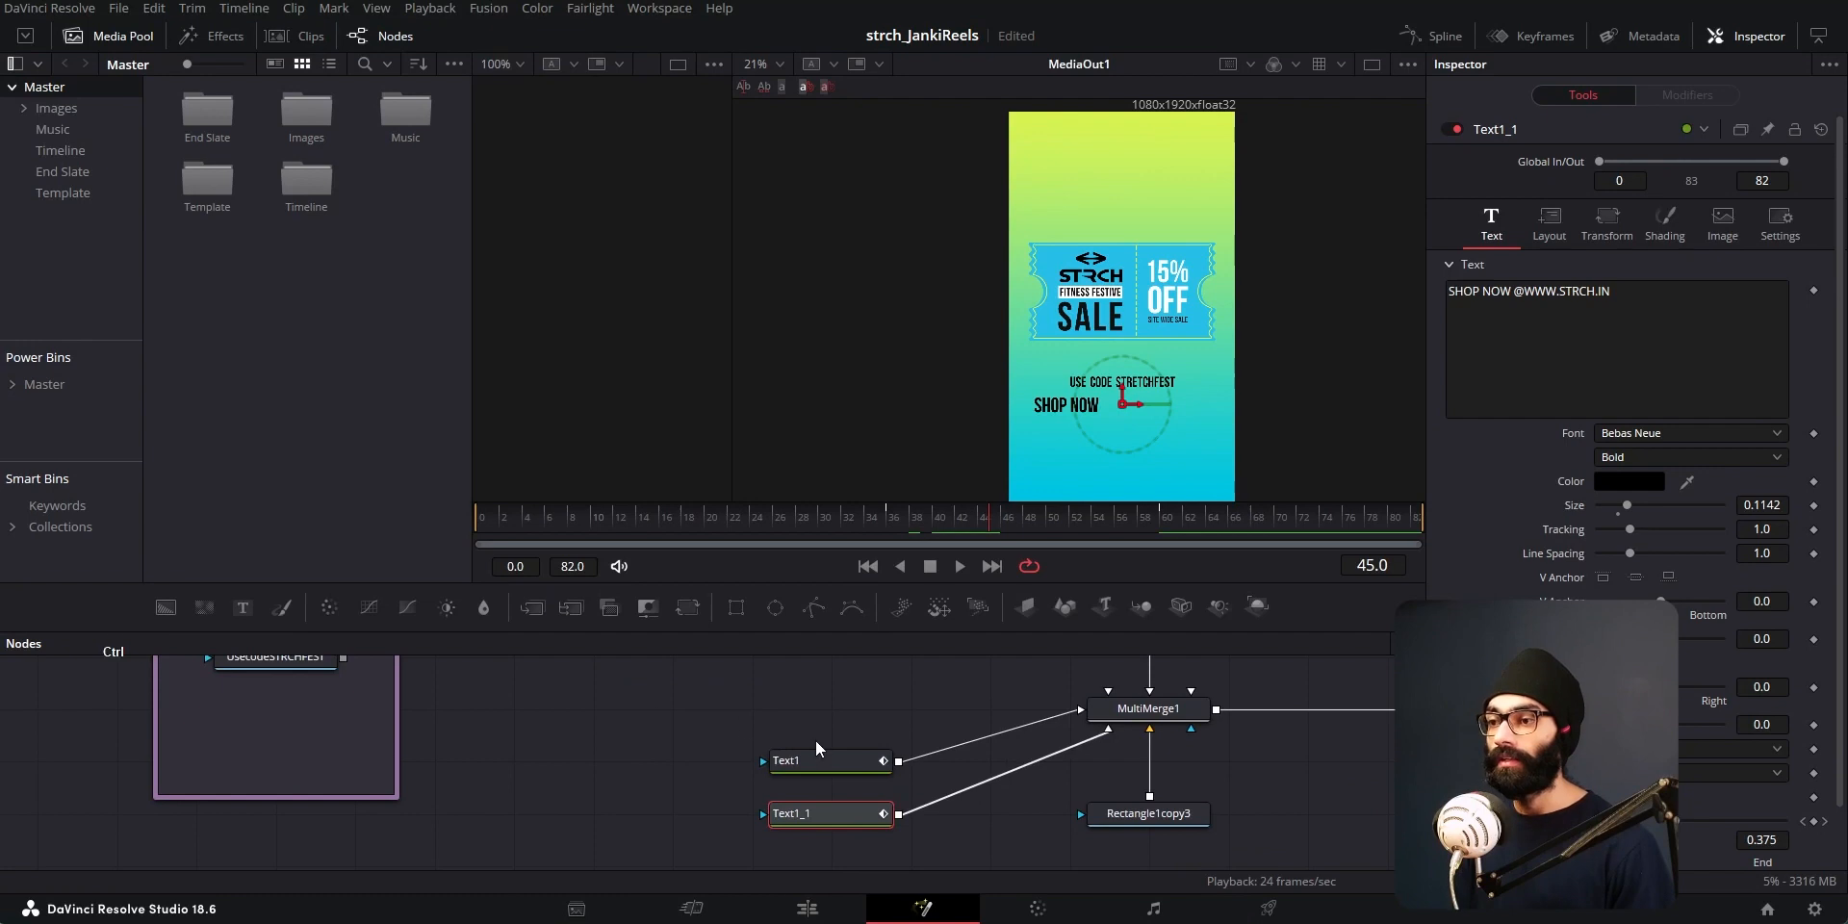
pyautogui.scroll(2, 816, 749)
pyautogui.click(816, 758)
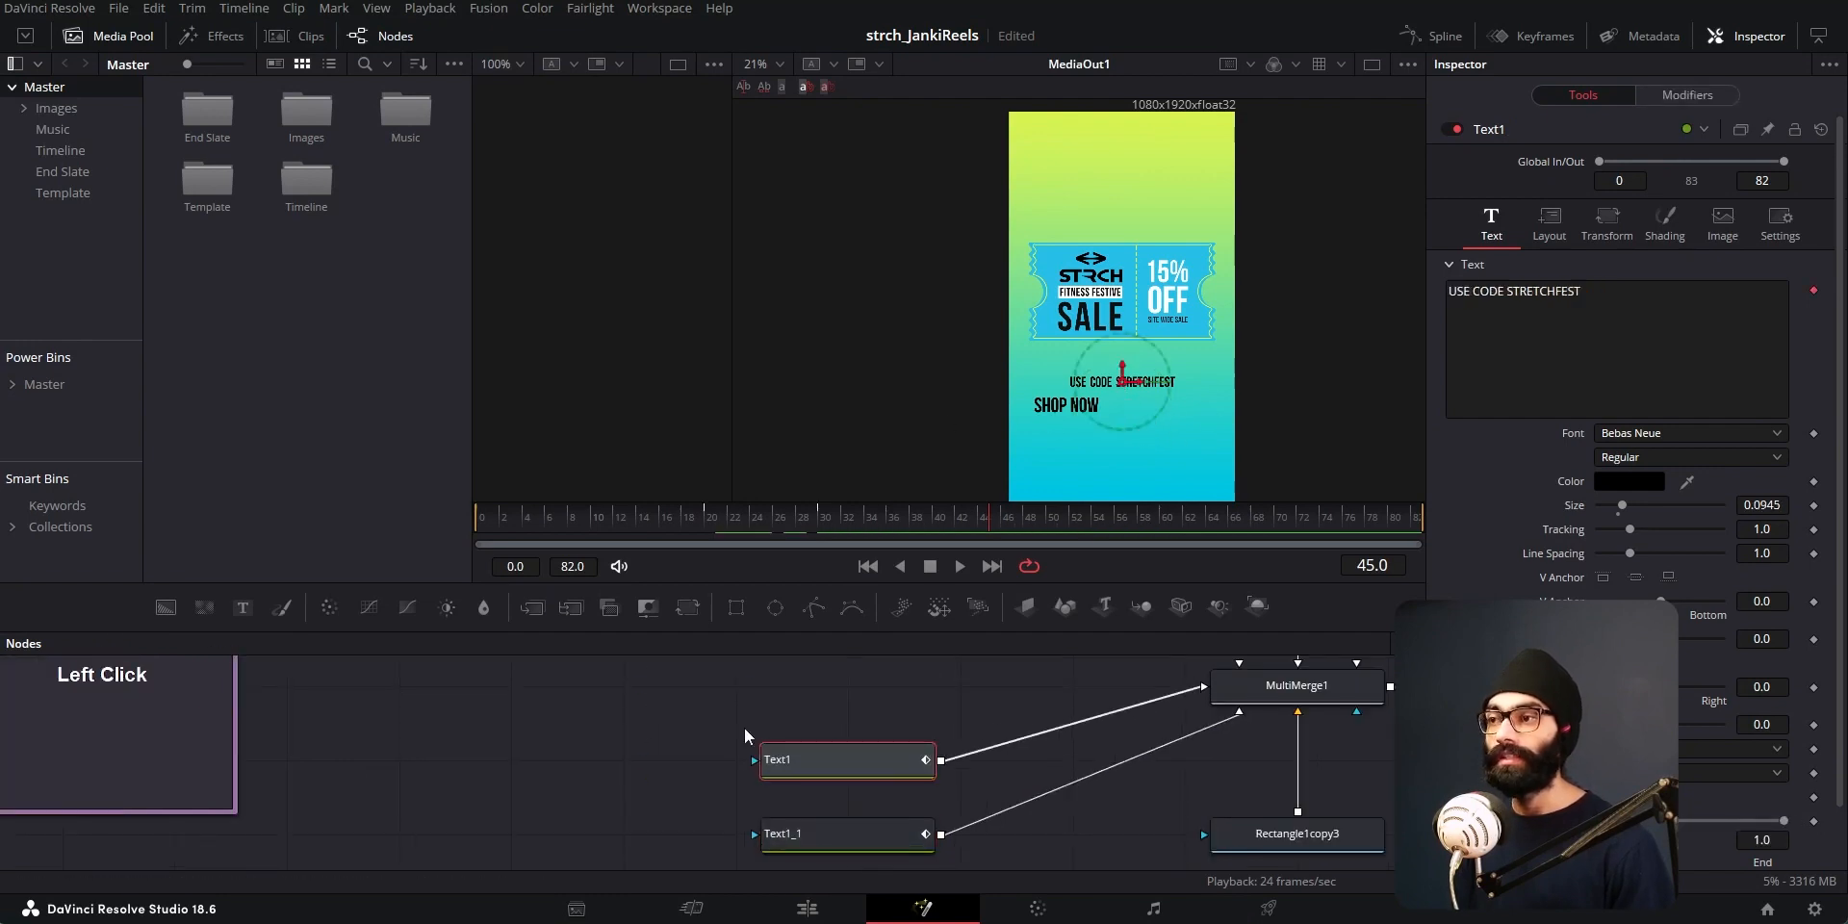
pyautogui.click(841, 827)
pyautogui.scroll(-2, 834, 798)
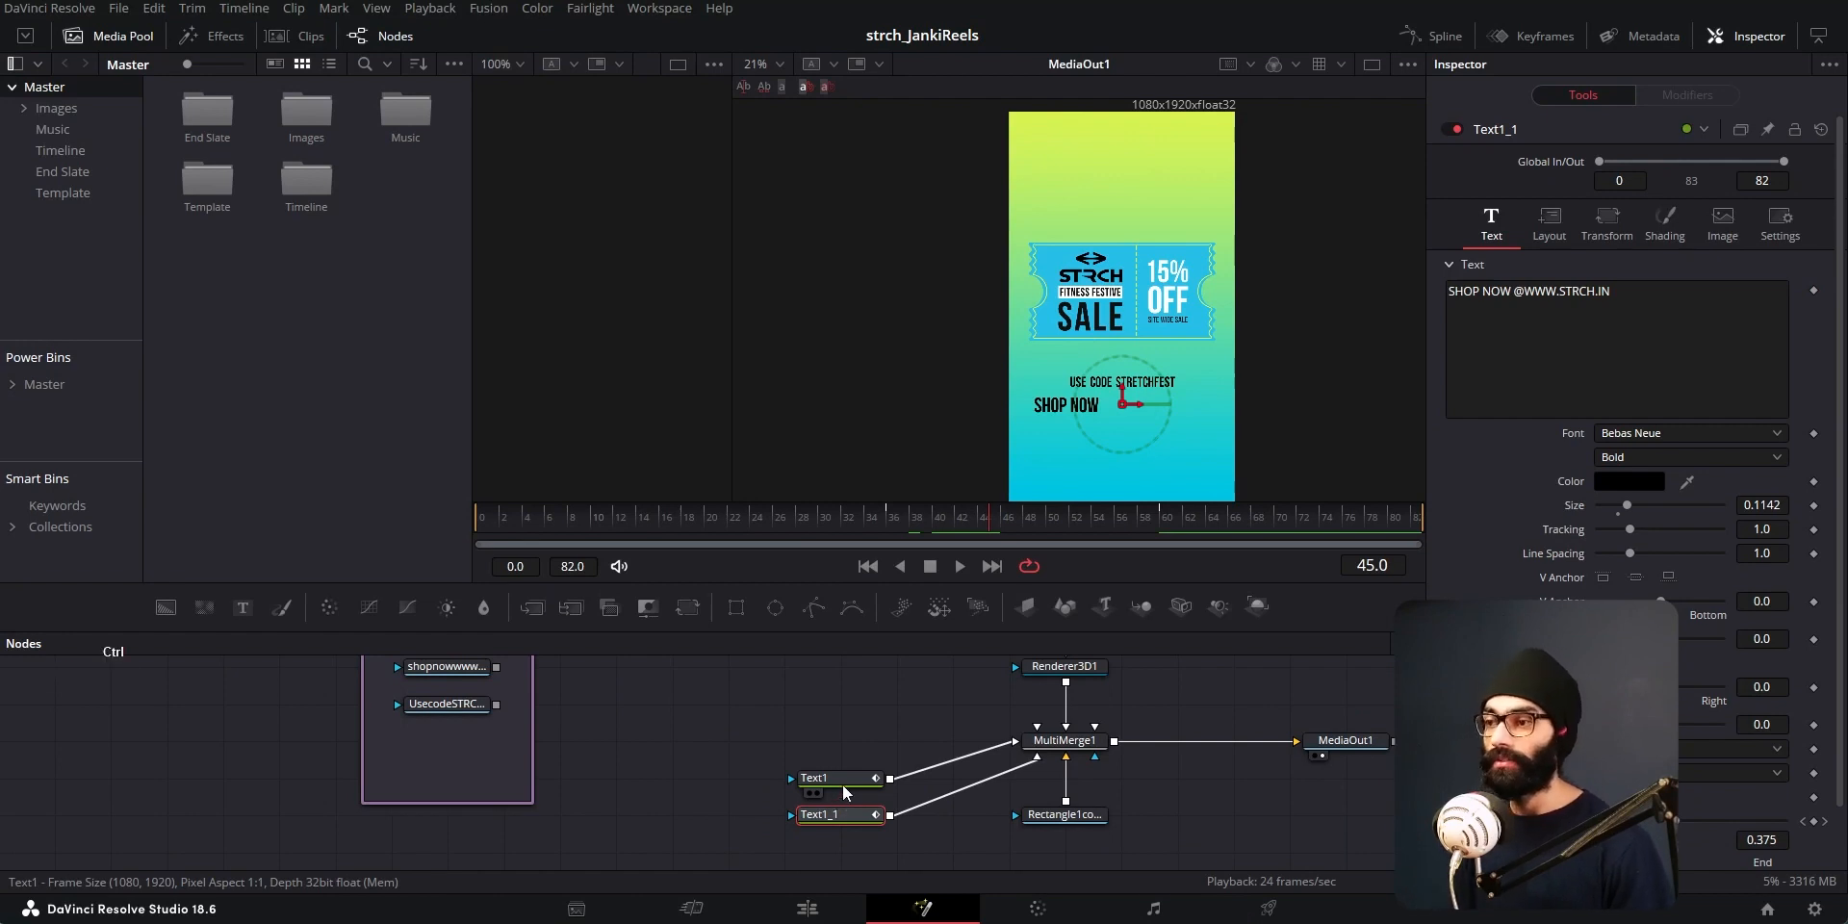
pyautogui.scroll(-2, 843, 793)
pyautogui.scroll(1, 916, 744)
pyautogui.moveTo(927, 746); pyautogui.dragTo(876, 708)
pyautogui.scroll(2, 870, 775)
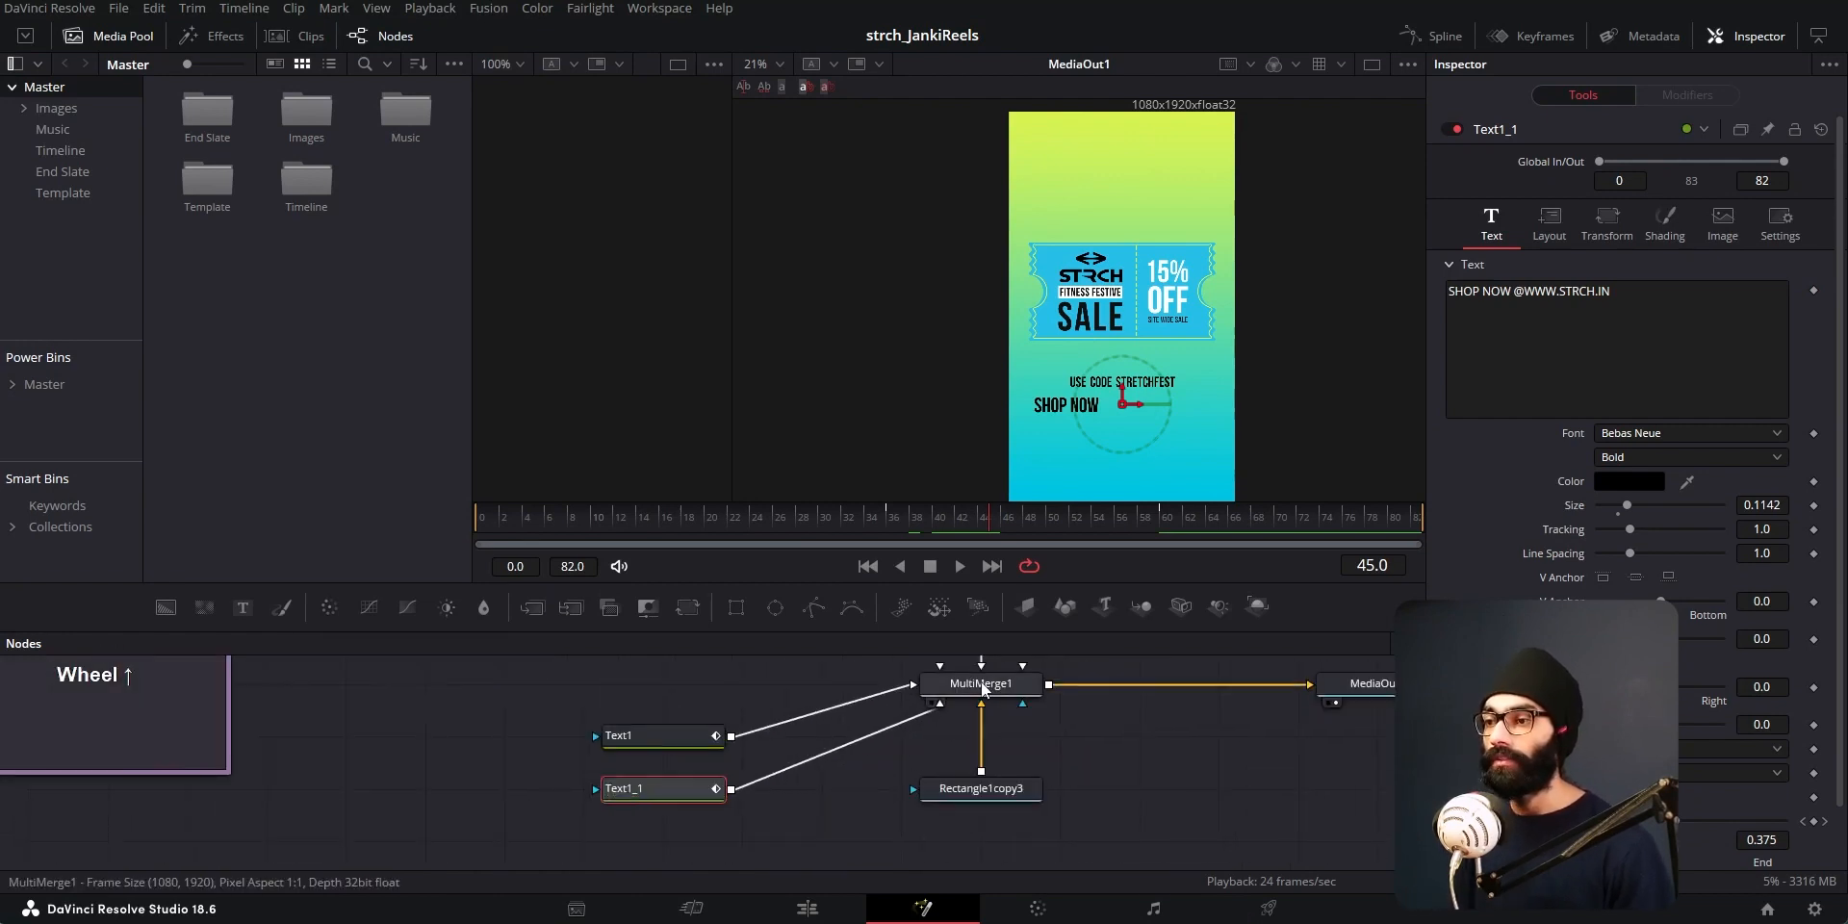
pyautogui.doubleClick(982, 685)
pyautogui.click(991, 726)
pyautogui.hotkey('ctrl', 'z')
pyautogui.hotkey('ctrl', 'z')
# Step: Find the ImagePlane3D1 node above Bender3D1 in the node graph and show its settings
pyautogui.scroll(-2, 903, 741)
pyautogui.scroll(2, 903, 742)
pyautogui.middleClick(932, 679)
pyautogui.middleClick(897, 820)
pyautogui.middleClick(897, 820)
pyautogui.scroll(2, 921, 743)
pyautogui.scroll(-2, 921, 743)
pyautogui.middleClick(922, 736)
pyautogui.click(942, 745)
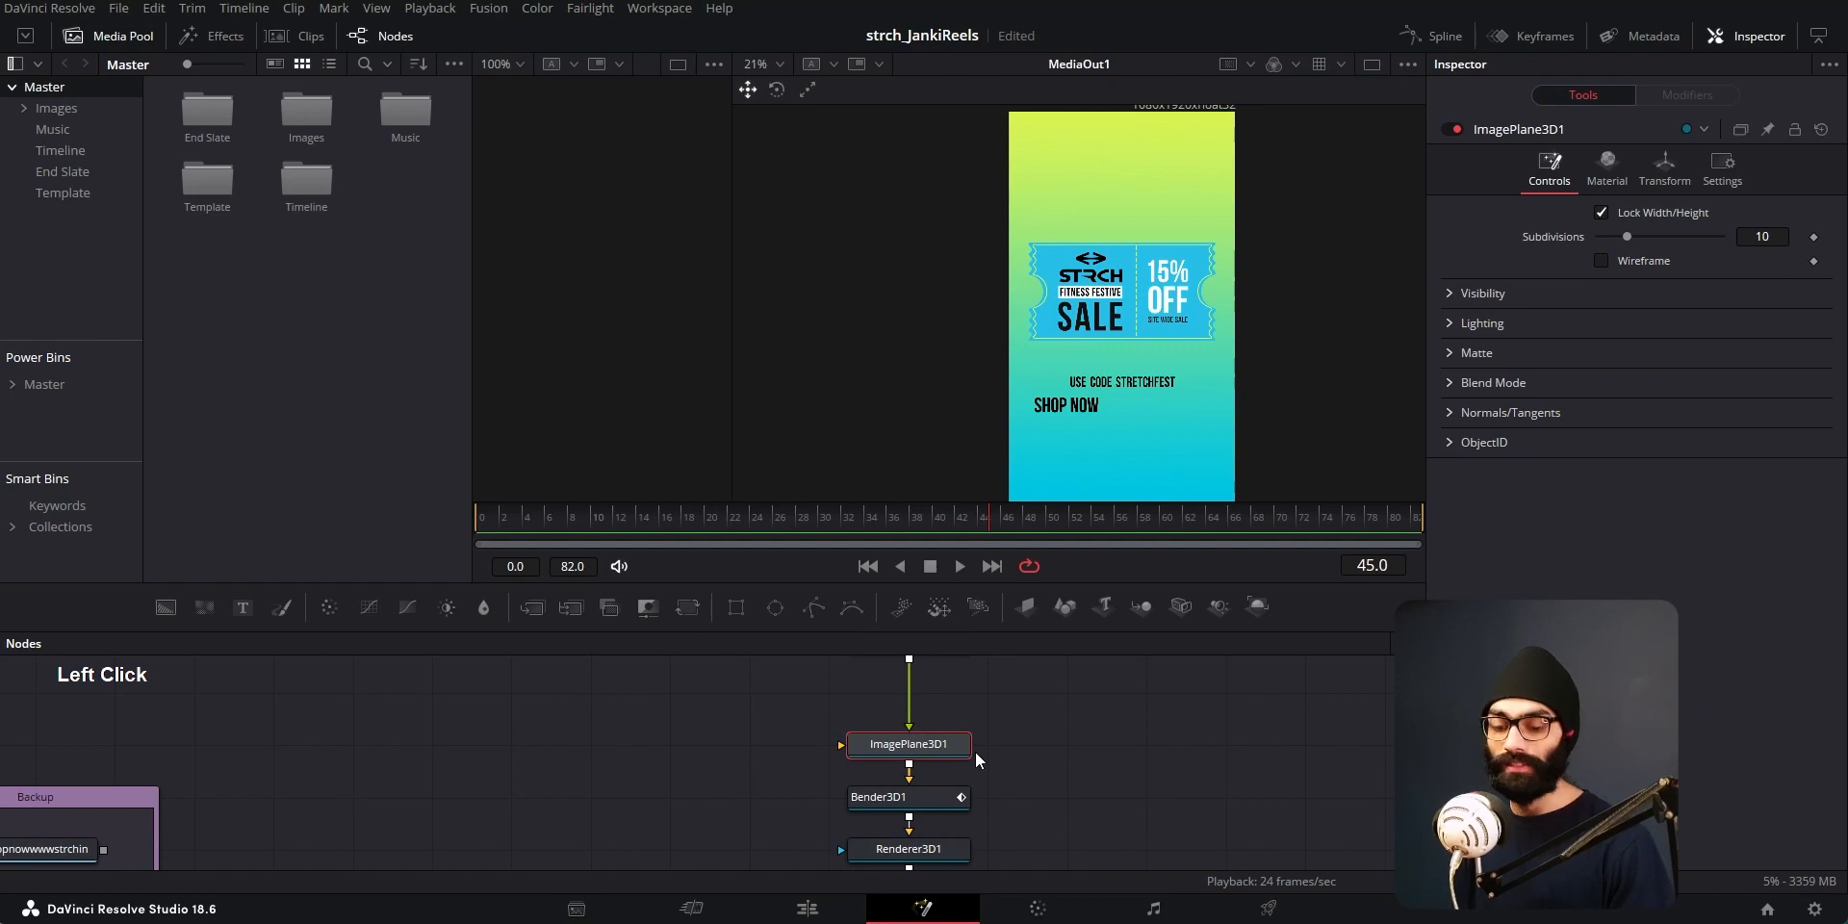
# Step: Display the Unit node in the empty viewer and resize that viewer to match the MediaOut1 viewer
pyautogui.middleClick(962, 776)
pyautogui.middleClick(962, 776)
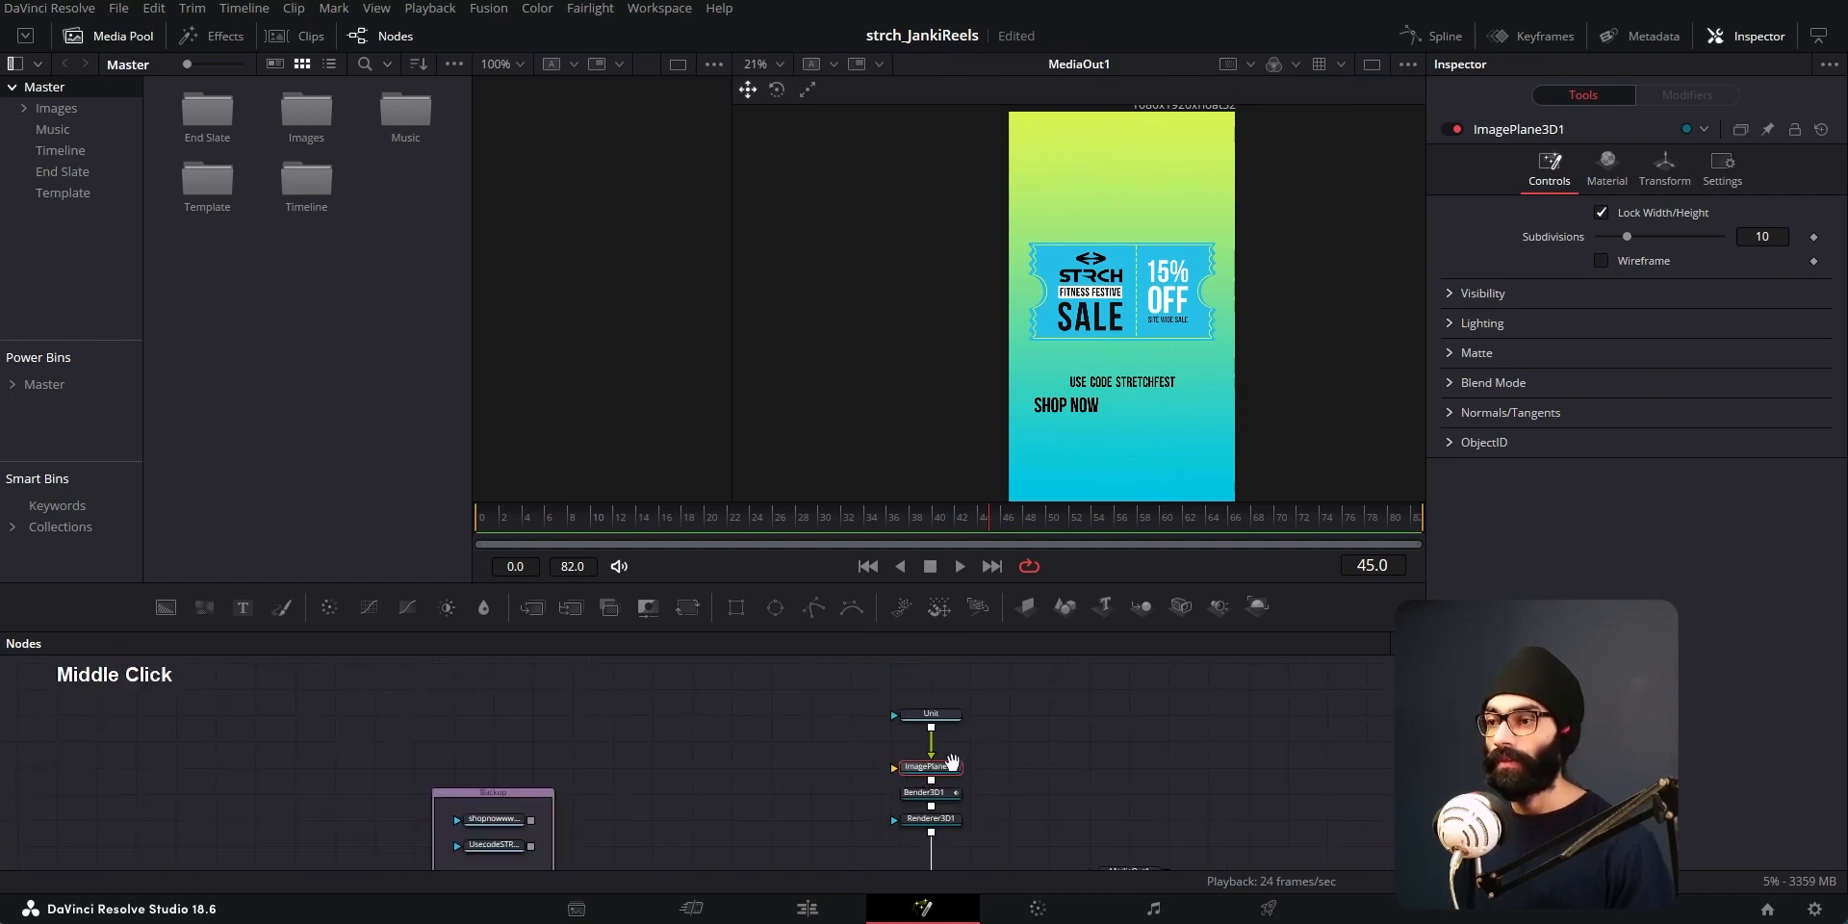
pyautogui.scroll(2, 949, 774)
pyautogui.click(932, 713)
pyautogui.middleClick(924, 772)
pyautogui.press('1')
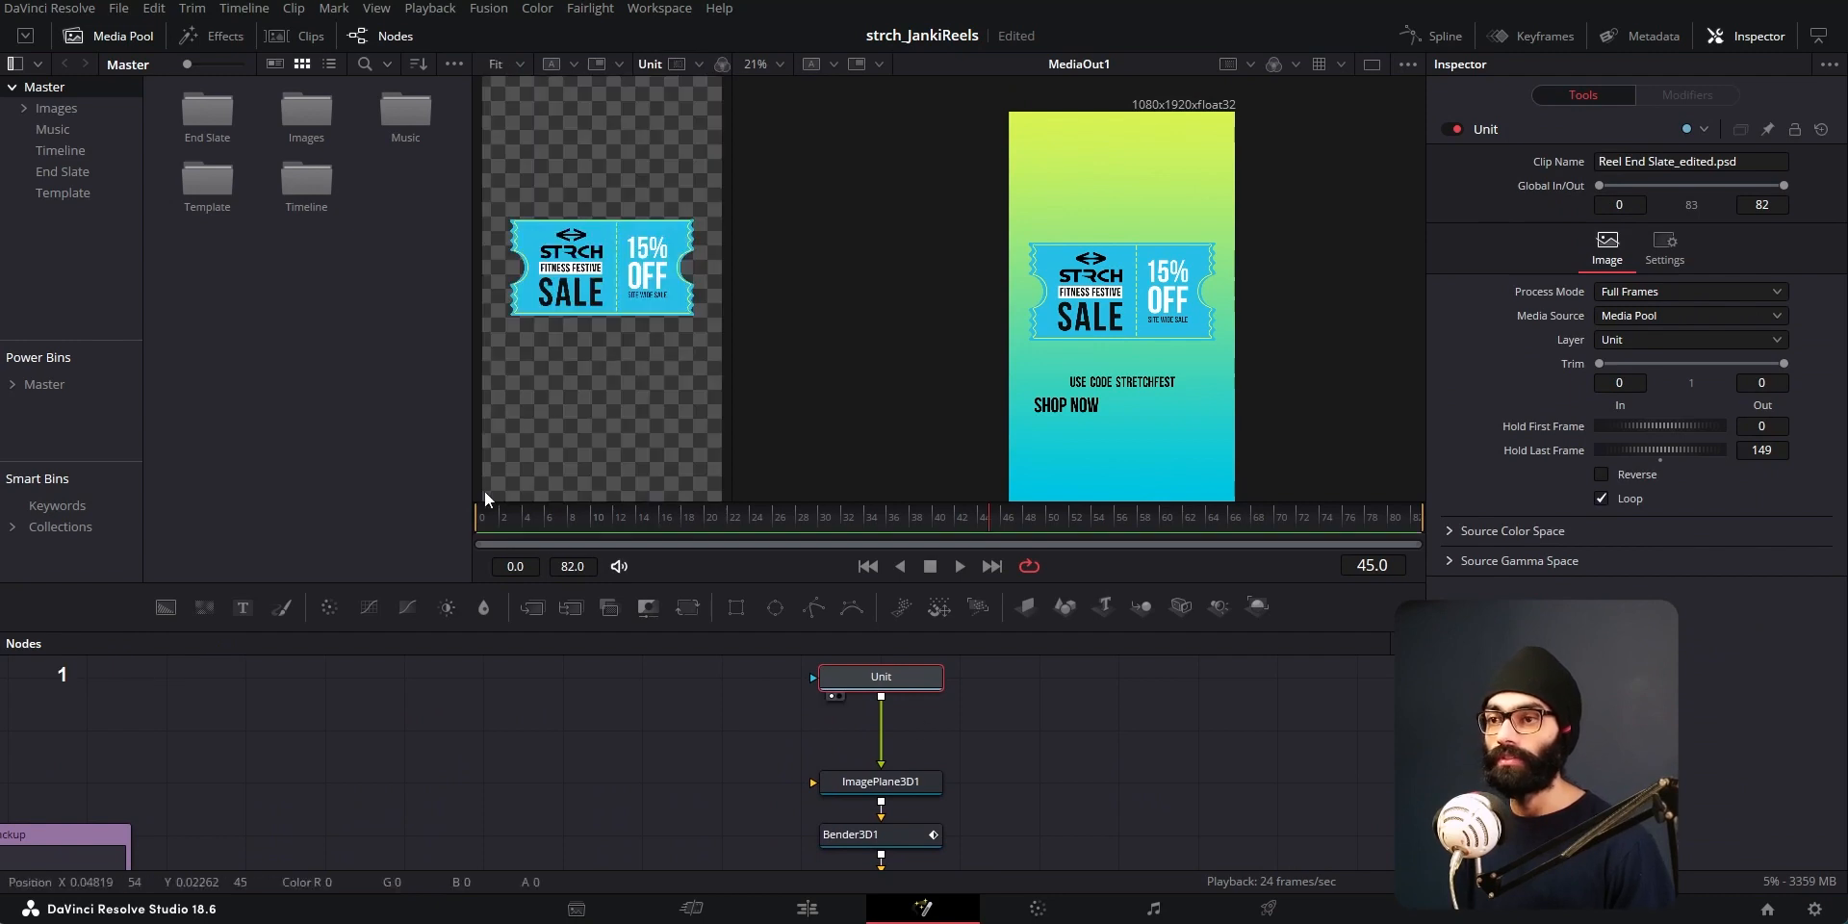
pyautogui.moveTo(472, 482); pyautogui.dragTo(277, 482)
pyautogui.moveTo(586, 460); pyautogui.dragTo(847, 460)
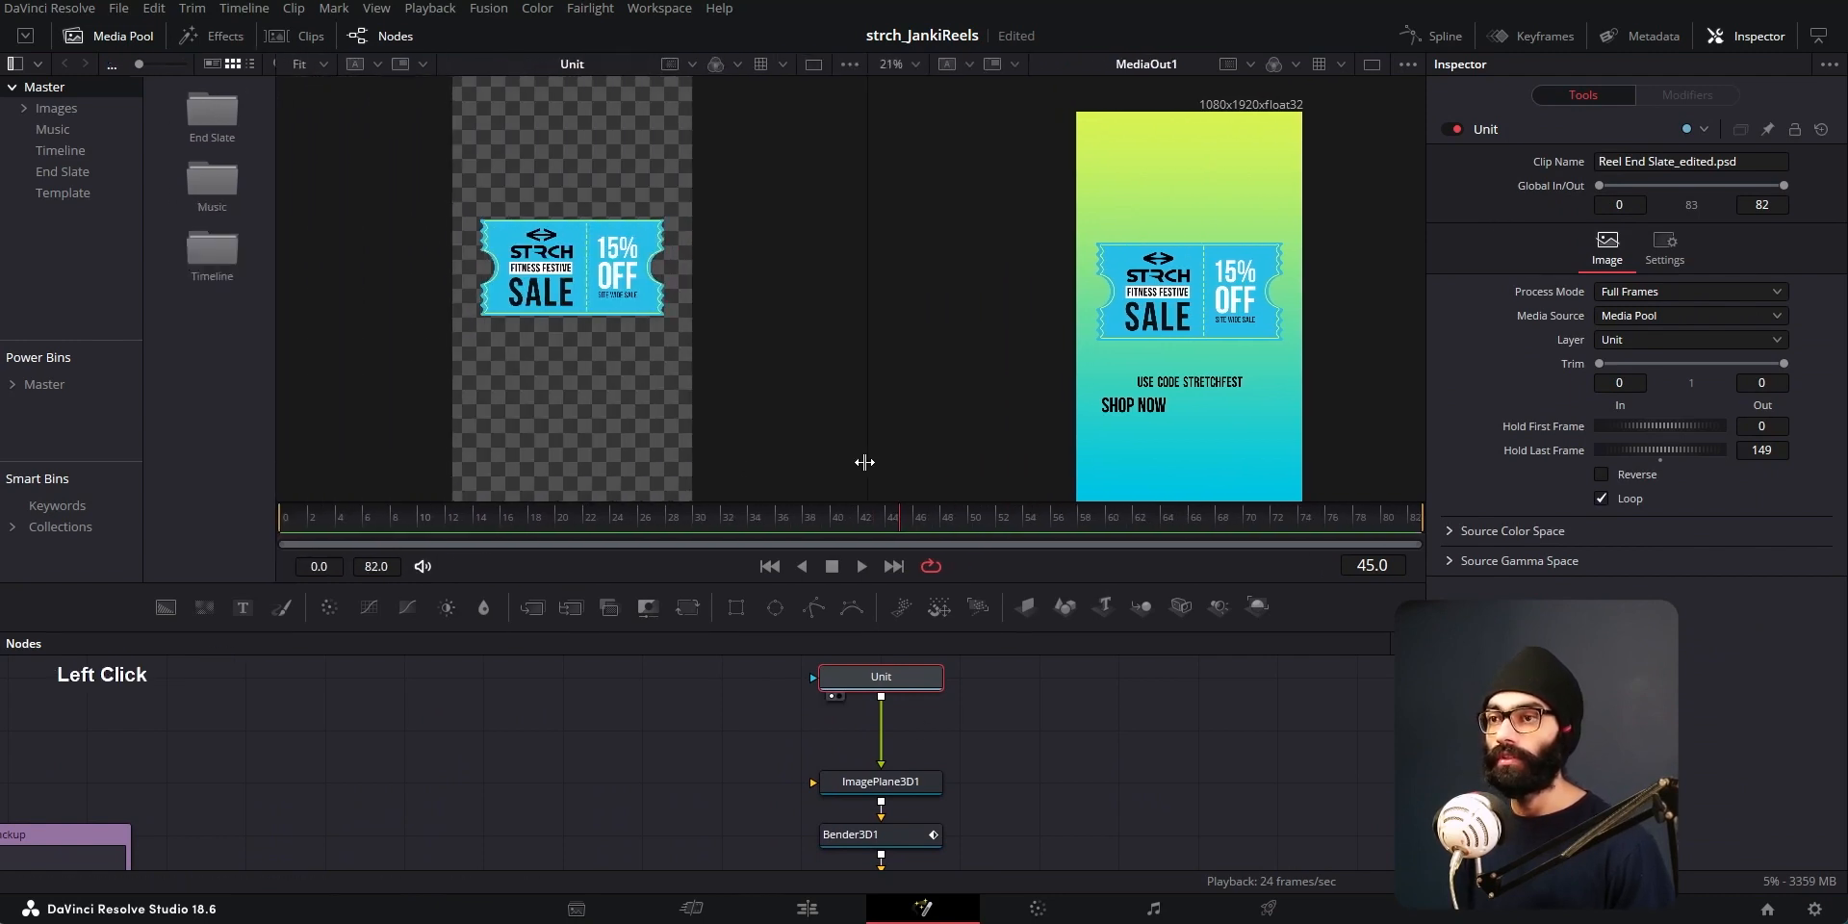
# Step: Load ImagePlane3D1 into the viewer showing Unit and examine the ticket in 3D perspective
pyautogui.middleClick(916, 688)
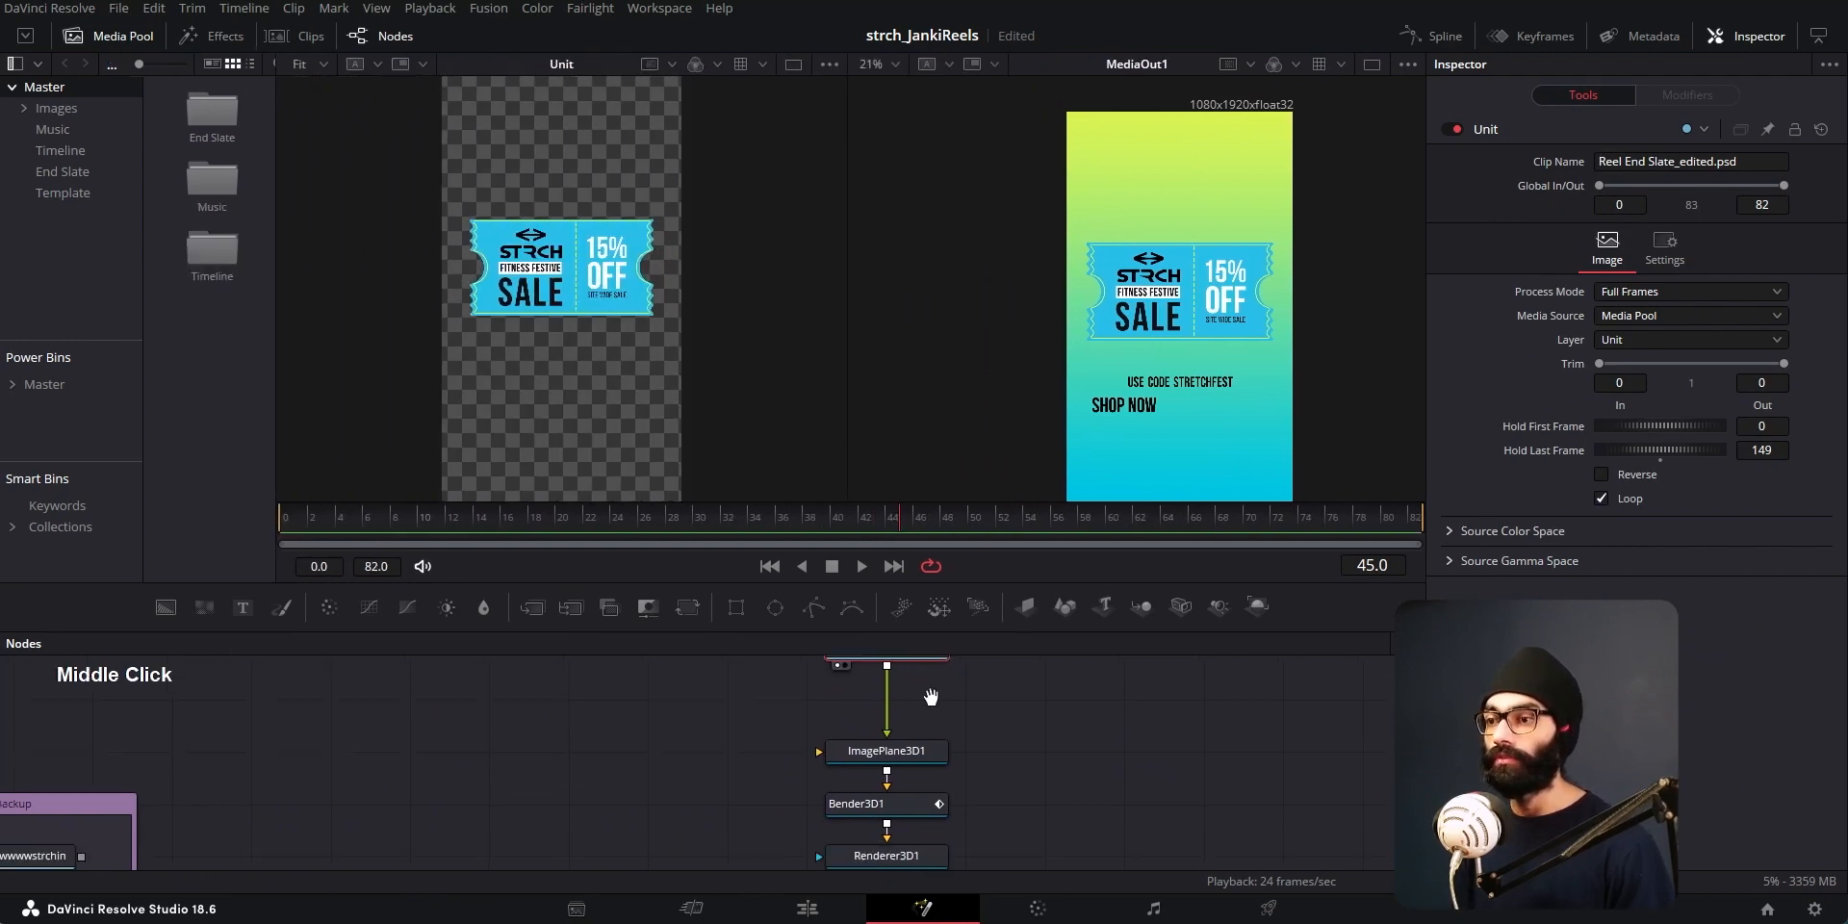
pyautogui.click(922, 759)
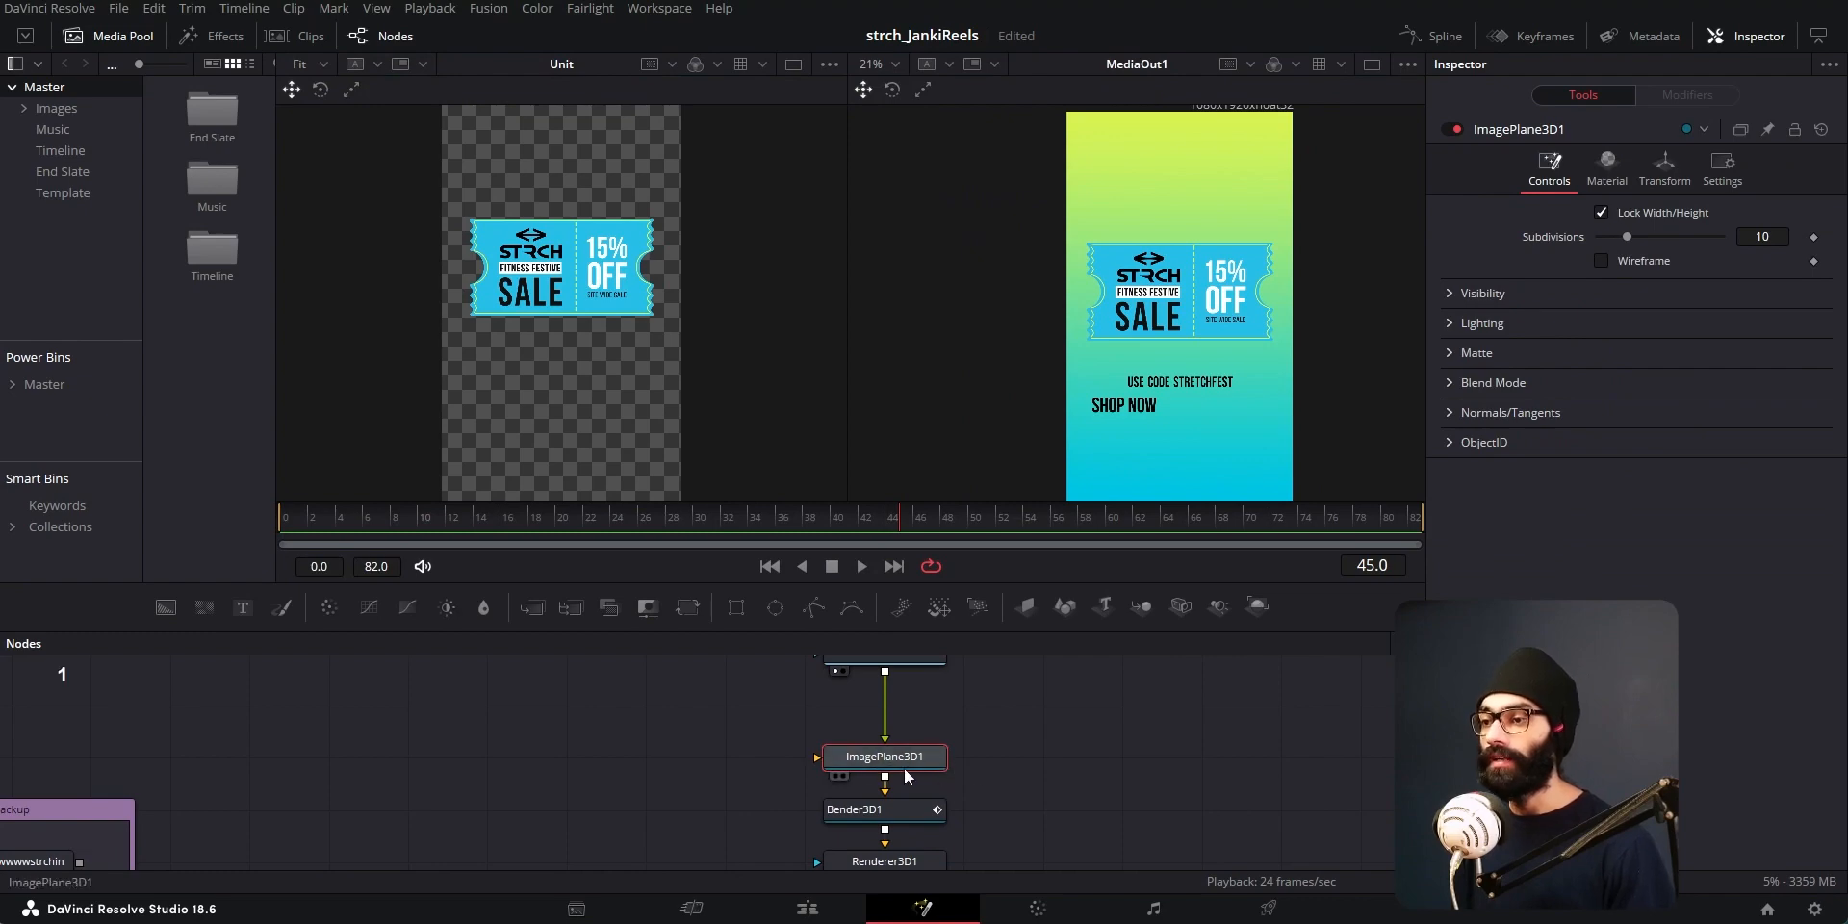
pyautogui.press('1')
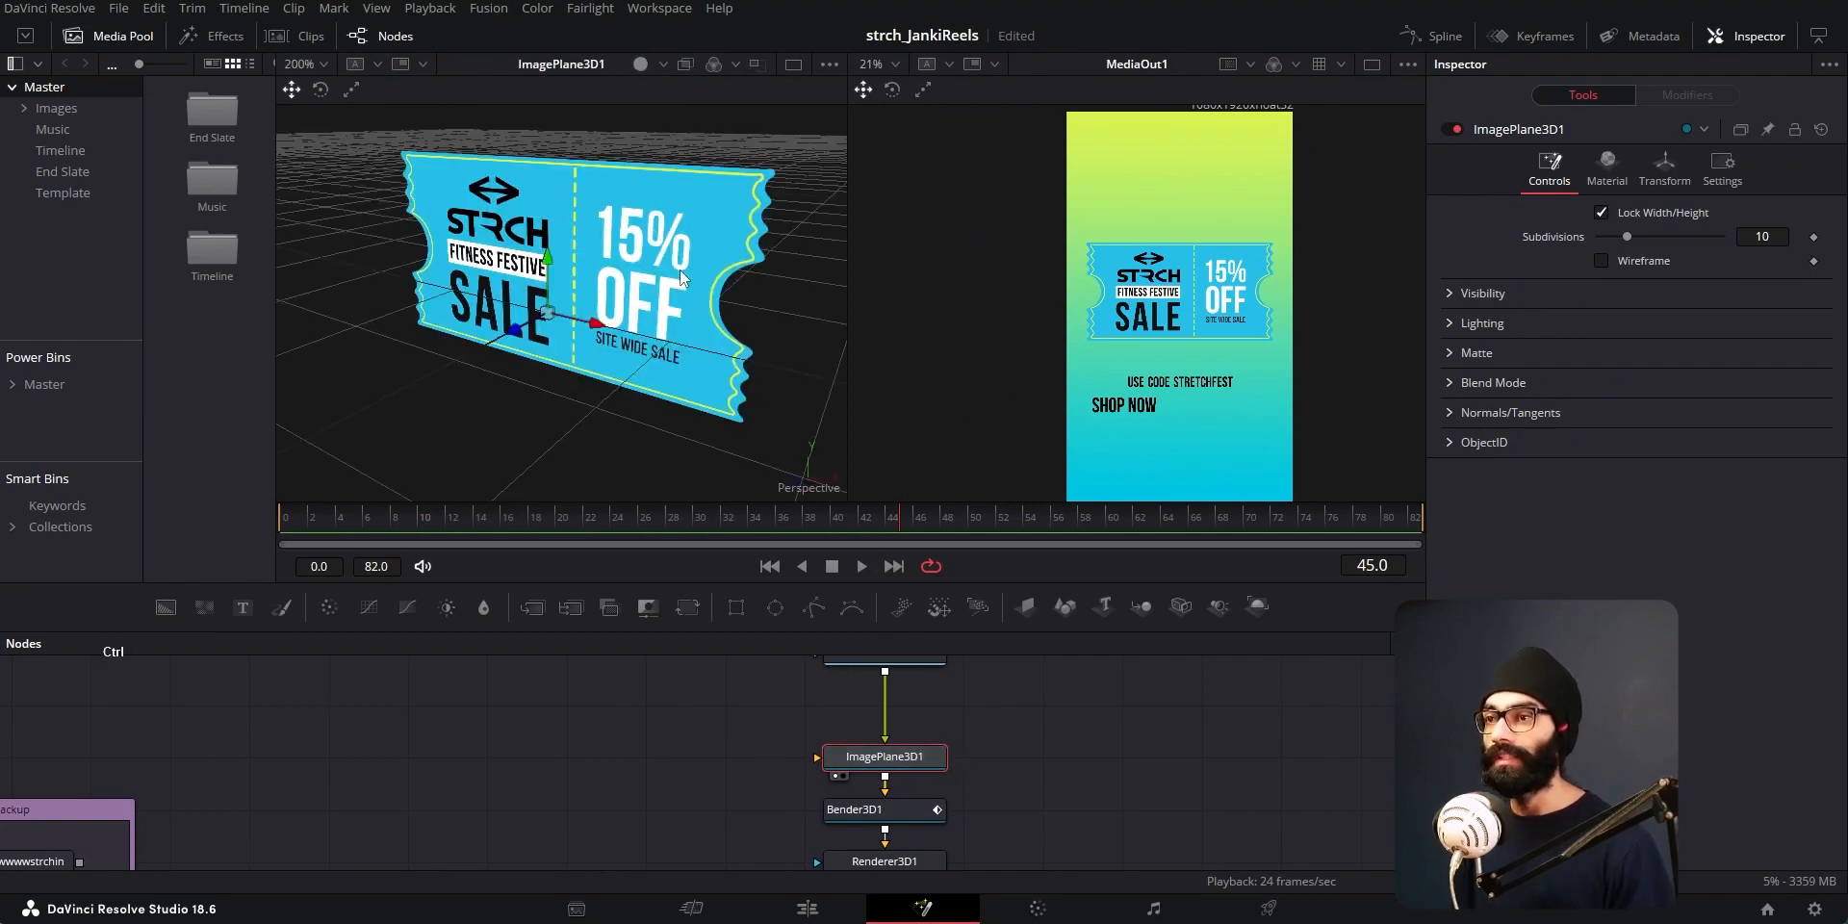
pyautogui.scroll(1, 680, 277)
pyautogui.click(911, 760)
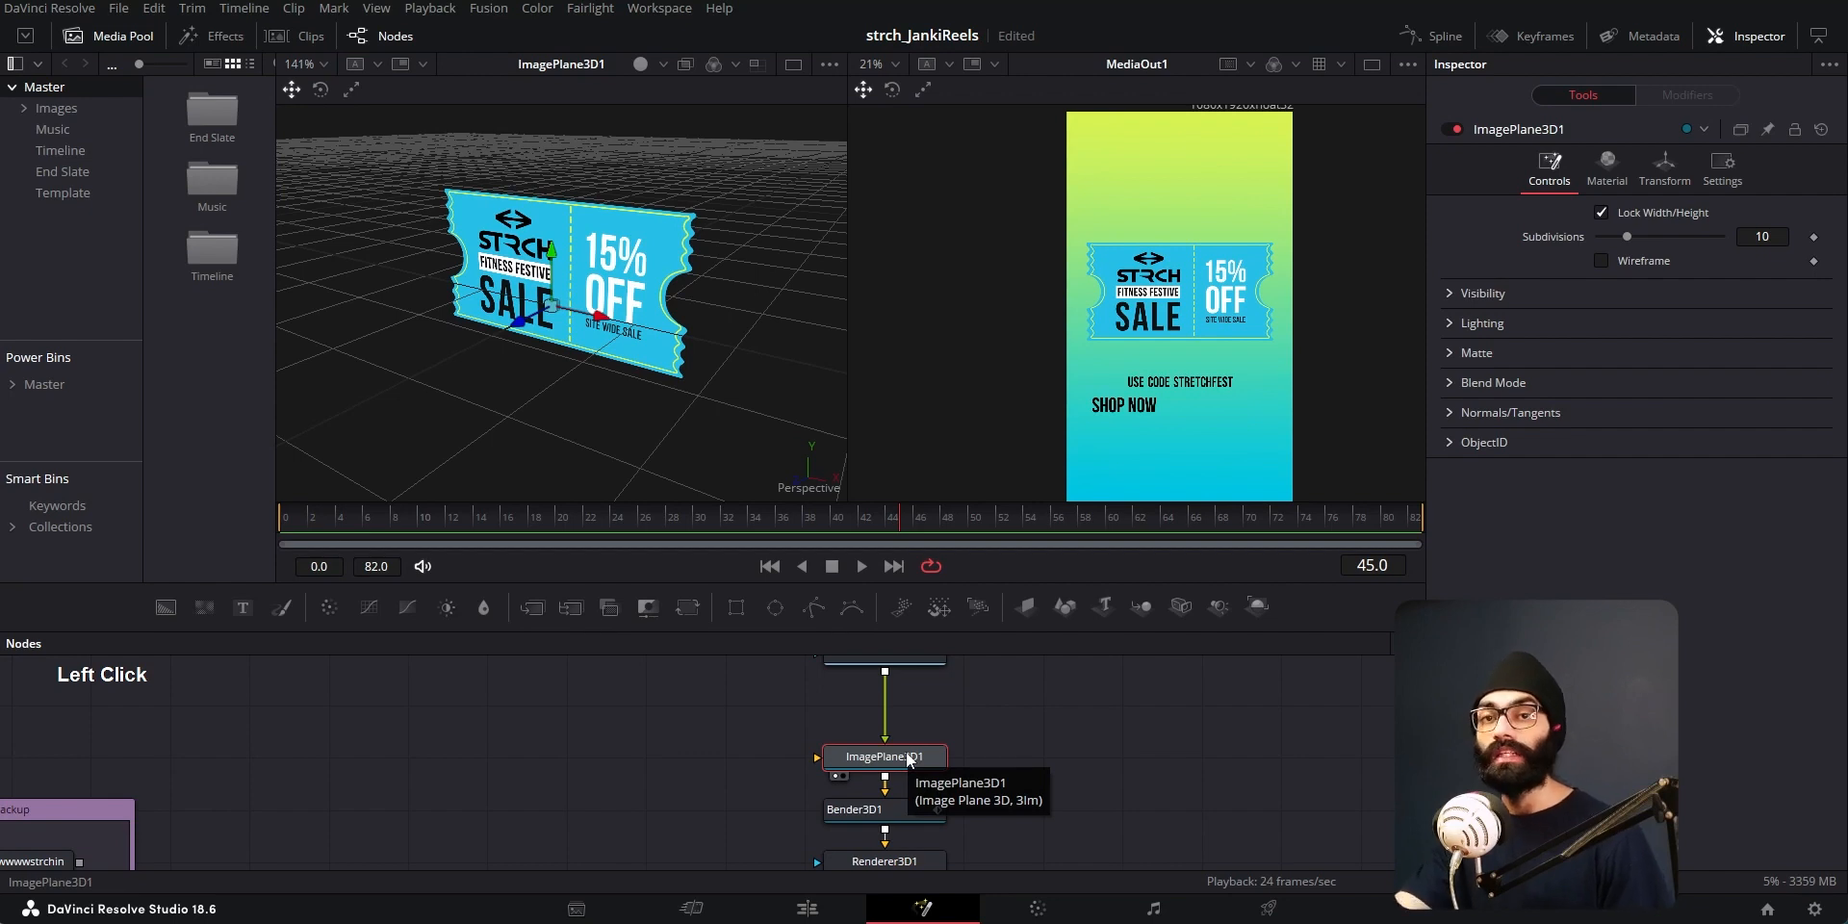
pyautogui.moveTo(912, 763); pyautogui.dragTo(915, 743)
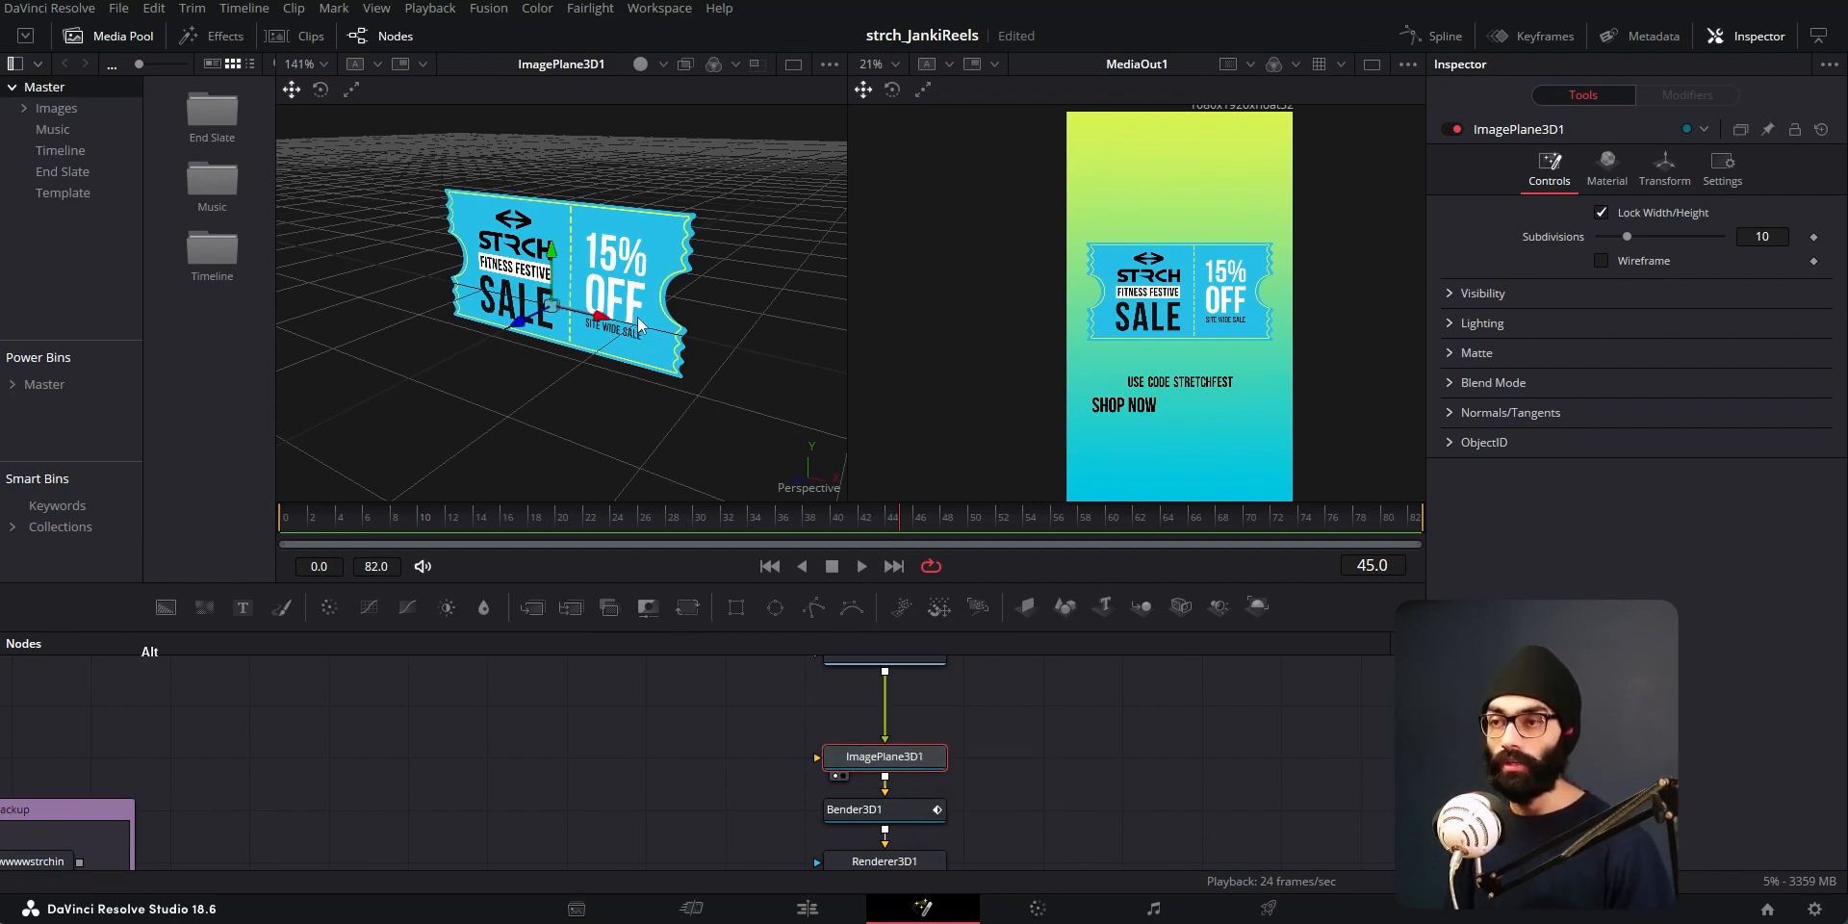
pyautogui.moveTo(638, 317)
pyautogui.mouseDown()
pyautogui.moveTo(440, 305)
pyautogui.moveTo(714, 298)
pyautogui.moveTo(448, 277)
pyautogui.moveTo(548, 208)
pyautogui.moveTo(693, 363)
pyautogui.moveTo(528, 359)
pyautogui.moveTo(617, 339)
pyautogui.mouseUp()
# Step: Move Renderer3D1 further below Bender3D1 and show the settings of Bender3D1
pyautogui.scroll(-2, 1053, 726)
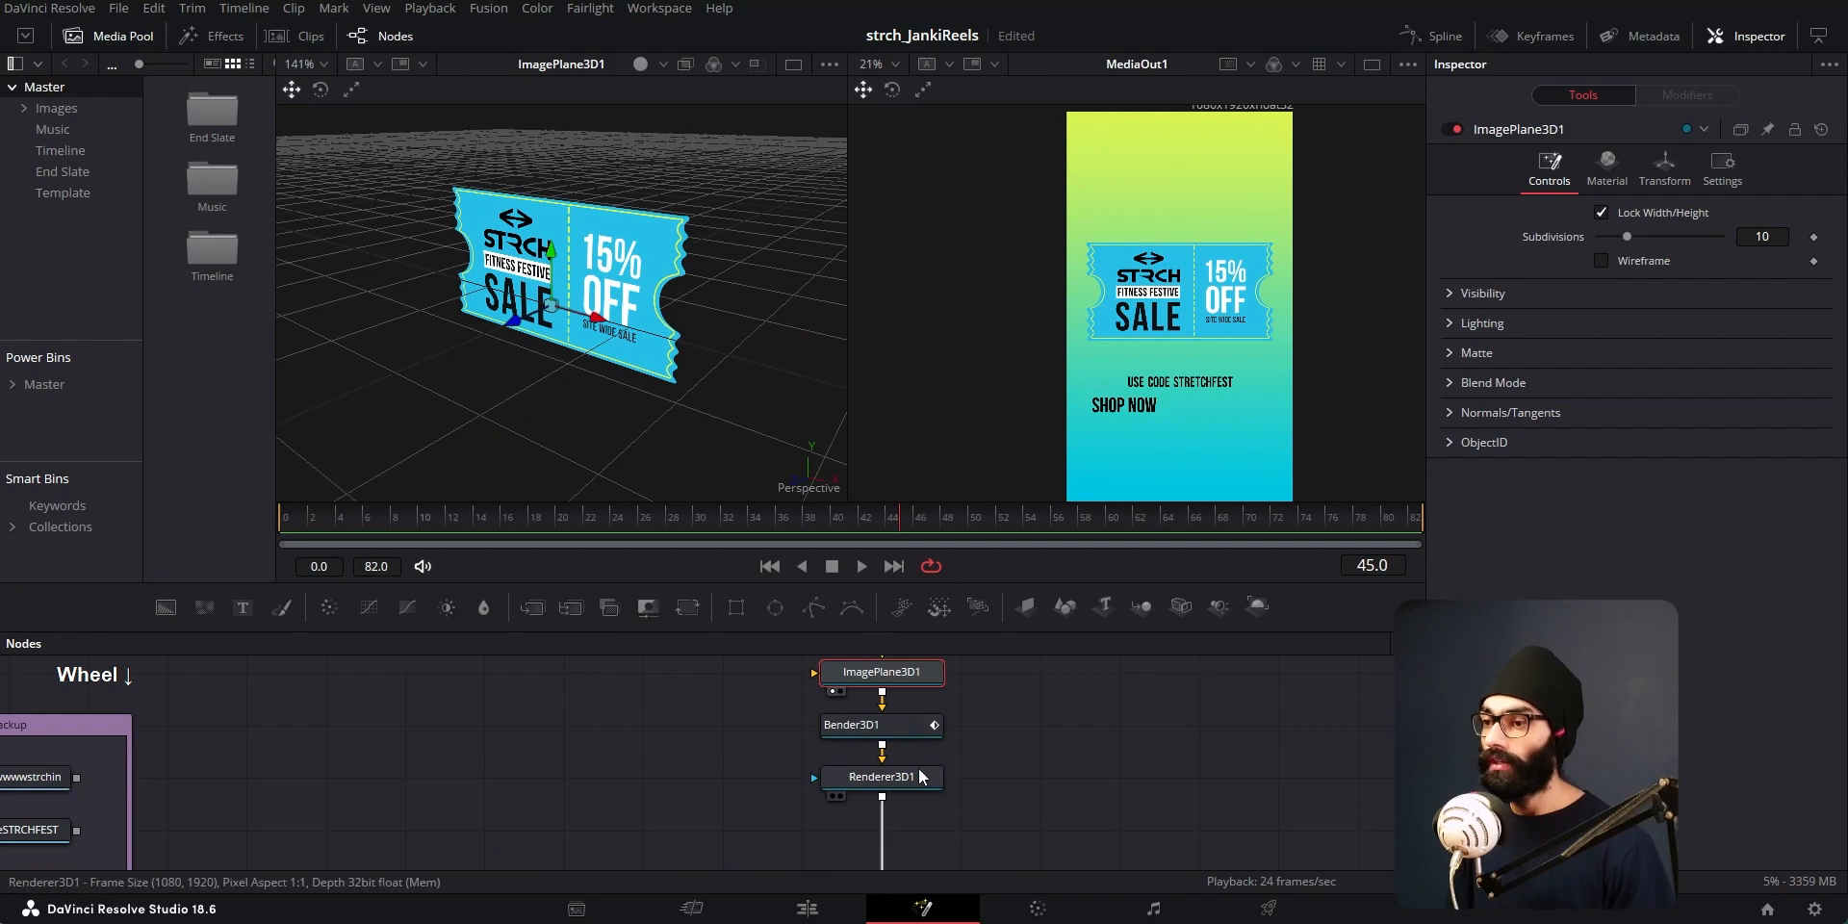
pyautogui.moveTo(920, 777); pyautogui.dragTo(920, 830)
pyautogui.click(919, 727)
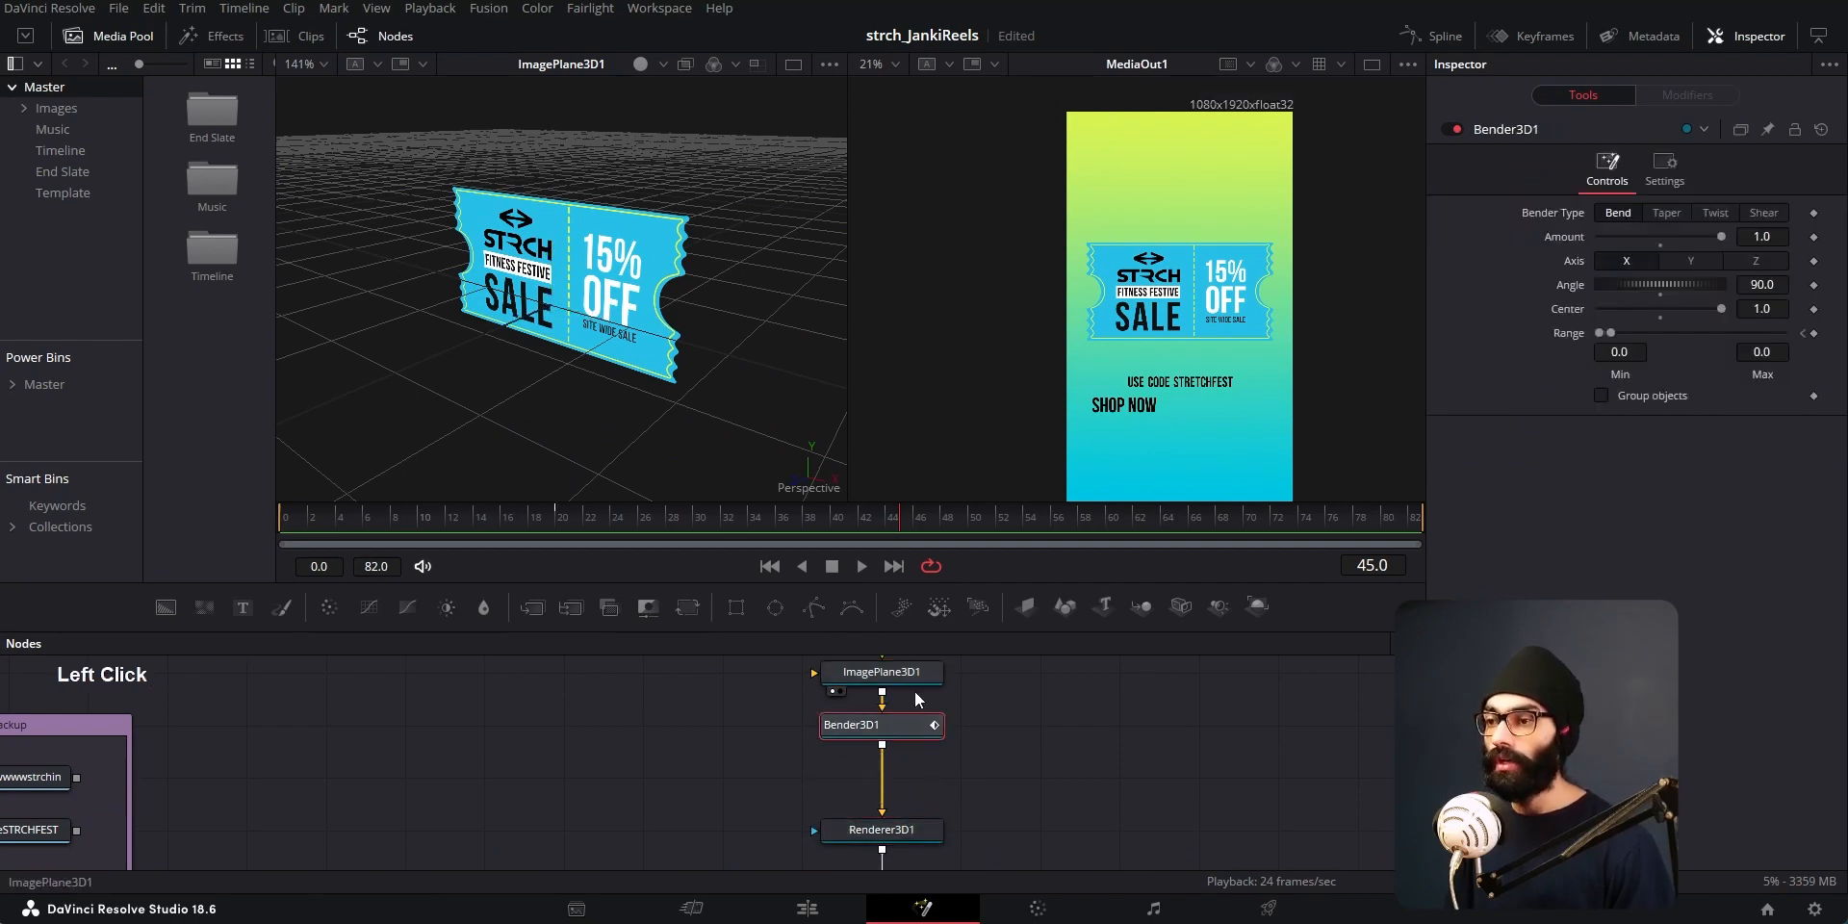
# Step: Detach Bender3D1 and Renderer3D1 together from the chain between ImagePlane3D1 and MultiMerge1 and set them beside it
pyautogui.click(911, 680)
pyautogui.scroll(-2, 910, 708)
pyautogui.middleClick(930, 726)
pyautogui.moveTo(820, 691); pyautogui.dragTo(930, 768)
pyautogui.moveTo(893, 688); pyautogui.dragTo(1113, 691)
pyautogui.middleClick(902, 710)
pyautogui.scroll(-2, 891, 759)
pyautogui.middleClick(891, 759)
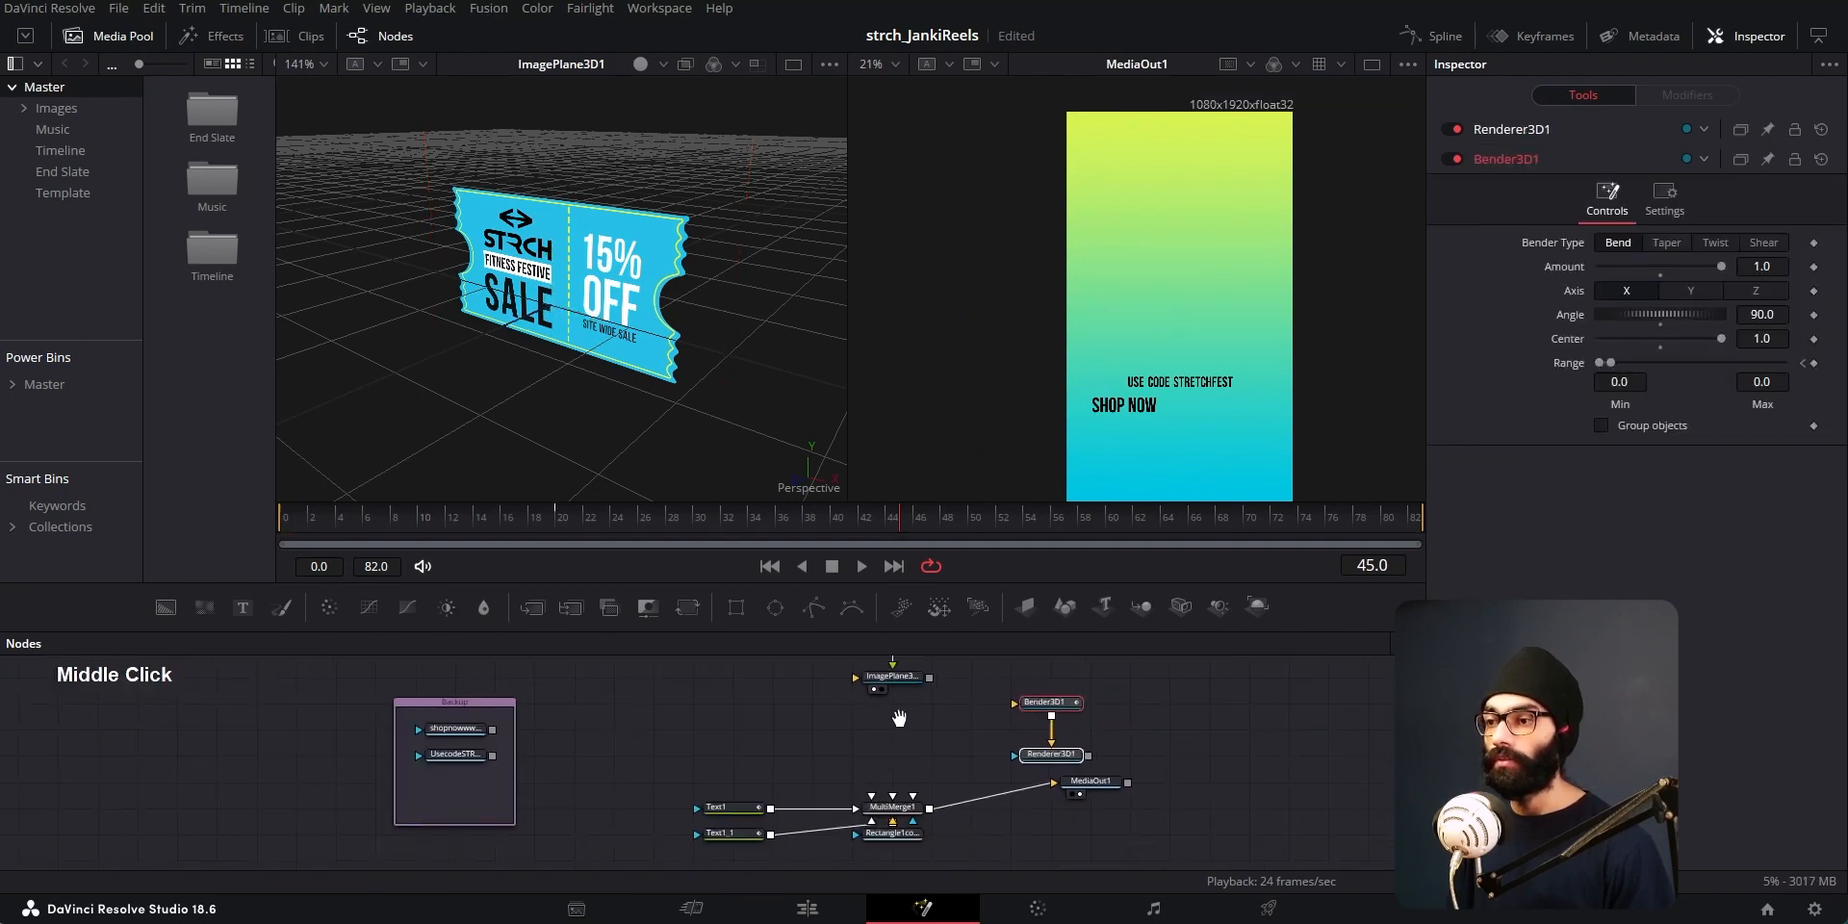
# Step: Try to connect the output of ImagePlane3D1 directly to MultiMerge1
pyautogui.moveTo(927, 669); pyautogui.dragTo(899, 795)
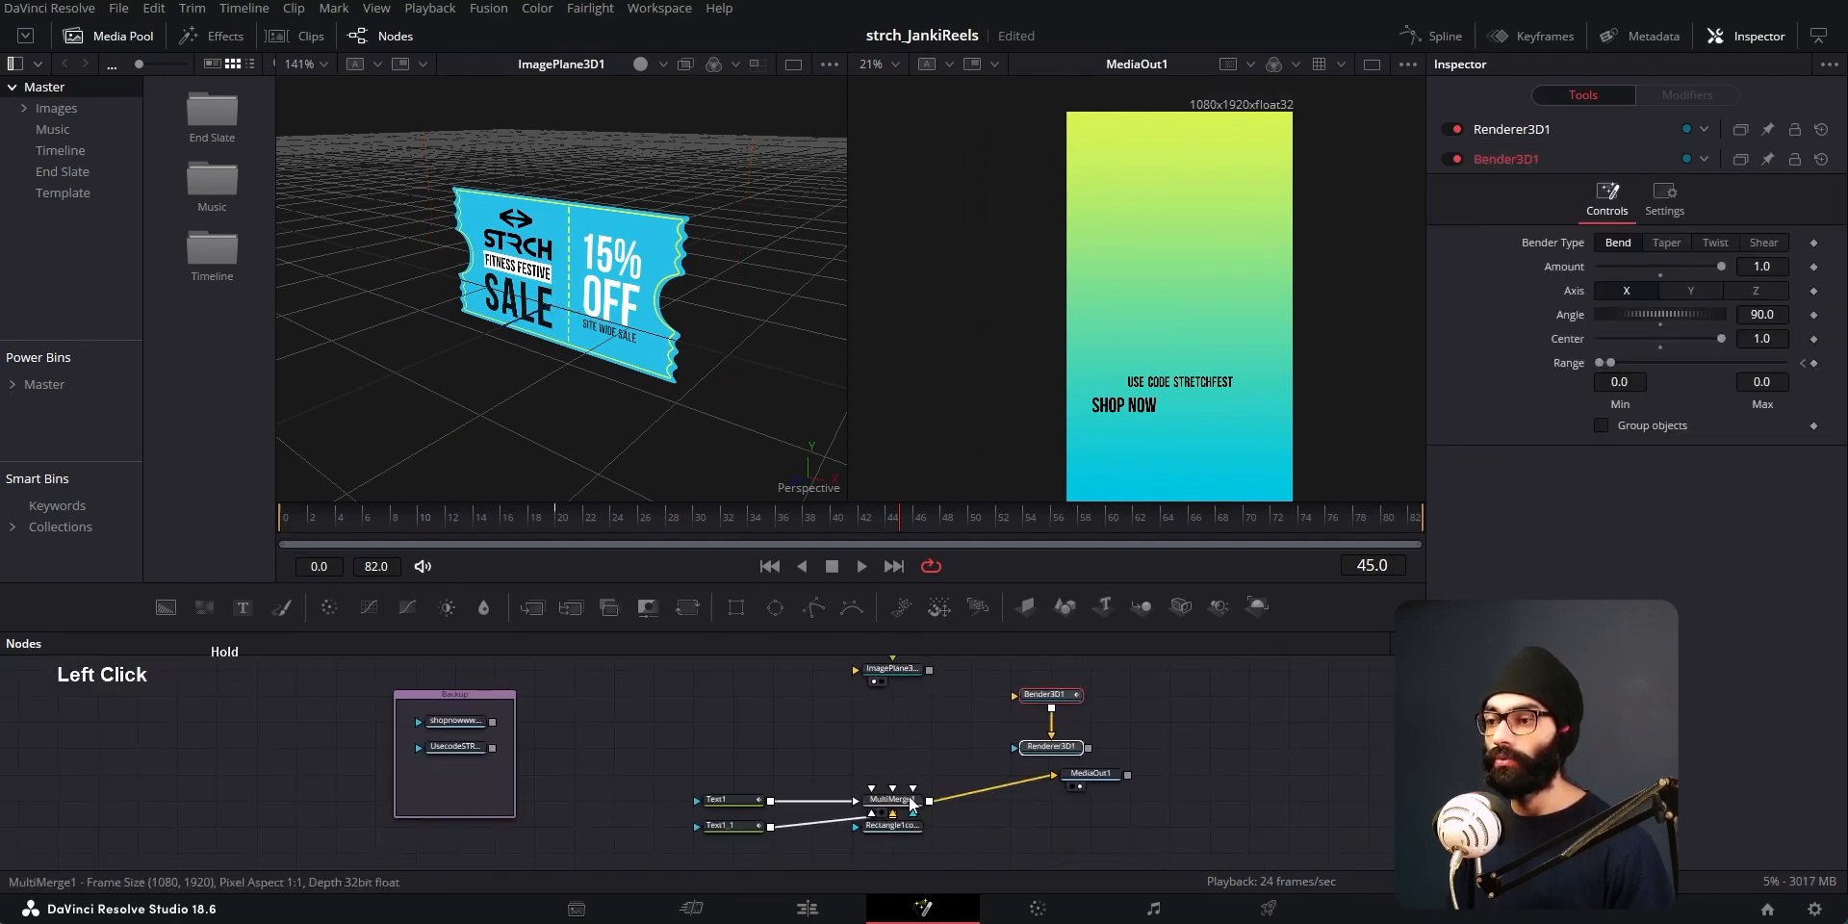
pyautogui.moveTo(929, 671); pyautogui.dragTo(883, 770)
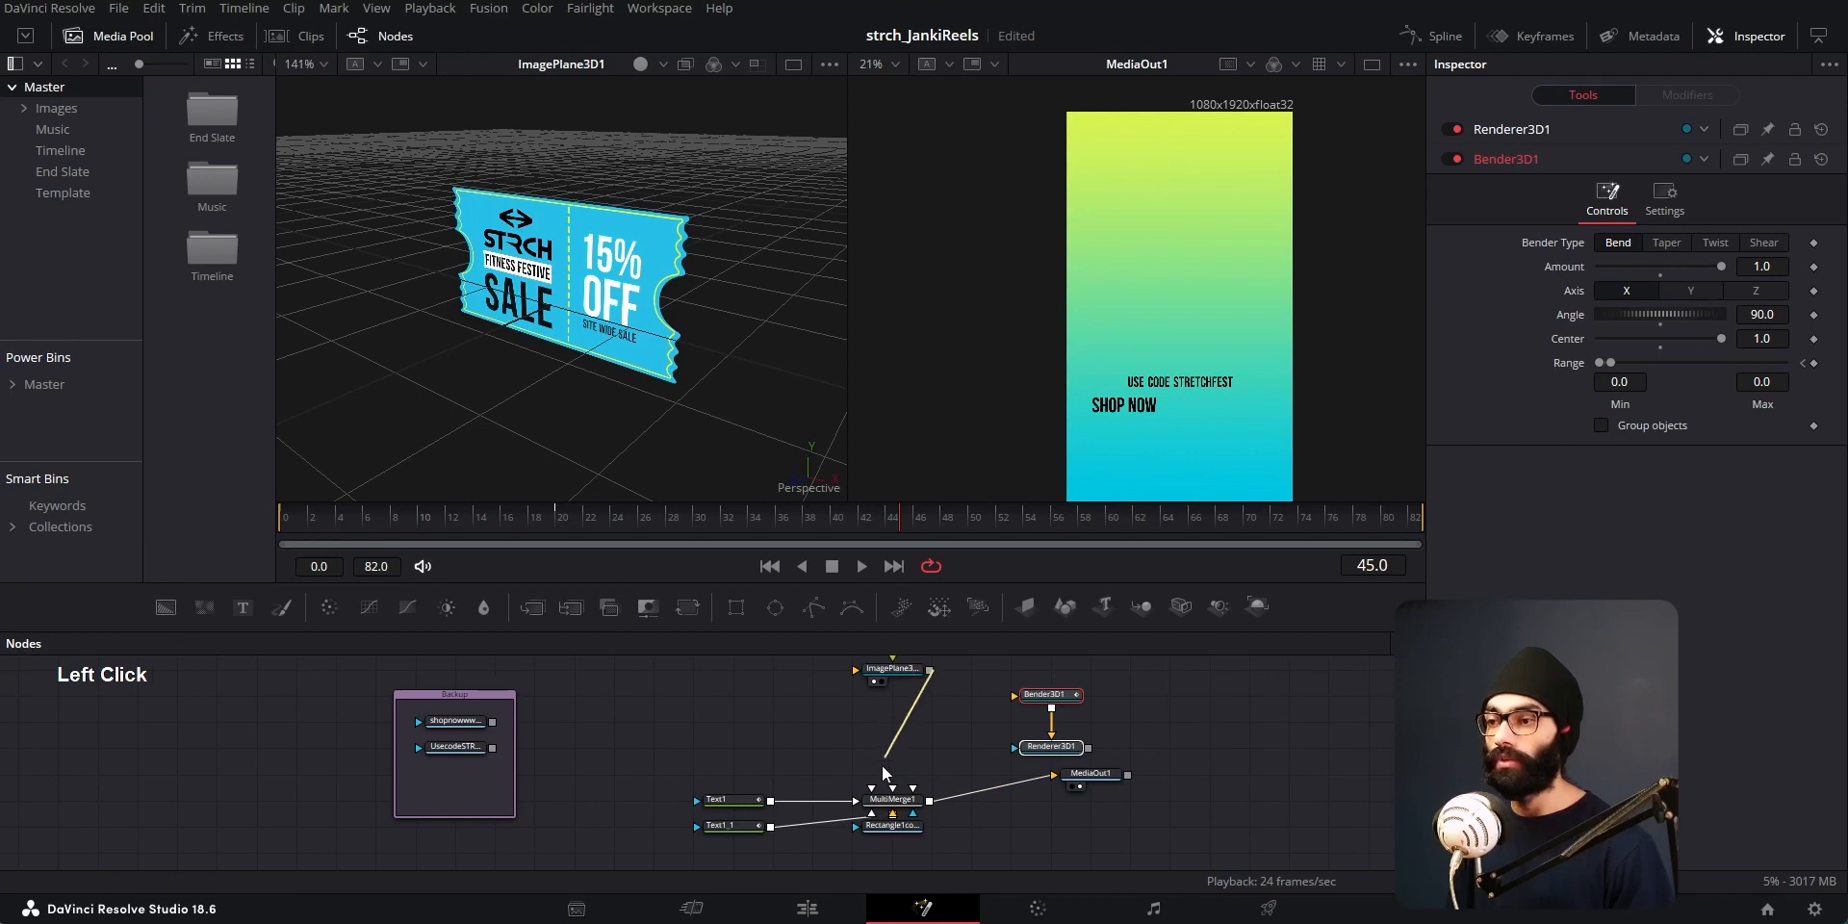
pyautogui.scroll(2, 895, 700)
pyautogui.middleClick(895, 702)
pyautogui.scroll(2, 916, 729)
pyautogui.middleClick(960, 753)
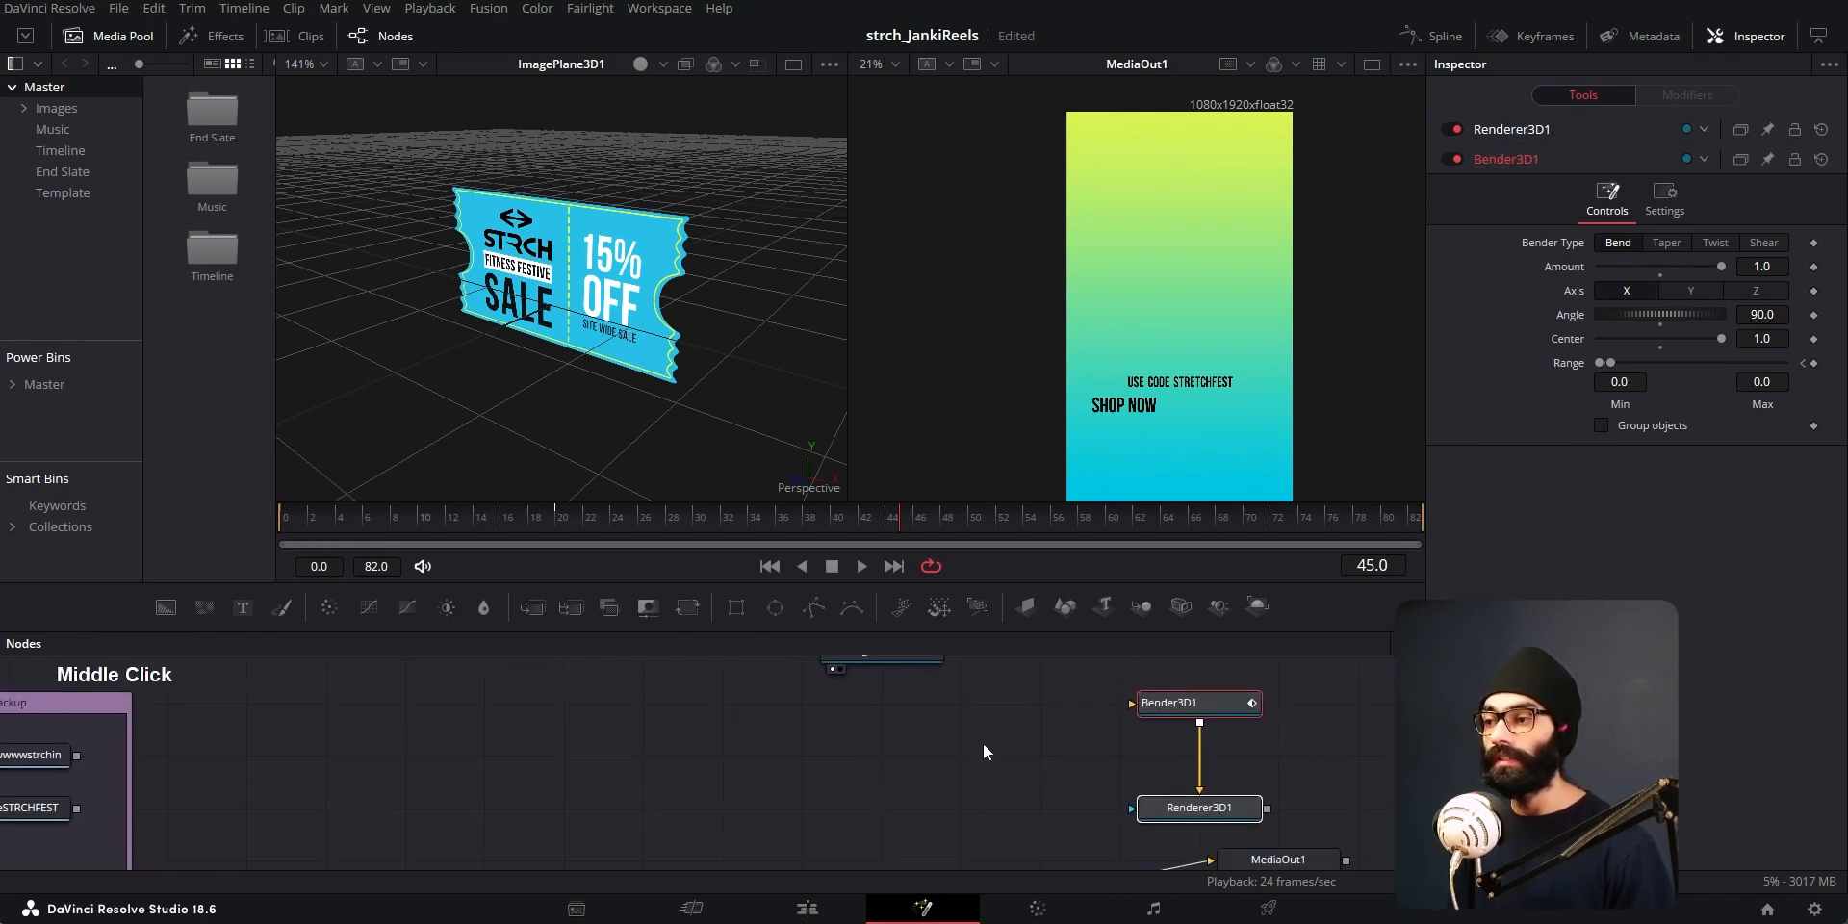
# Step: Separate Renderer3D1 from Bender3D1 and place it between ImagePlane3D1 and MultiMerge1
pyautogui.scroll(-2, 1002, 748)
pyautogui.middleClick(1099, 791)
pyautogui.click(1049, 753)
pyautogui.moveTo(1137, 746); pyautogui.dragTo(918, 753)
# Step: Clear the reversed link between Renderer3D1 and ImagePlane3D1 and connect Unit to ImagePlane3D1
pyautogui.scroll(2, 942, 706)
pyautogui.click(937, 691)
pyautogui.moveTo(1007, 793); pyautogui.dragTo(1001, 717)
pyautogui.moveTo(967, 803); pyautogui.dragTo(935, 779)
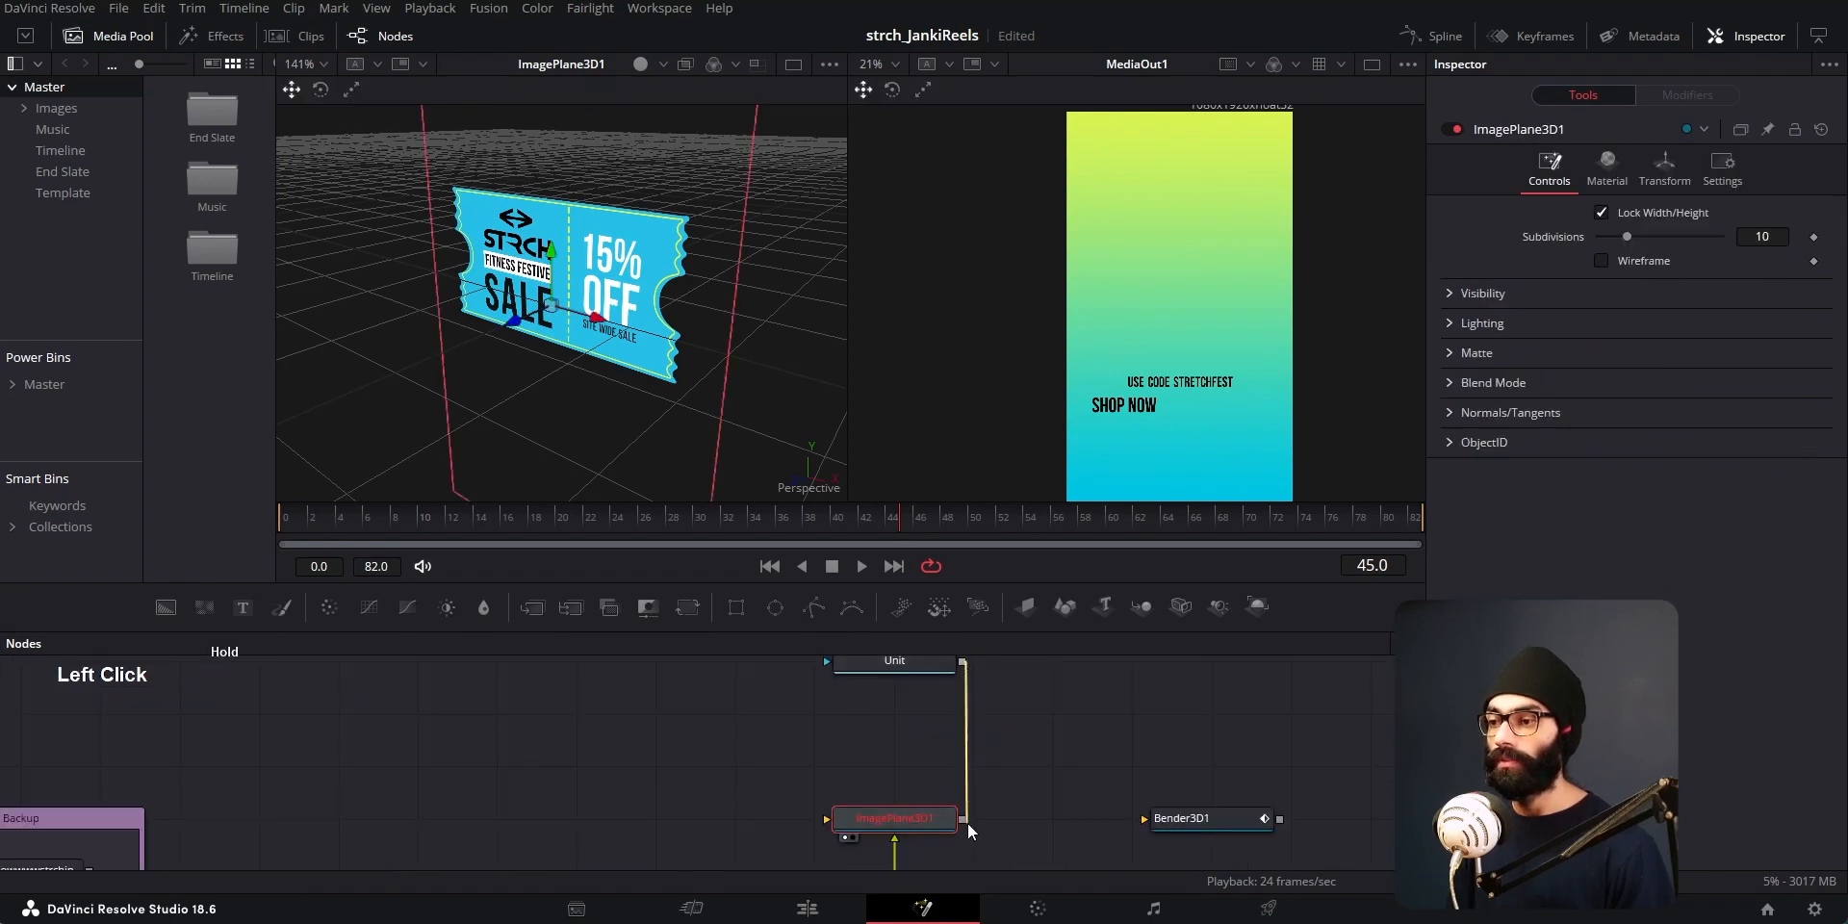
pyautogui.moveTo(967, 825); pyautogui.dragTo(966, 823)
pyautogui.click(894, 663)
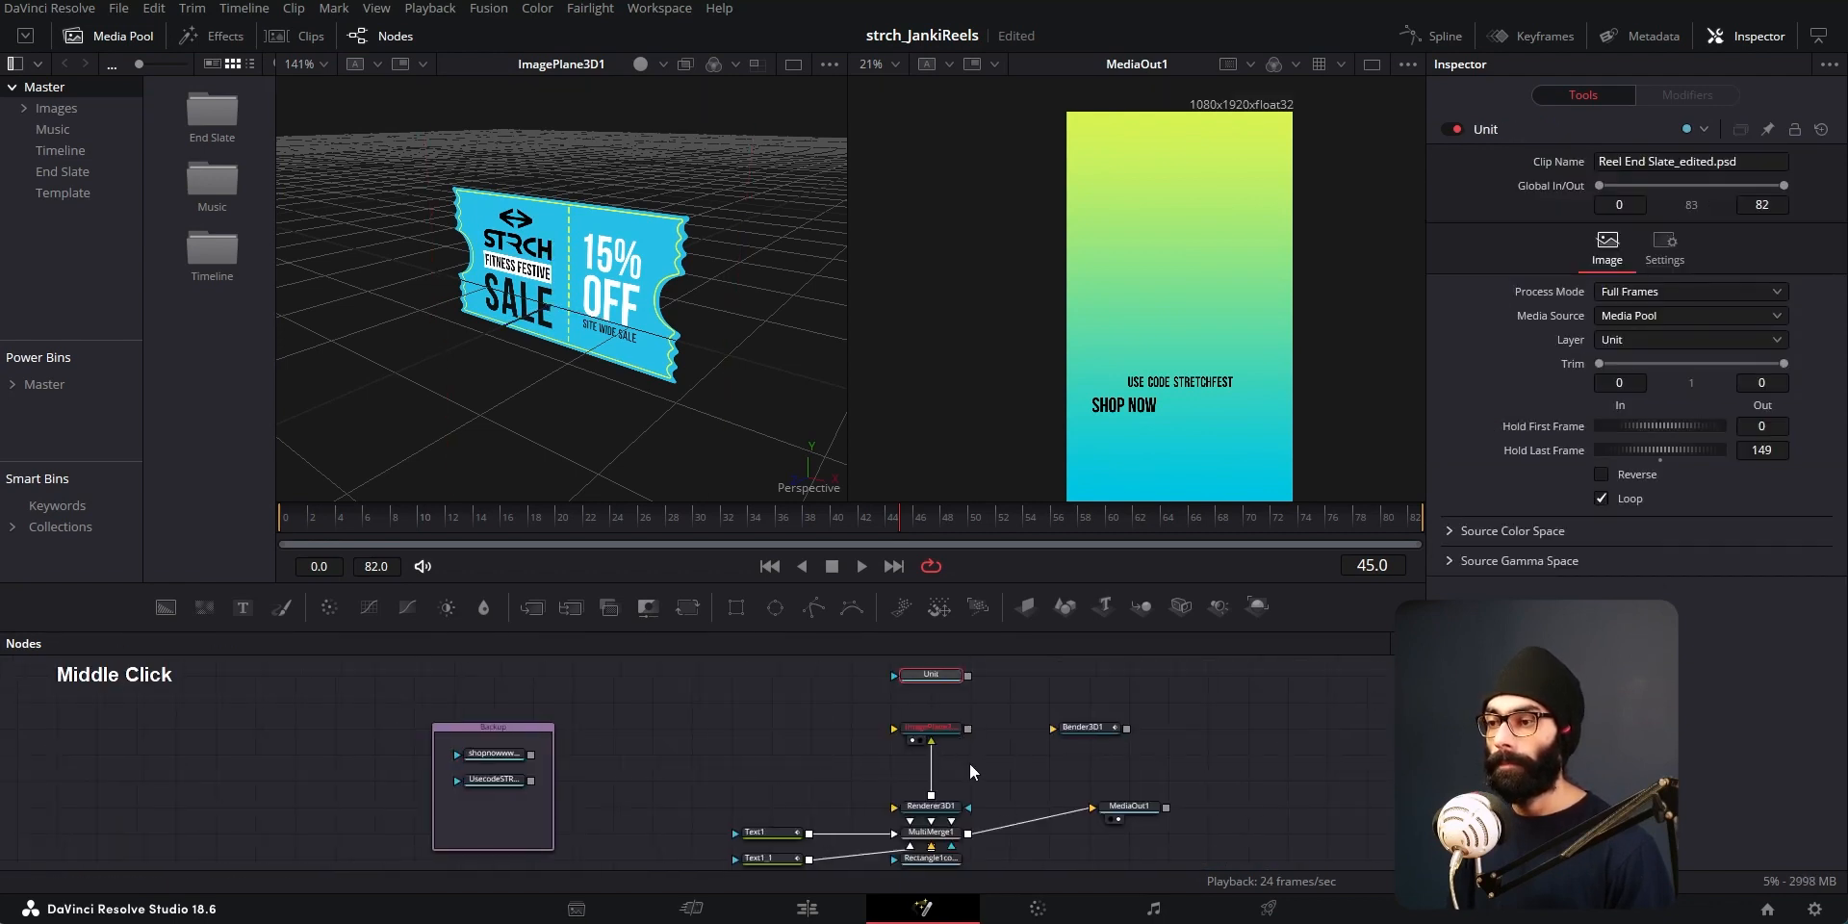
pyautogui.scroll(2, 948, 770)
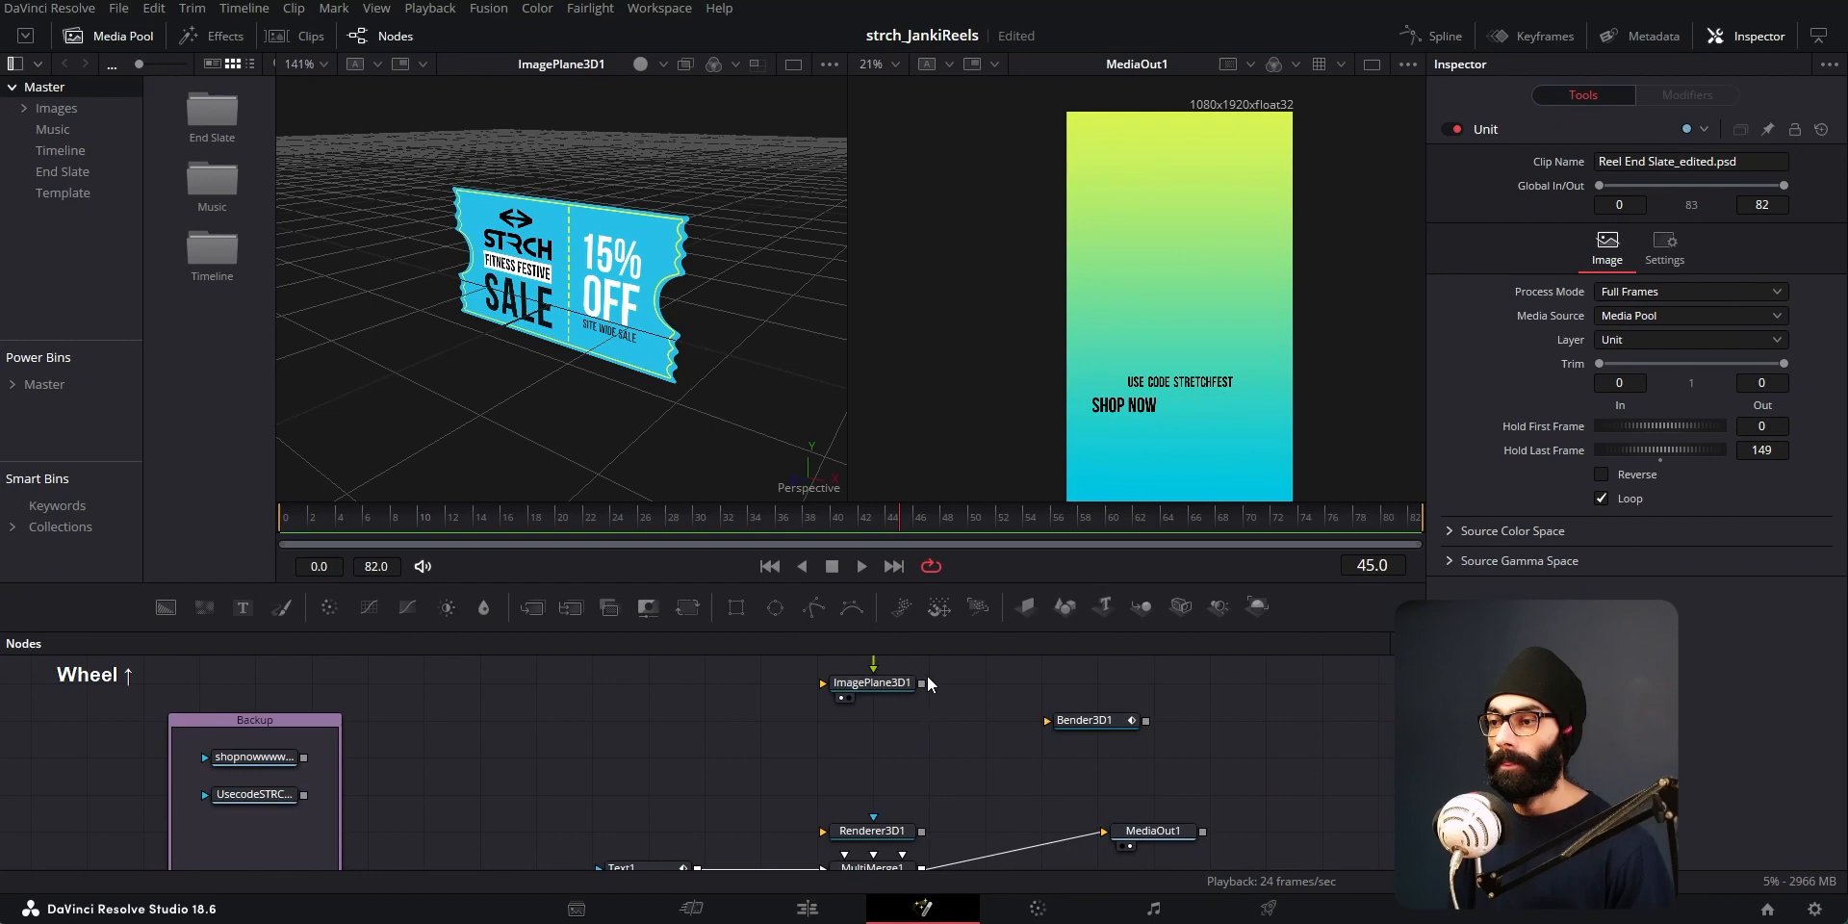
# Step: Connect ImagePlane3D1 to Renderer3D1 and Renderer3D1 to MultiMerge1, leaving Bender3D1 out of the chain
pyautogui.moveTo(925, 679); pyautogui.dragTo(863, 788)
pyautogui.moveTo(953, 728); pyautogui.dragTo(890, 787)
pyautogui.scroll(3, 895, 780)
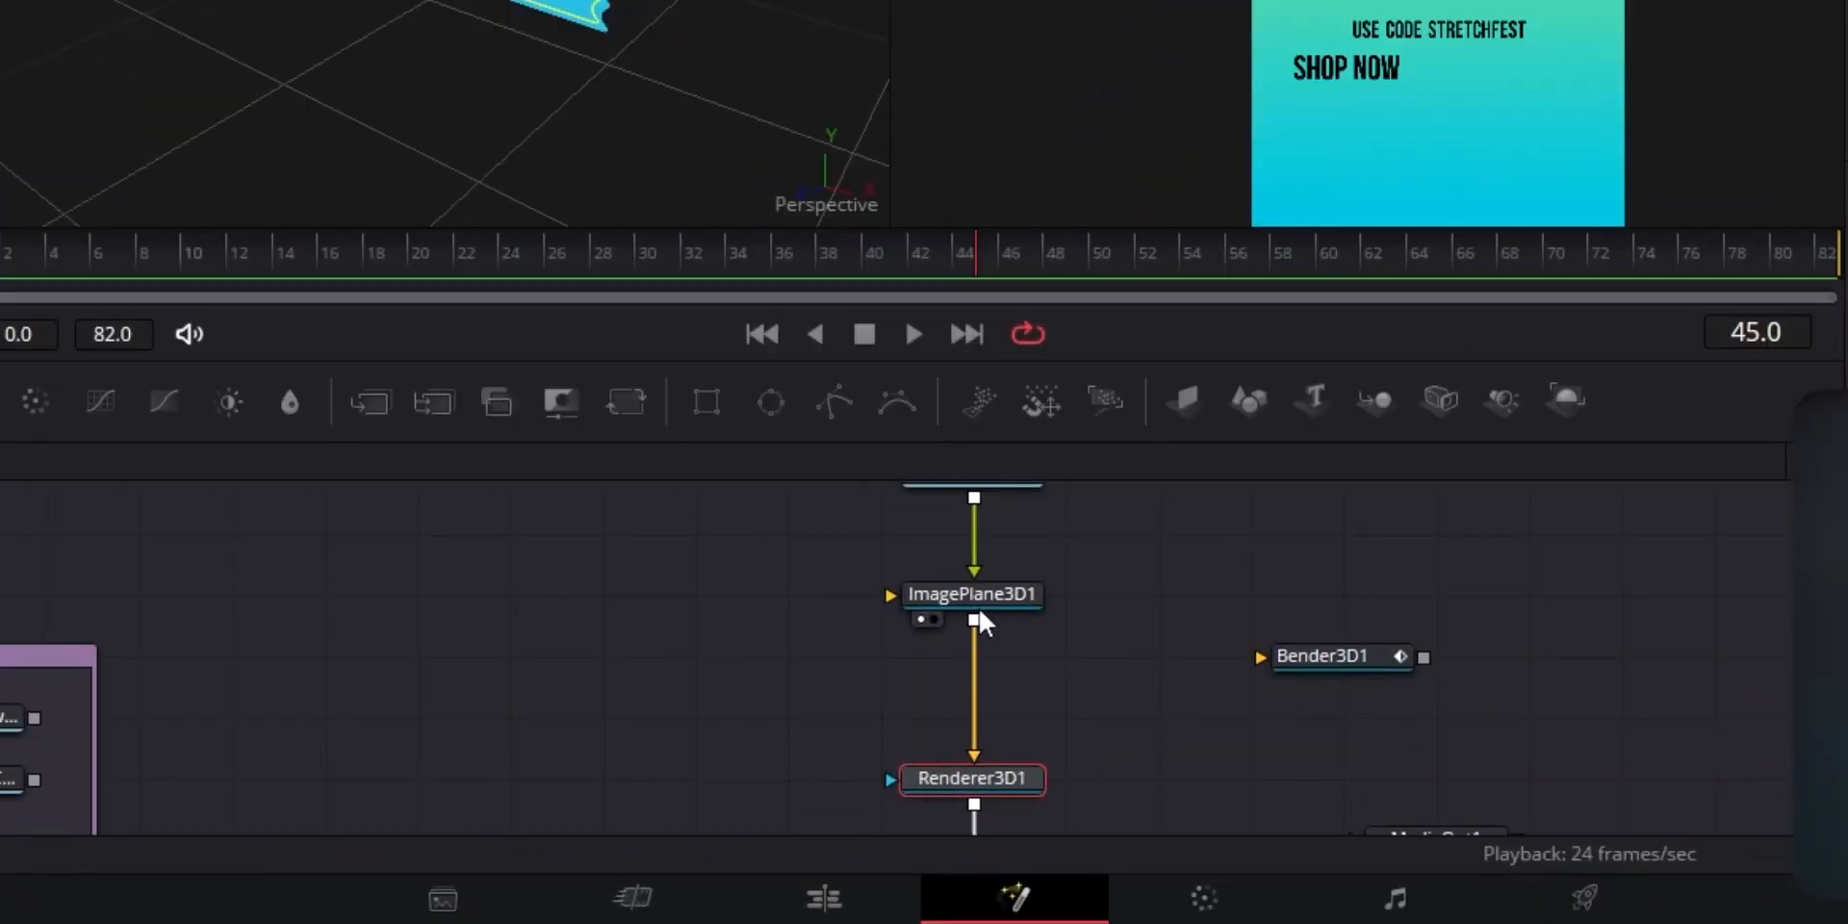
pyautogui.scroll(2, 979, 603)
pyautogui.scroll(2, 947, 605)
# Step: Insert Bender3D1 into the connection between ImagePlane3D1 and Renderer3D1
pyautogui.moveTo(1116, 359); pyautogui.dragTo(1116, 5)
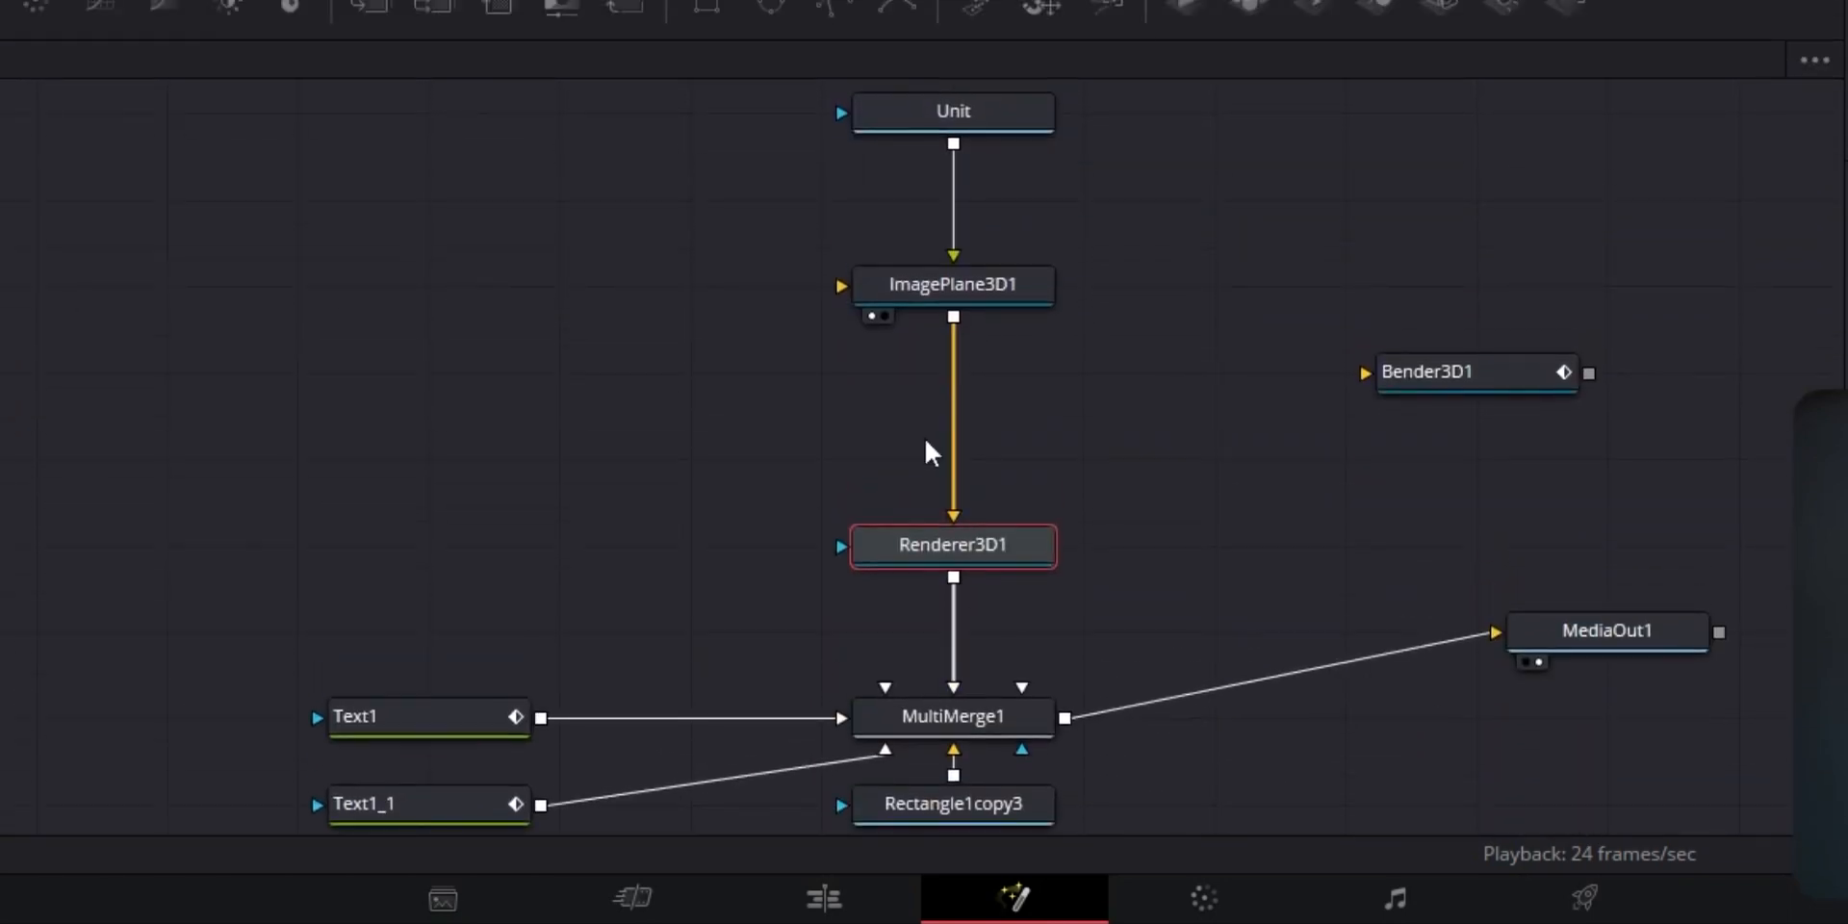
pyautogui.scroll(-2, 926, 435)
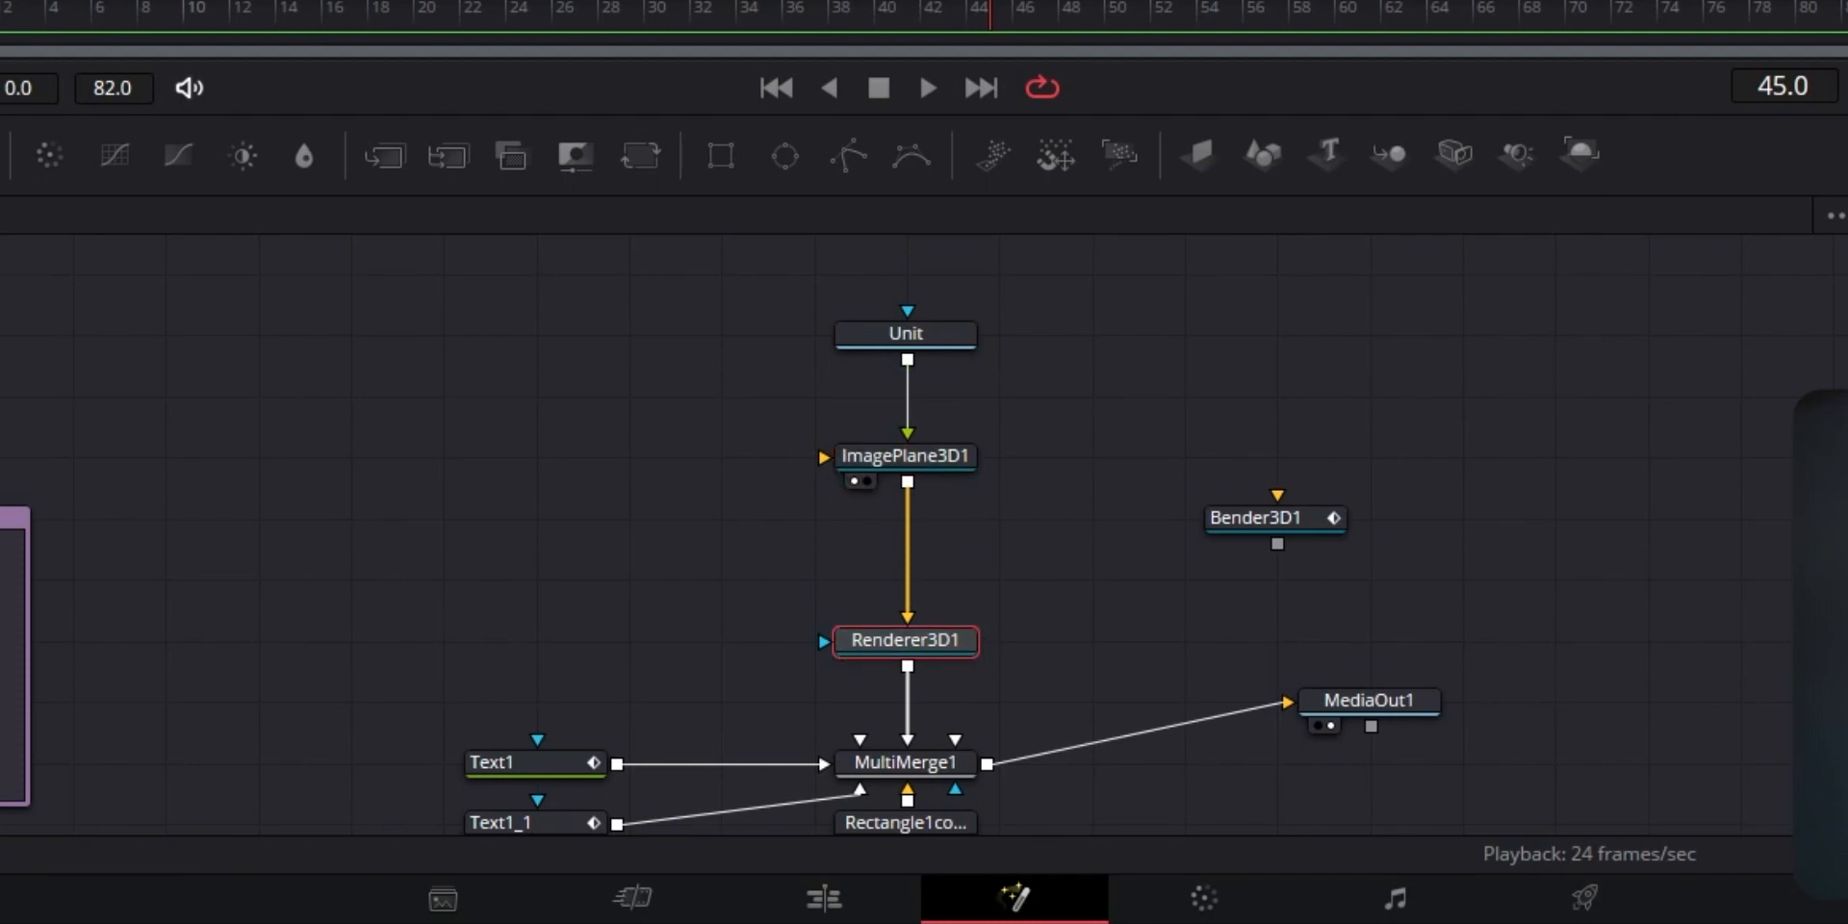
pyautogui.moveTo(1335, 527); pyautogui.dragTo(934, 529)
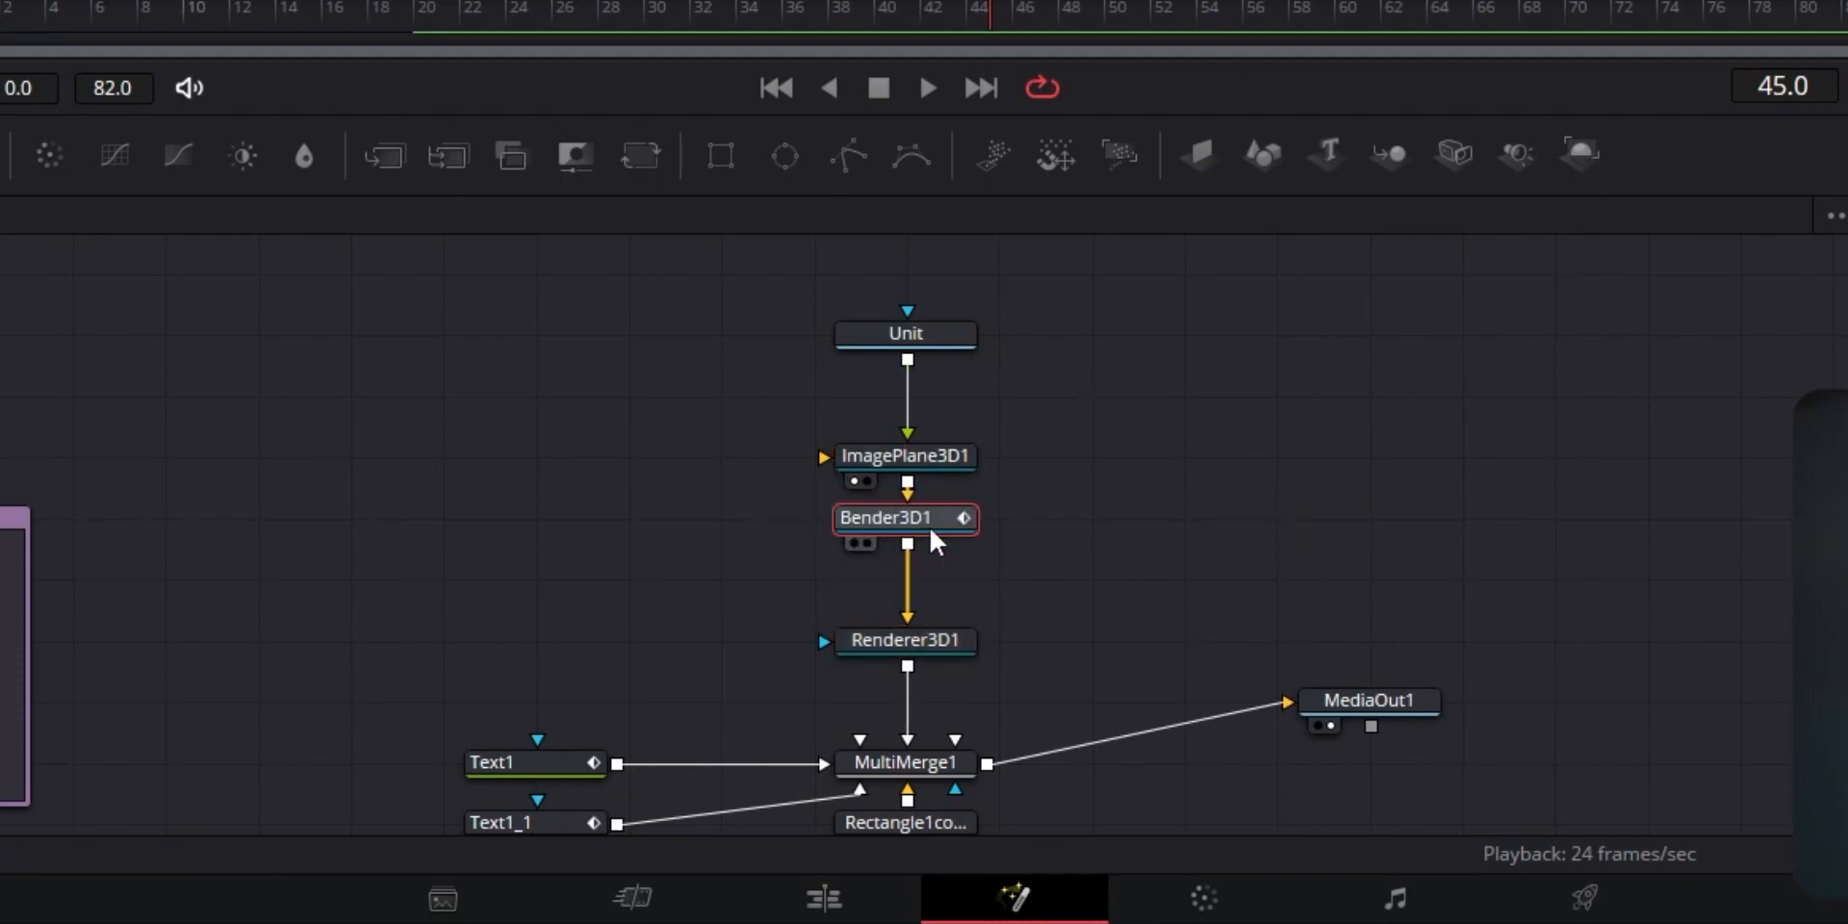
# Step: Show Renderer3D1's output in the first viewer and scrub the opening frames to examine the ticket's bend animation, stopping at frame 7
pyautogui.moveTo(3, 19); pyautogui.dragTo(18, 18)
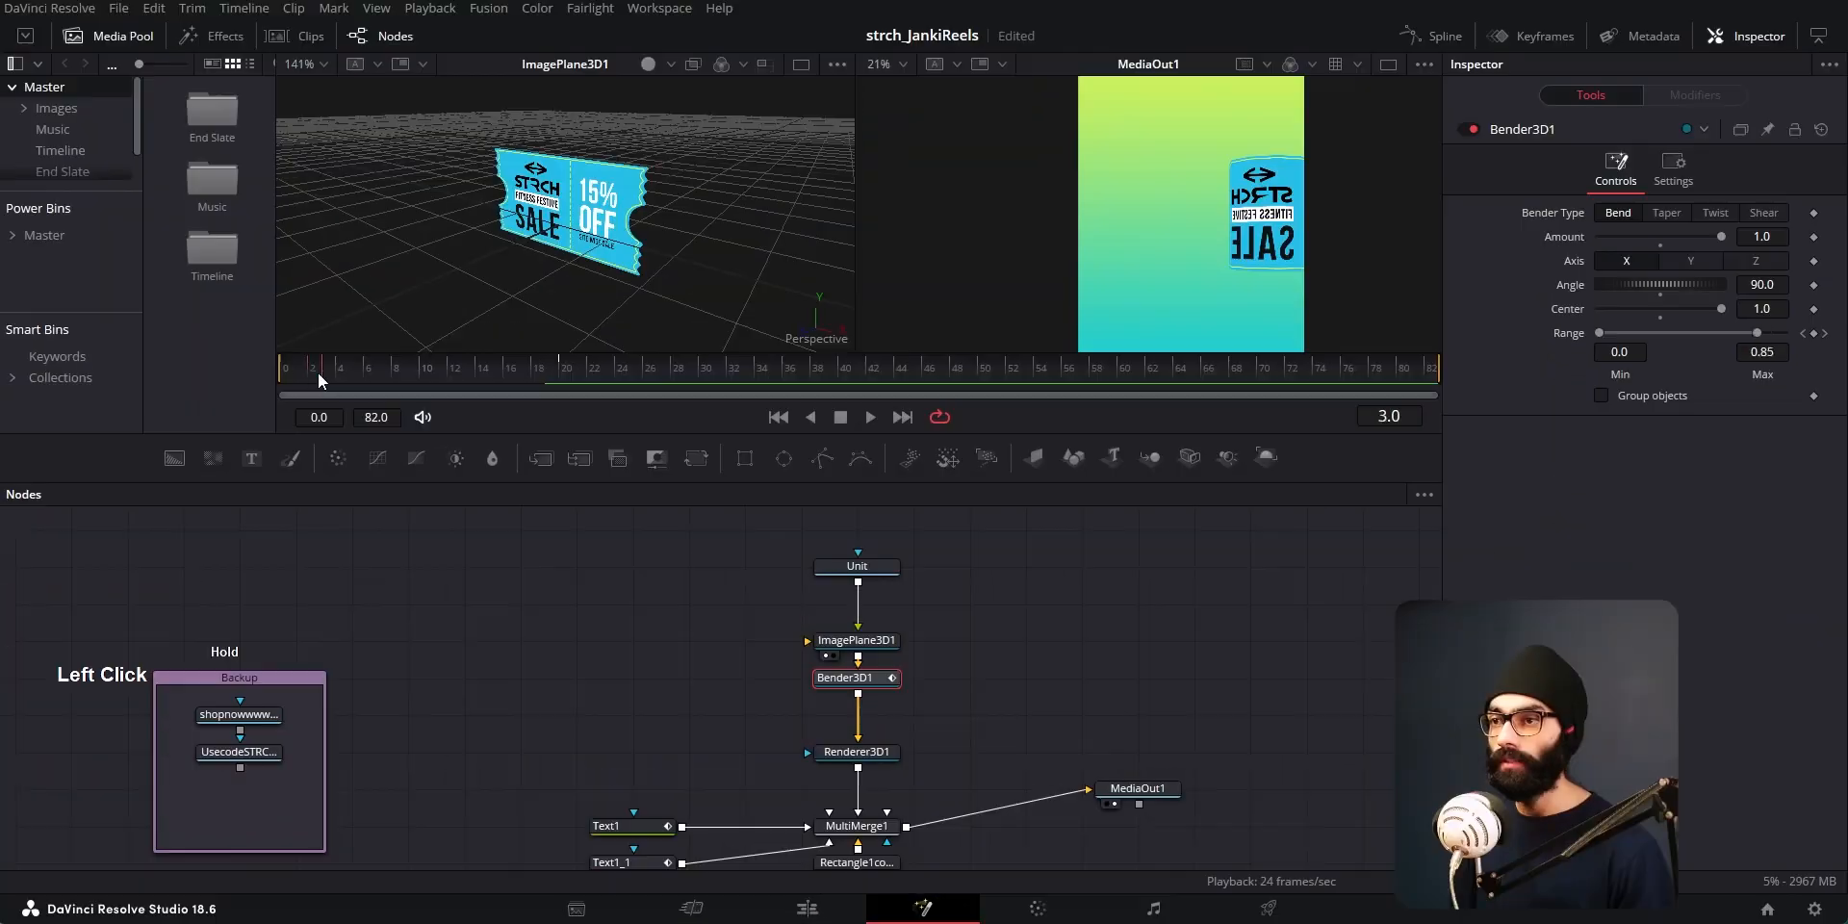
pyautogui.moveTo(317, 373); pyautogui.dragTo(454, 378)
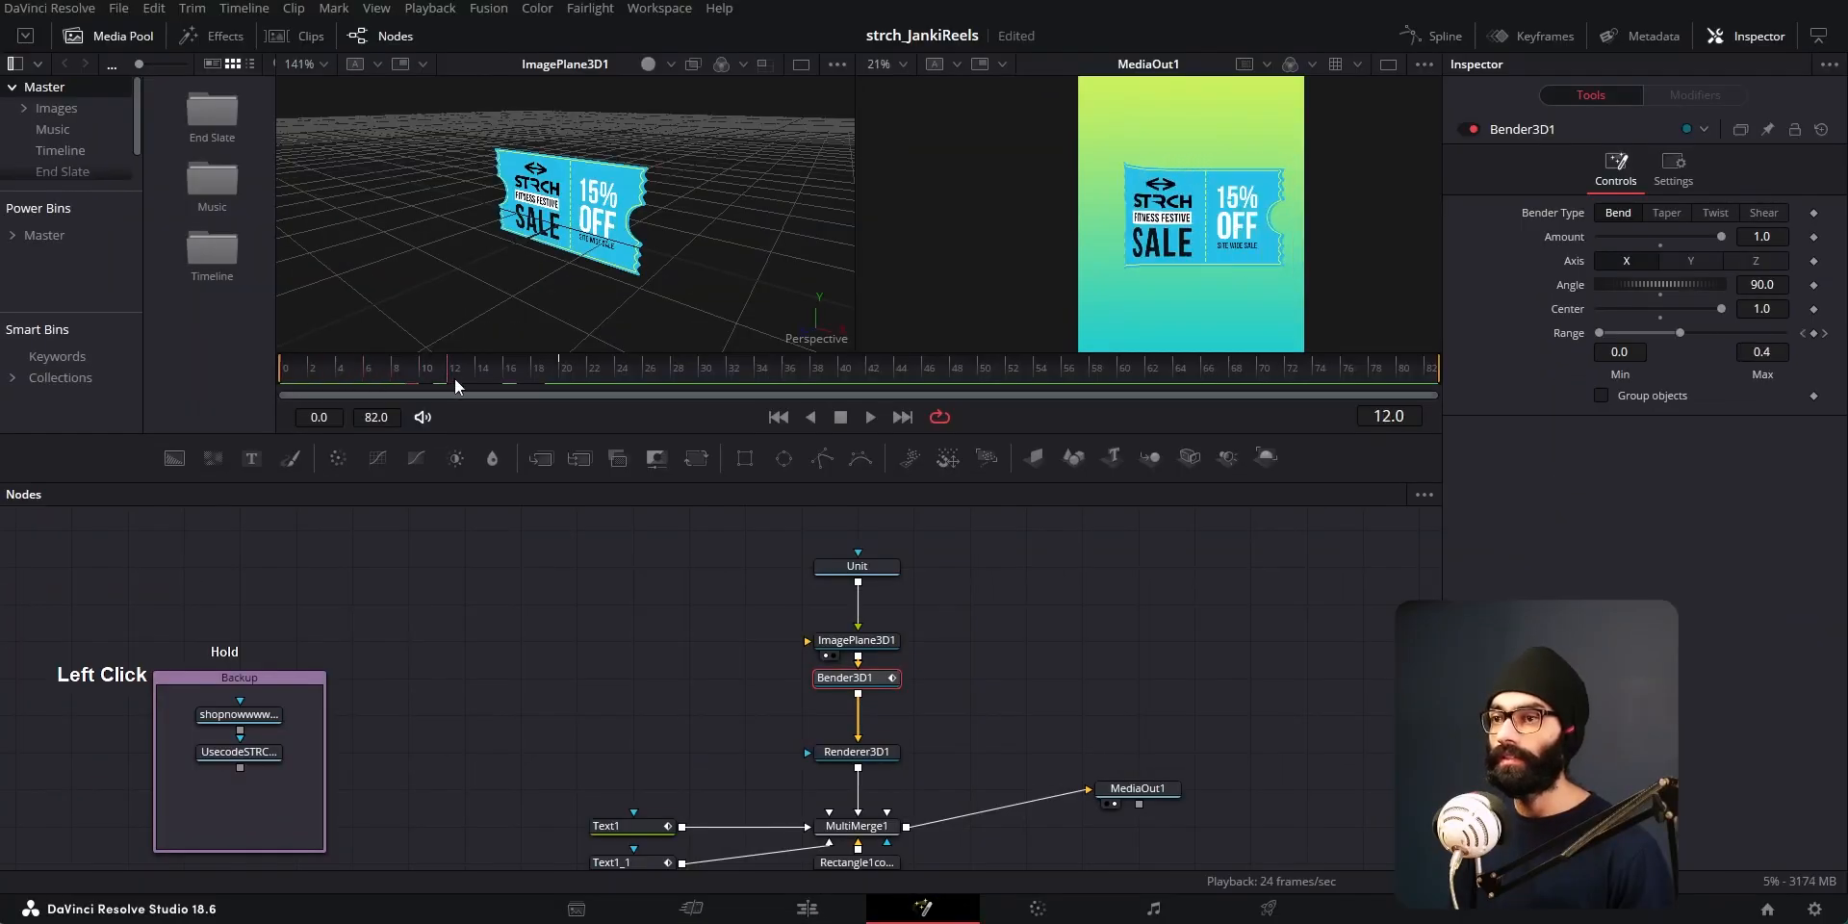
pyautogui.click(878, 756)
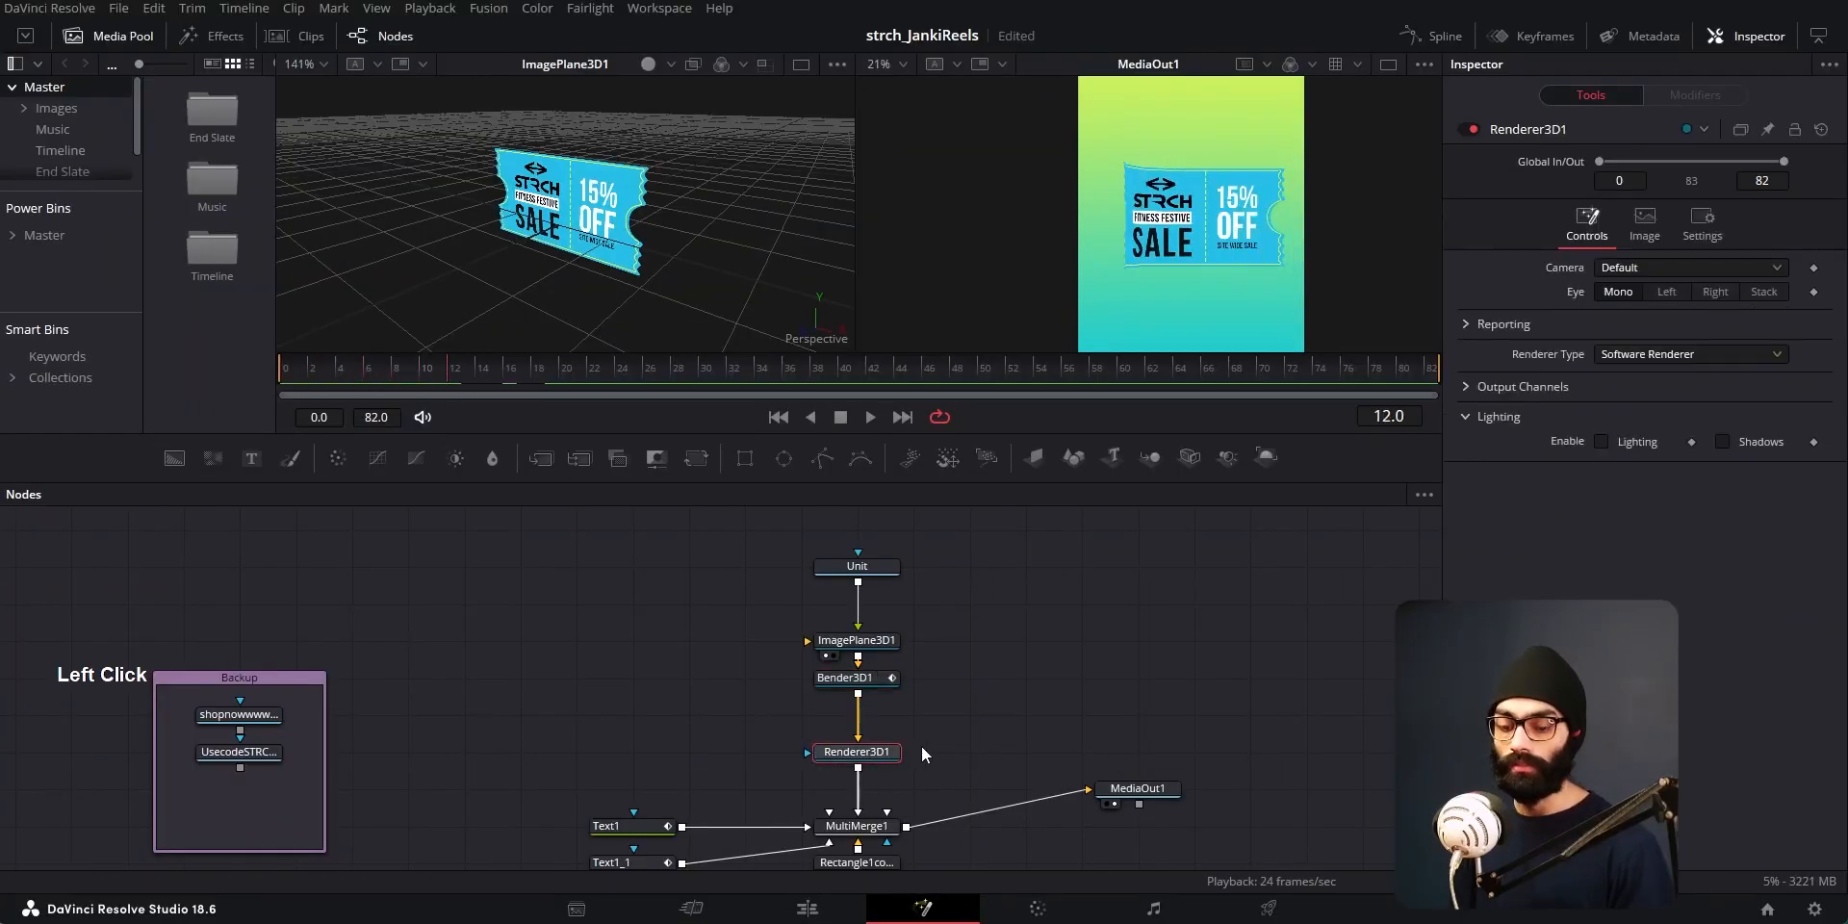
pyautogui.press('1')
pyautogui.moveTo(408, 374); pyautogui.dragTo(491, 377)
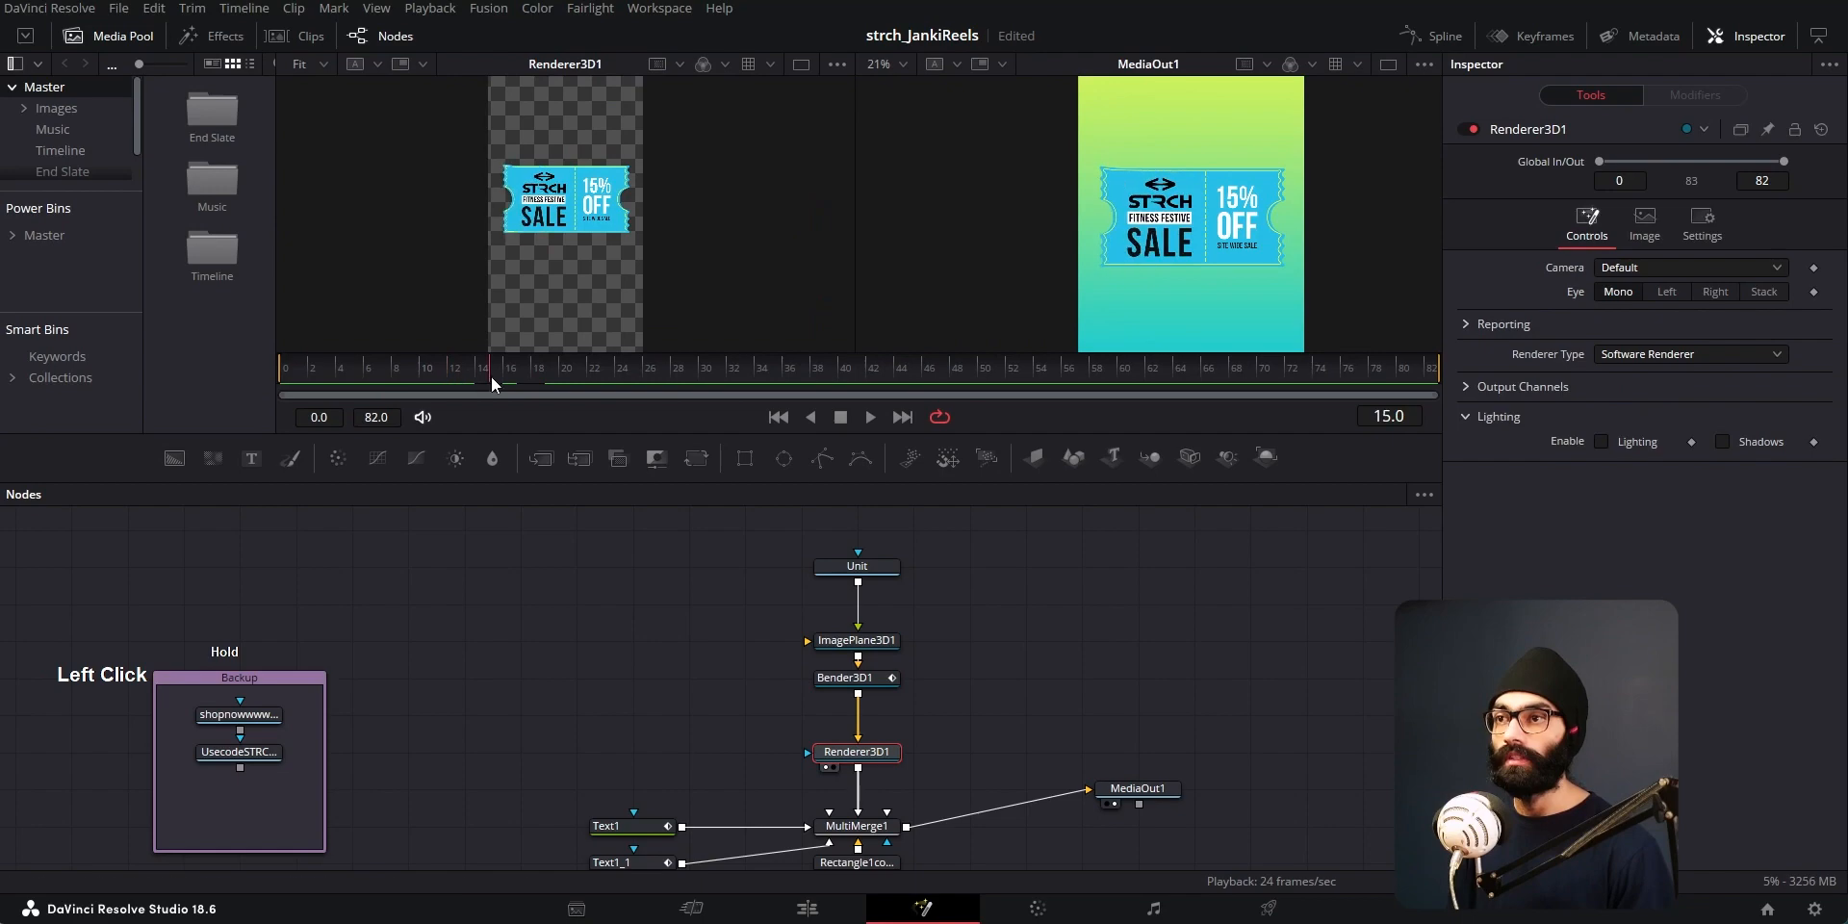
pyautogui.middleClick(616, 205)
pyautogui.doubleClick(355, 384)
pyautogui.moveTo(355, 383); pyautogui.dragTo(381, 387)
# Step: Select Bender3D1 and set its Range maximum to 0.128 at frame 7, keeping the minimum at 0.0
pyautogui.click(878, 755)
pyautogui.click(857, 678)
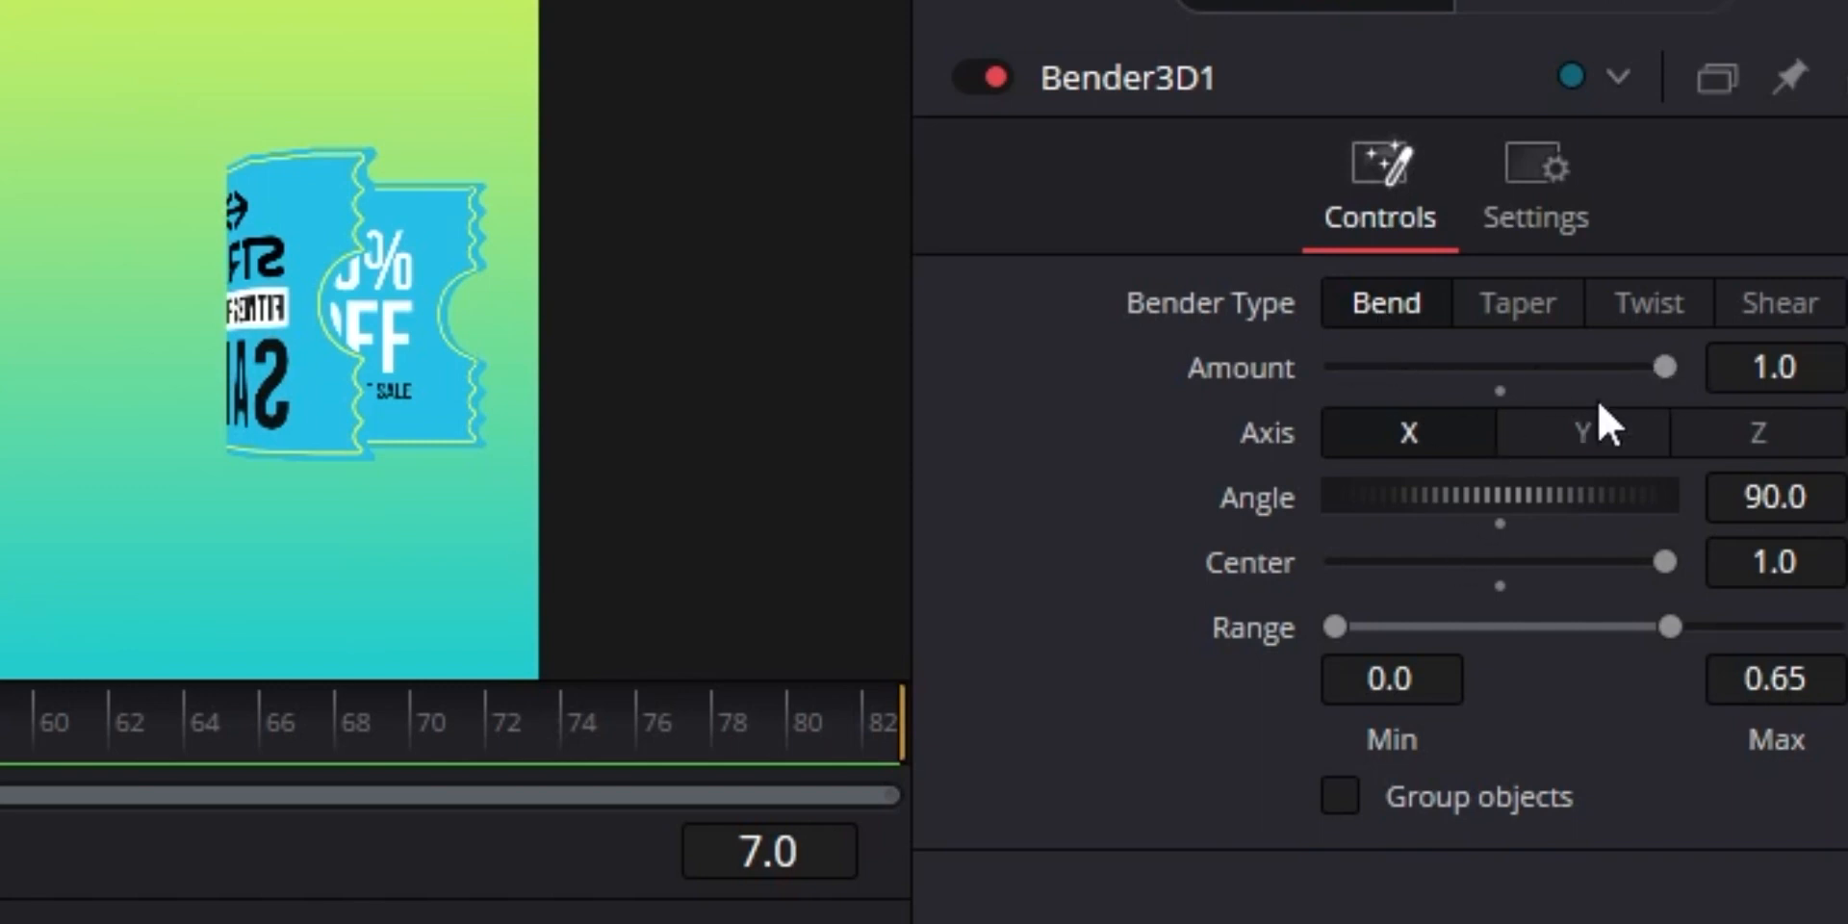
pyautogui.moveTo(1648, 563); pyautogui.dragTo(1822, 633)
pyautogui.moveTo(1338, 627)
pyautogui.mouseDown()
pyautogui.moveTo(1648, 635)
pyautogui.moveTo(1334, 631)
pyautogui.mouseUp()
pyautogui.moveTo(1828, 627); pyautogui.dragTo(1610, 630)
pyautogui.moveTo(1336, 628); pyautogui.dragTo(1287, 635)
pyautogui.moveTo(1607, 628); pyautogui.dragTo(1425, 630)
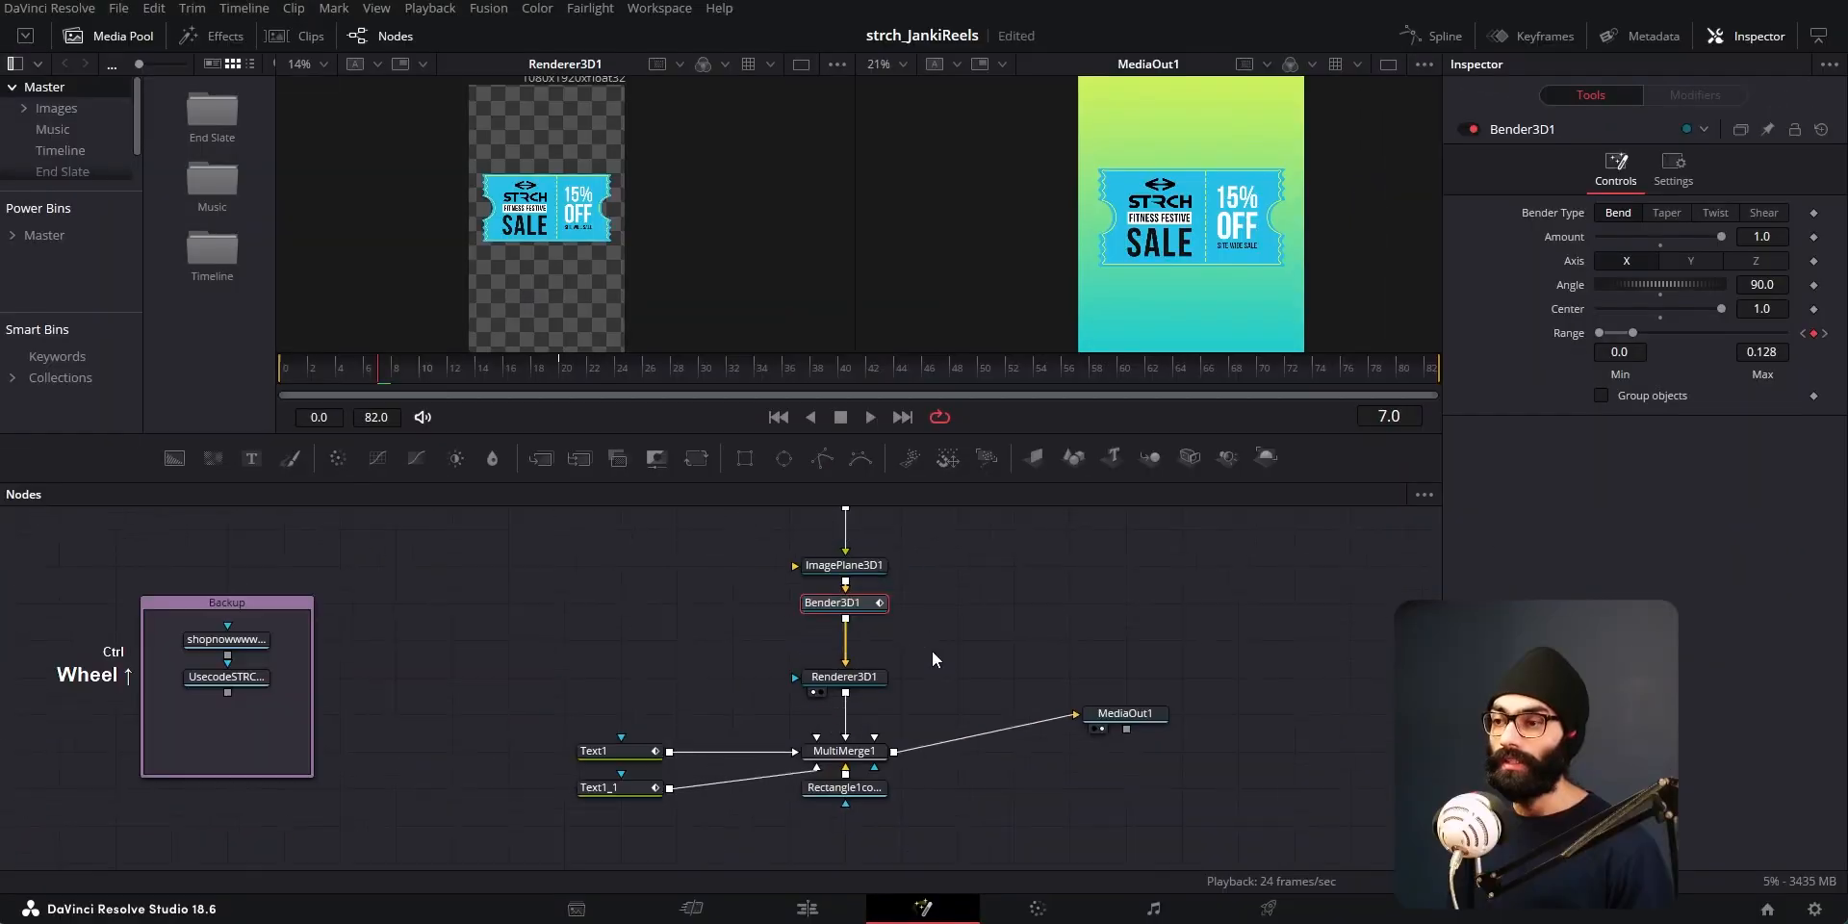
# Step: Return to the Edit page and move the playhead to the start of the Reel-2 timeline
pyautogui.keyDown('ctrl'); pyautogui.scroll(3, 932, 652); pyautogui.keyUp('ctrl')
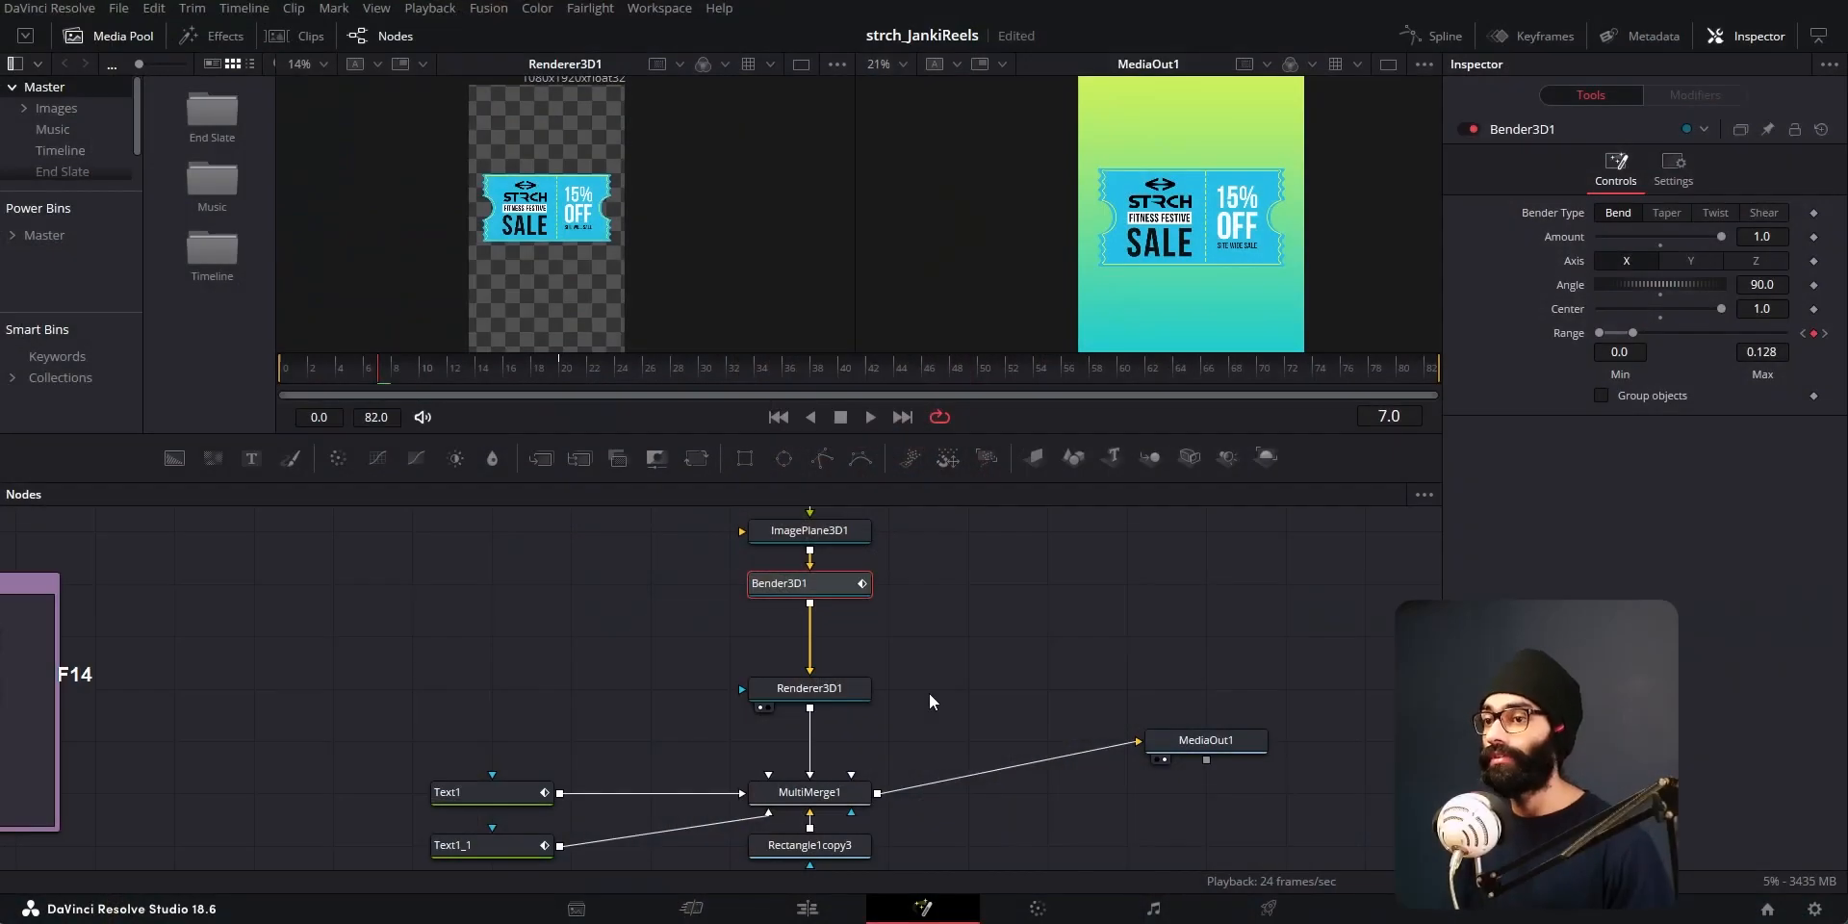
pyautogui.click(806, 910)
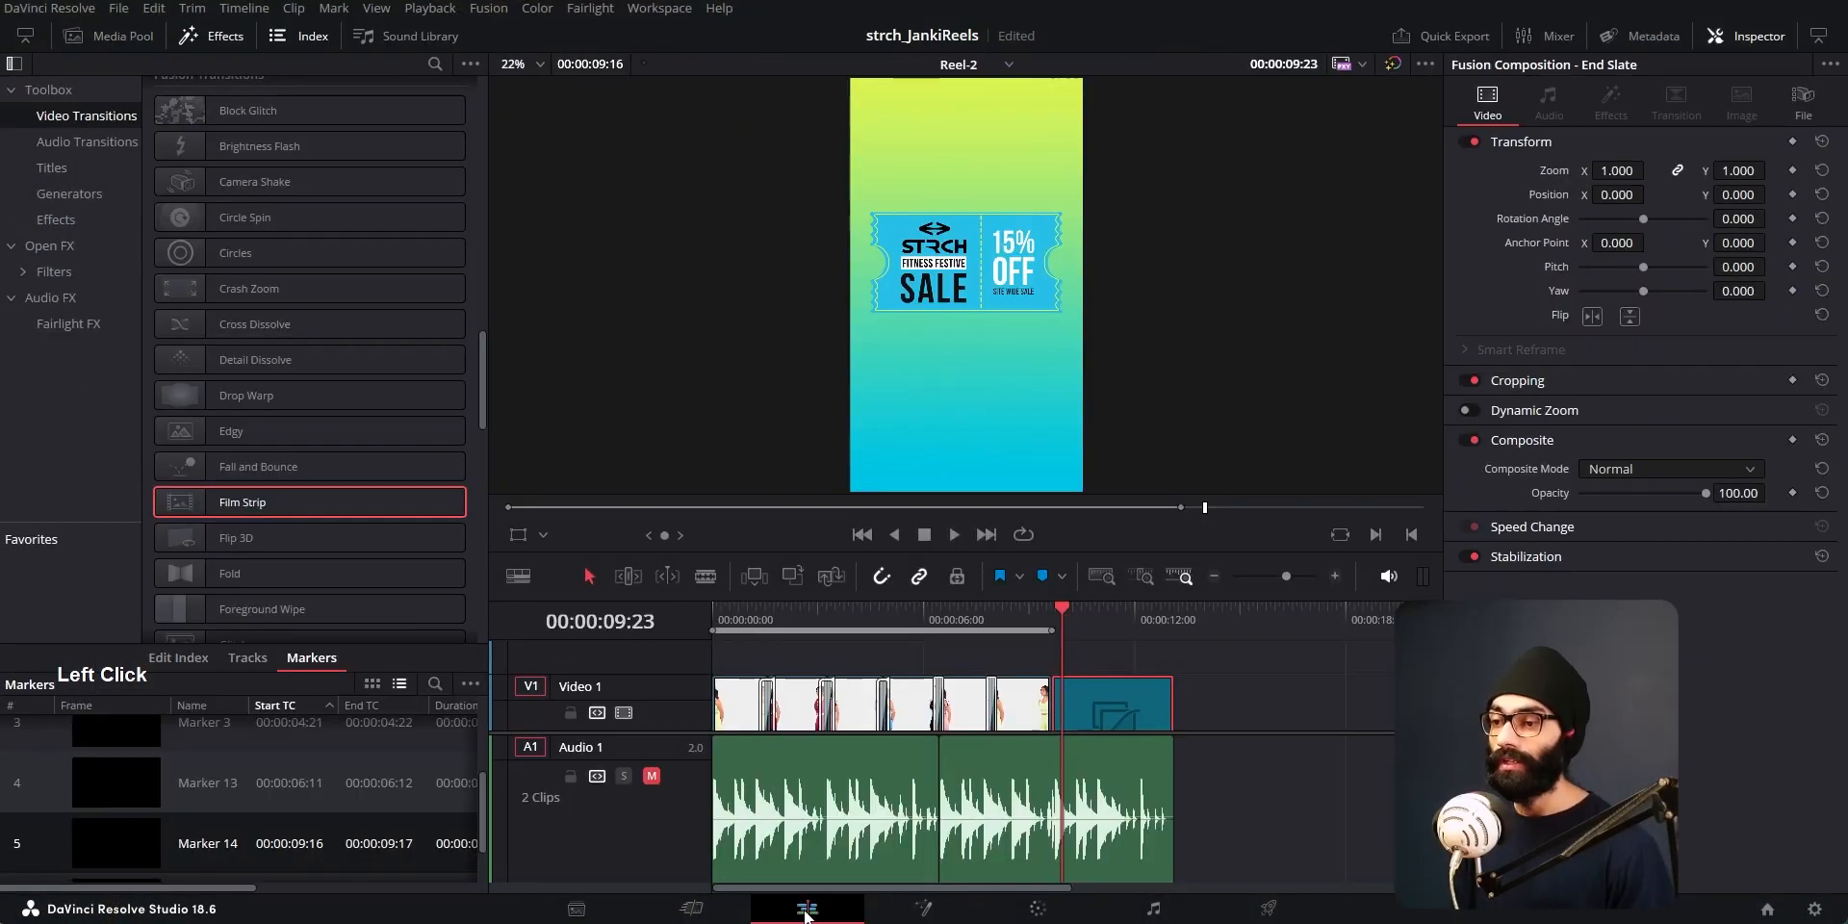
pyautogui.scroll(-1, 818, 747)
pyautogui.moveTo(872, 626); pyautogui.dragTo(706, 633)
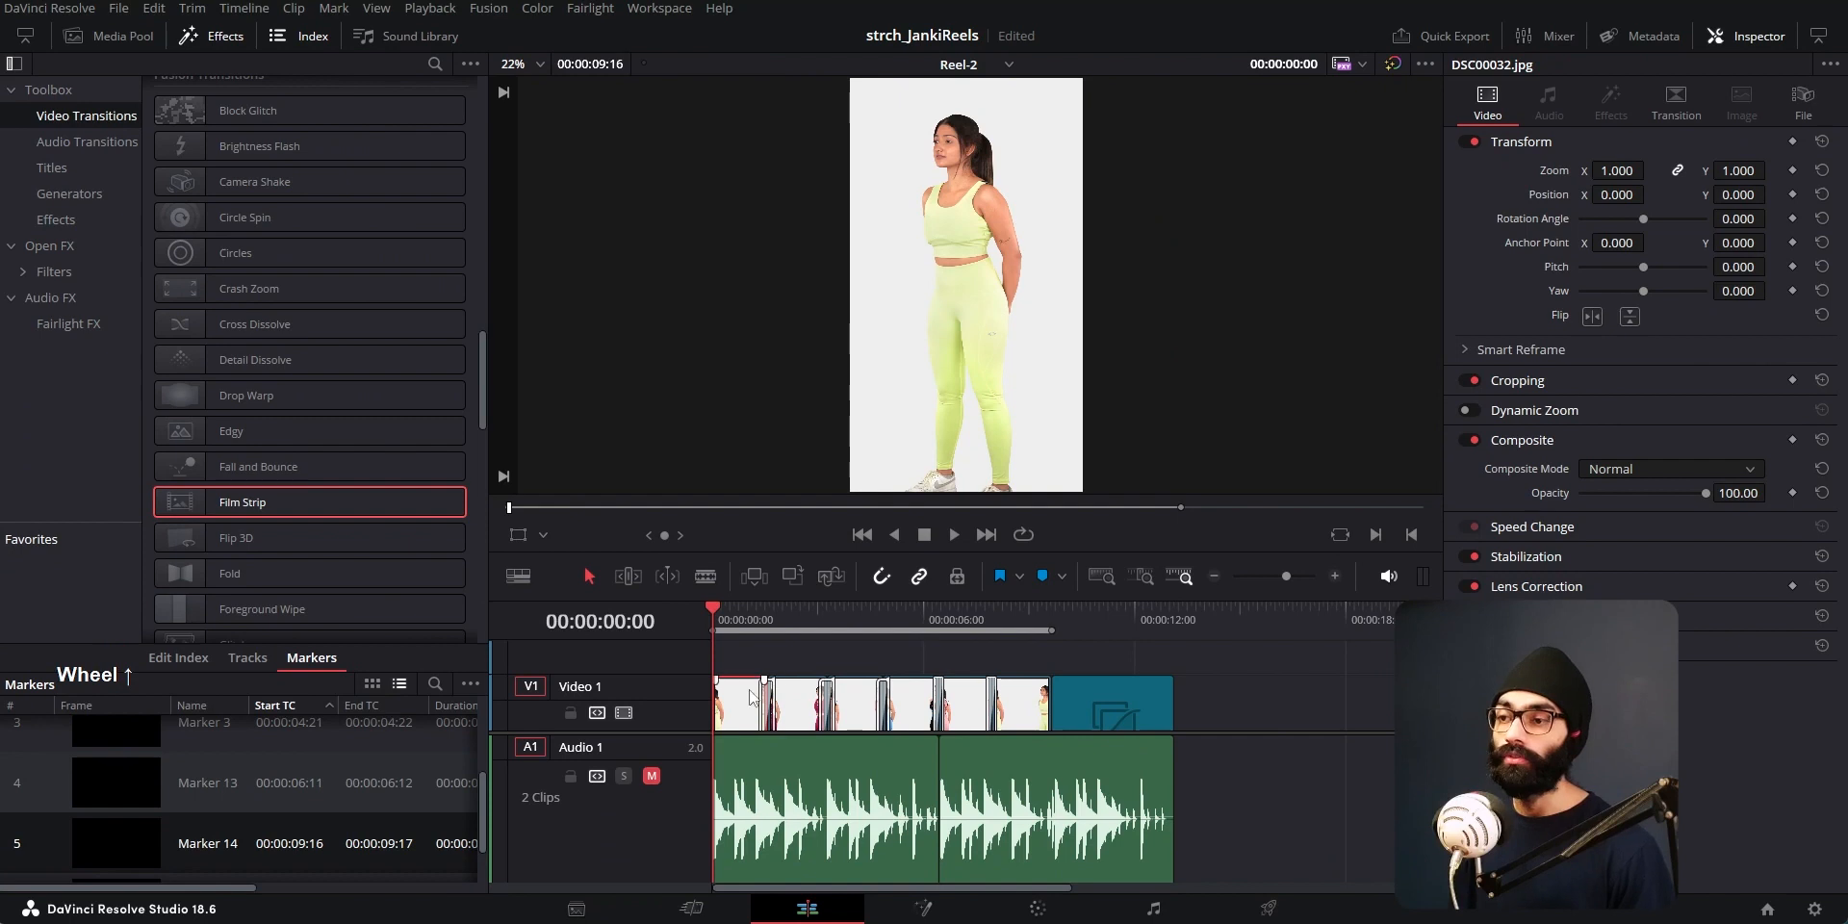
# Step: Inspect the first clip DSC00032.jpg's separate composition in Fusion and return to the Edit page
pyautogui.moveTo(741, 712); pyautogui.dragTo(744, 698)
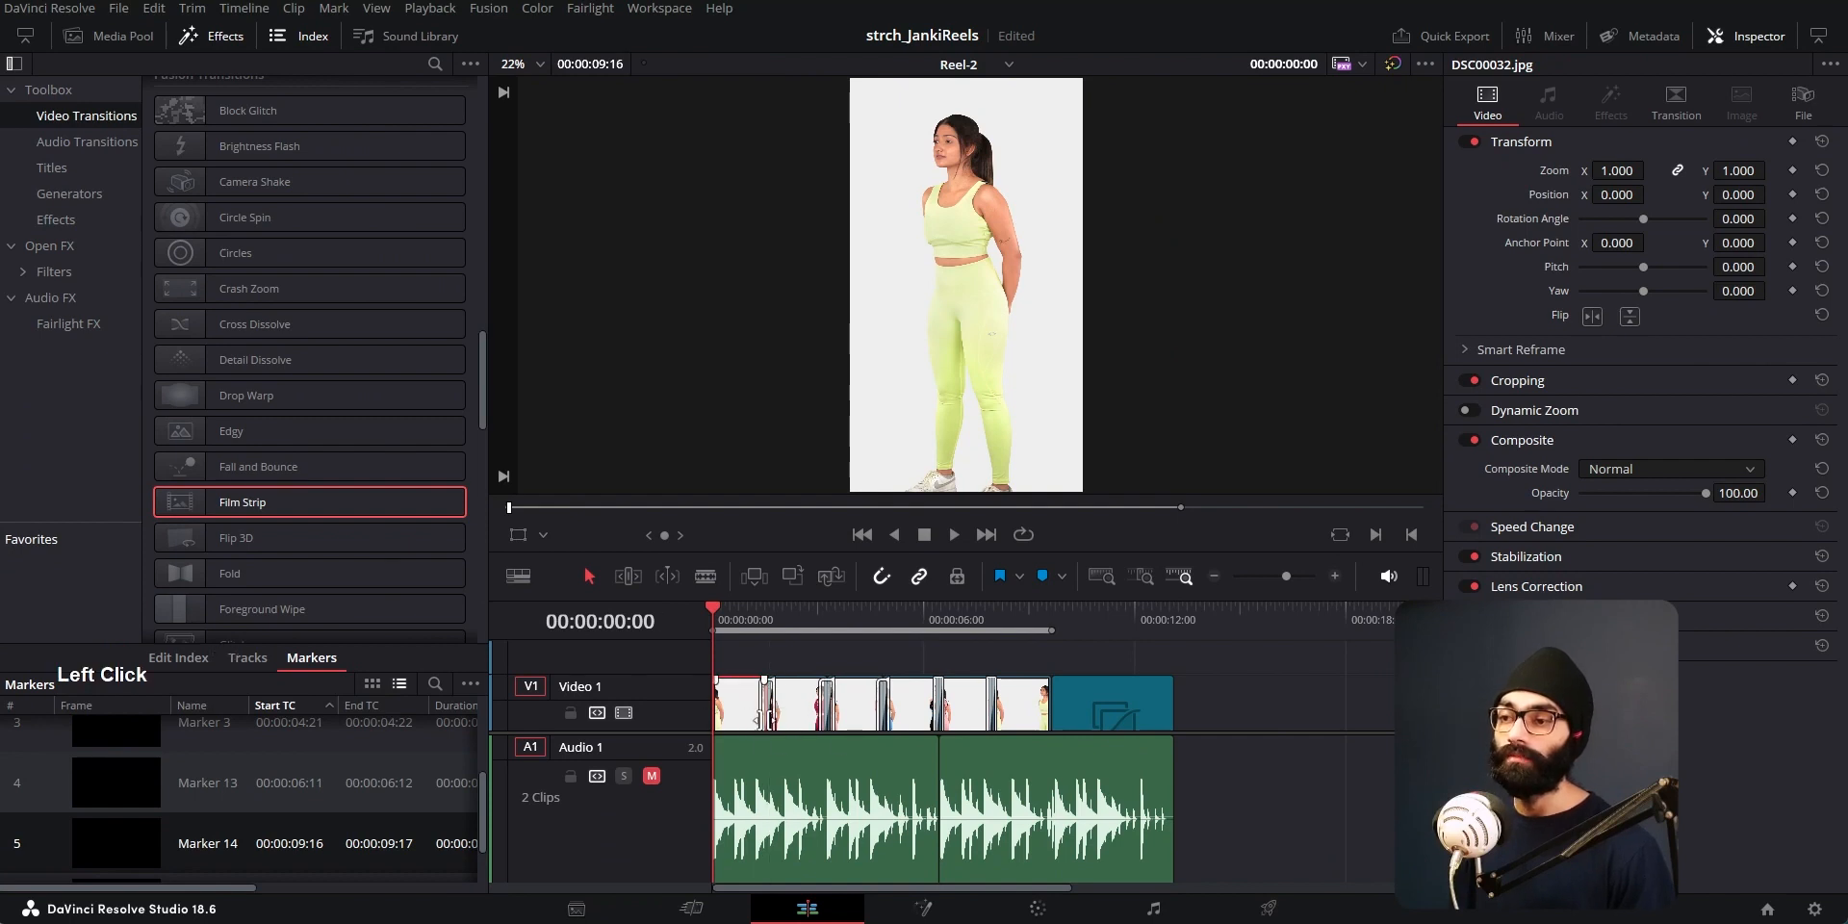
pyautogui.click(942, 914)
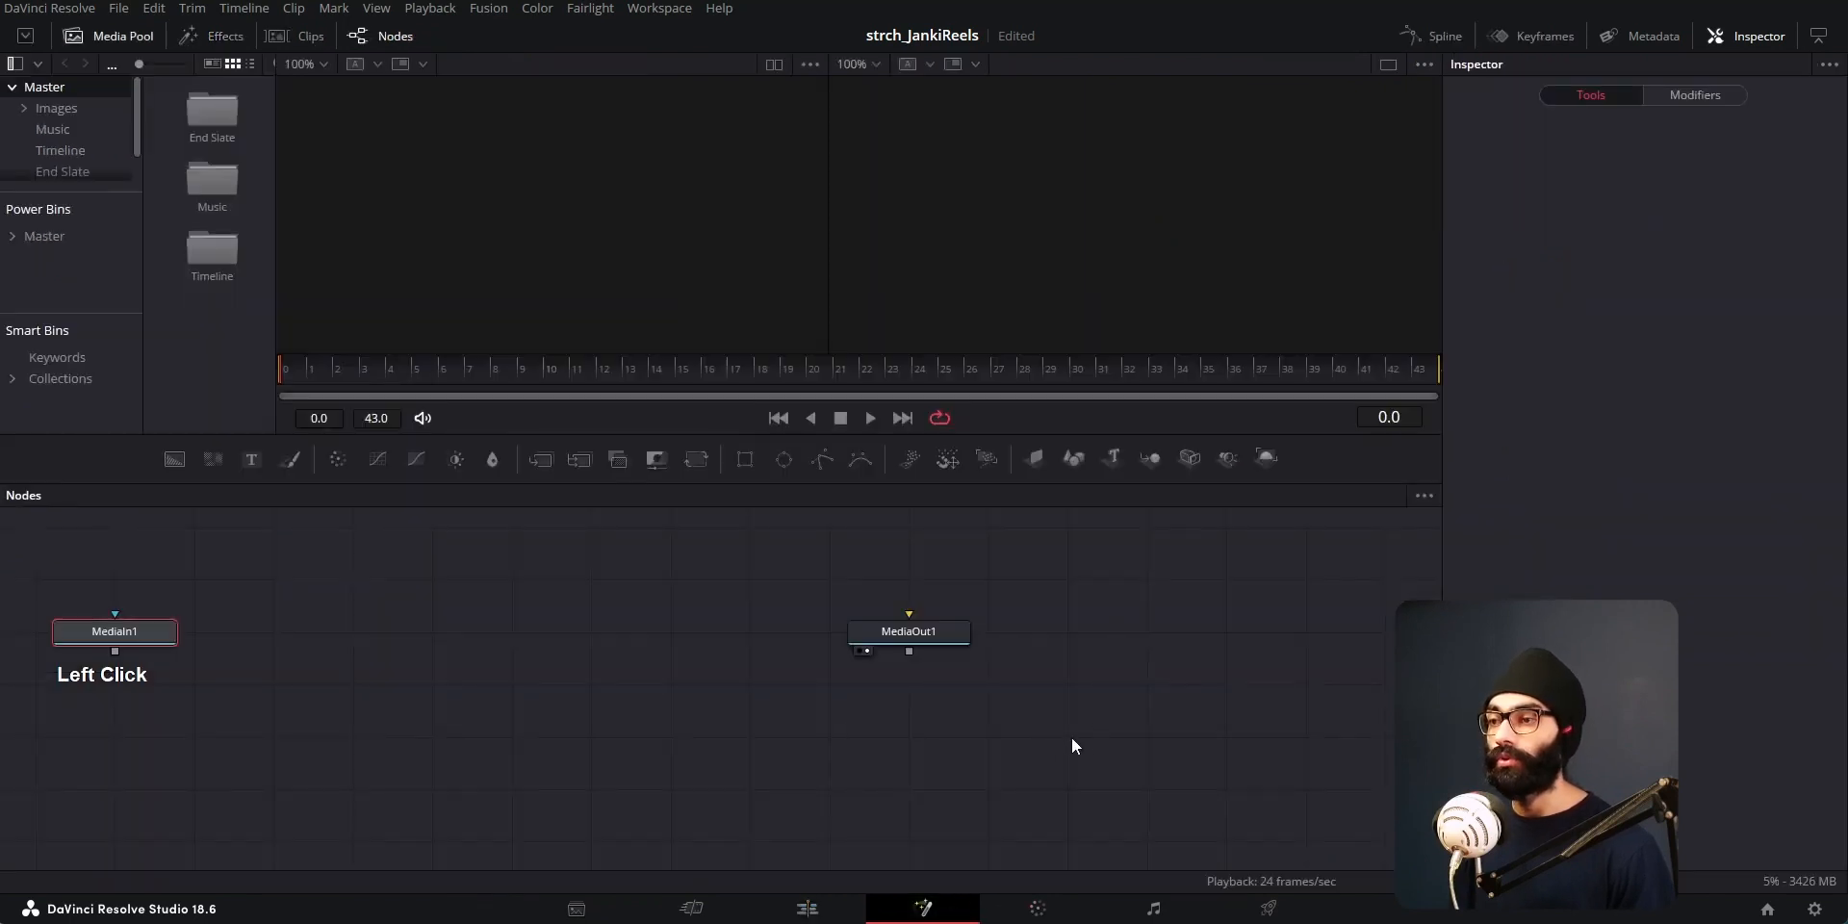
pyautogui.click(807, 908)
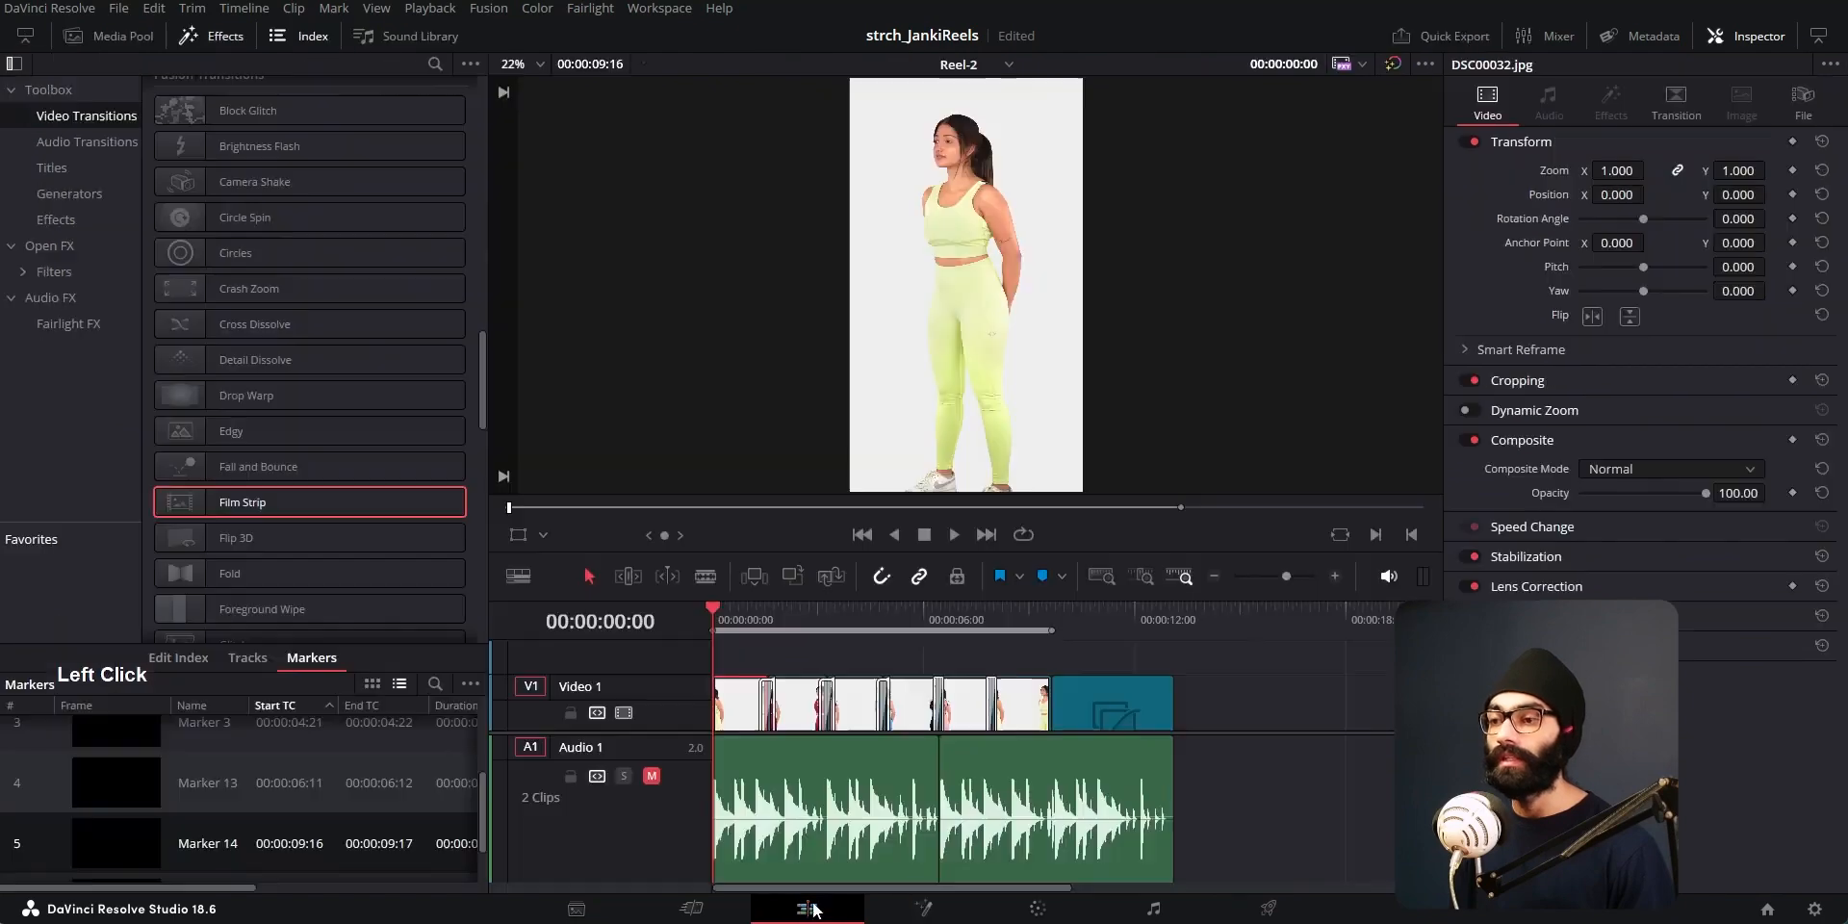
pyautogui.click(923, 908)
pyautogui.middleClick(780, 718)
pyautogui.click(847, 919)
# Step: Place the playhead on the End Slate clip at 00:00:11:07 and open its composition in Fusion to view the node tree
pyautogui.click(1212, 631)
pyautogui.click(1109, 633)
pyautogui.click(1171, 686)
pyautogui.click(1134, 703)
pyautogui.click(922, 908)
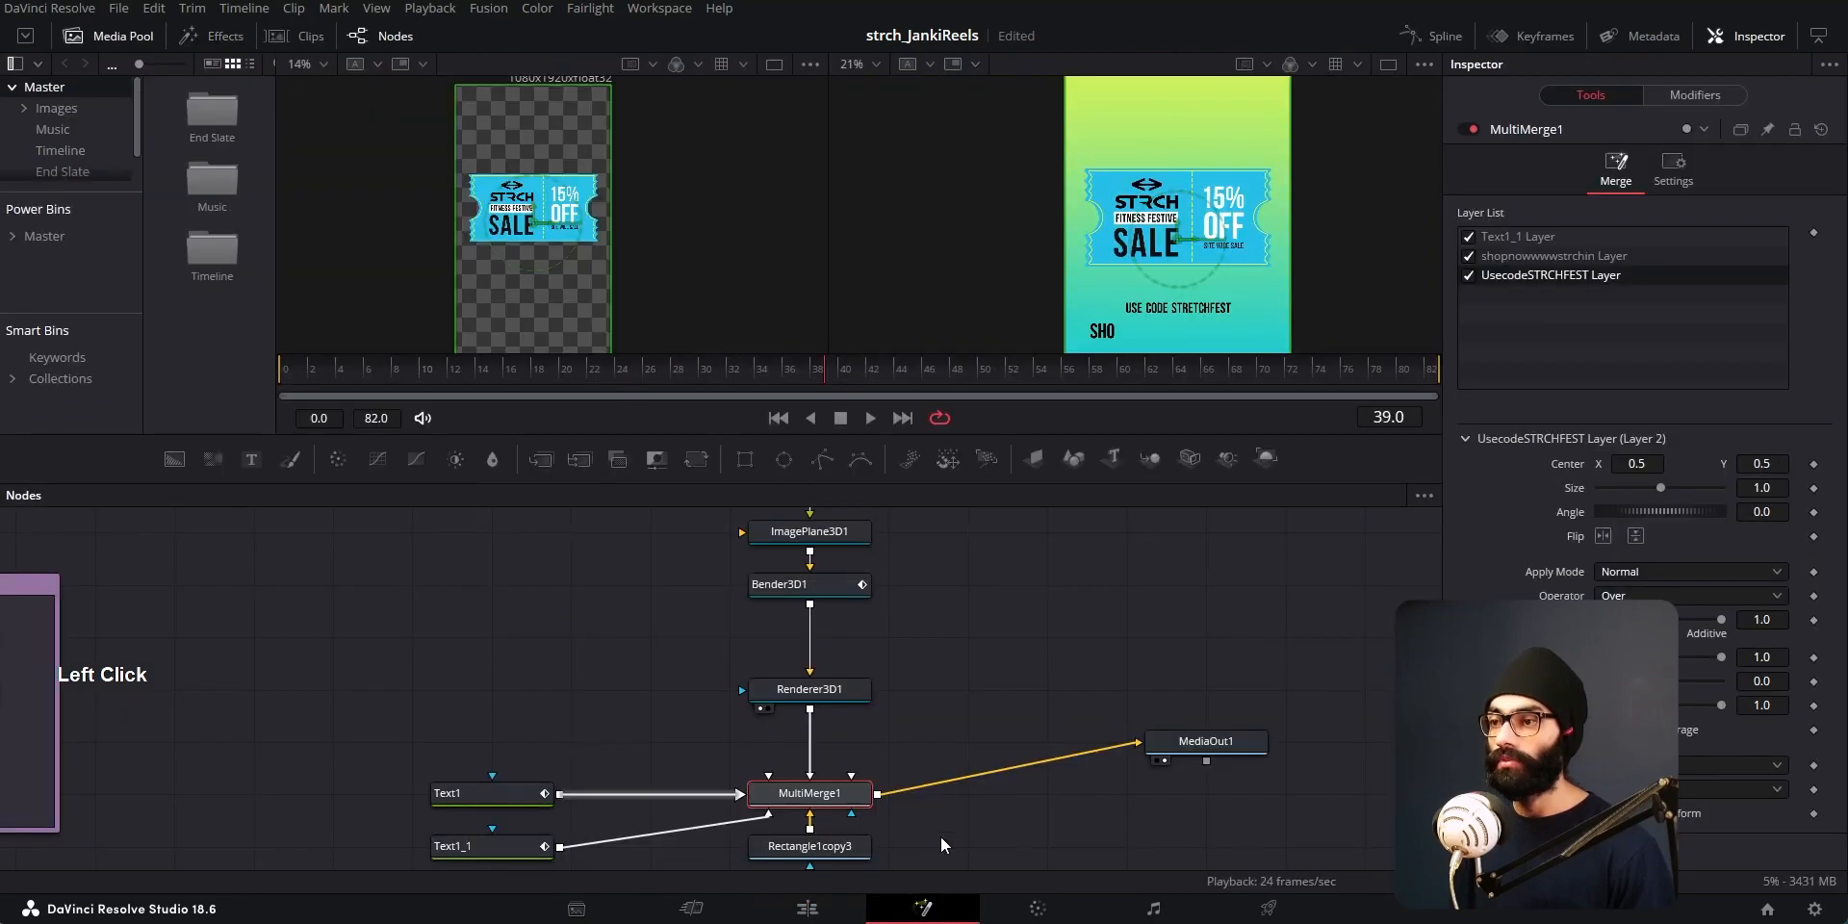
pyautogui.middleClick(969, 689)
pyautogui.scroll(-1, 967, 689)
pyautogui.scroll(-1, 961, 685)
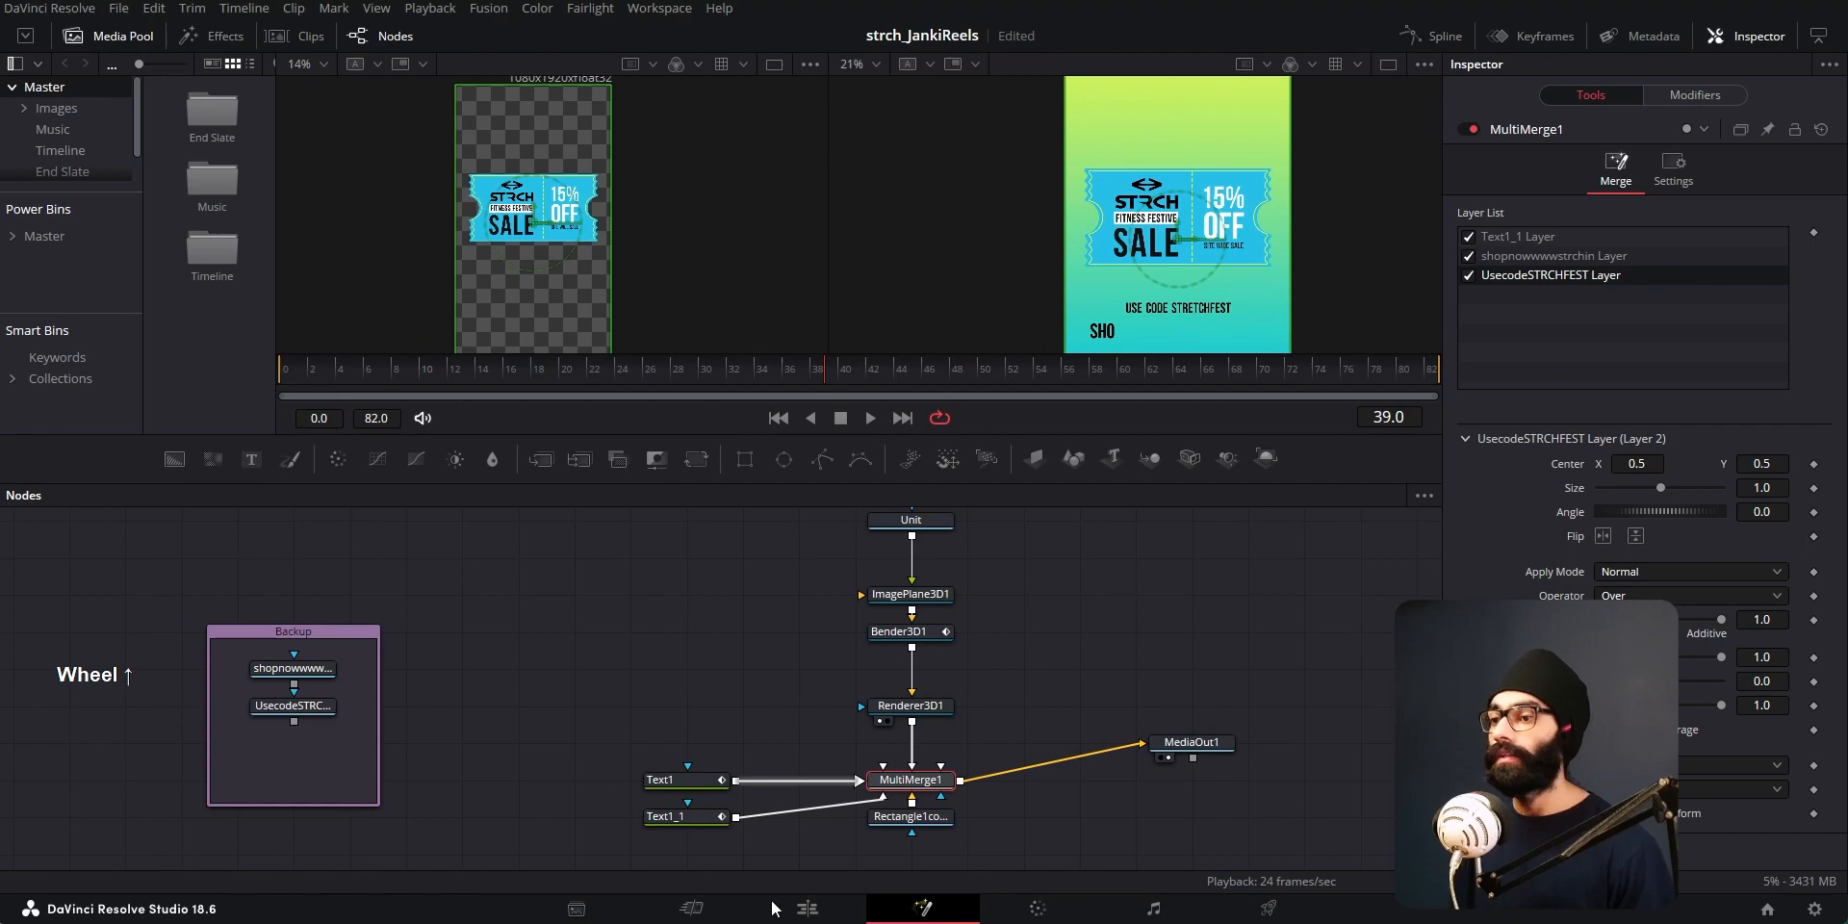
# Step: Return to the Edit page and scrub through the product image clips of Reel-2
pyautogui.click(807, 908)
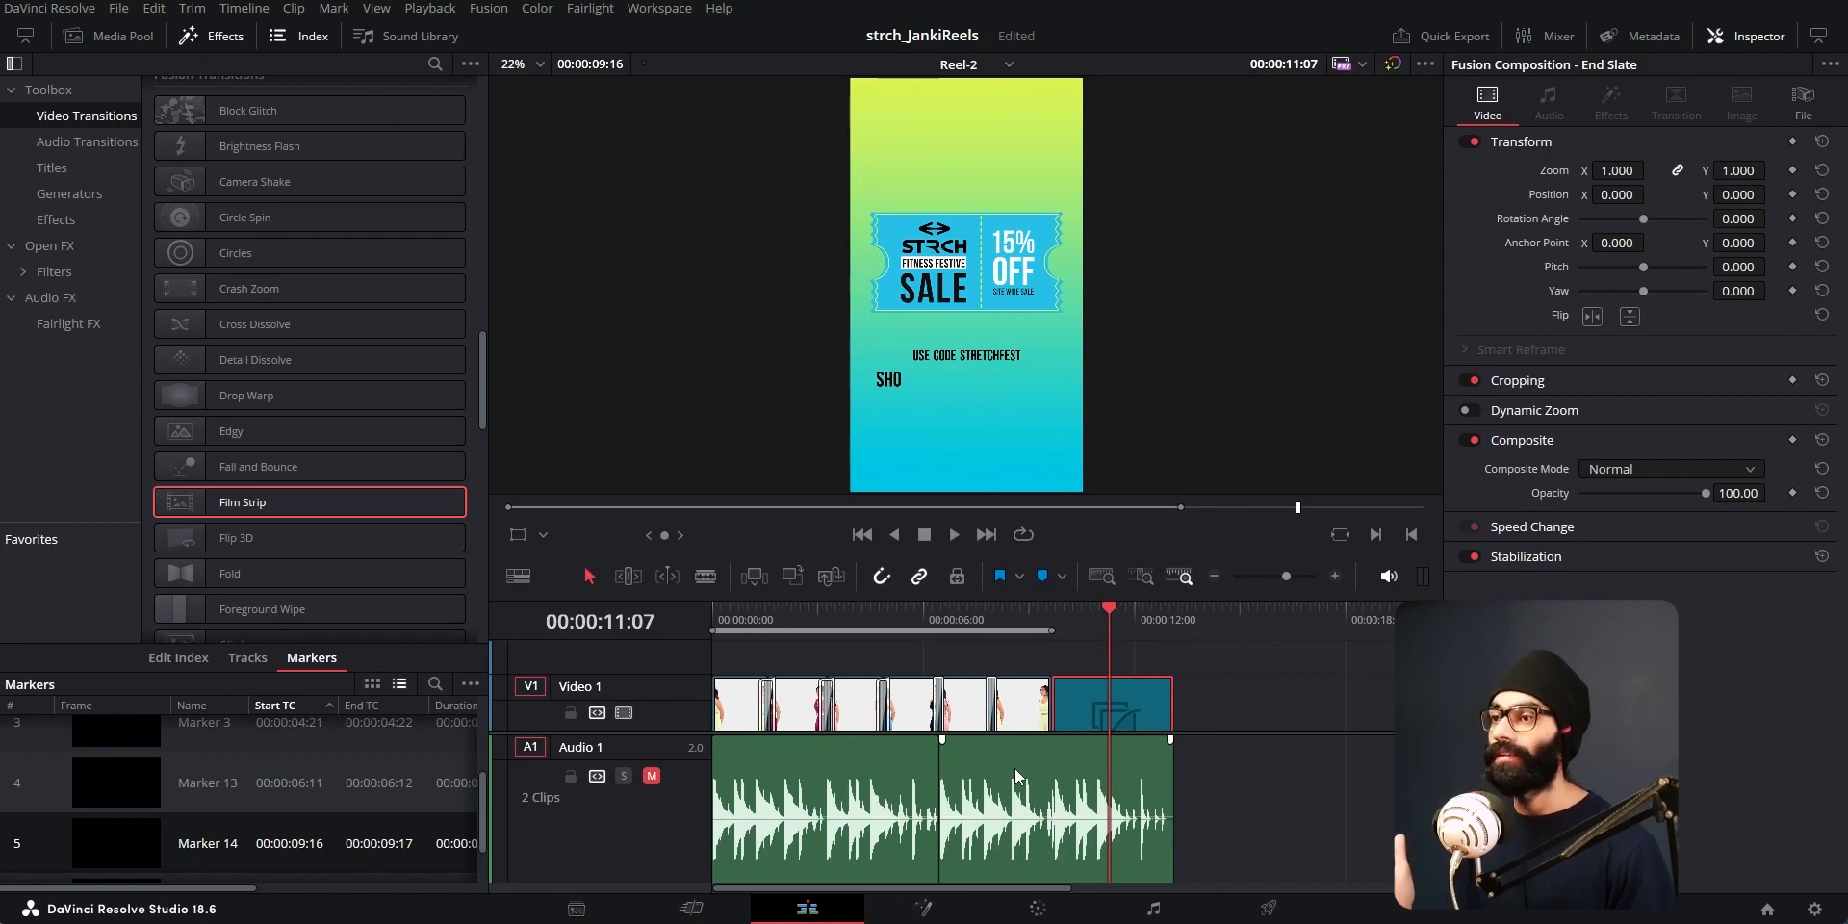
pyautogui.moveTo(760, 627); pyautogui.dragTo(848, 648)
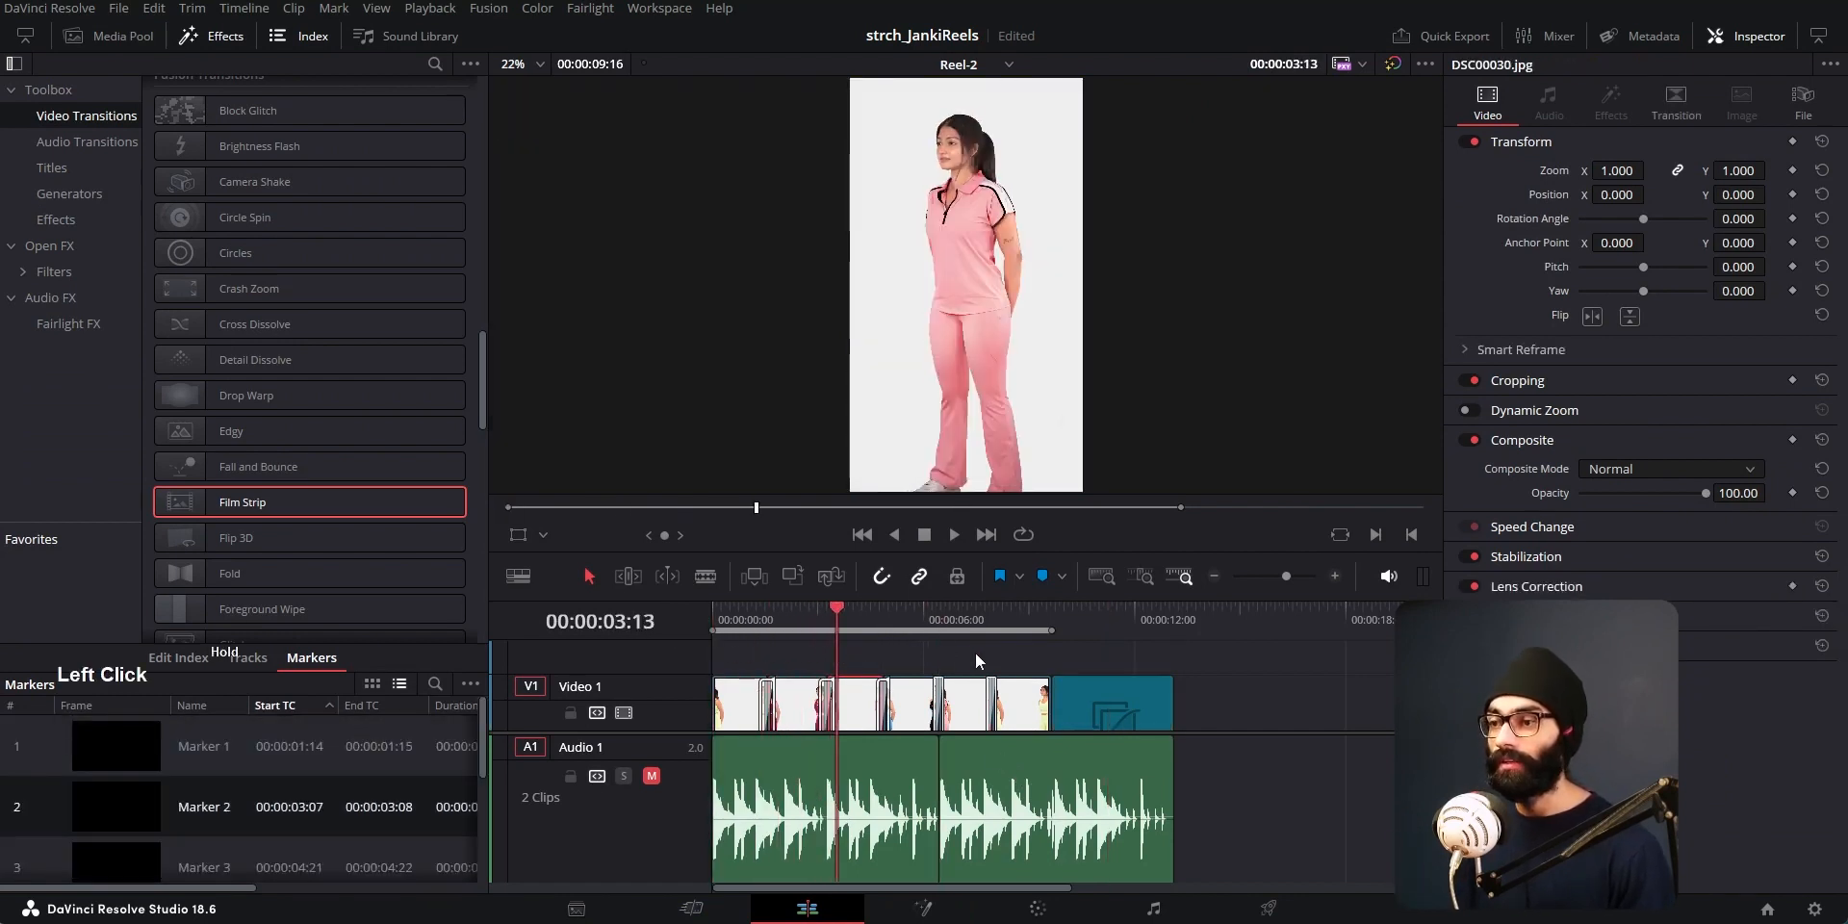
pyautogui.click(812, 610)
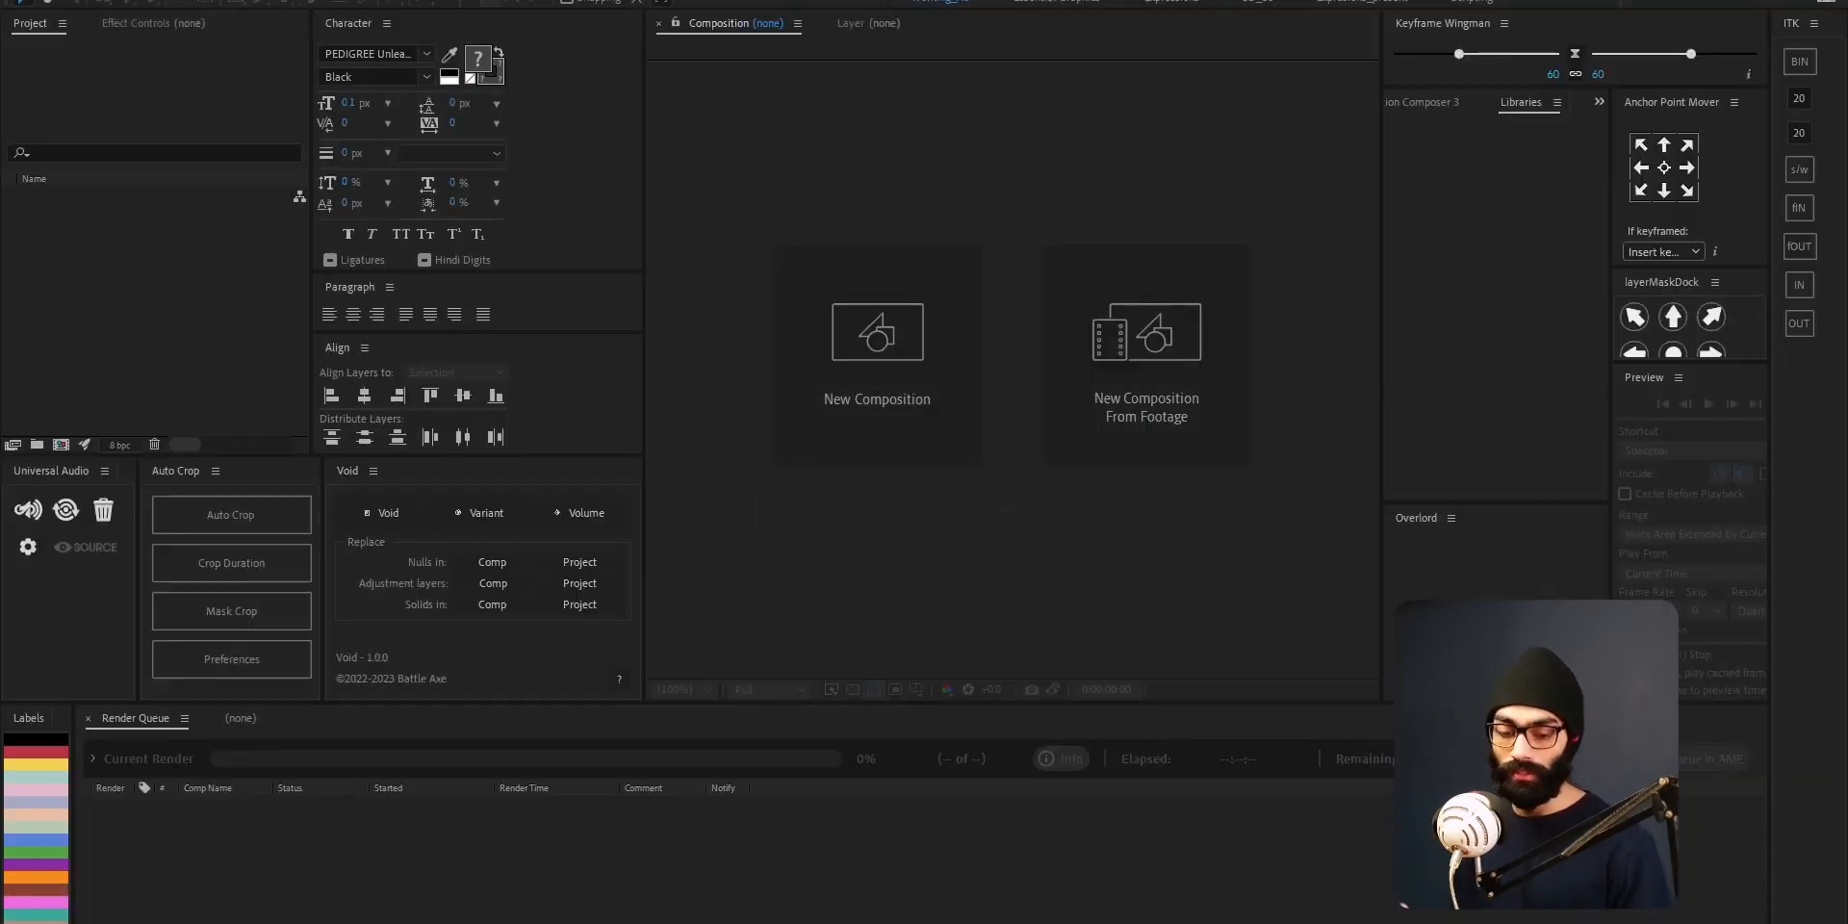
# Step: Switch to After Effects, open the recent project Janki Reels.aep and scrub janki_reel2_base_1 to 0:00:01:22
pyautogui.press('super+F14')
pyautogui.moveTo(1126, 3); pyautogui.dragTo(1847, 91)
pyautogui.press('super+F14')
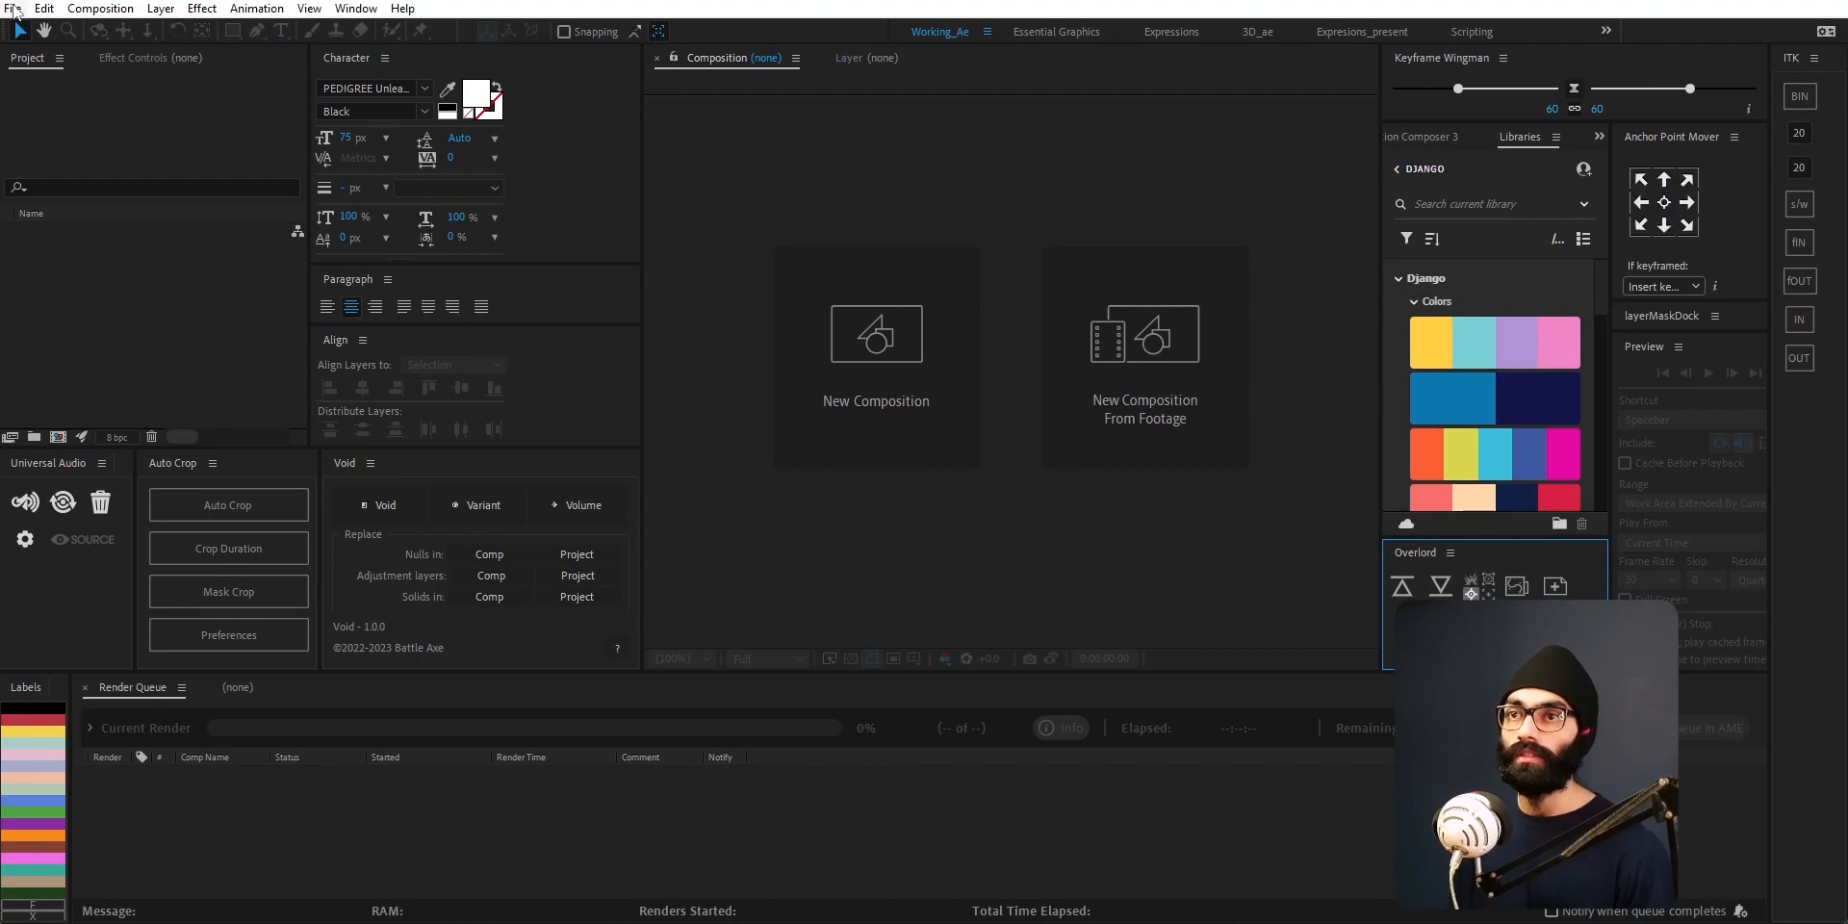
pyautogui.click(14, 9)
pyautogui.moveTo(125, 96)
pyautogui.click(578, 91)
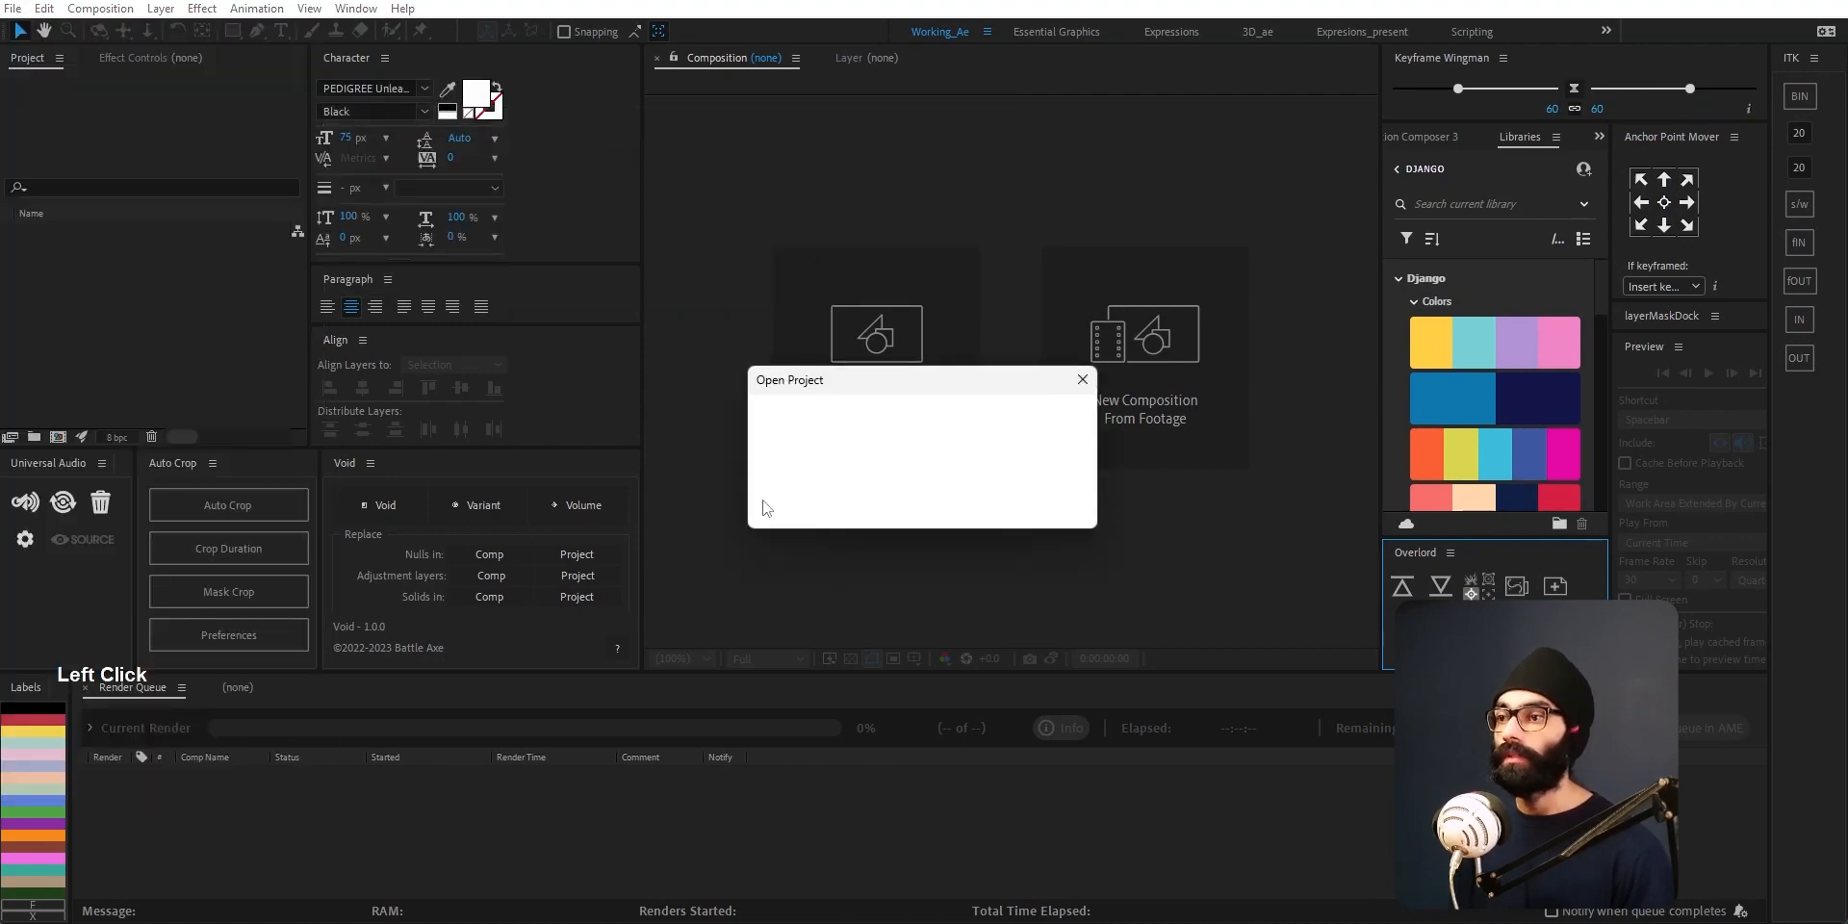
pyautogui.moveTo(722, 727); pyautogui.dragTo(849, 743)
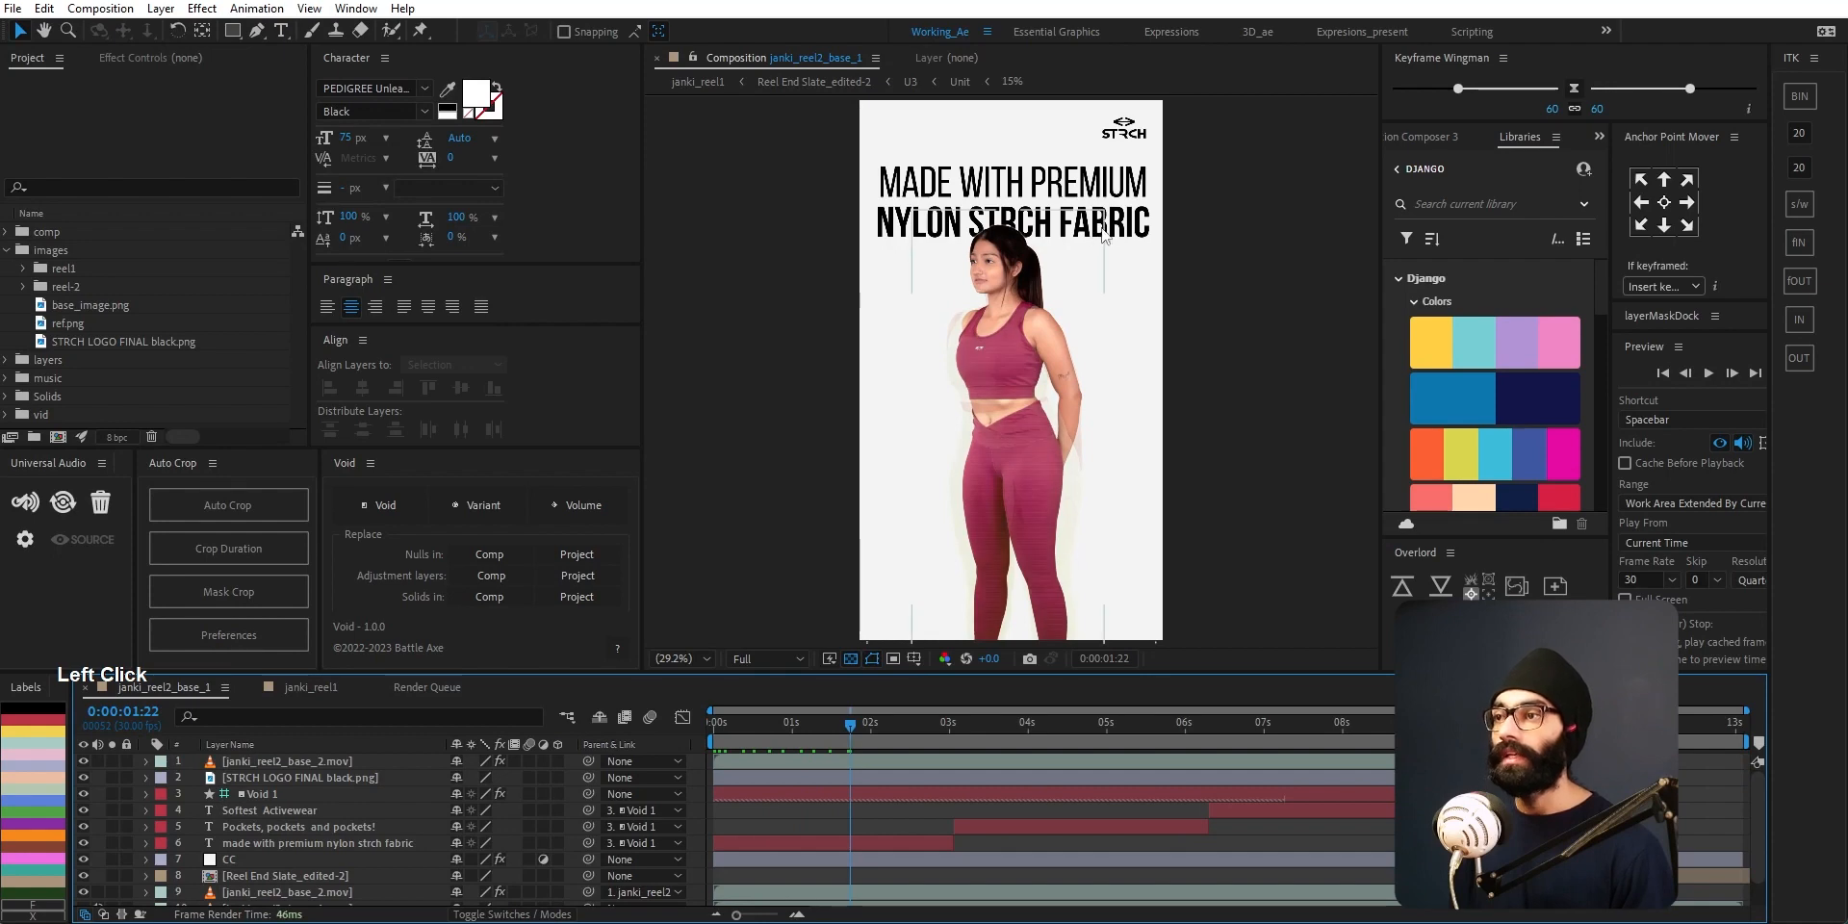
# Step: Switch to DaVinci Resolve, scrub the Reel-2 timeline to 00:00:00:15 for comparison, and return to After Effects
pyautogui.hotkey('alt', 'Tab')
pyautogui.click(1071, 328)
pyautogui.moveTo(845, 635); pyautogui.dragTo(806, 639)
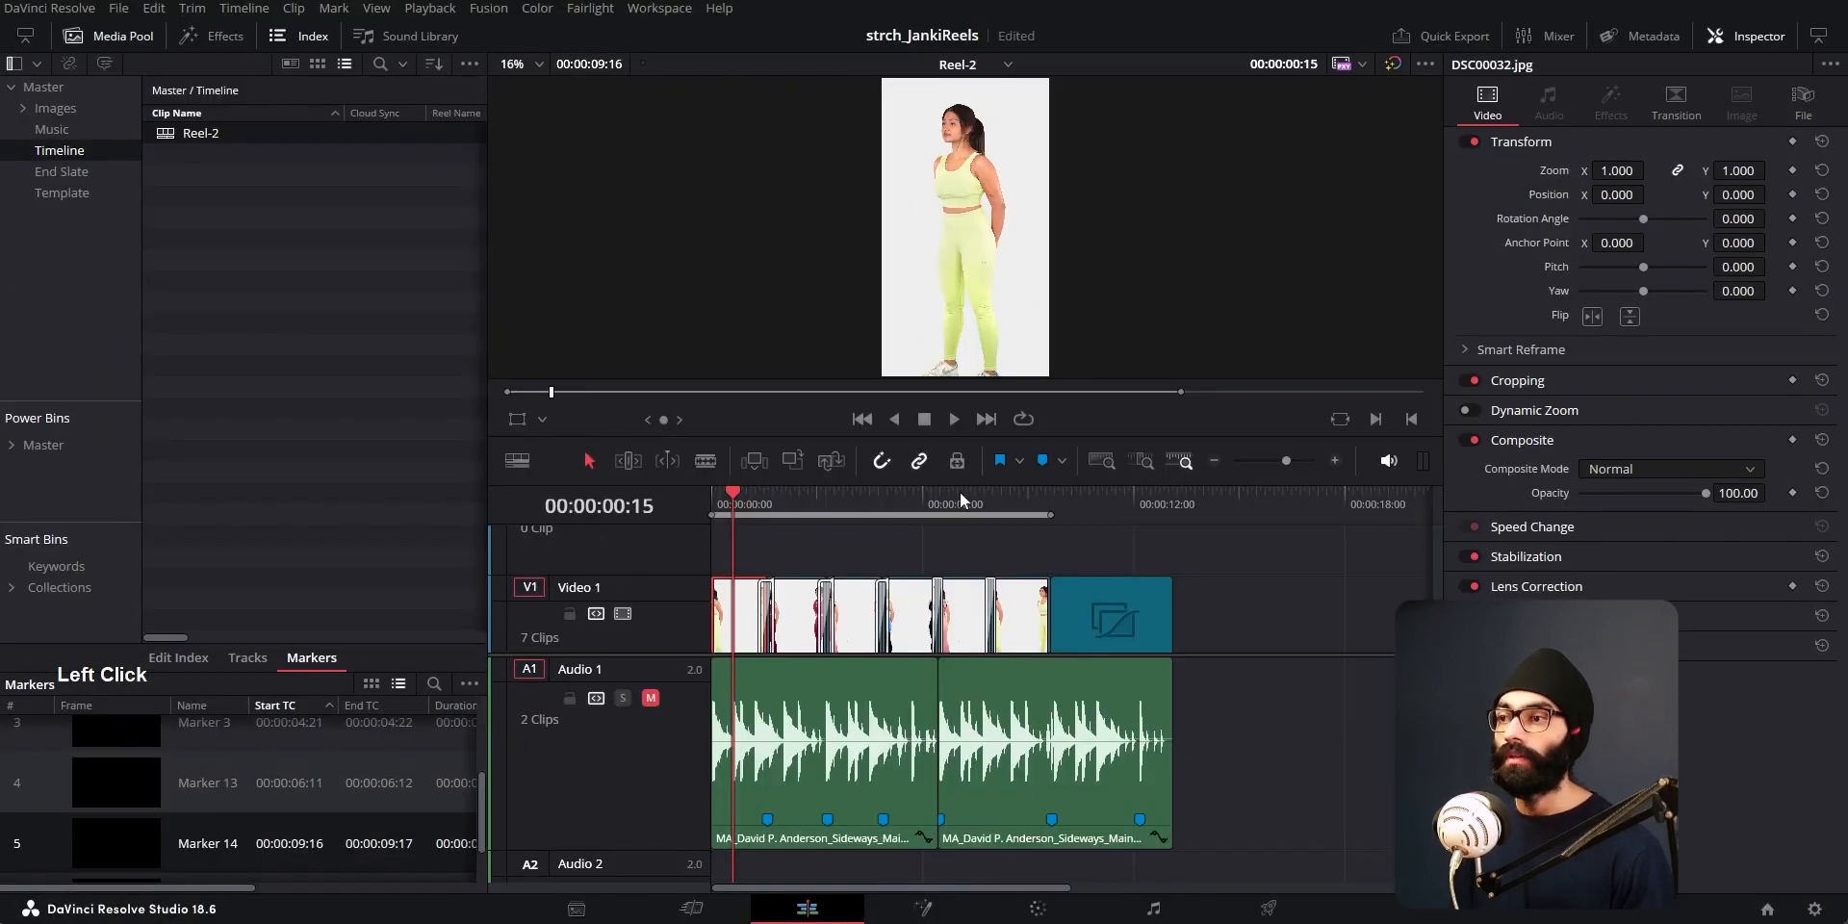
pyautogui.hotkey('alt', 'Tab')
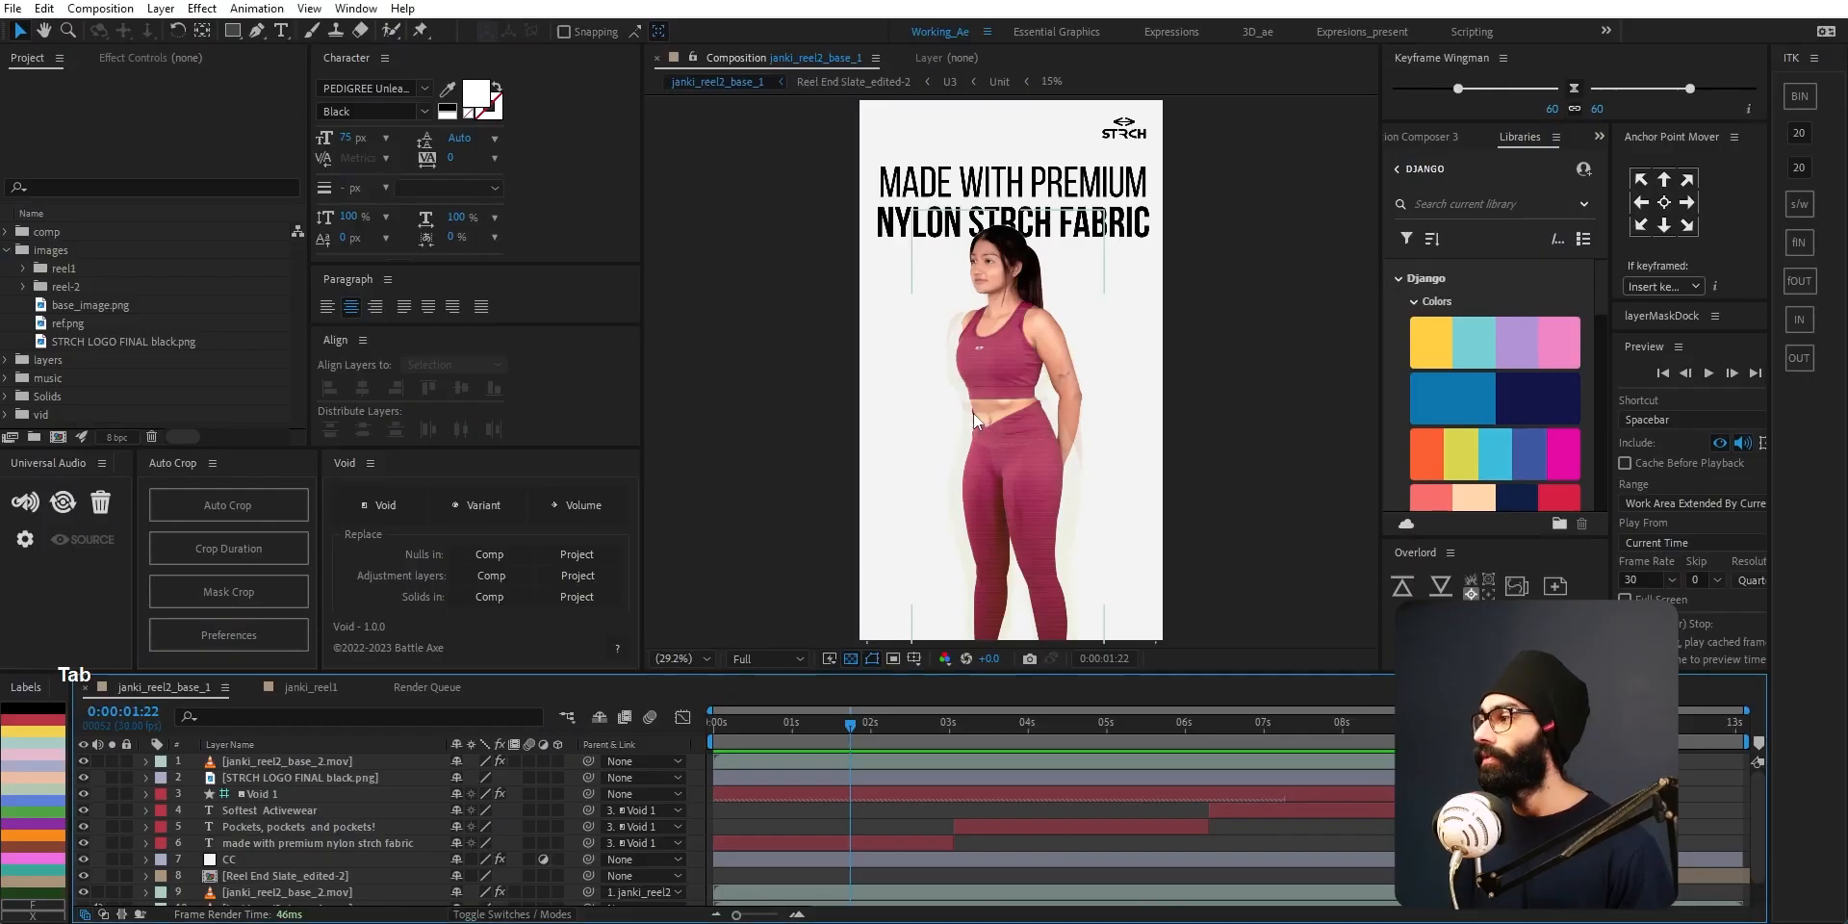
# Step: Scrub janki_reel2_base_1 into the end slate and open the nested composition Reel End Slate_edited-2 to view its layers
pyautogui.moveTo(743, 722); pyautogui.dragTo(1476, 835)
pyautogui.click(1059, 226)
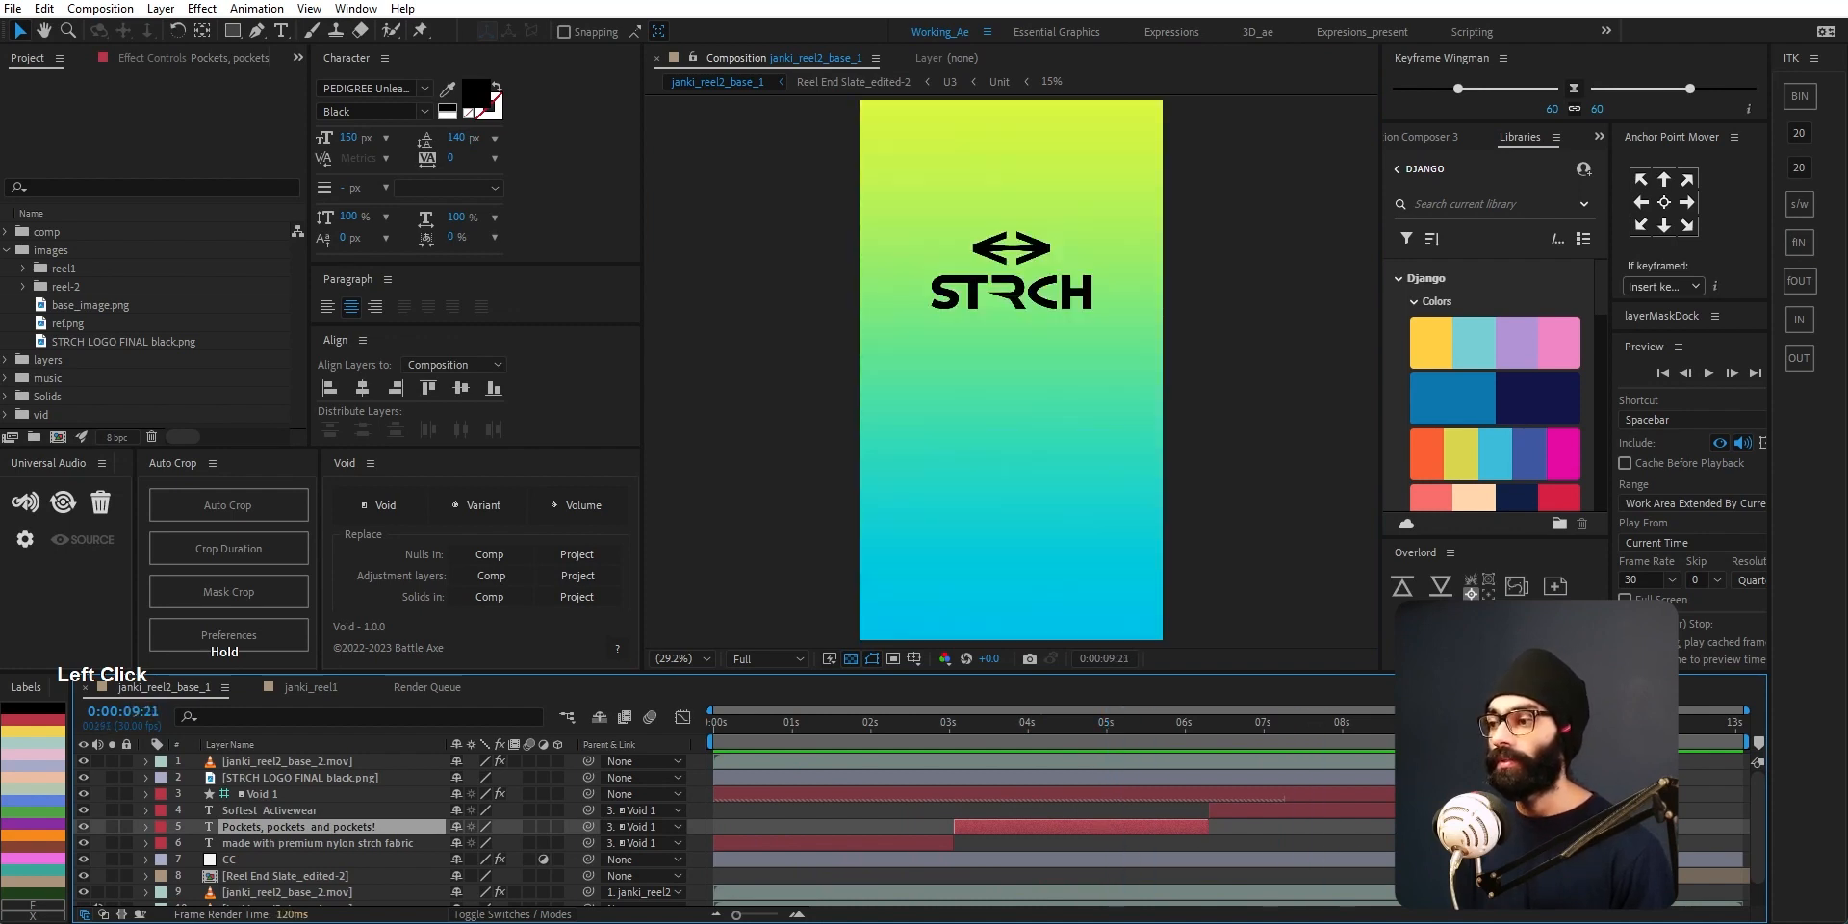
pyautogui.doubleClick(1044, 409)
pyautogui.moveTo(826, 738); pyautogui.dragTo(875, 763)
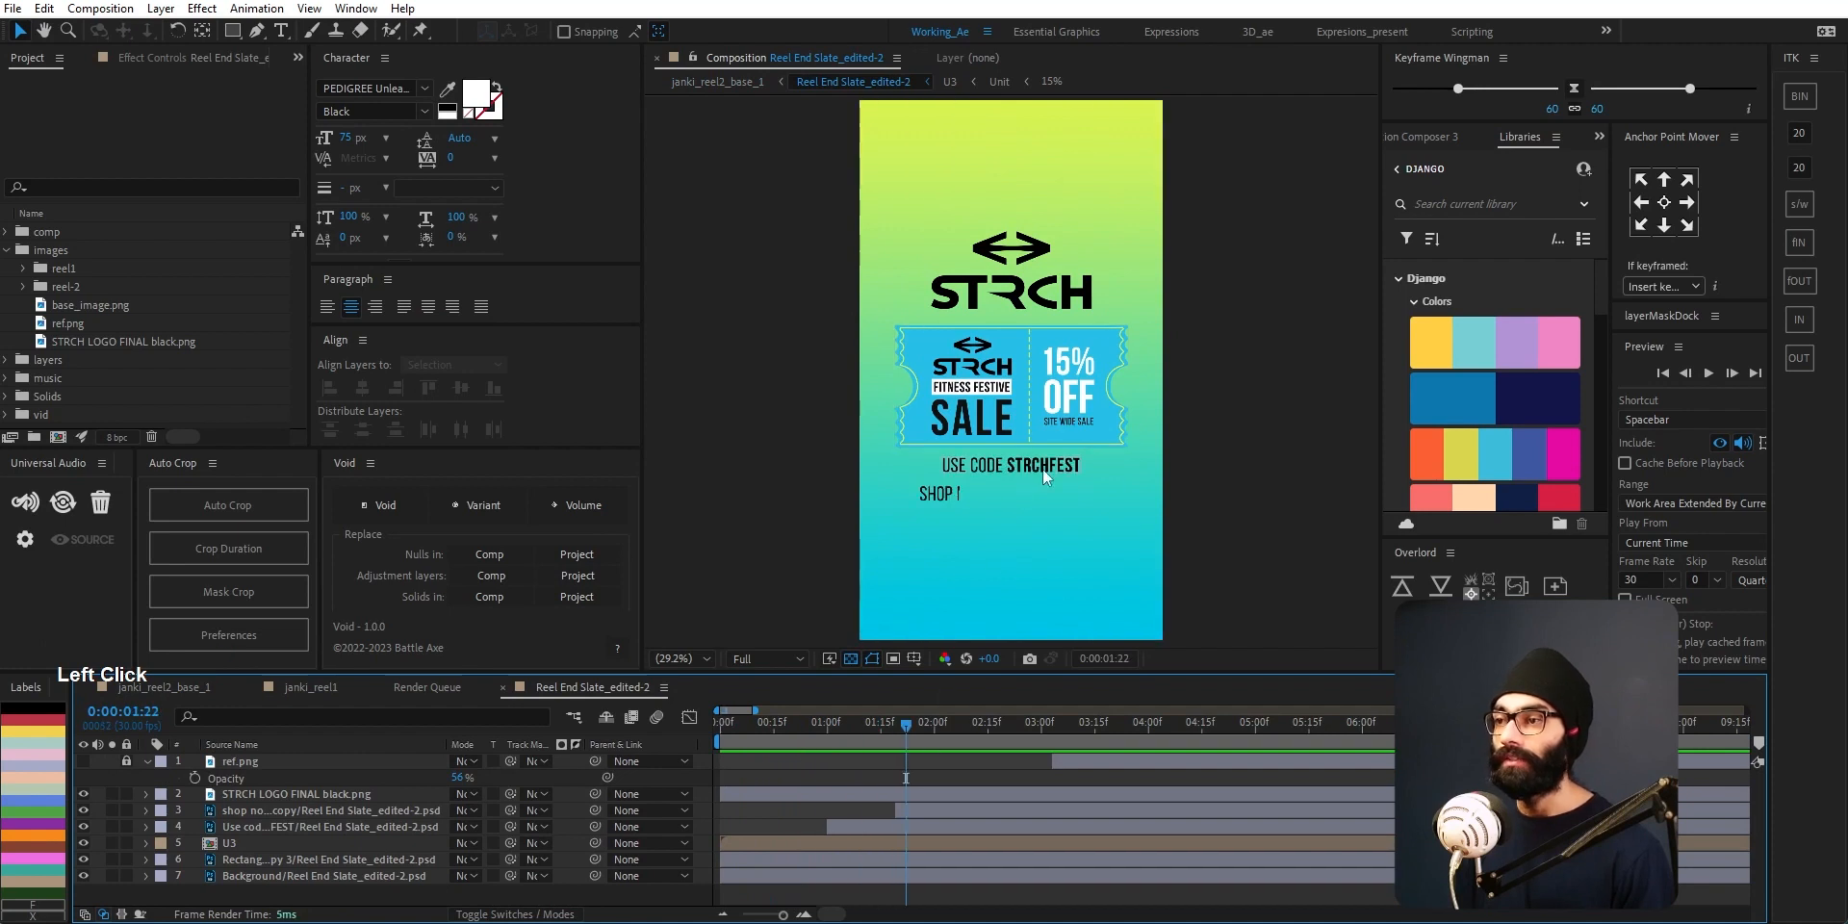
# Step: Scrub the end slate's text animation to 0:00:03:11 and go back to the parent composition janki_reel2_base_1
pyautogui.click(1018, 459)
pyautogui.click(851, 736)
pyautogui.moveTo(850, 737); pyautogui.dragTo(1065, 784)
pyautogui.press('Tab')
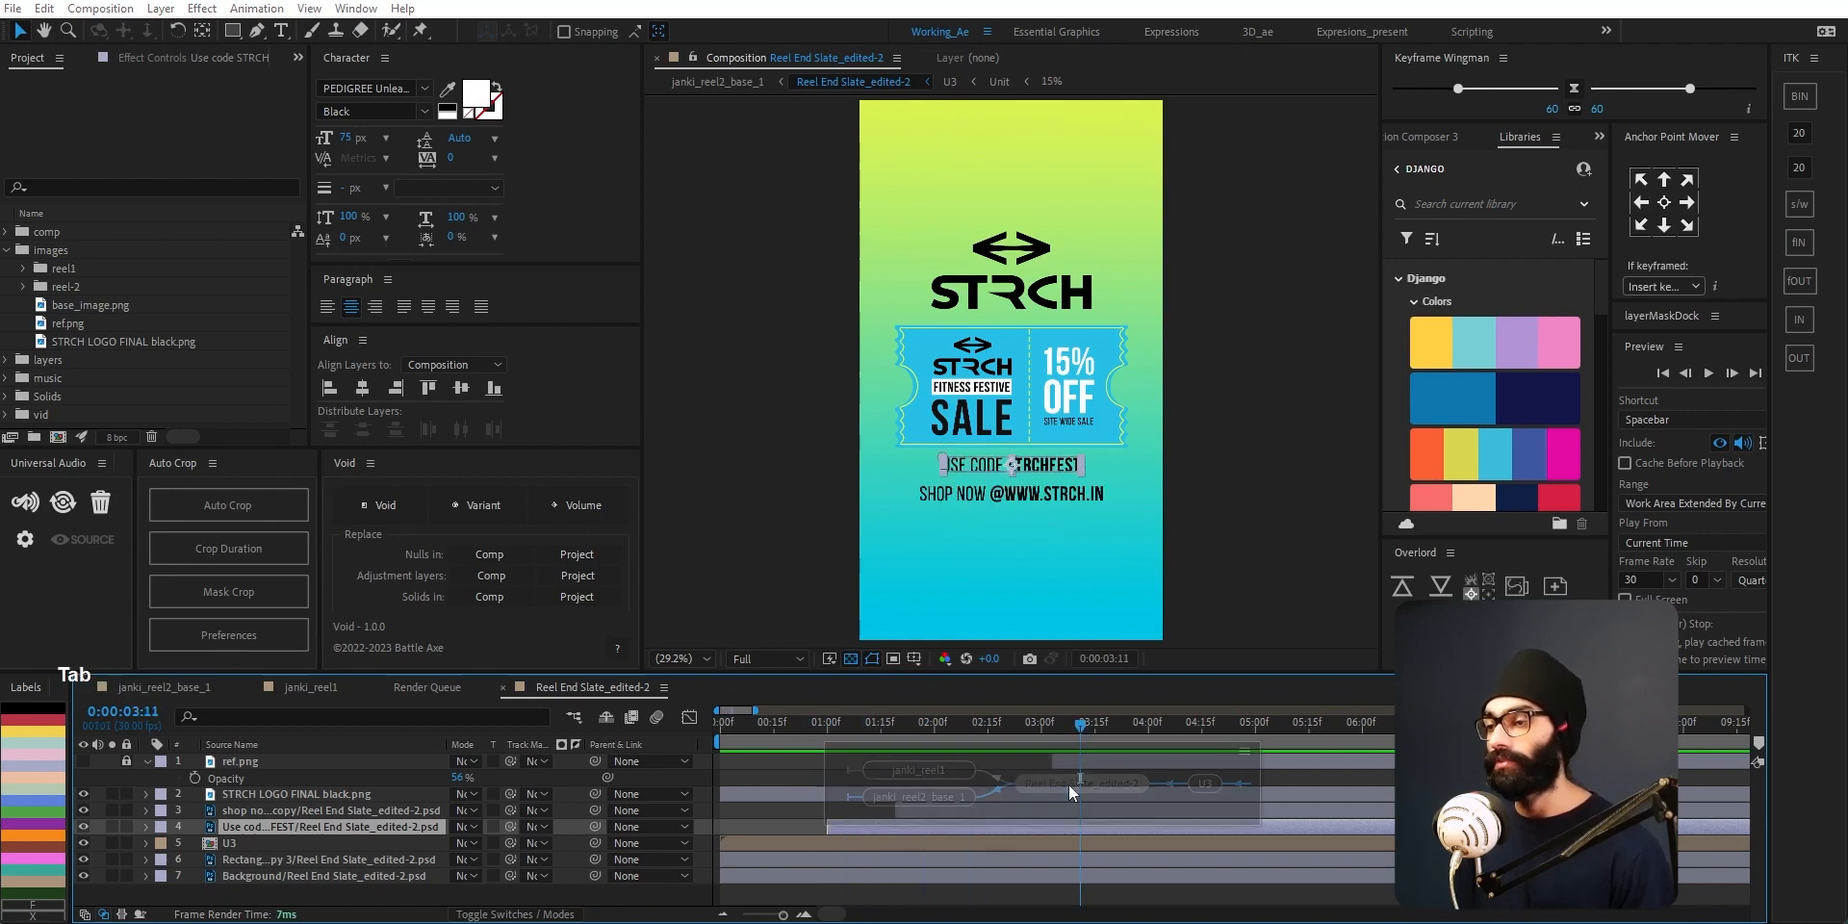
pyautogui.click(955, 788)
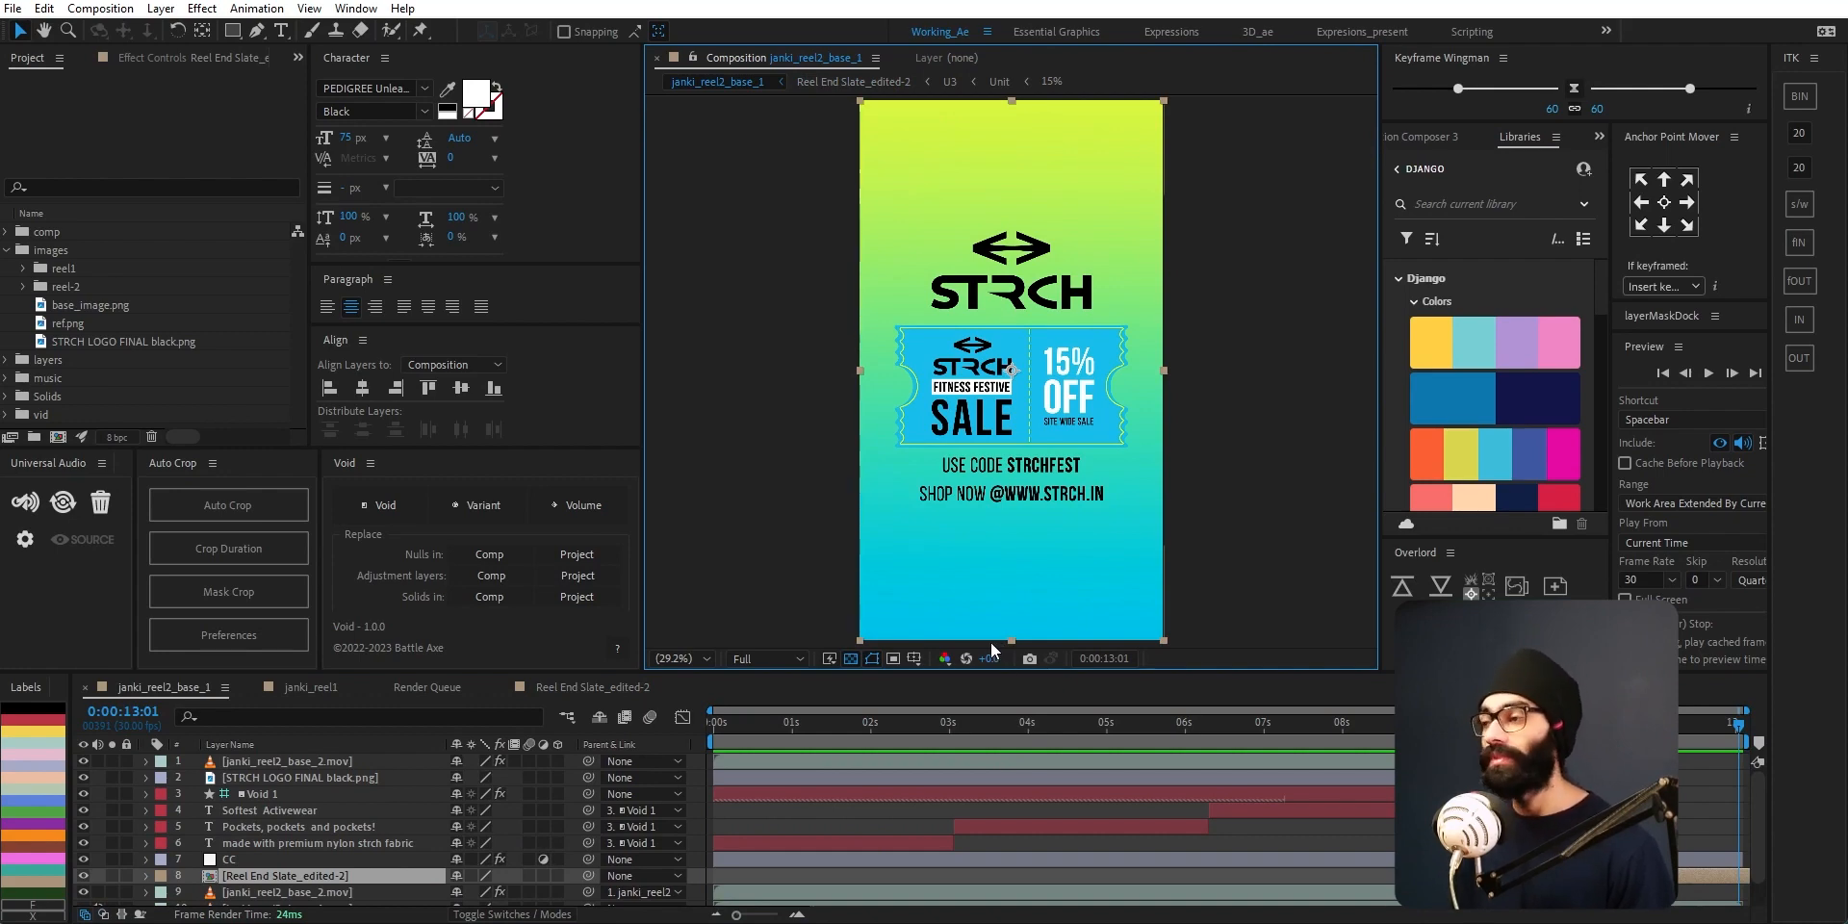
# Step: Check the Reel-2 edit in DaVinci Resolve and come back to After Effects
pyautogui.hotkey('alt', 'Tab')
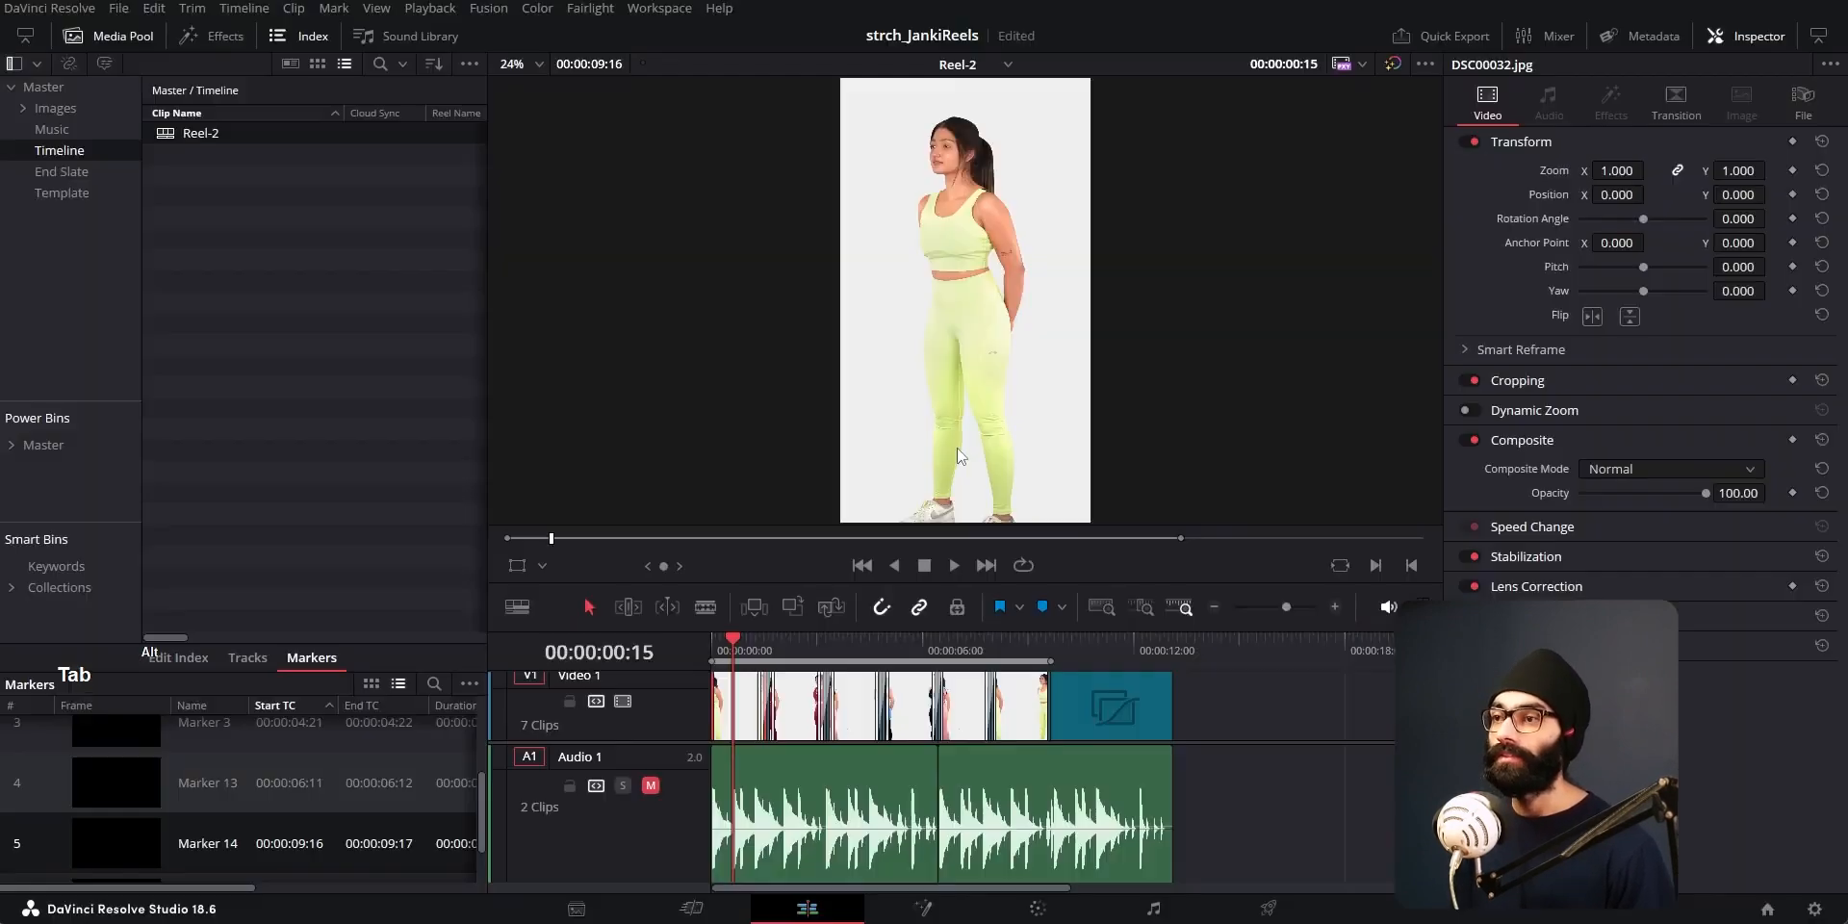
pyautogui.hotkey('alt', 'Tab')
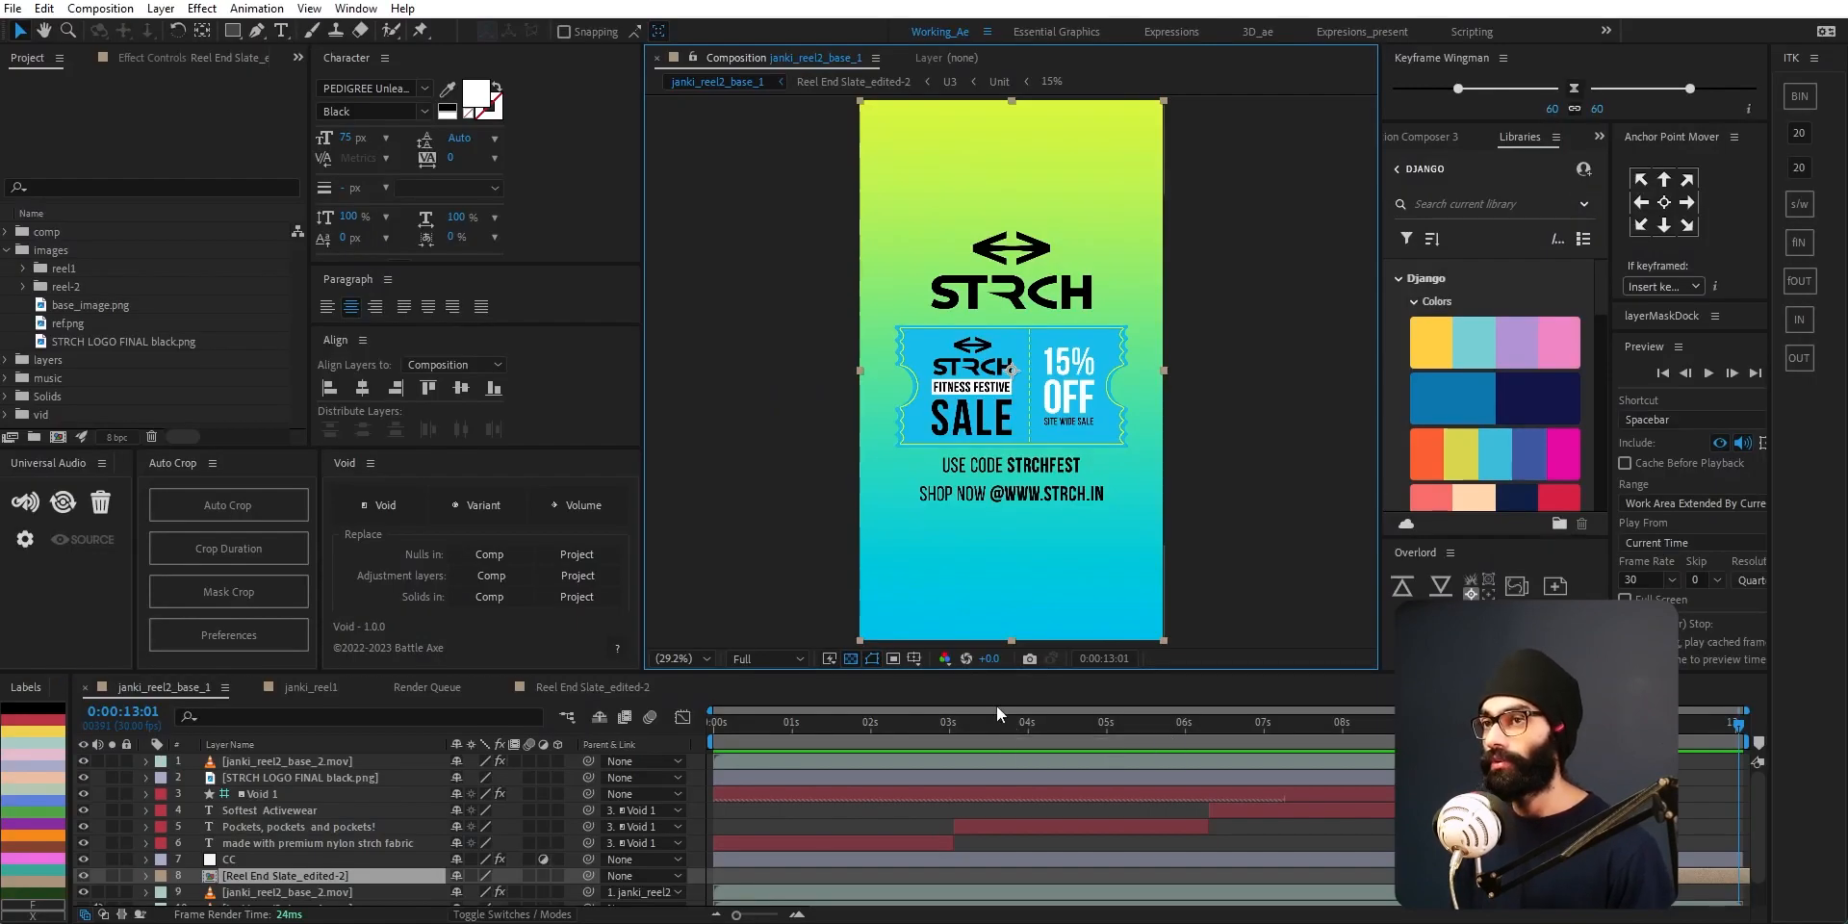
# Step: Close the current project and open the recent project Camera_cutOut.aep, accepting the version conversion
pyautogui.hotkey('ctrl', 'shift', 'w')
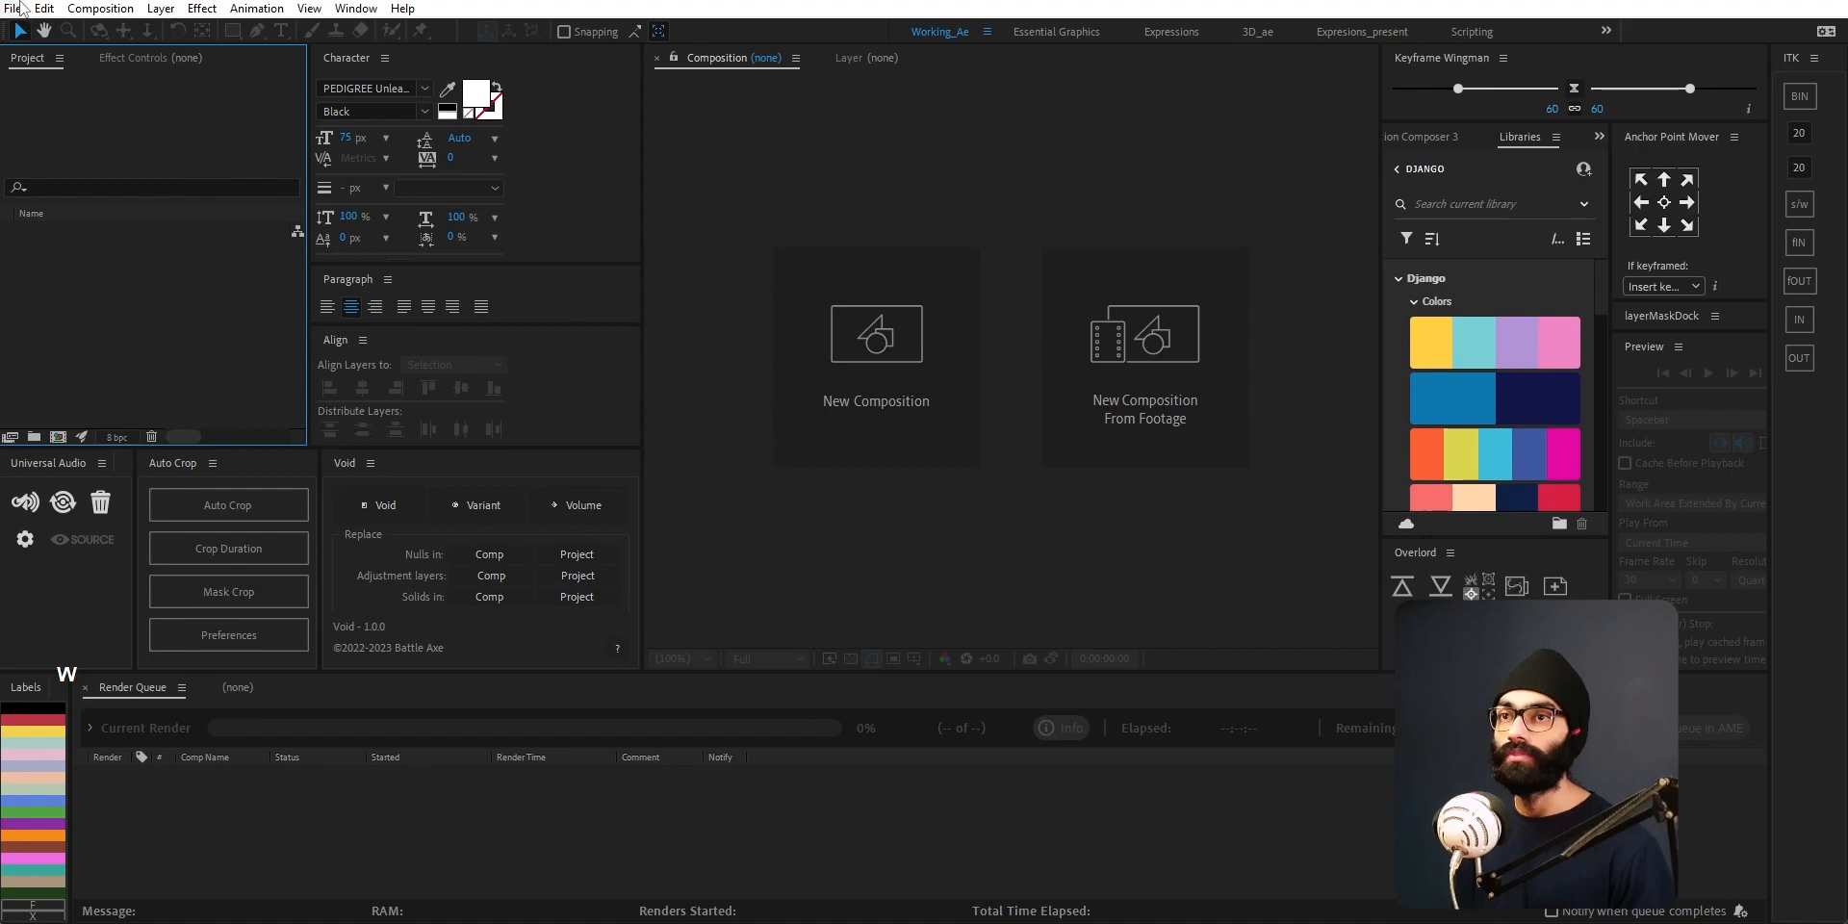
pyautogui.click(14, 7)
pyautogui.moveTo(63, 94)
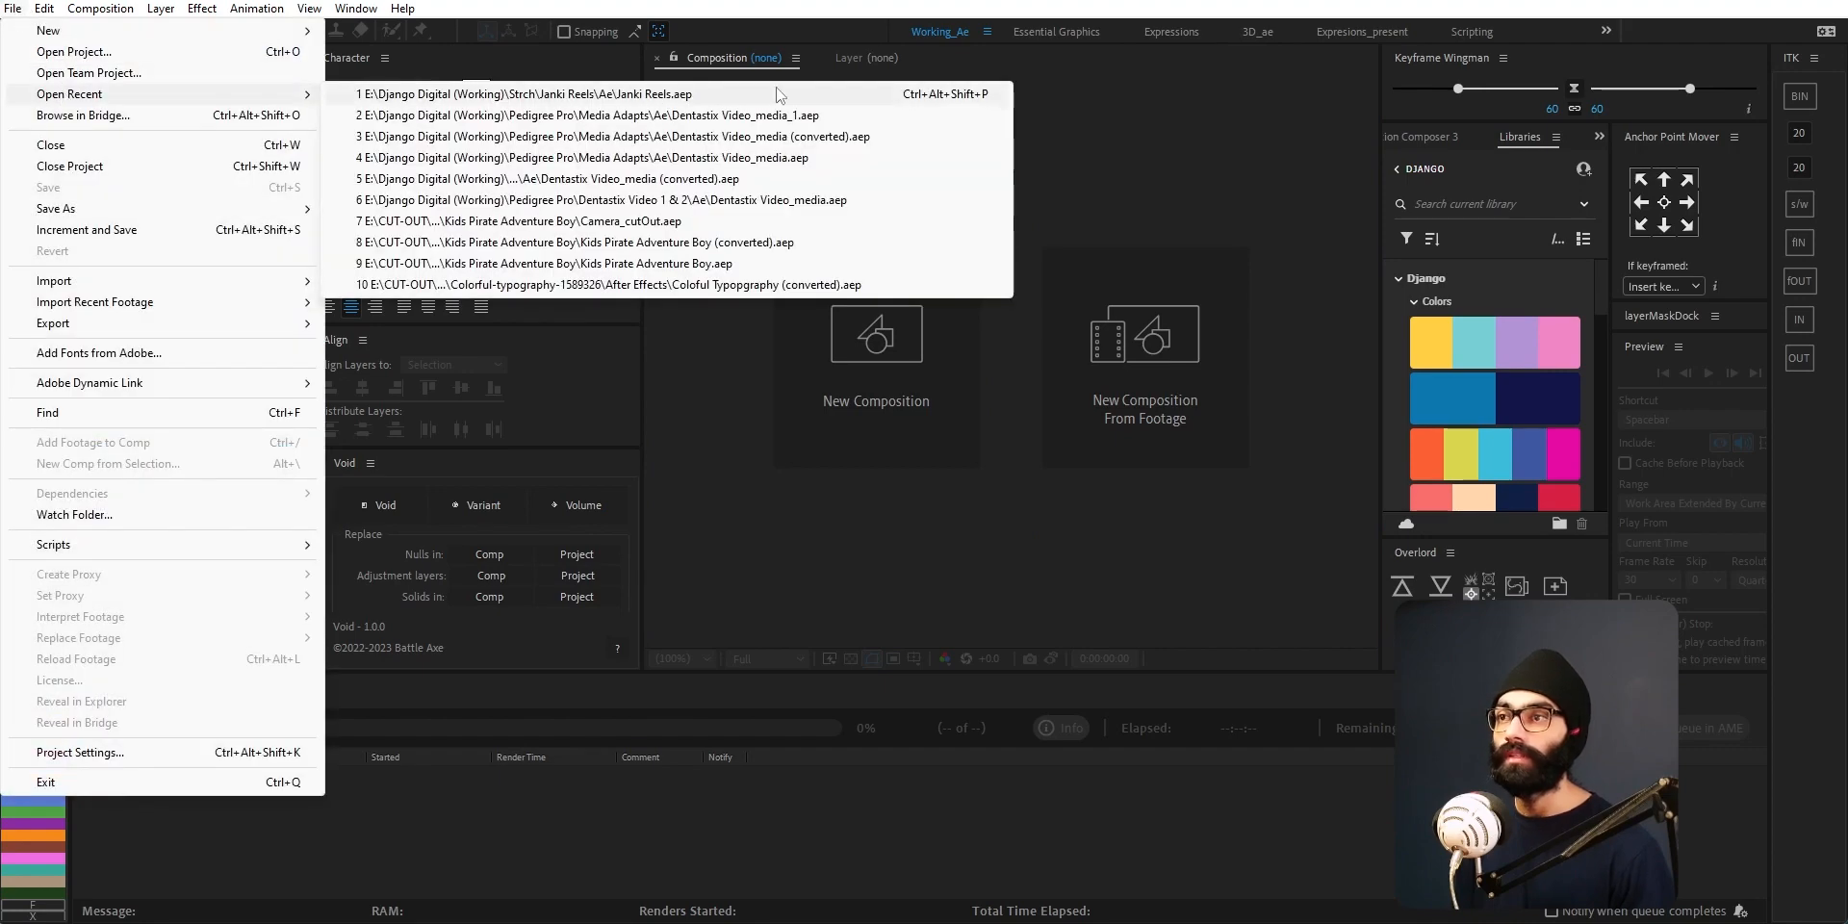
pyautogui.click(770, 220)
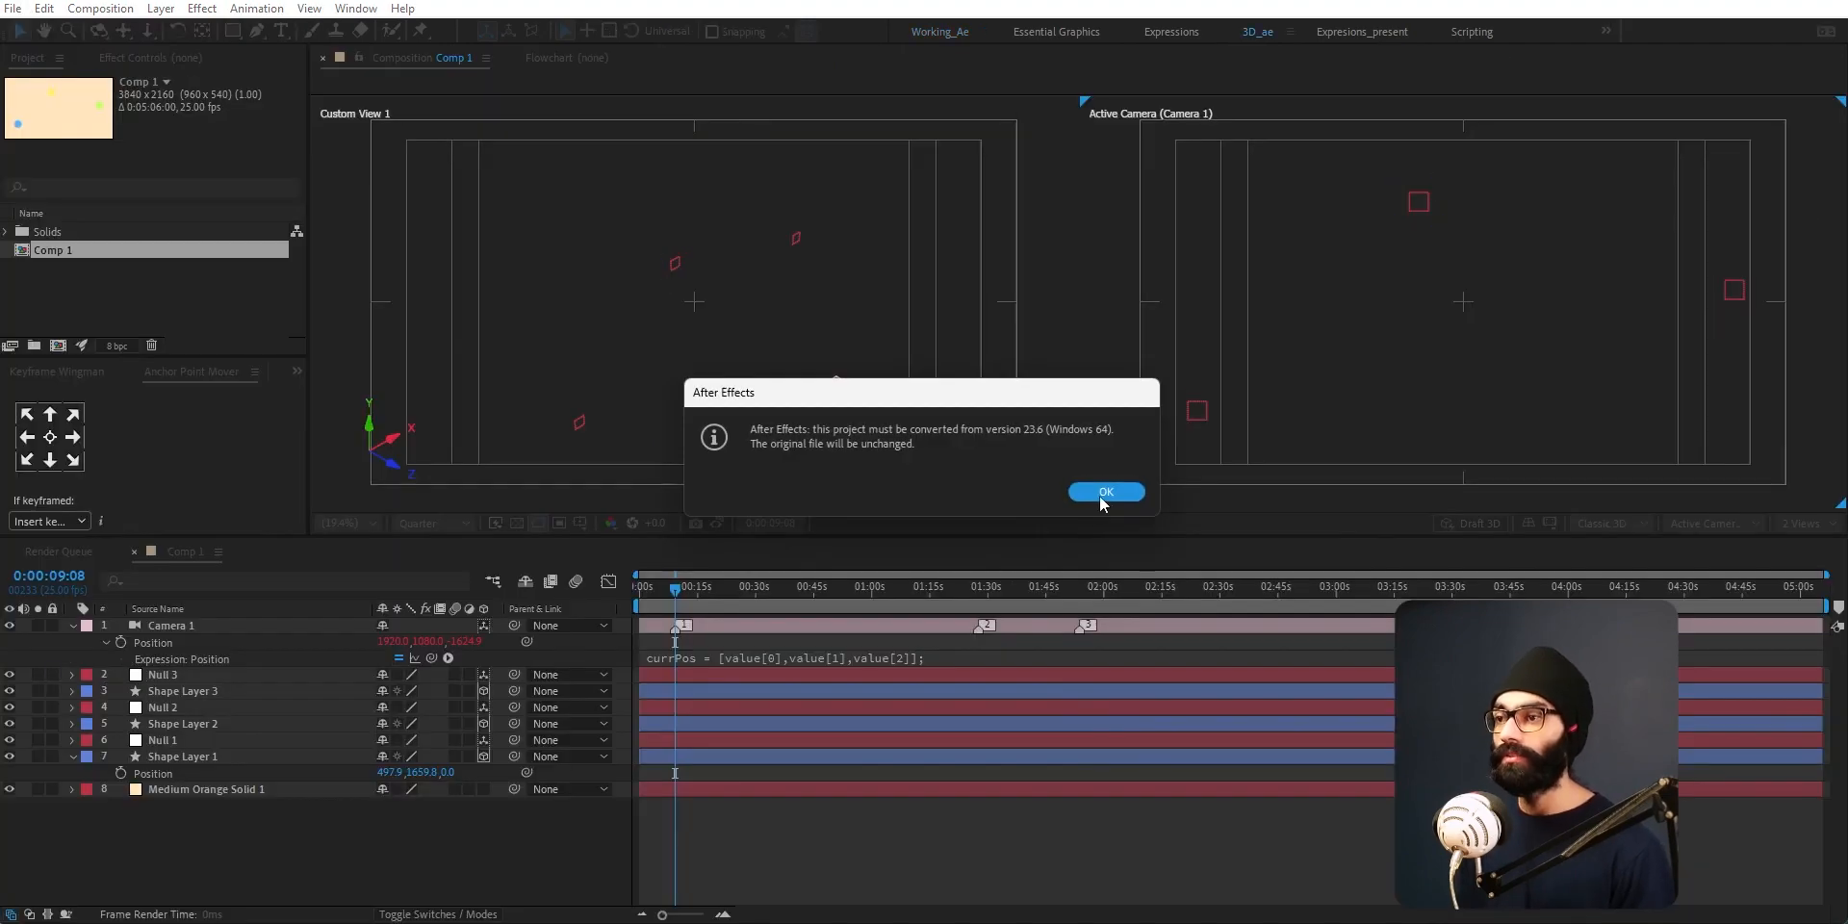
pyautogui.click(1106, 492)
# Step: Enlarge the timeline area to show Camera 1's position expression and scrub Comp 1 to 0:00:07:12
pyautogui.moveTo(878, 538); pyautogui.dragTo(879, 447)
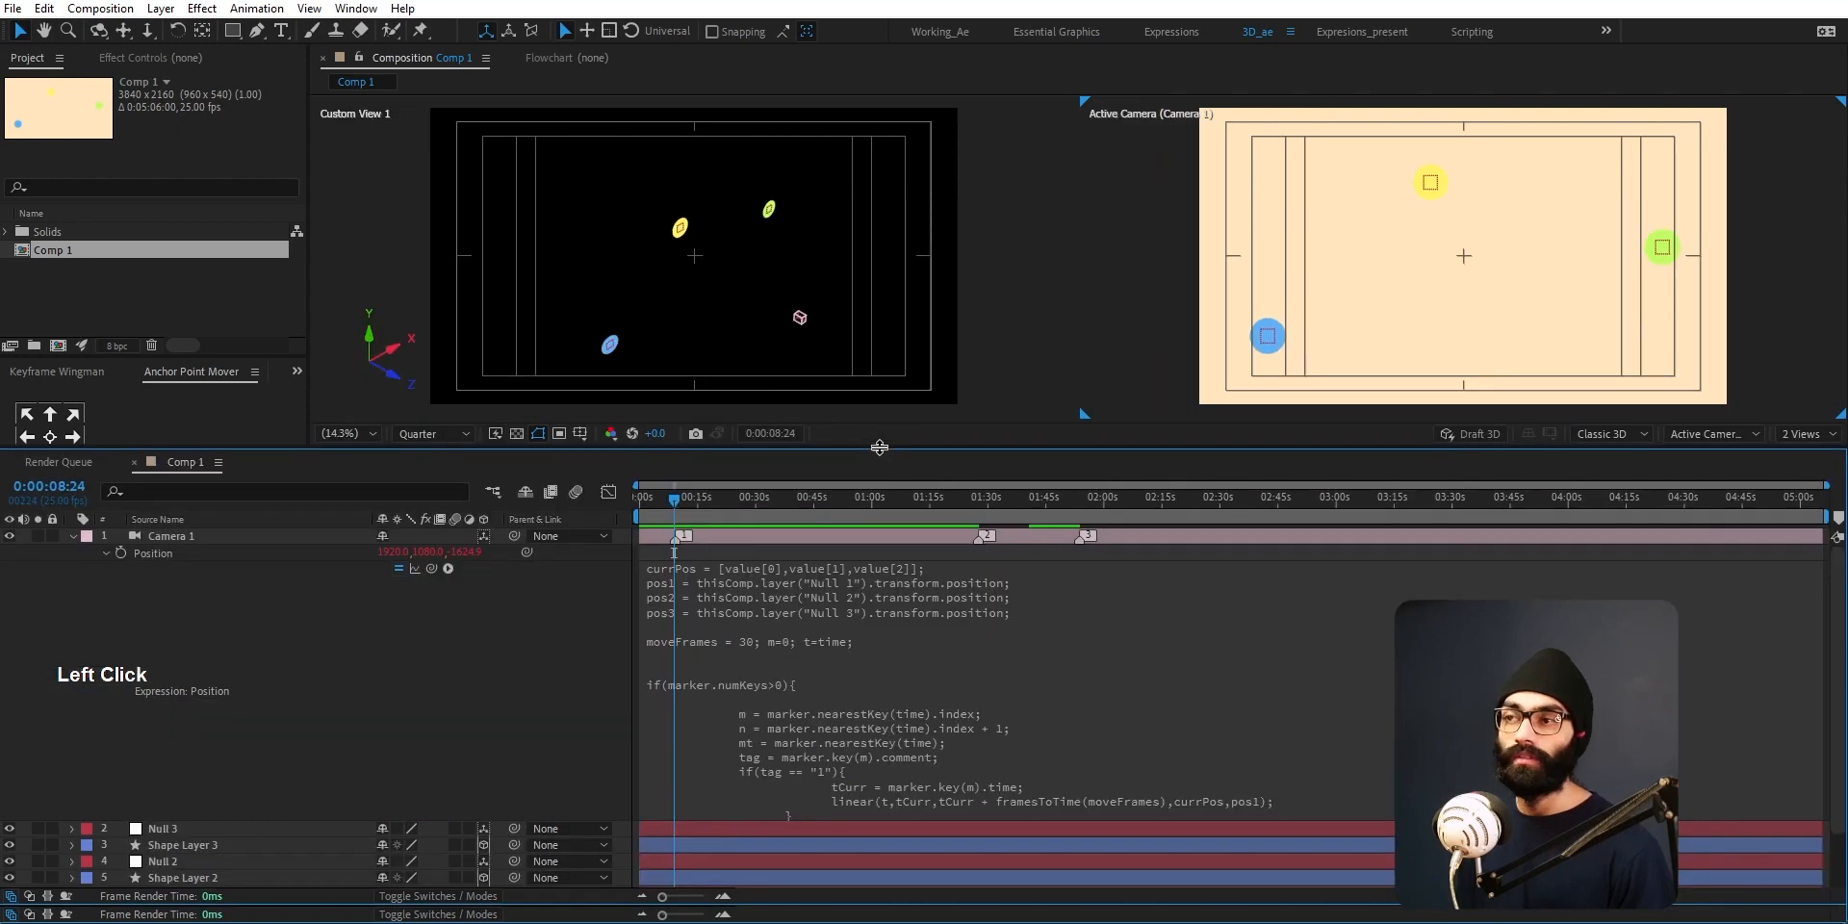
pyautogui.moveTo(666, 506); pyautogui.dragTo(669, 510)
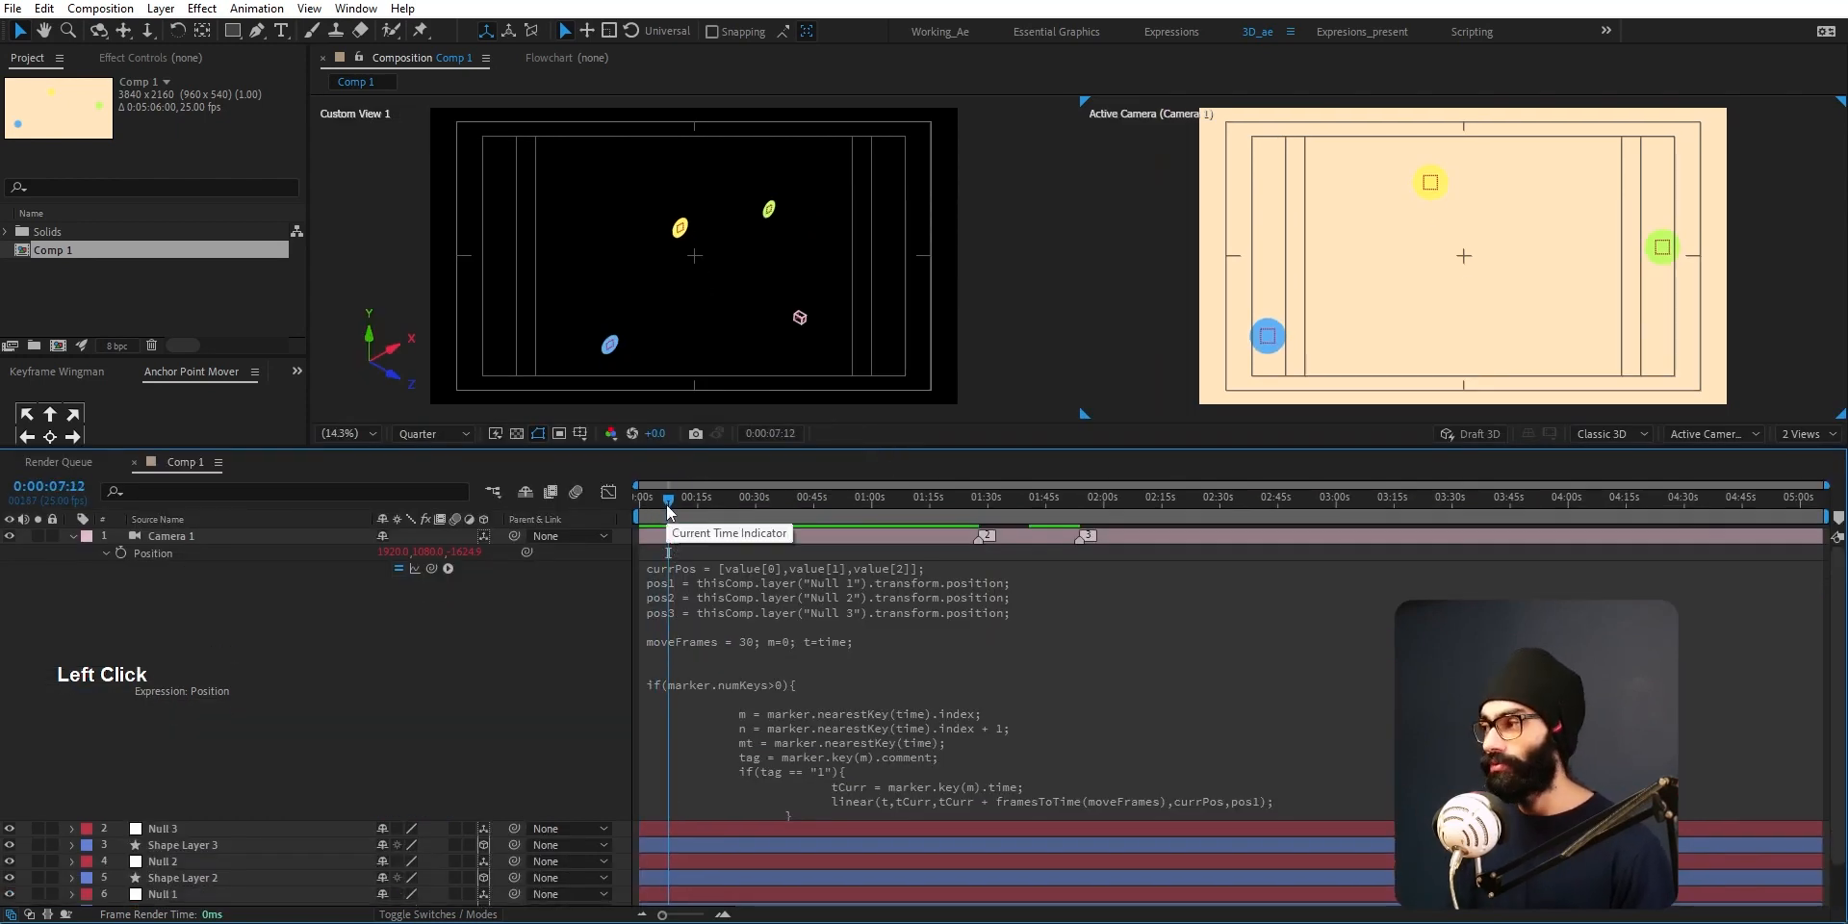
pyautogui.hotkey('alt', 'Tab')
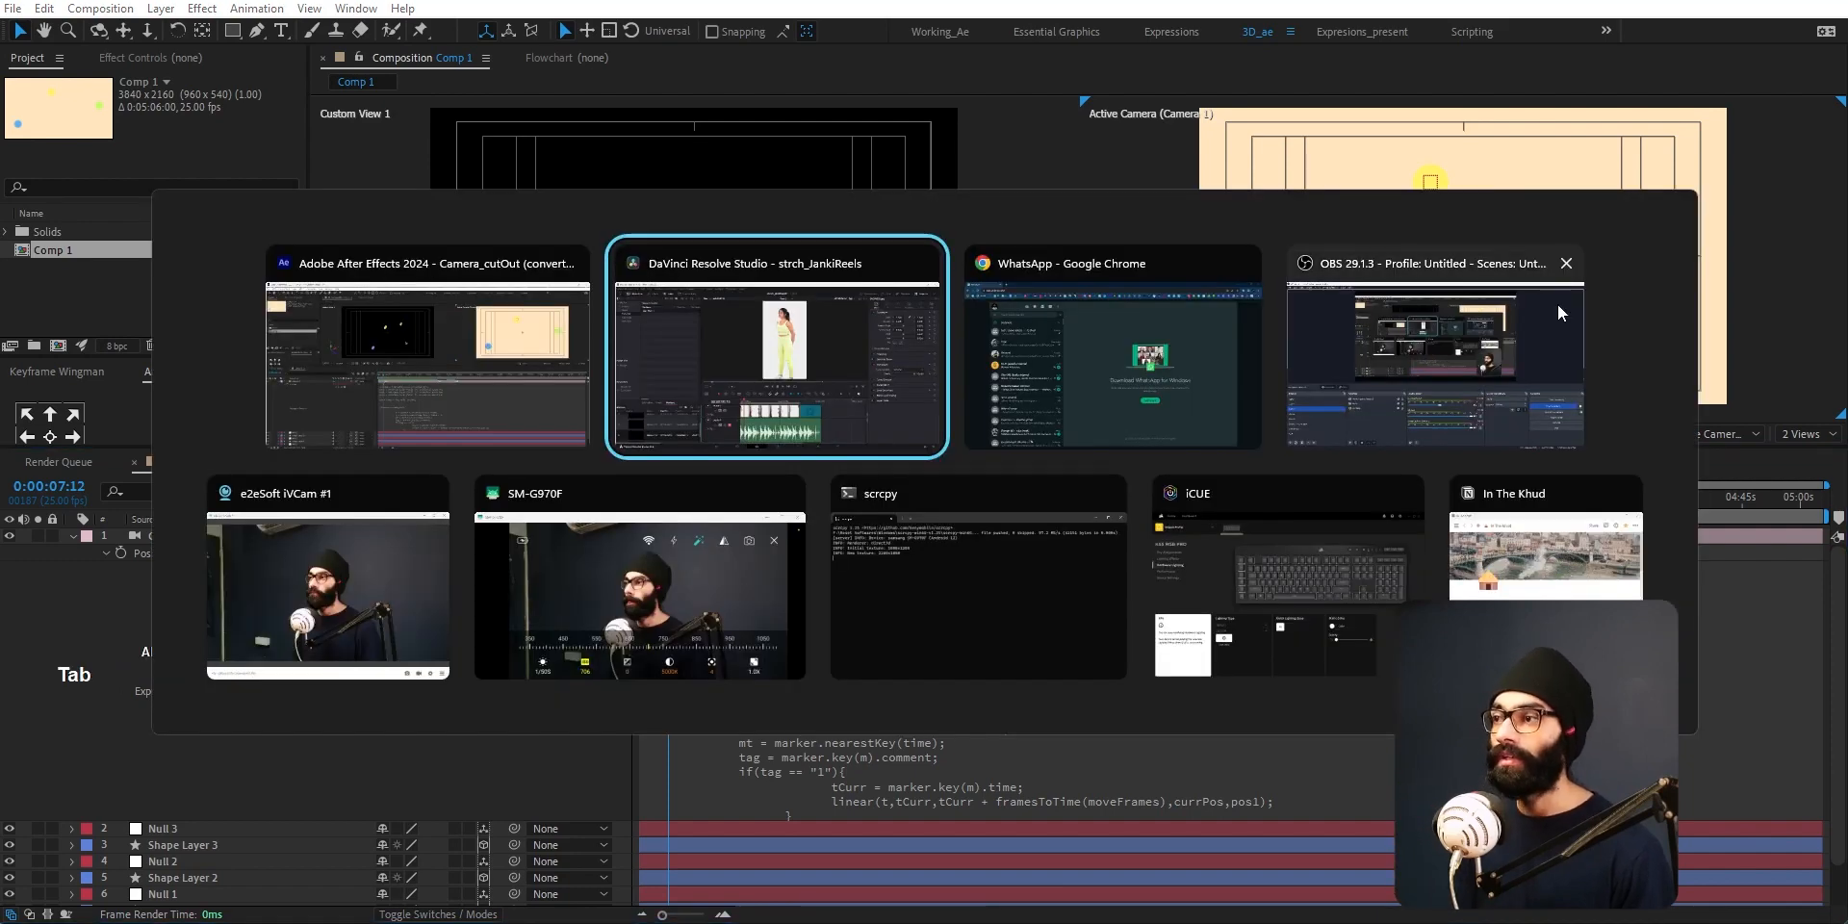
pyautogui.click(1471, 320)
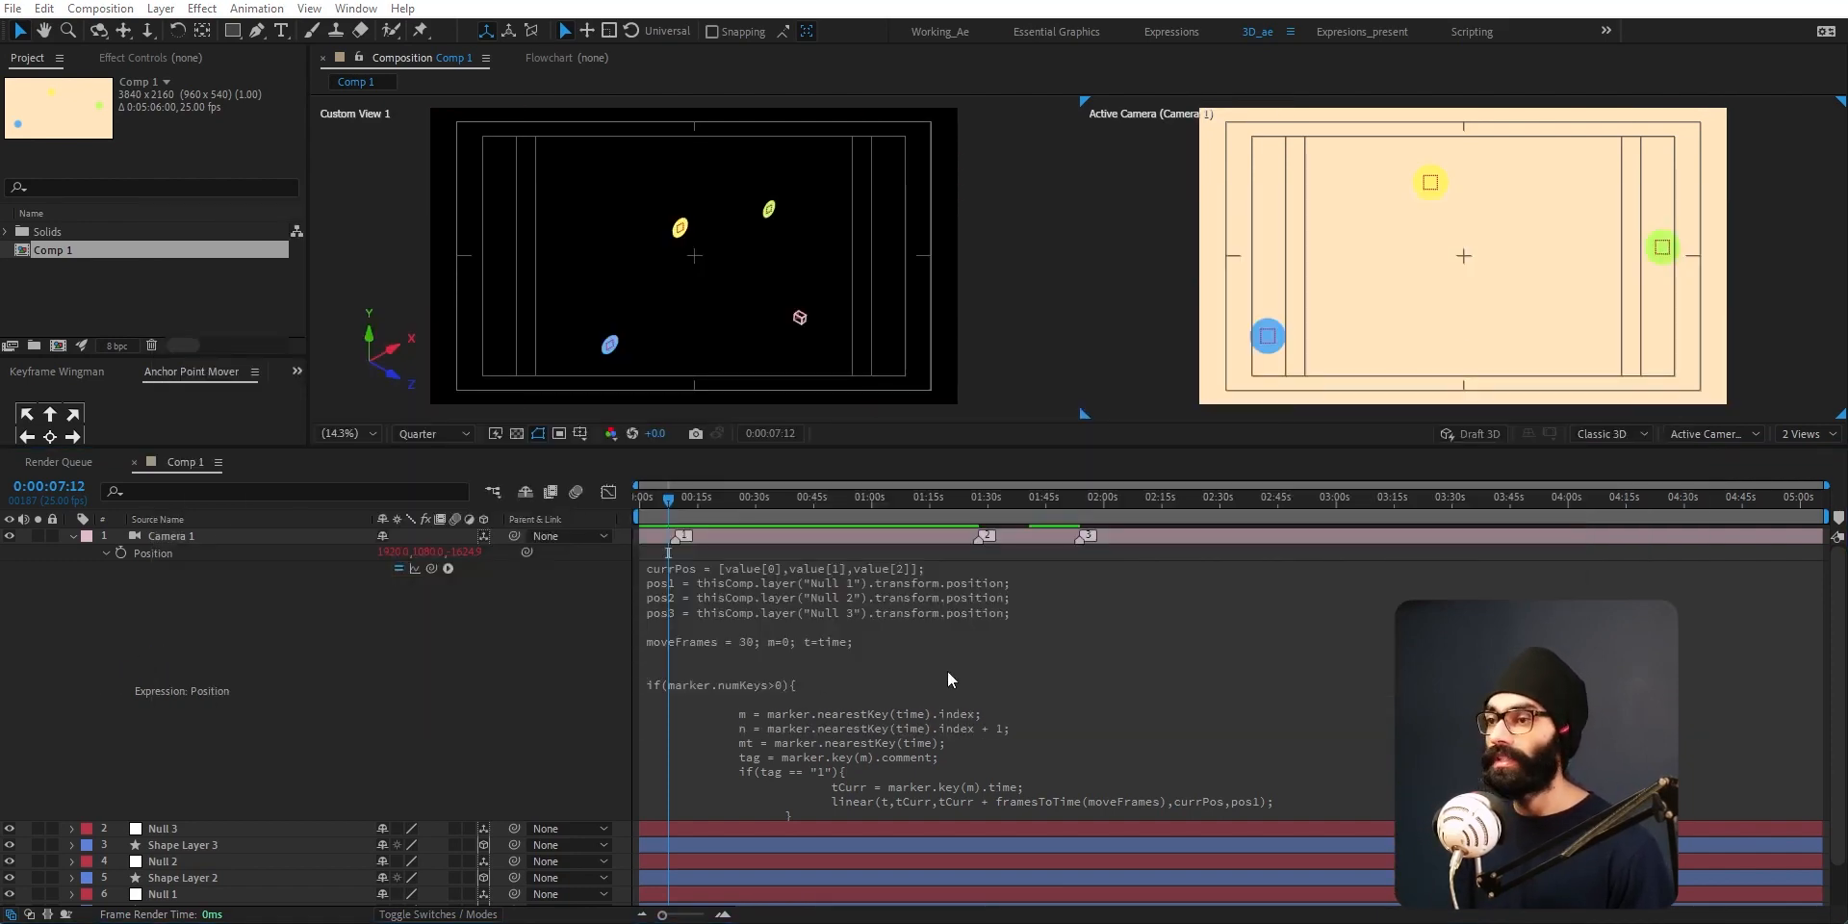
# Step: Enlarge the timeline area, place the playhead on Camera 1's marker 1 at 0:00:09:08, and advance 30 frames to preview the camera move
pyautogui.moveTo(674, 512); pyautogui.dragTo(674, 513)
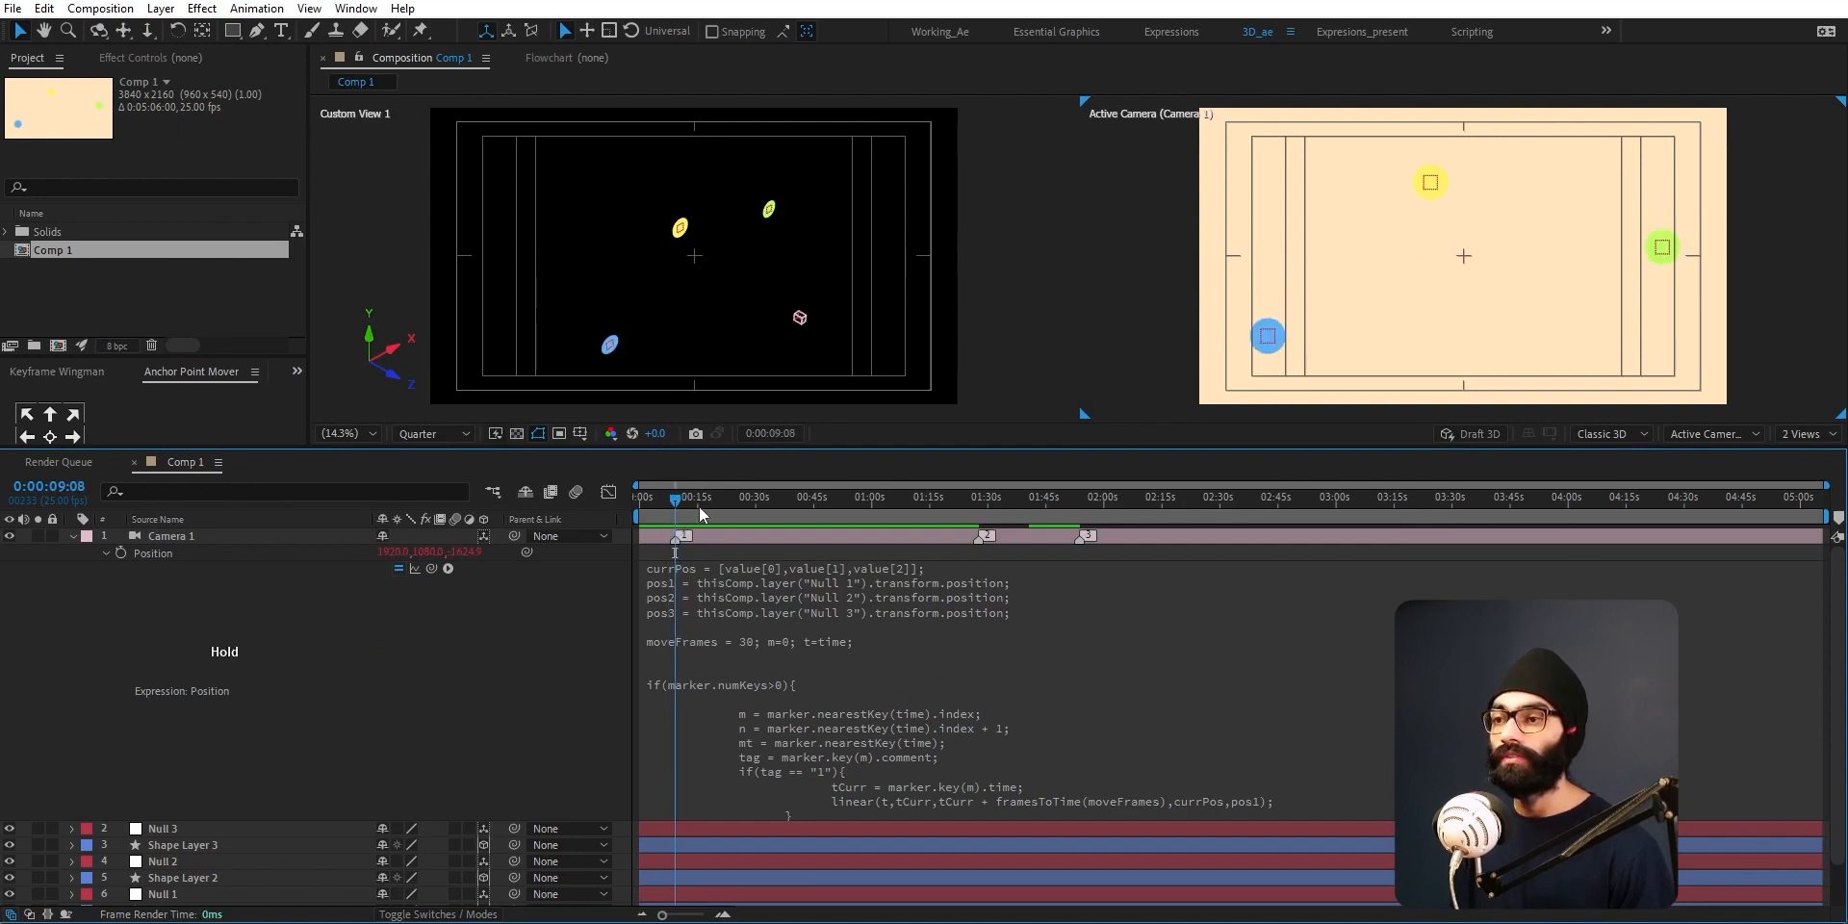
pyautogui.moveTo(787, 448); pyautogui.dragTo(793, 396)
pyautogui.scroll(-3, 647, 532)
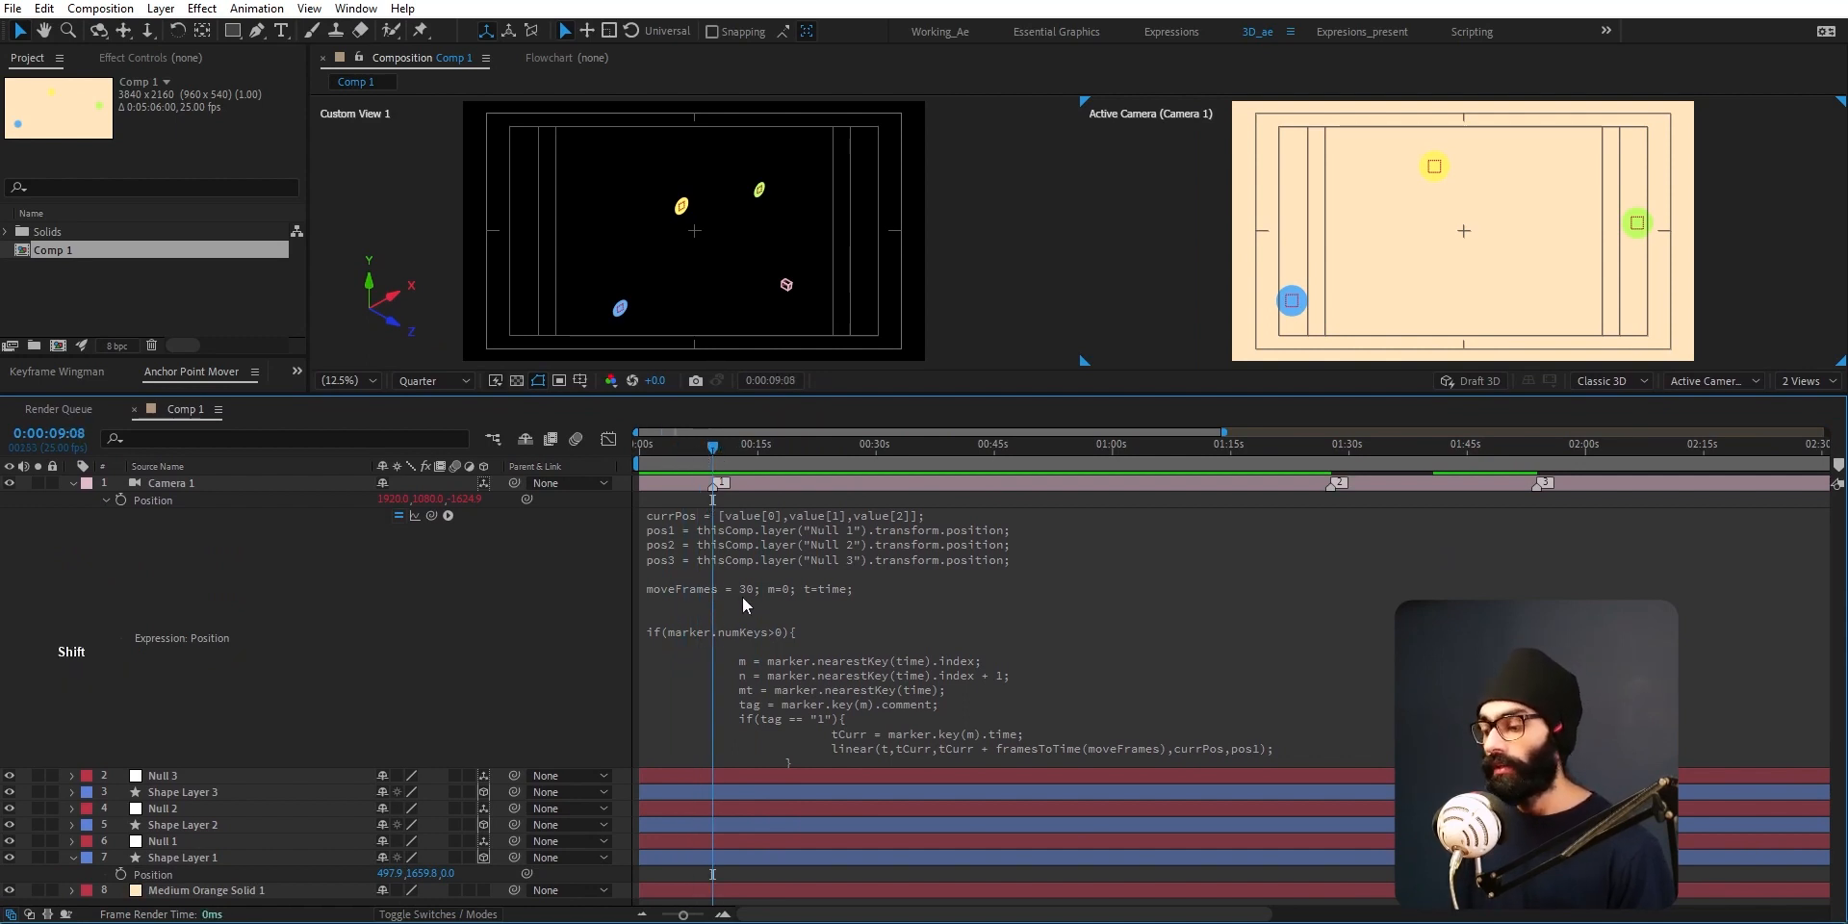
pyautogui.hotkey('shift', 'pagedown')
pyautogui.hotkey('shift', 'pagedown')
pyautogui.hotkey('shift', 'pagedown')
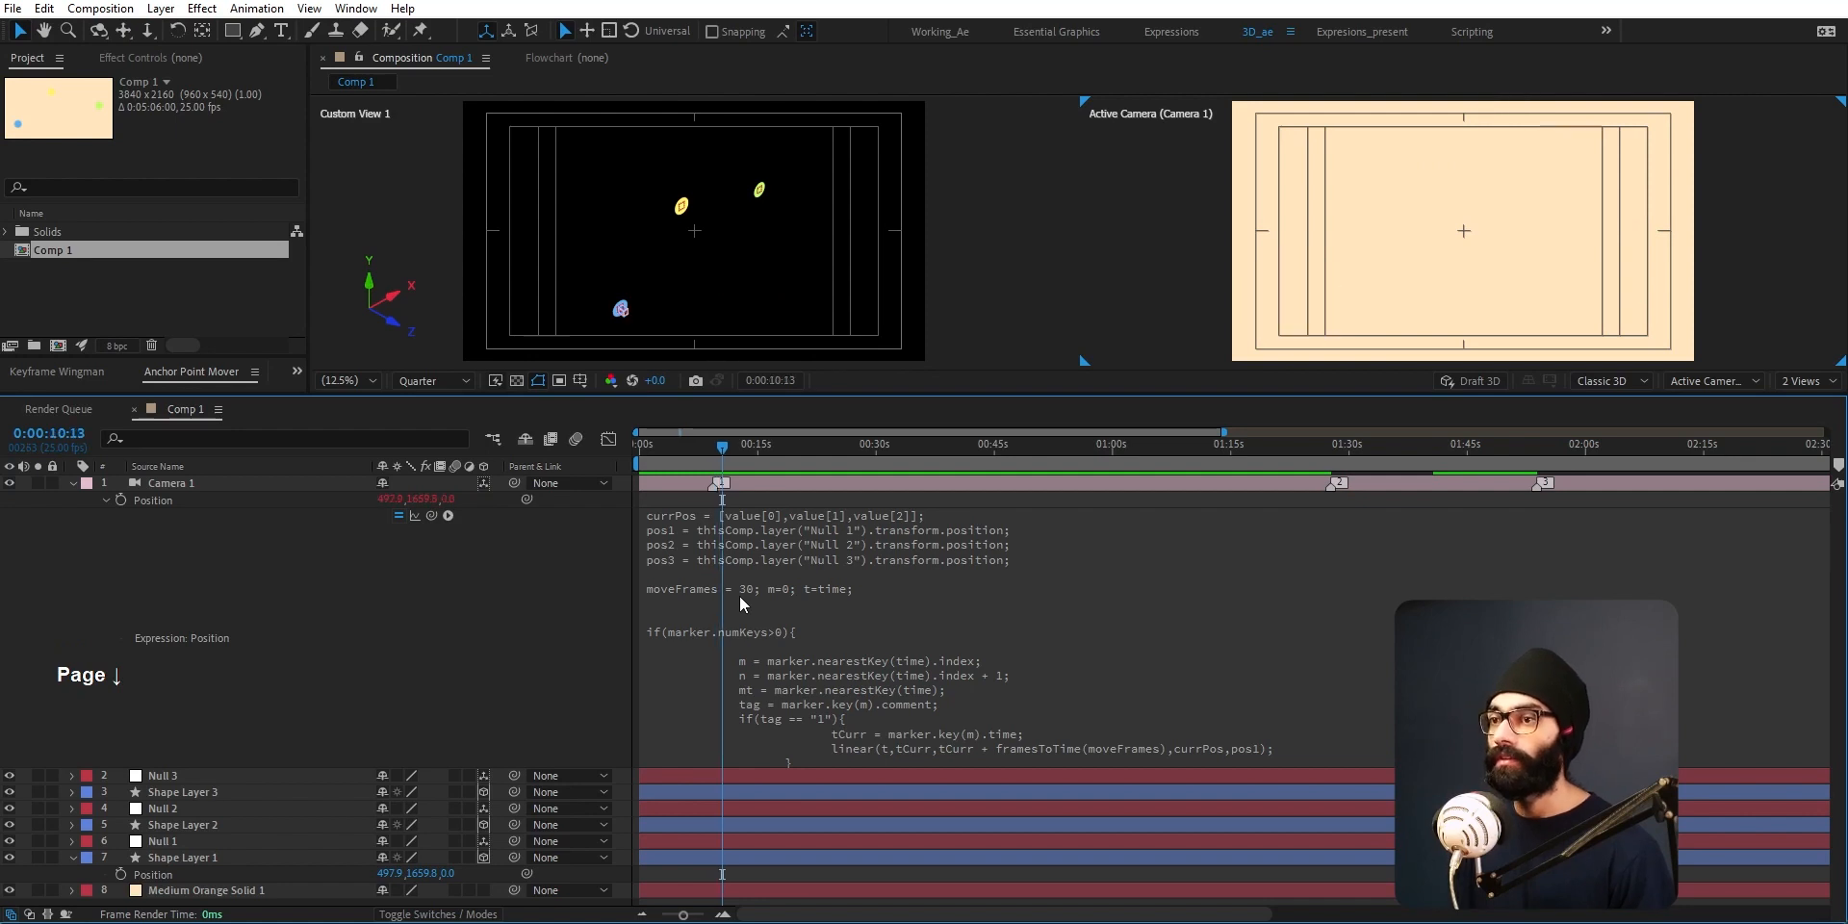
# Step: Return to marker 1, preview the 30-frame camera move at marker 2, and bring the playhead back to marker 2 at 0:01:27:17
pyautogui.moveTo(724, 448); pyautogui.dragTo(719, 456)
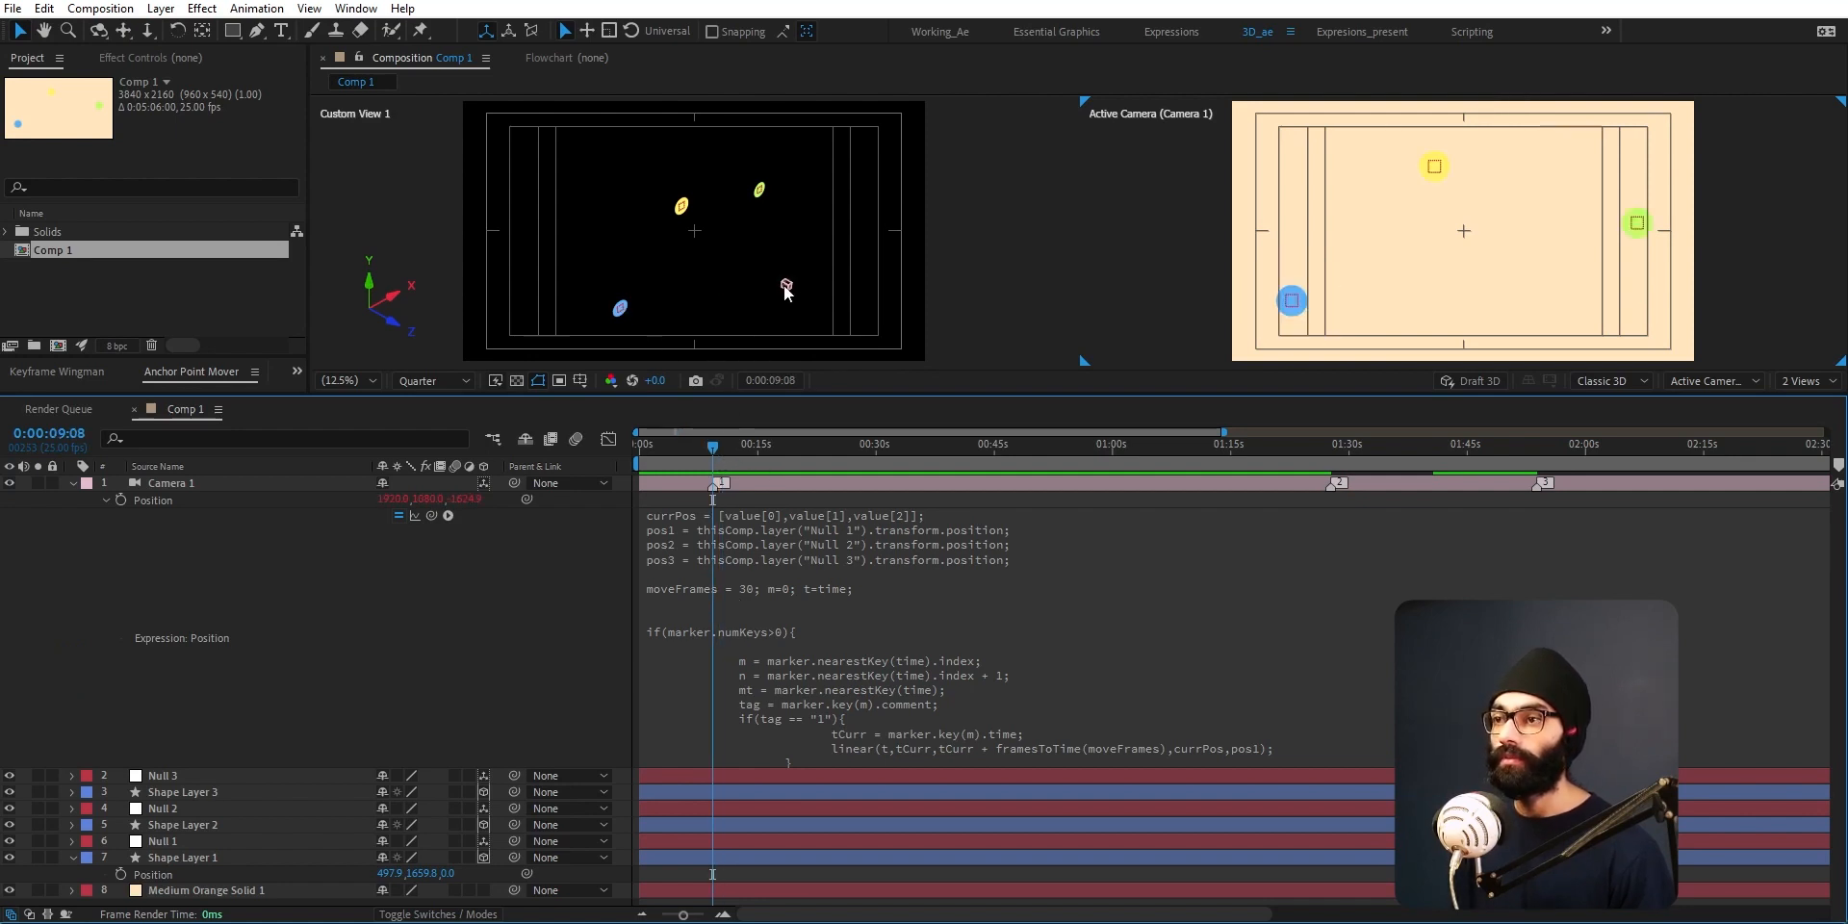
pyautogui.moveTo(709, 468)
pyautogui.mouseDown()
pyautogui.moveTo(1423, 472)
pyautogui.moveTo(1332, 464)
pyautogui.mouseUp()
pyautogui.hotkey('shift', 'pagedown')
pyautogui.hotkey('shift', 'pagedown')
pyautogui.hotkey('shift', 'pagedown')
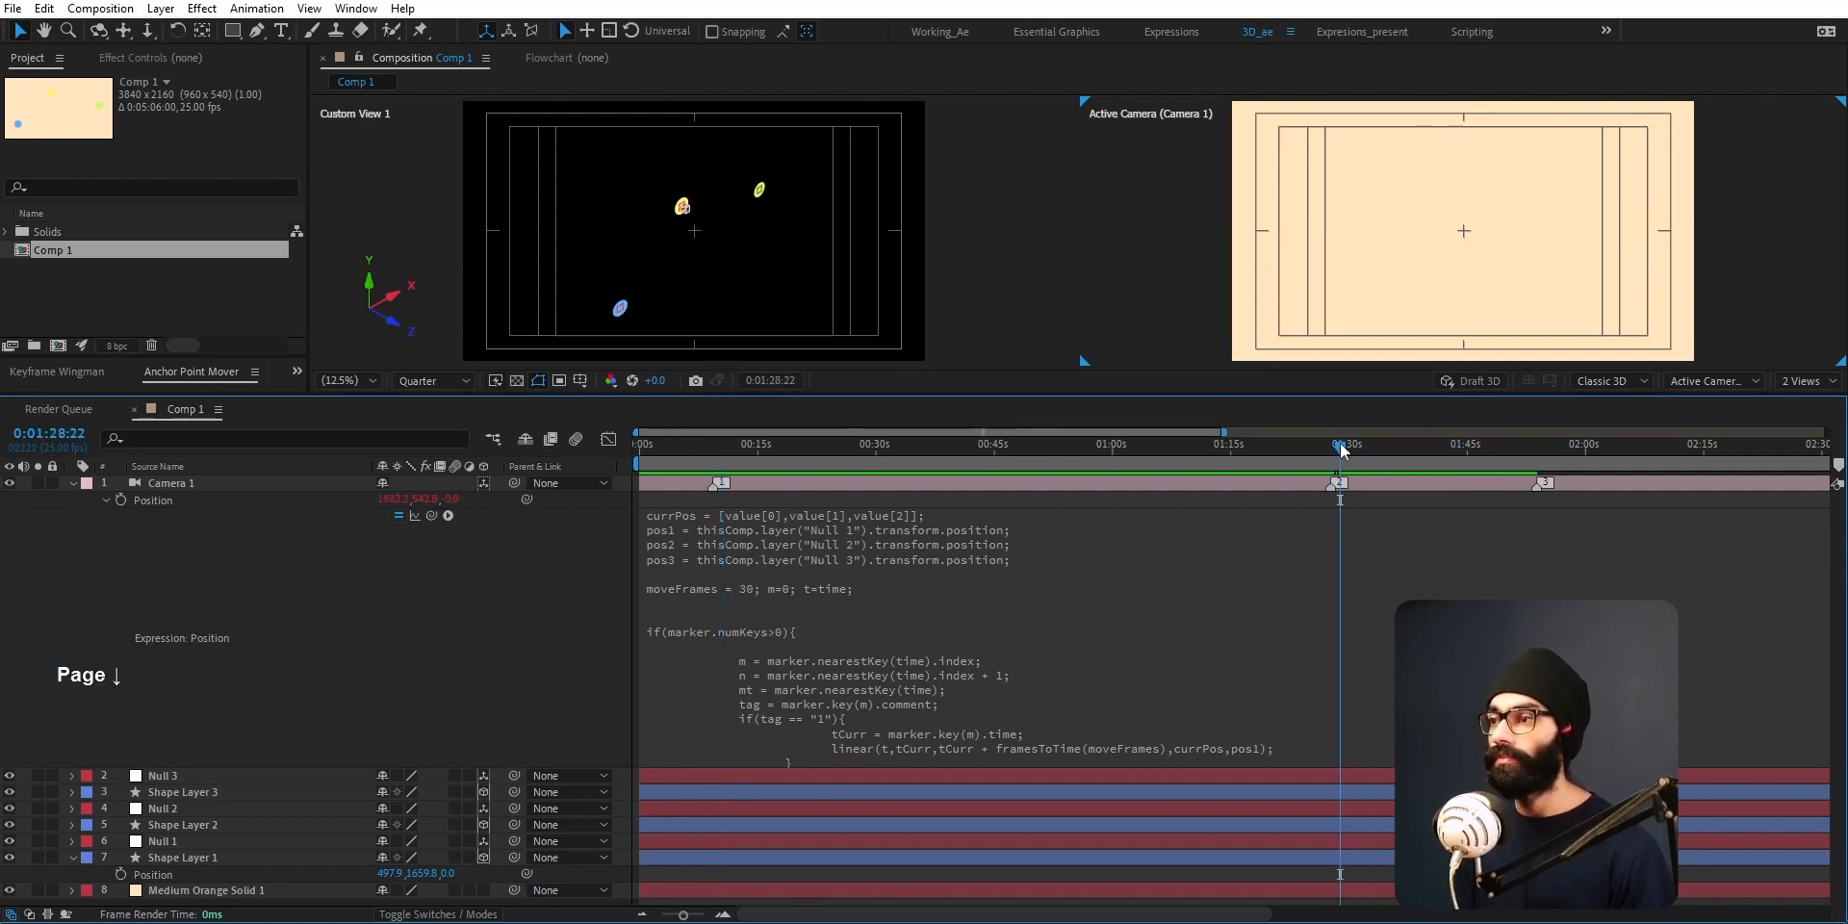
pyautogui.rightClick(1370, 890)
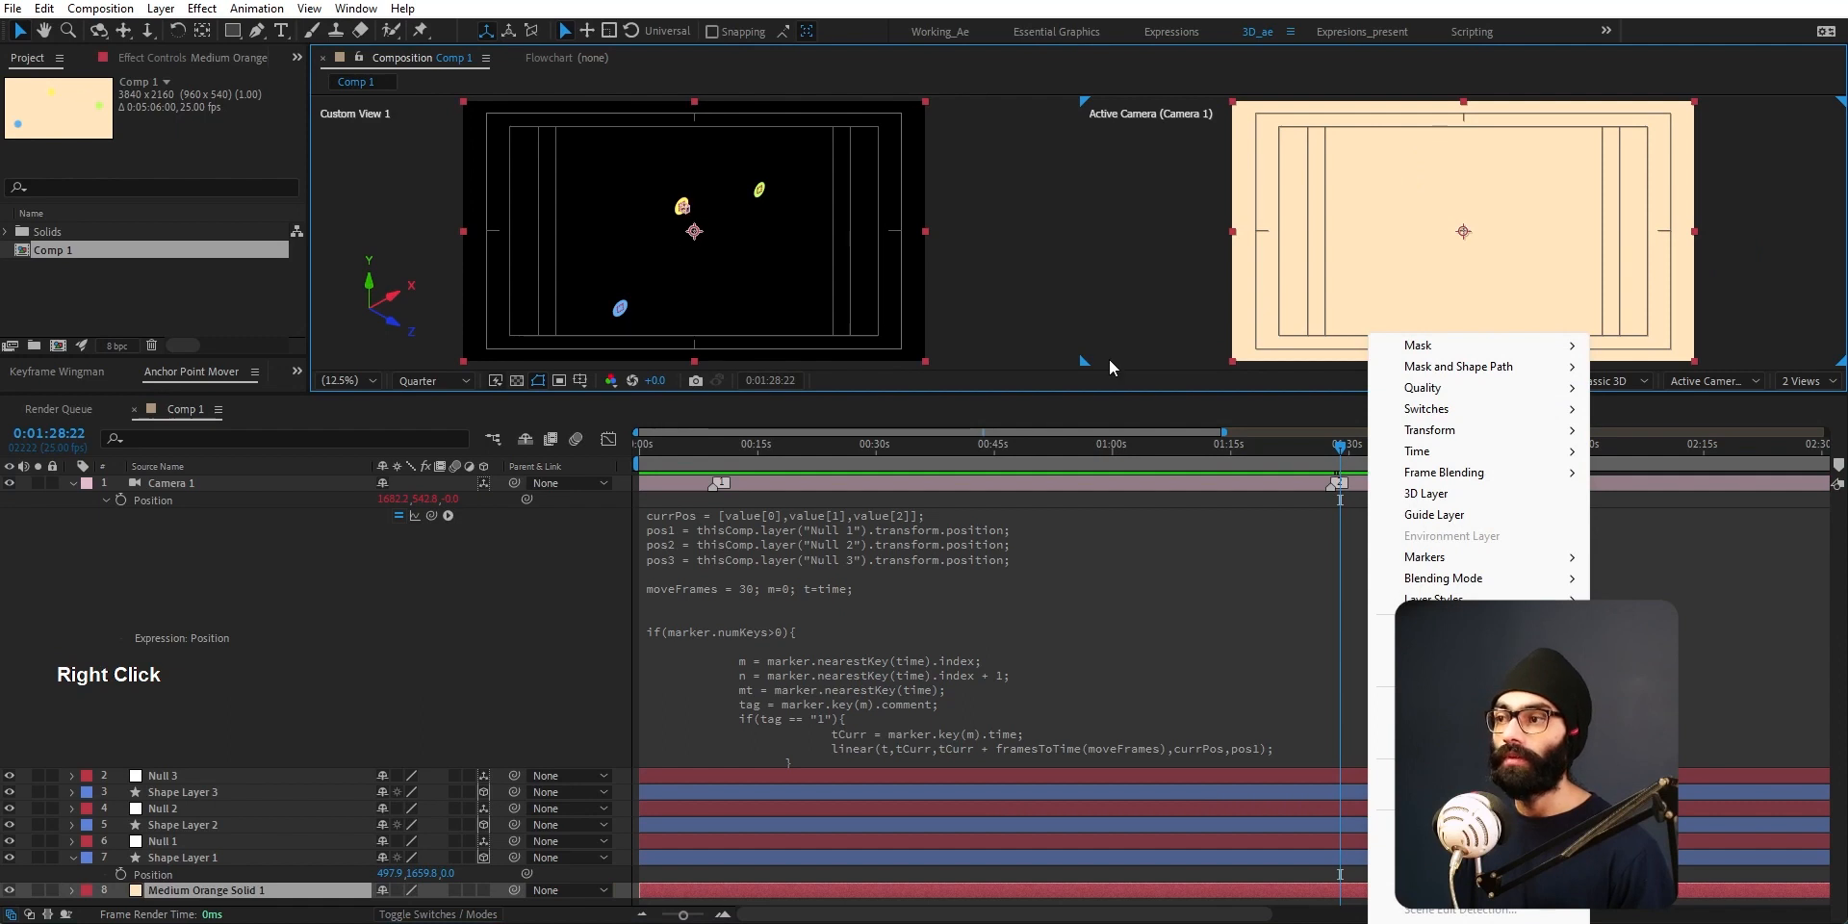
pyautogui.moveTo(1351, 464); pyautogui.dragTo(1326, 459)
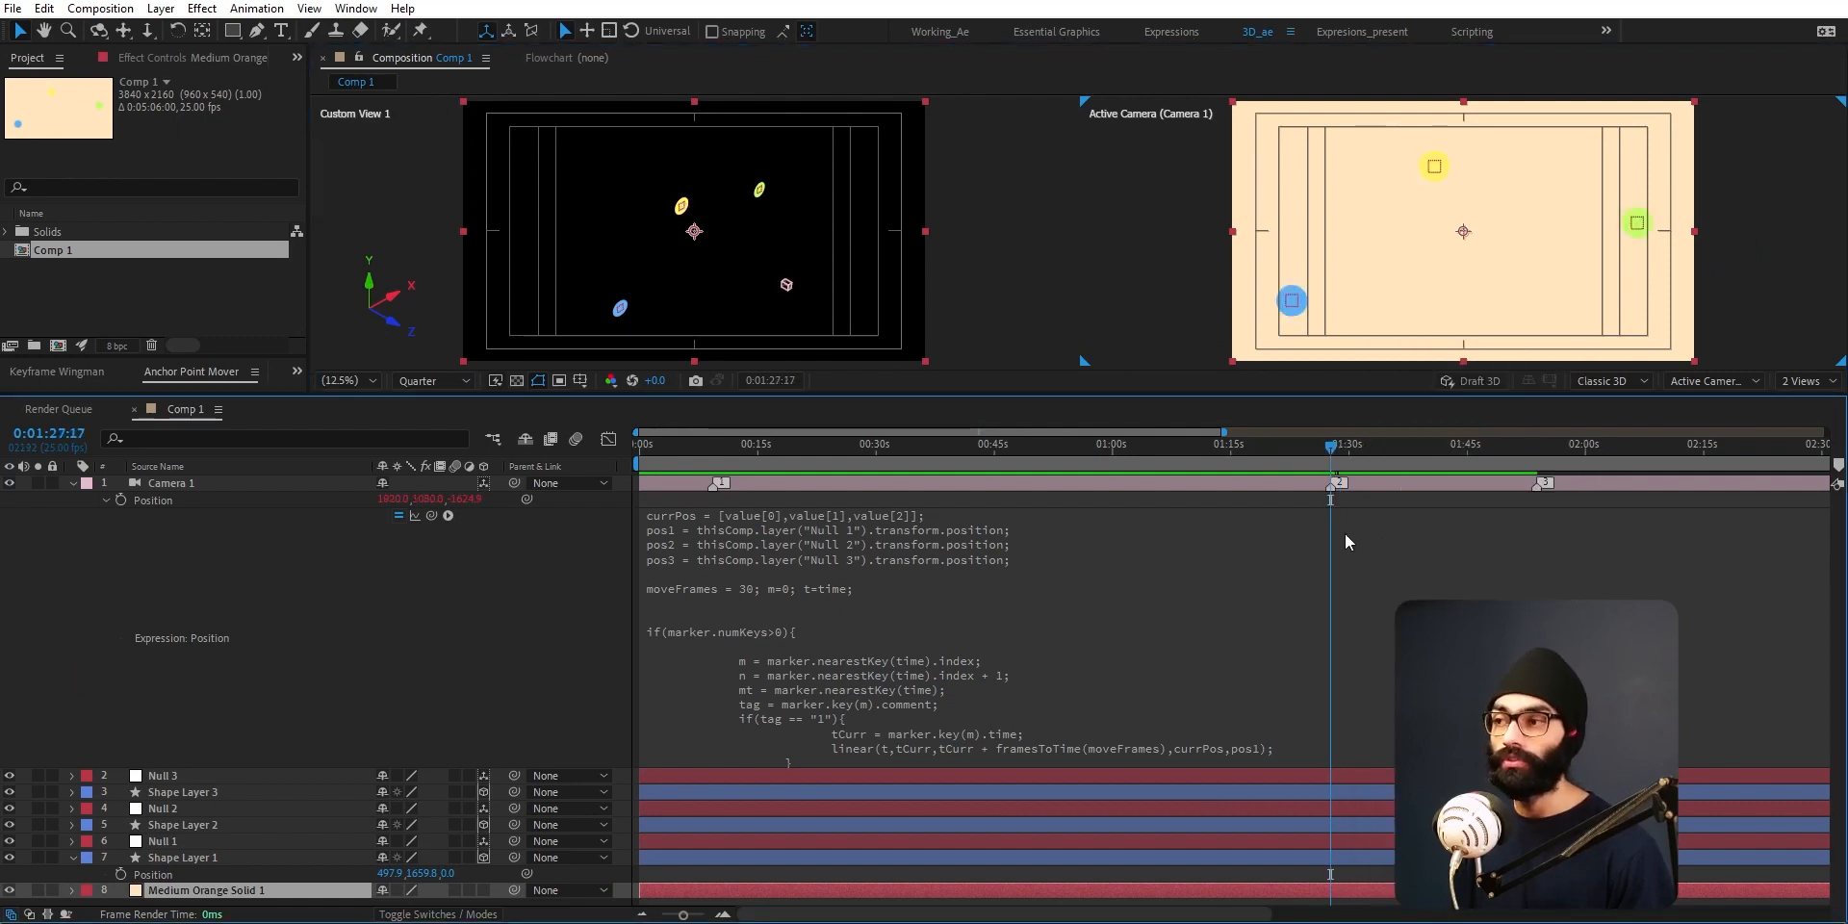
# Step: Move Camera 1's marker 2 to 0:00:38:15 and advance 30 frames from it to check the camera move
pyautogui.moveTo(1331, 489); pyautogui.dragTo(952, 509)
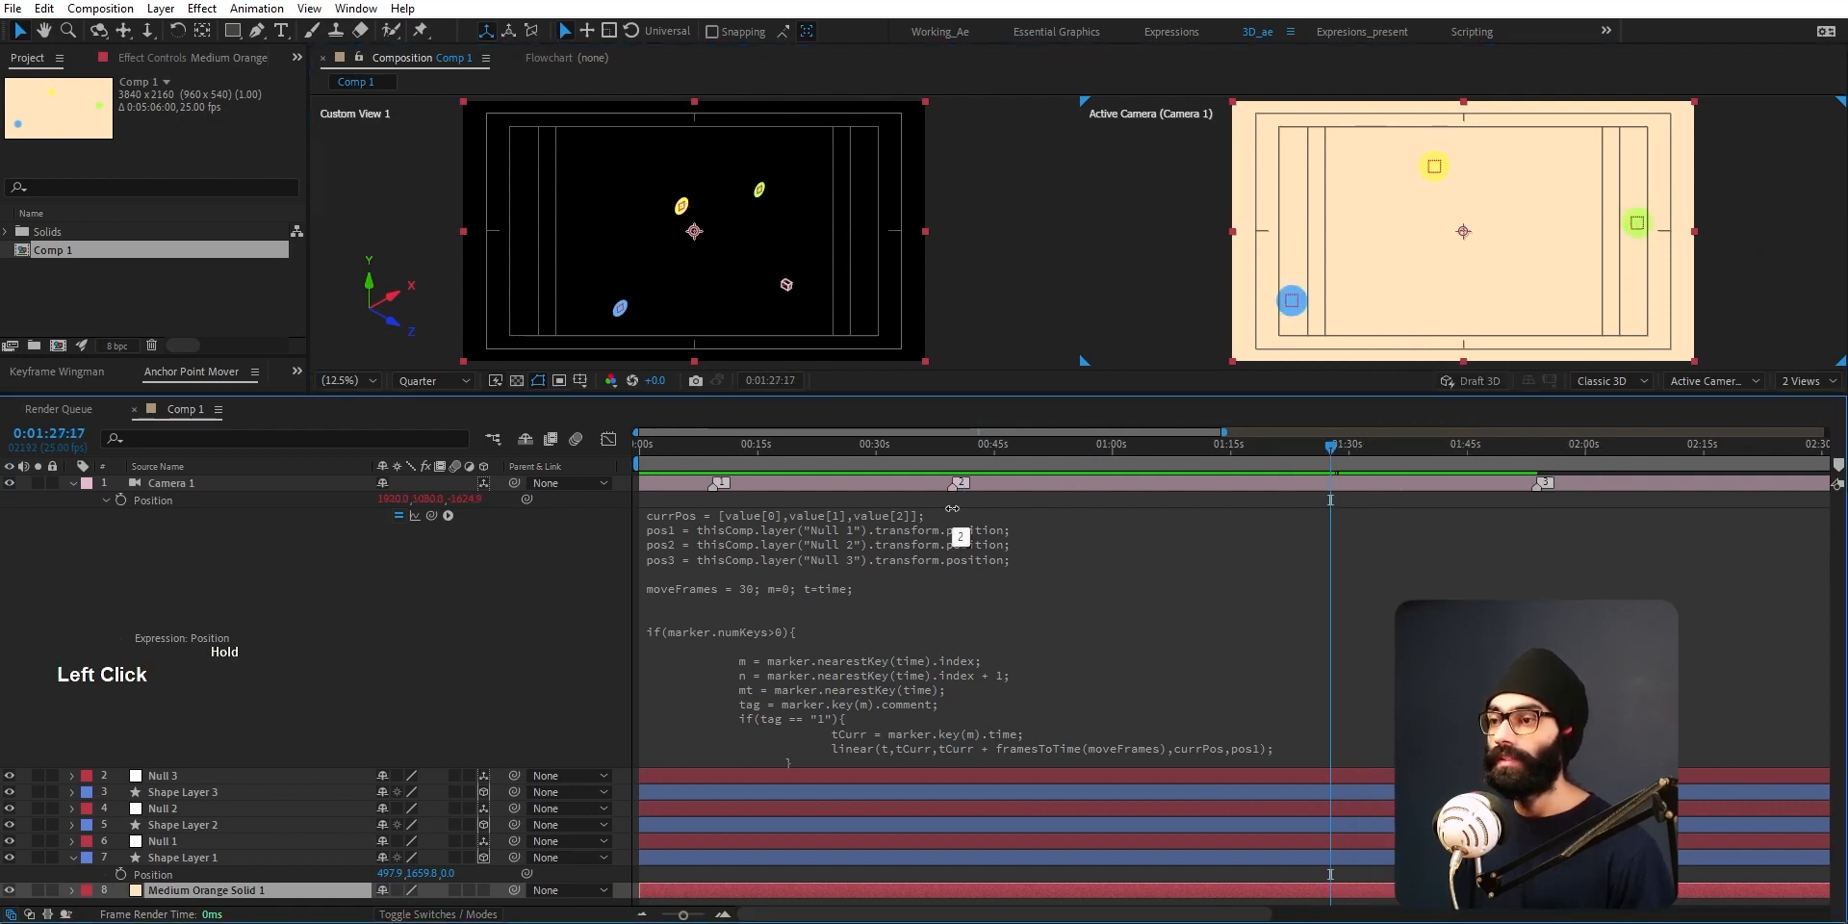
pyautogui.keyDown('shift'); pyautogui.click(944, 454); pyautogui.keyUp('shift')
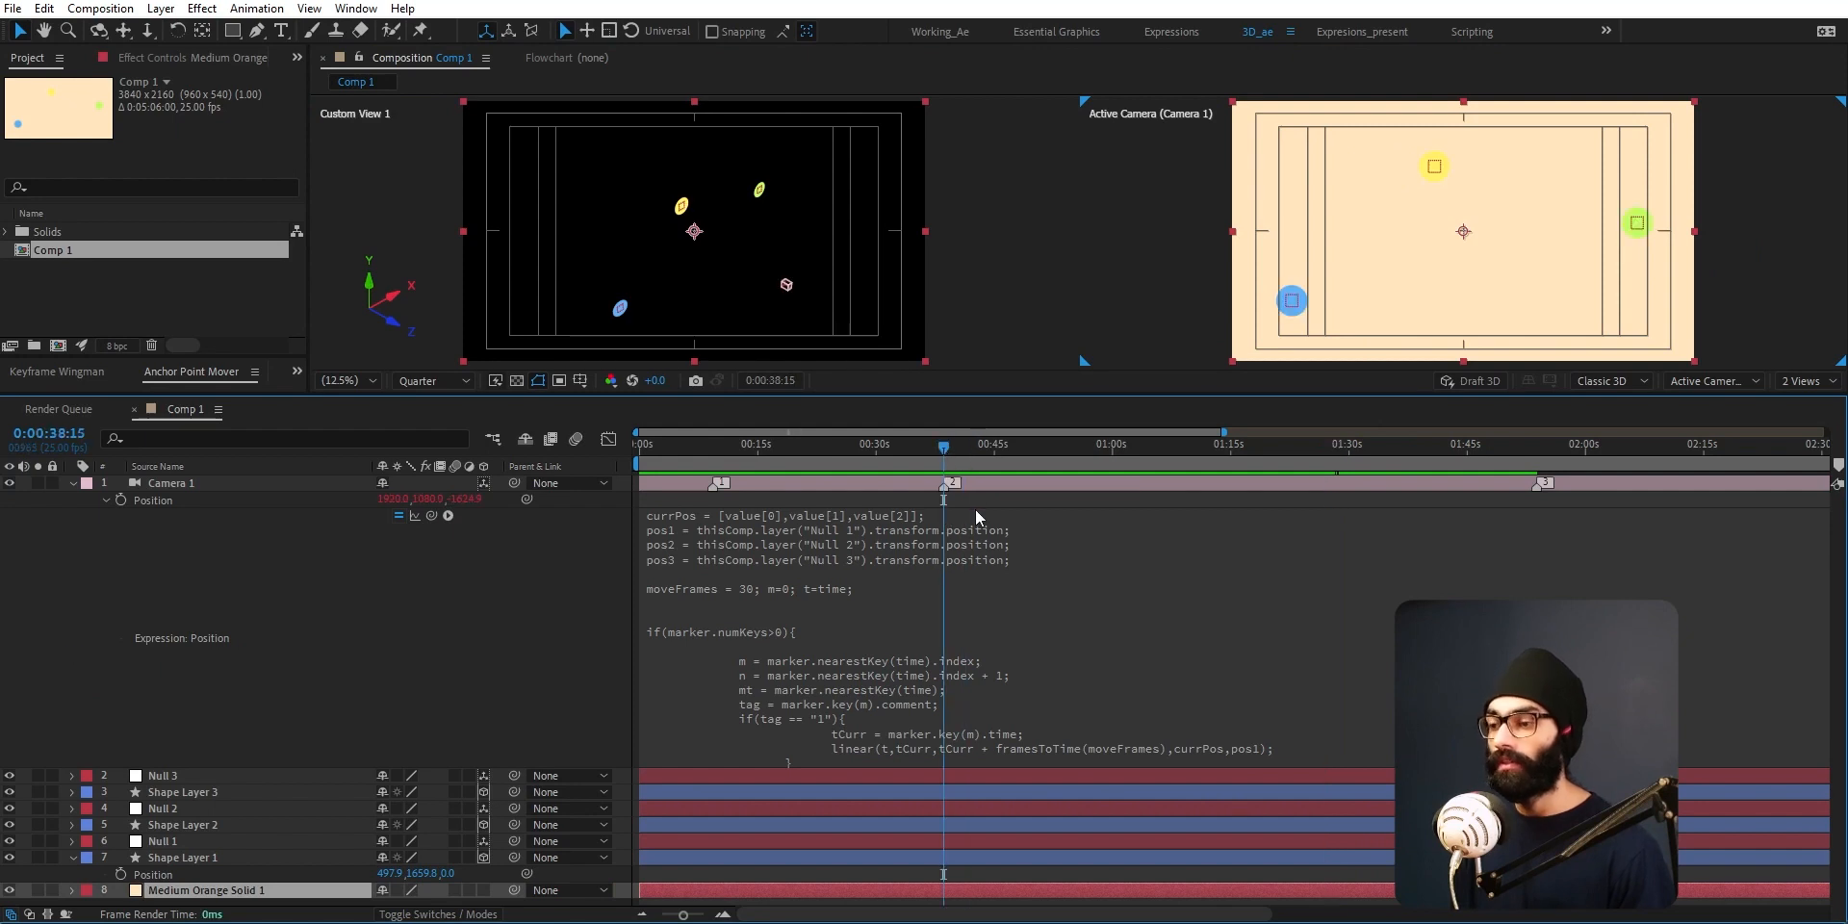
pyautogui.hotkey('shift', 'pagedown')
pyautogui.hotkey('shift', 'pagedown')
pyautogui.hotkey('shift', 'pagedown')
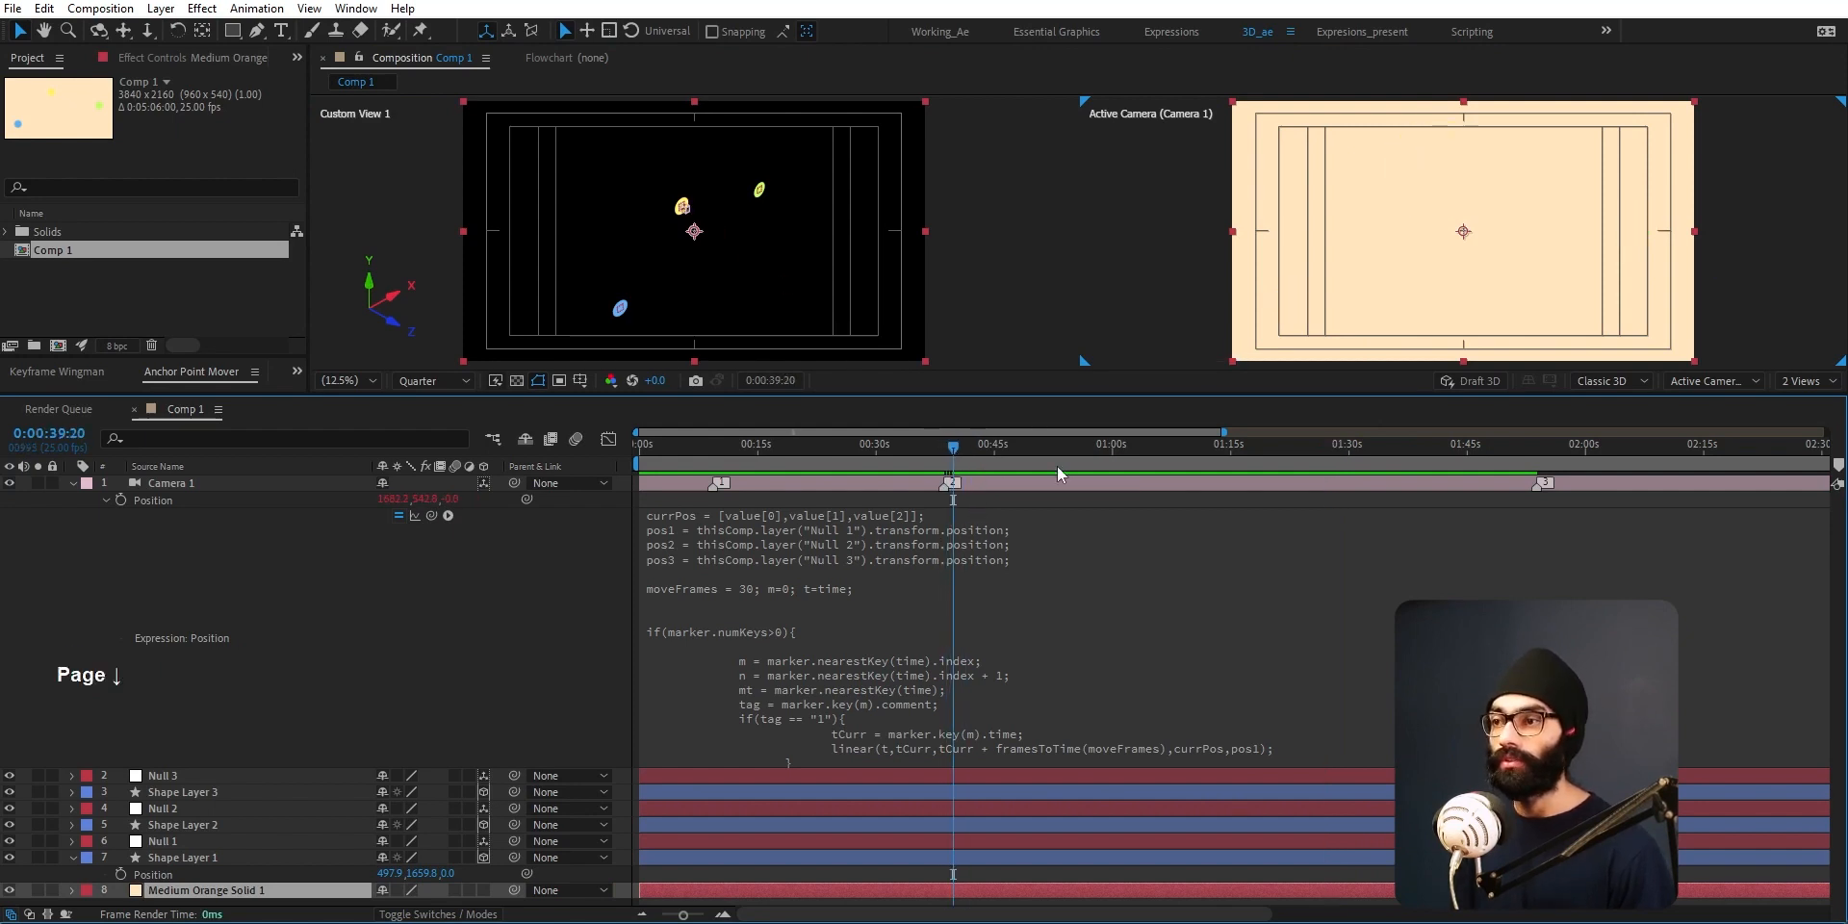
# Step: Move Camera 1's marker 3 to 0:01:04:15 and advance 30 frames from it to check the camera move
pyautogui.moveTo(1531, 489); pyautogui.dragTo(1155, 489)
pyautogui.keyDown('shift'); pyautogui.click(1148, 453); pyautogui.keyUp('shift')
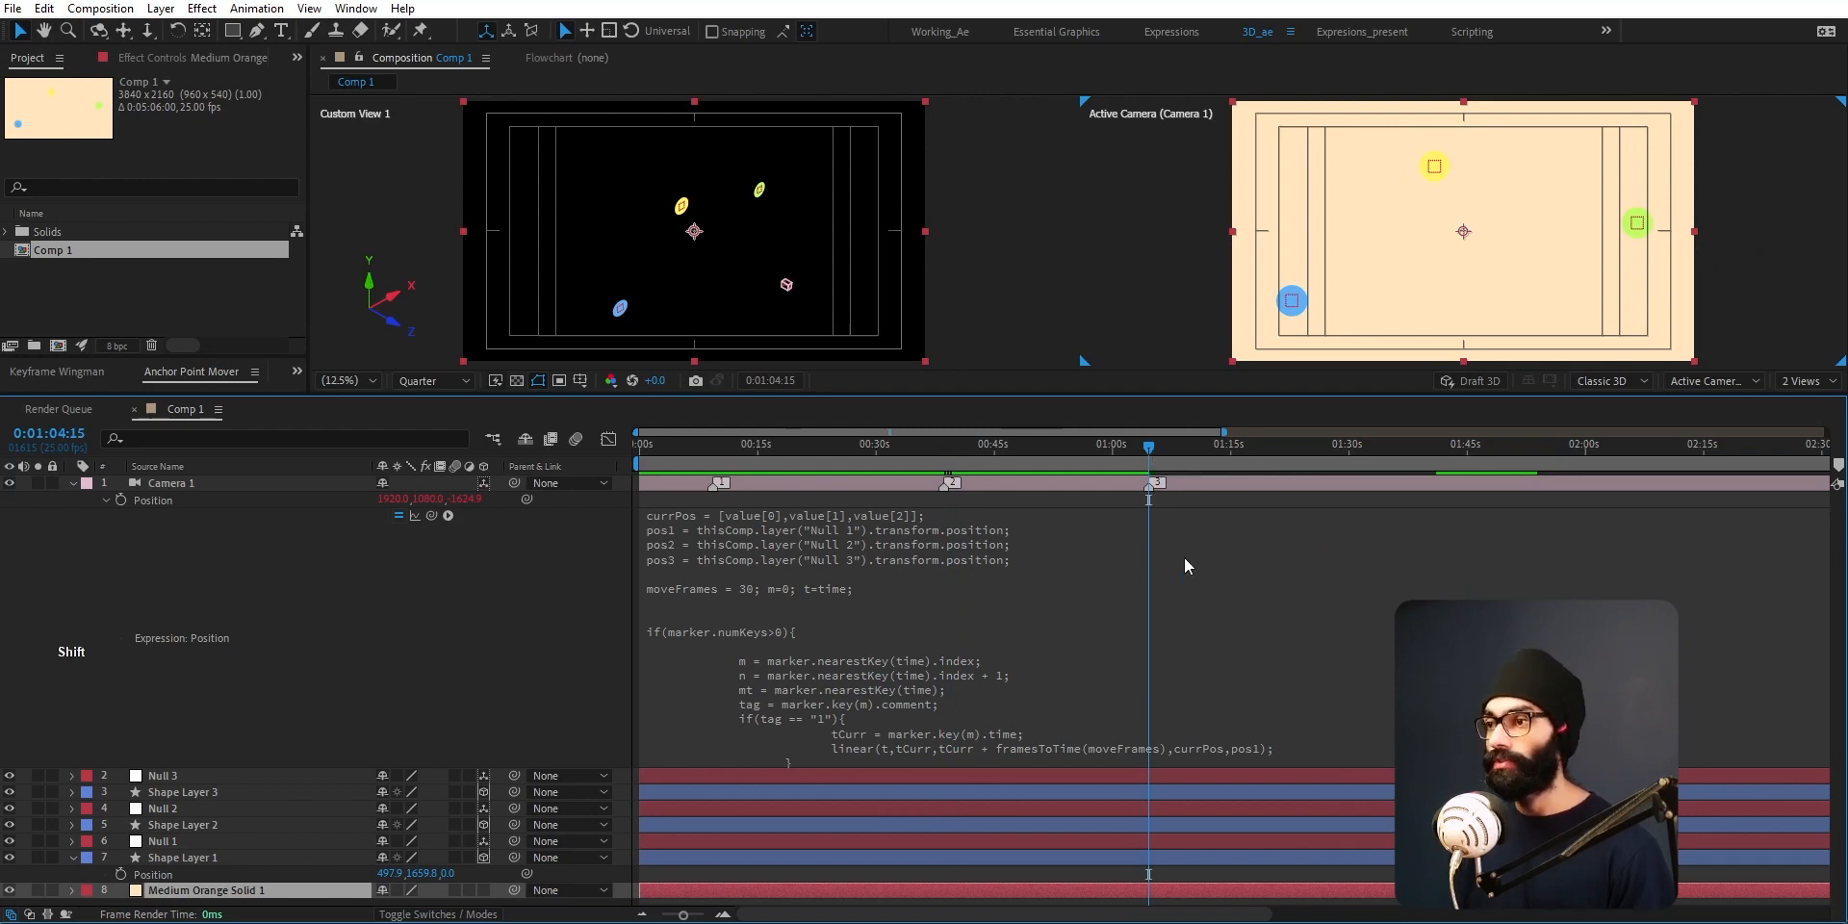
pyautogui.hotkey('shift', 'pagedown')
pyautogui.hotkey('shift', 'pagedown')
pyautogui.hotkey('shift', 'pagedown')
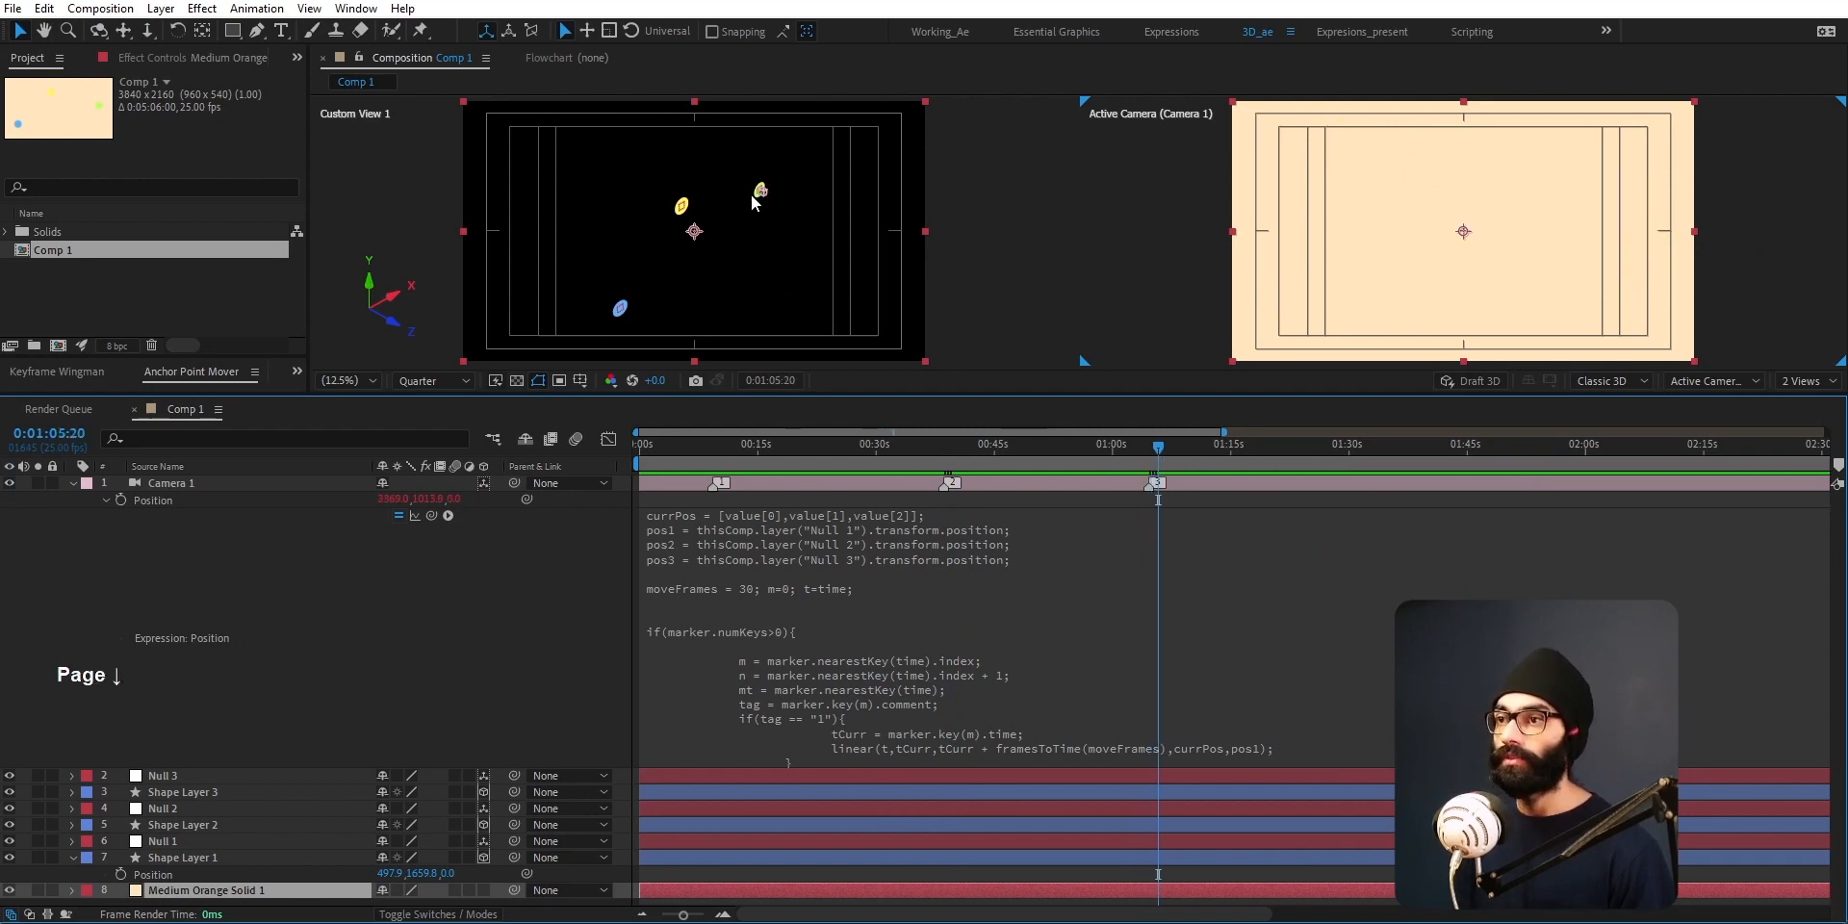
# Step: Go back to 0:00:08:14, just before marker 1, and review the marker tag conditions in Camera 1's position expression
pyautogui.moveTo(1158, 447); pyautogui.dragTo(706, 448)
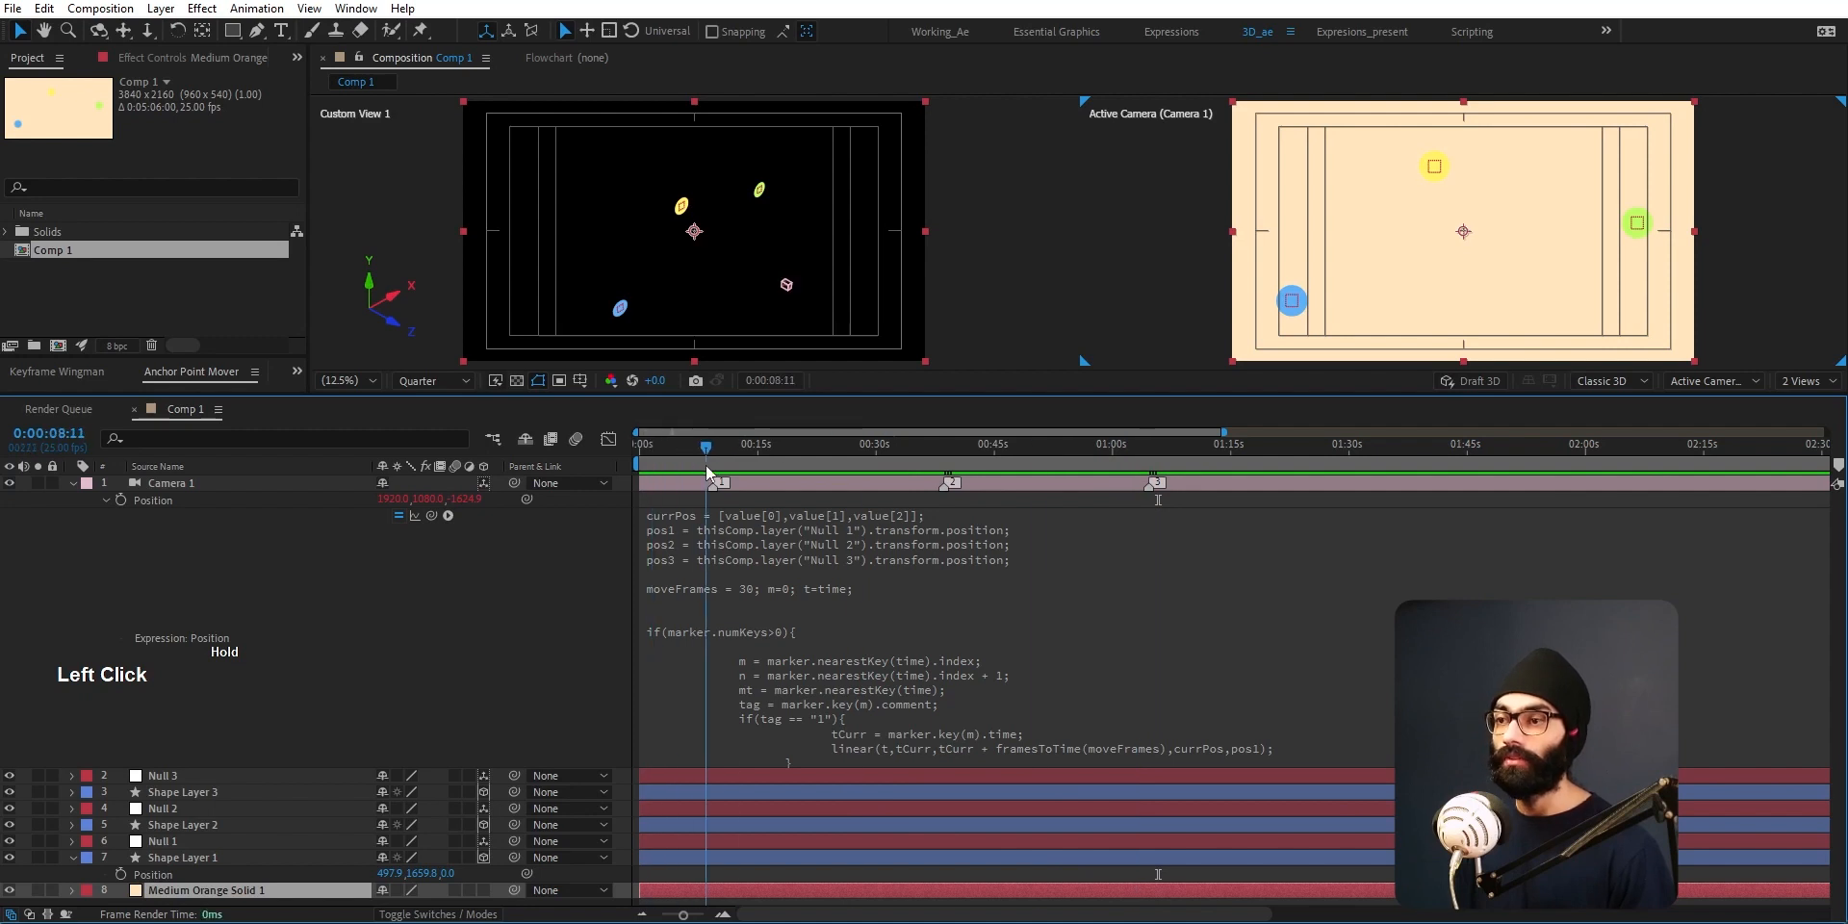
pyautogui.click(793, 629)
pyautogui.click(948, 732)
pyautogui.scroll(-1, 837, 734)
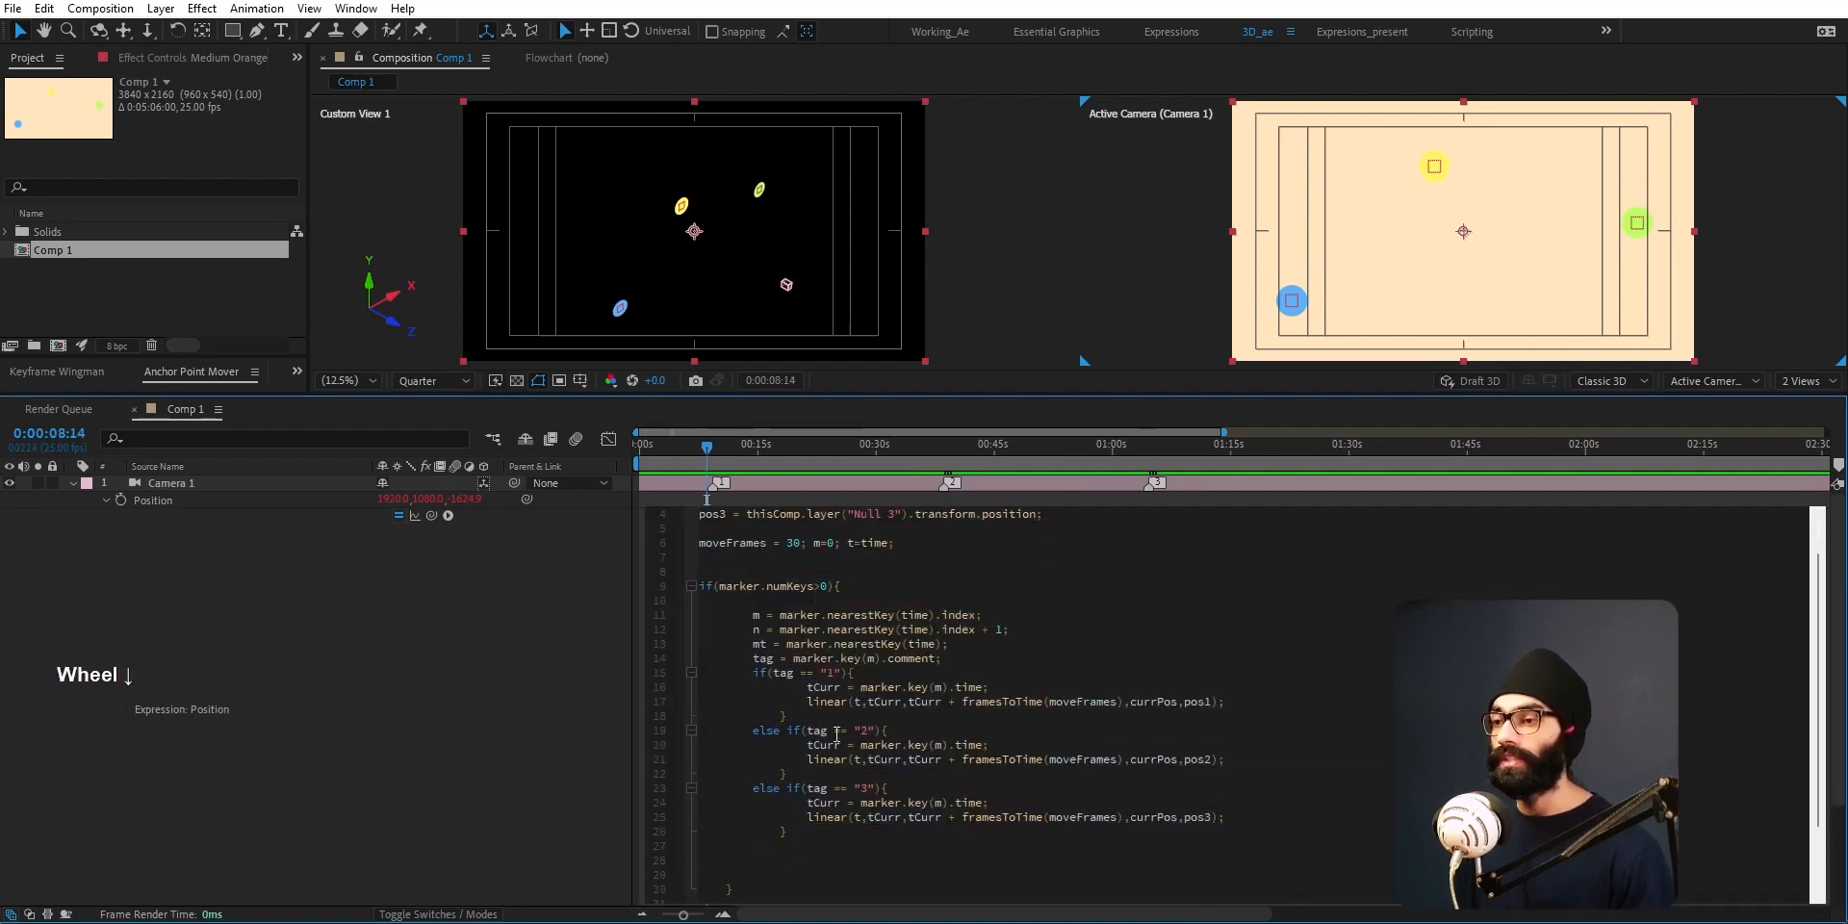
pyautogui.scroll(1, 856, 654)
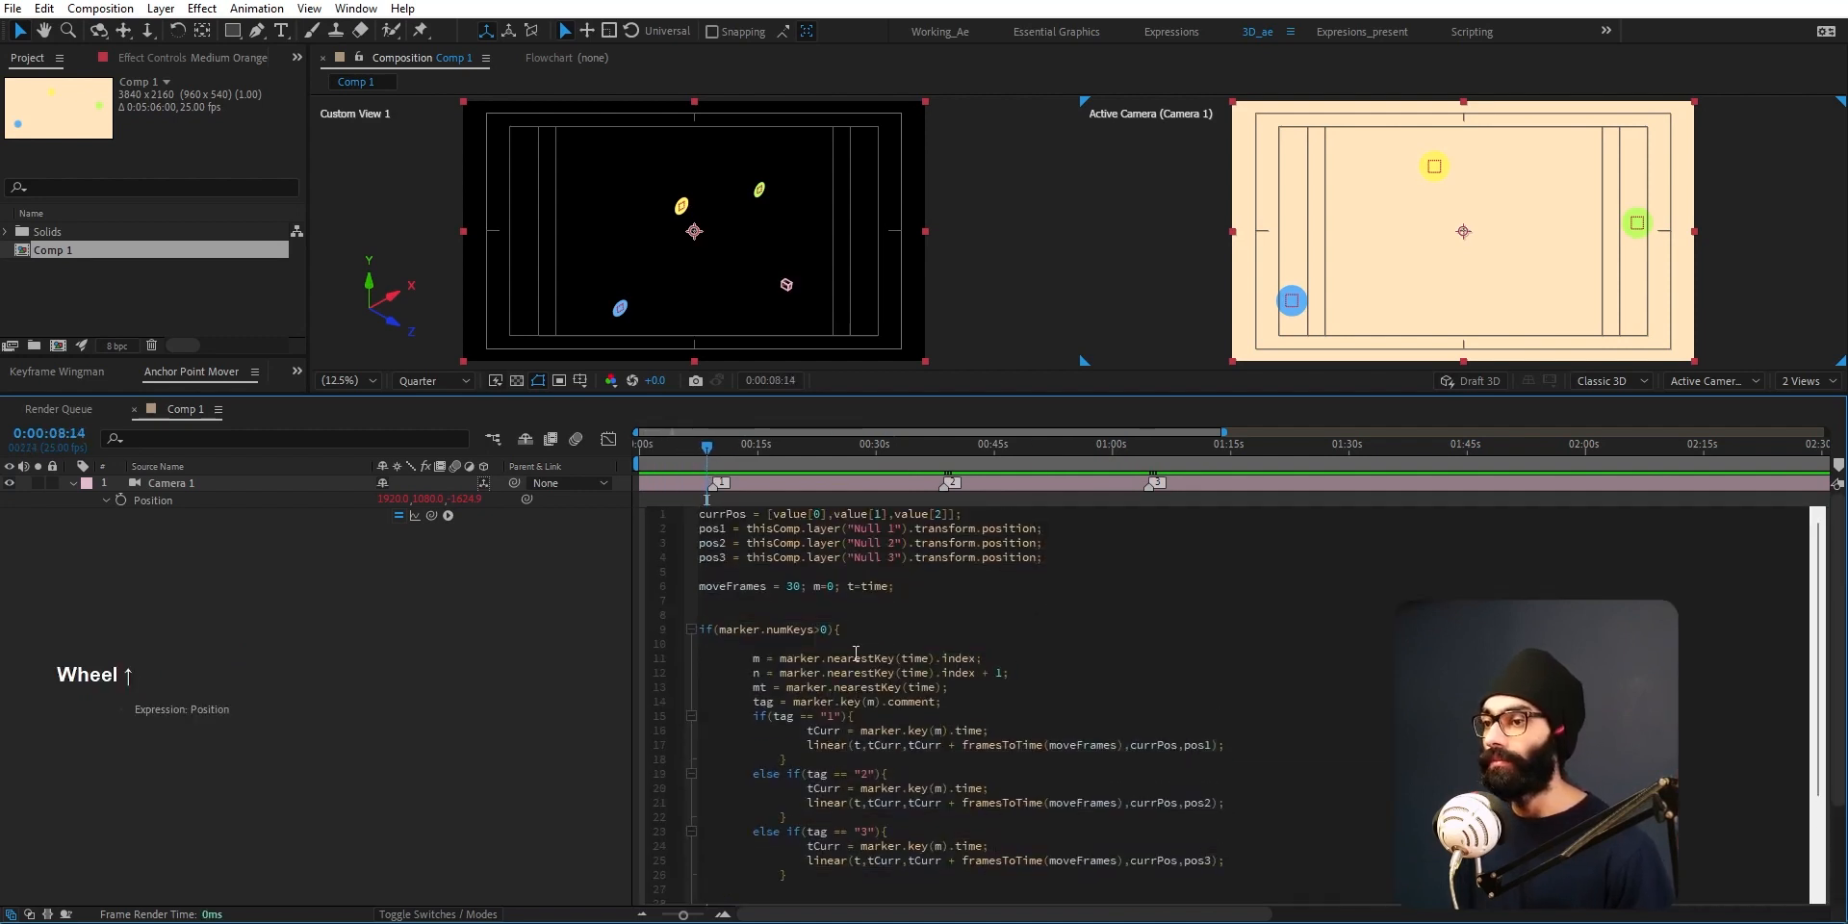
pyautogui.scroll(-1, 878, 717)
pyautogui.scroll(1, 878, 717)
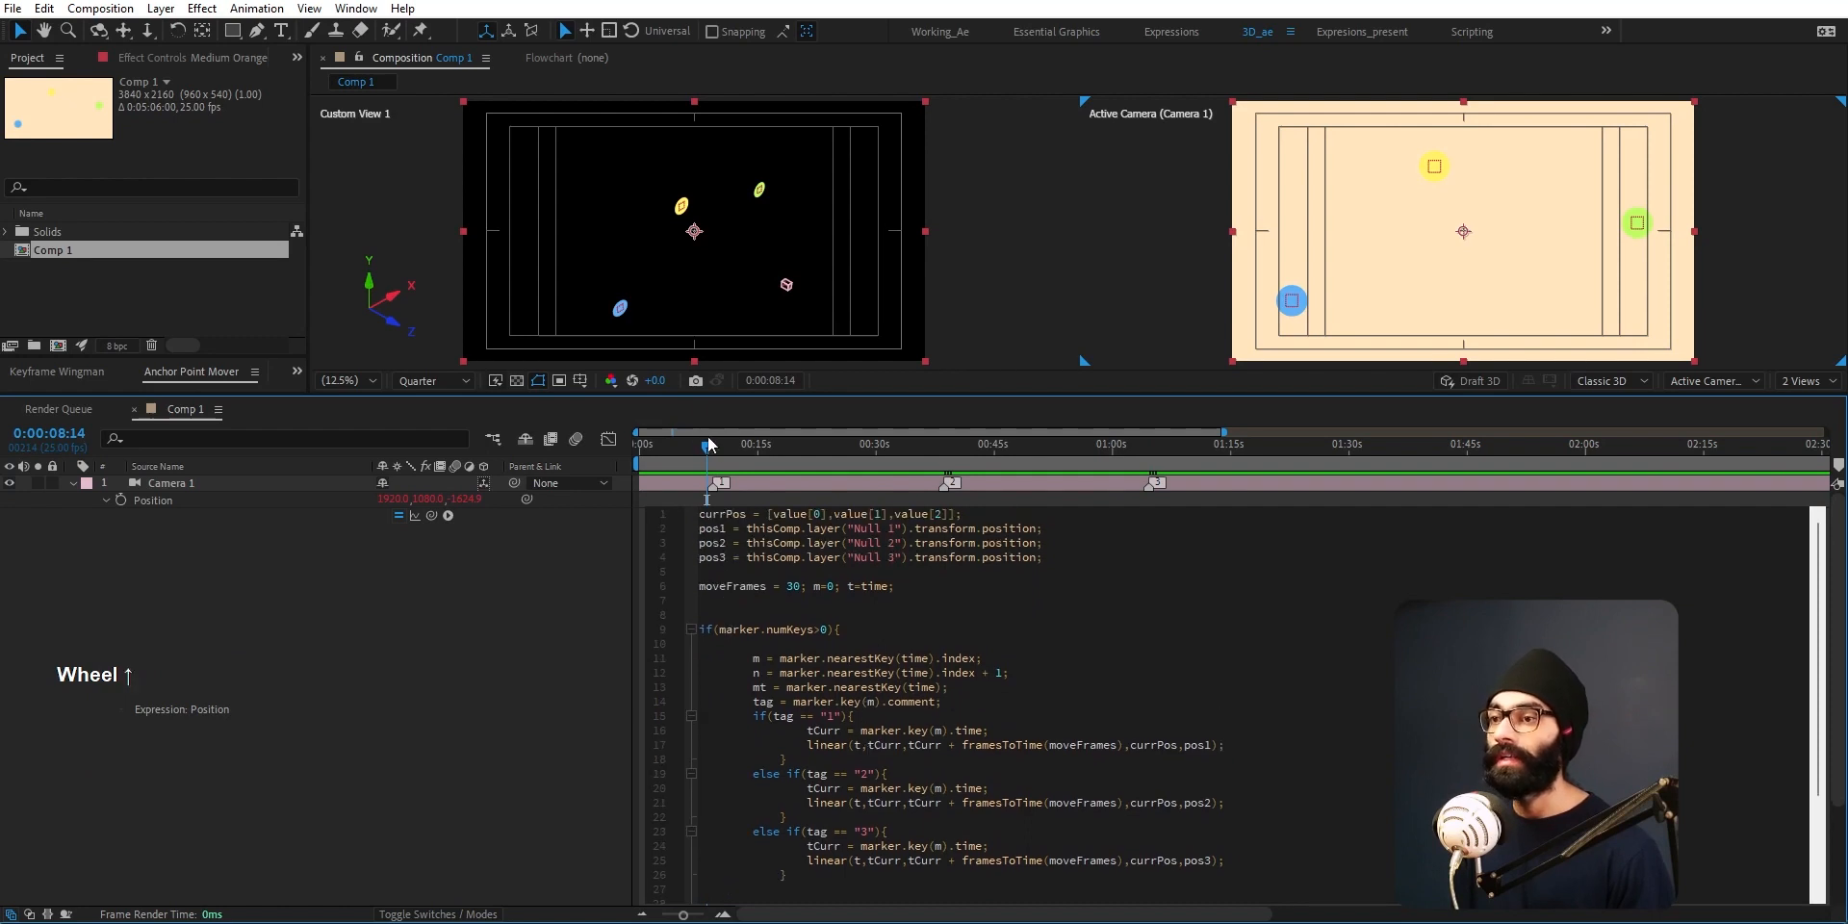
# Step: Scrub from marker 1 to 0:00:24:11 and back to 0:00:23:02 to examine where the nearest marker changes
pyautogui.click(716, 450)
pyautogui.moveTo(725, 460)
pyautogui.mouseDown()
pyautogui.moveTo(898, 478)
pyautogui.moveTo(738, 481)
pyautogui.moveTo(944, 481)
pyautogui.moveTo(755, 482)
pyautogui.moveTo(836, 483)
pyautogui.mouseUp()
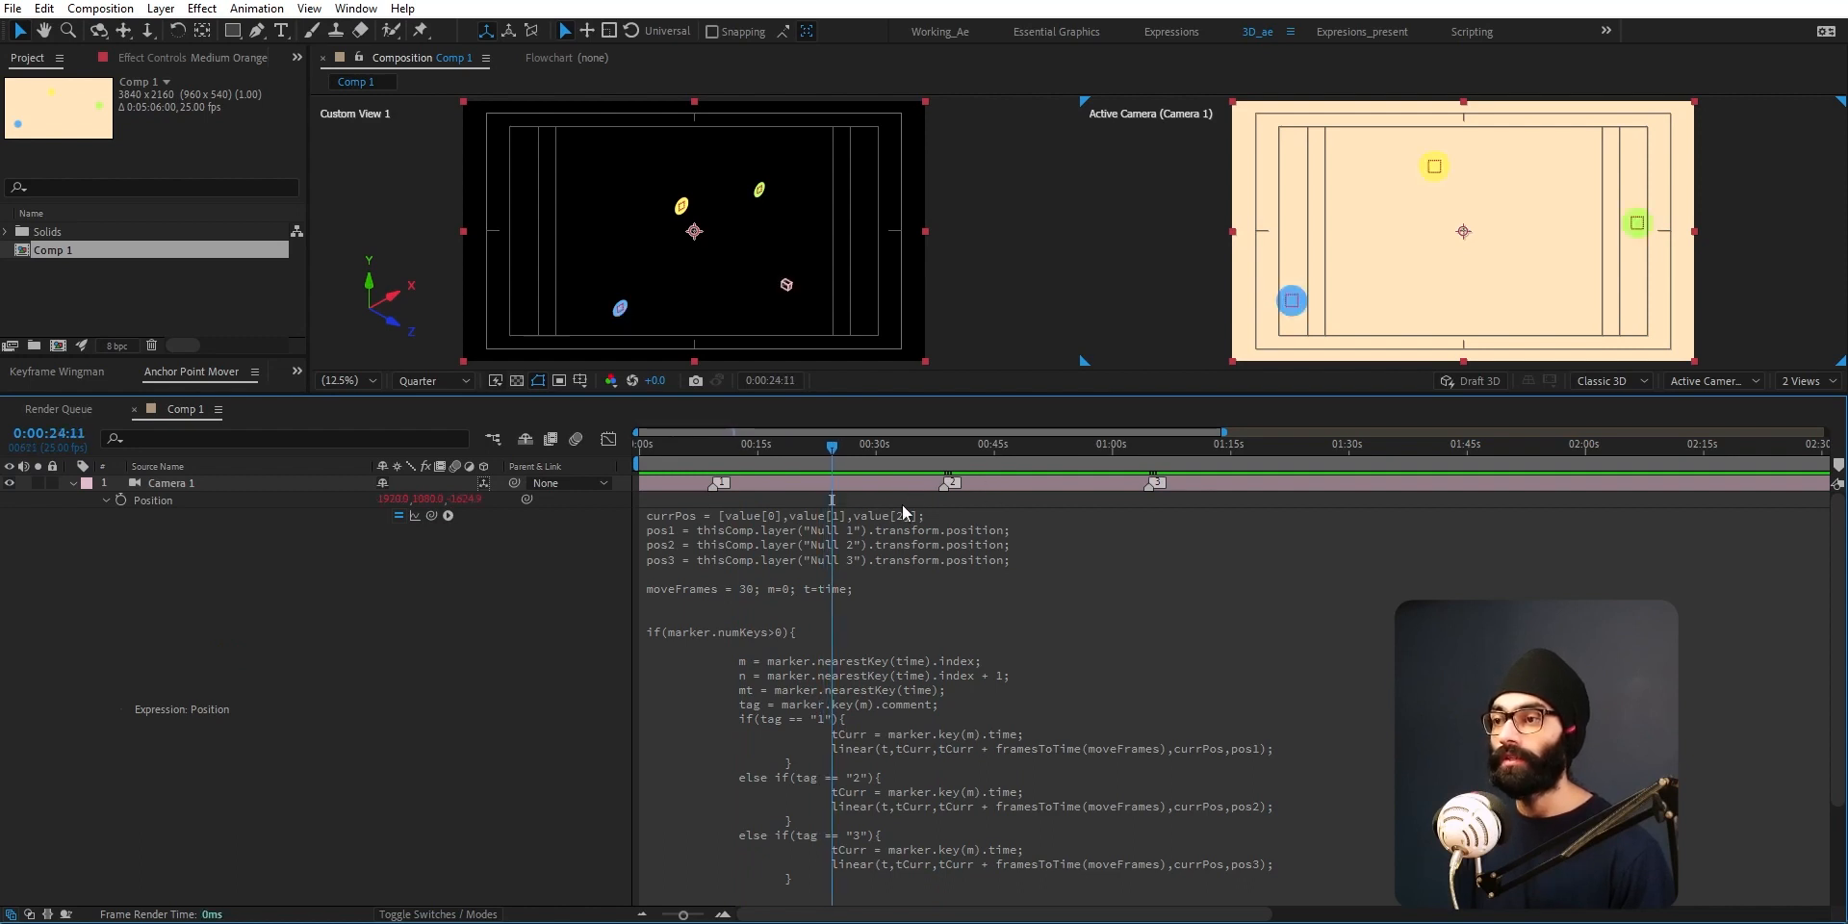
pyautogui.moveTo(825, 460); pyautogui.dragTo(823, 465)
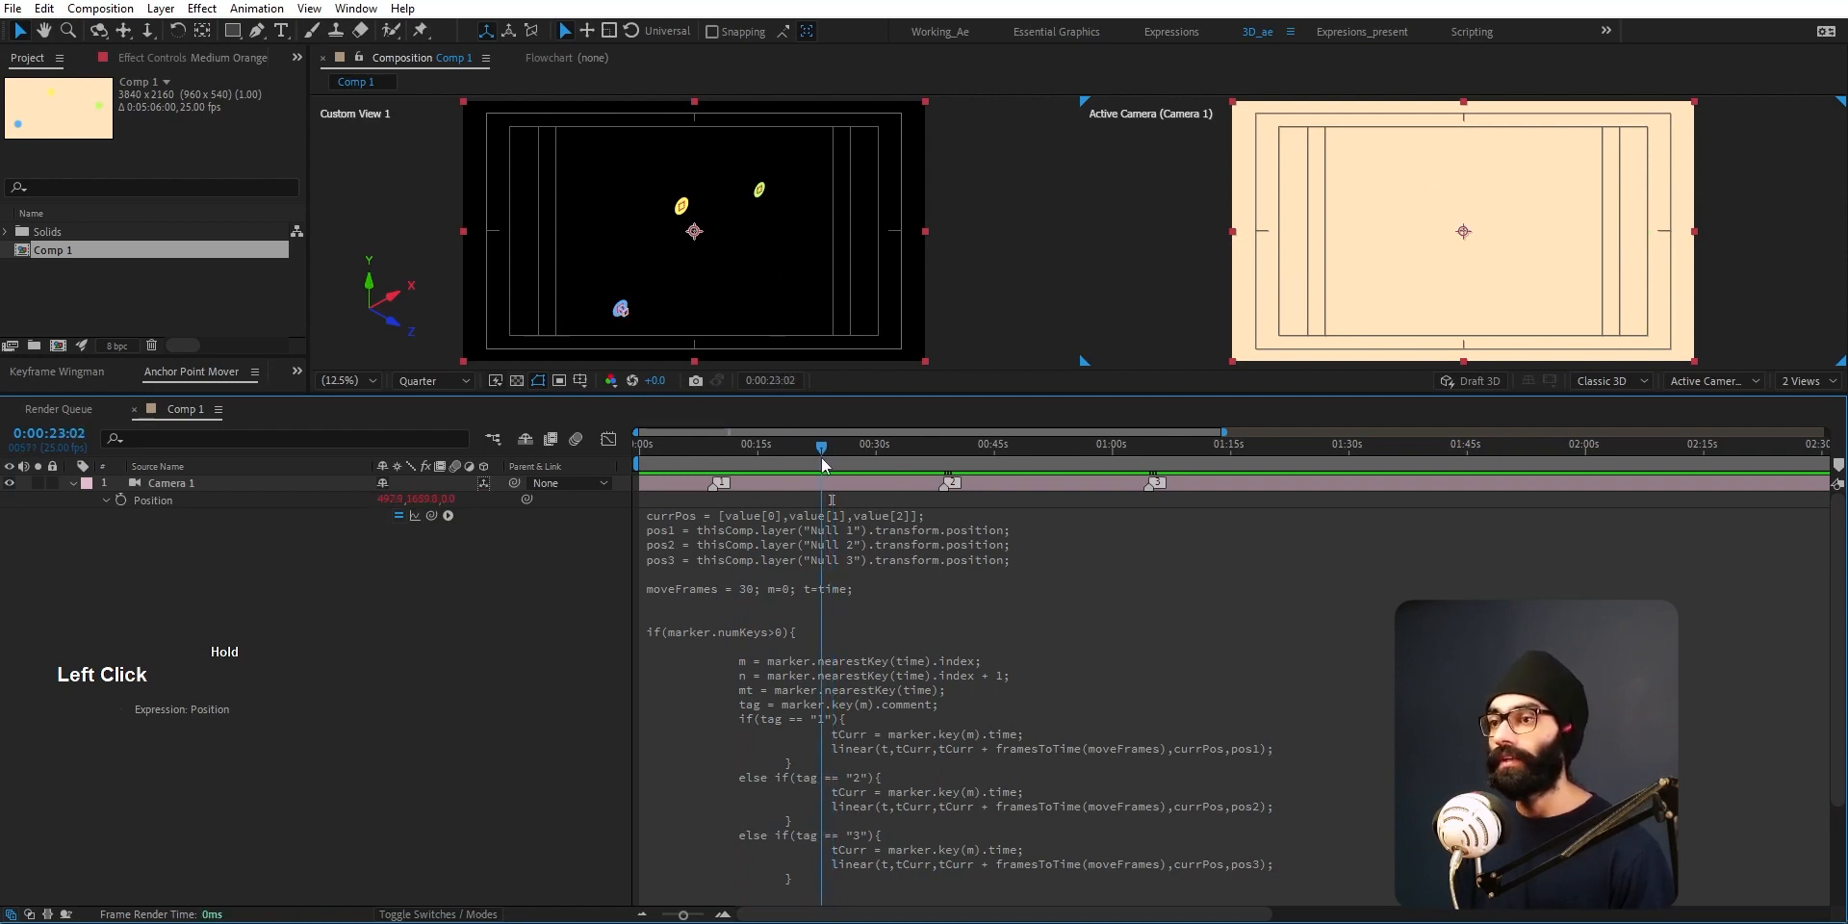
# Step: Look over the tag branches of the position expression and return the playhead to marker 1 at 0:00:09:08
pyautogui.scroll(-1, 799, 780)
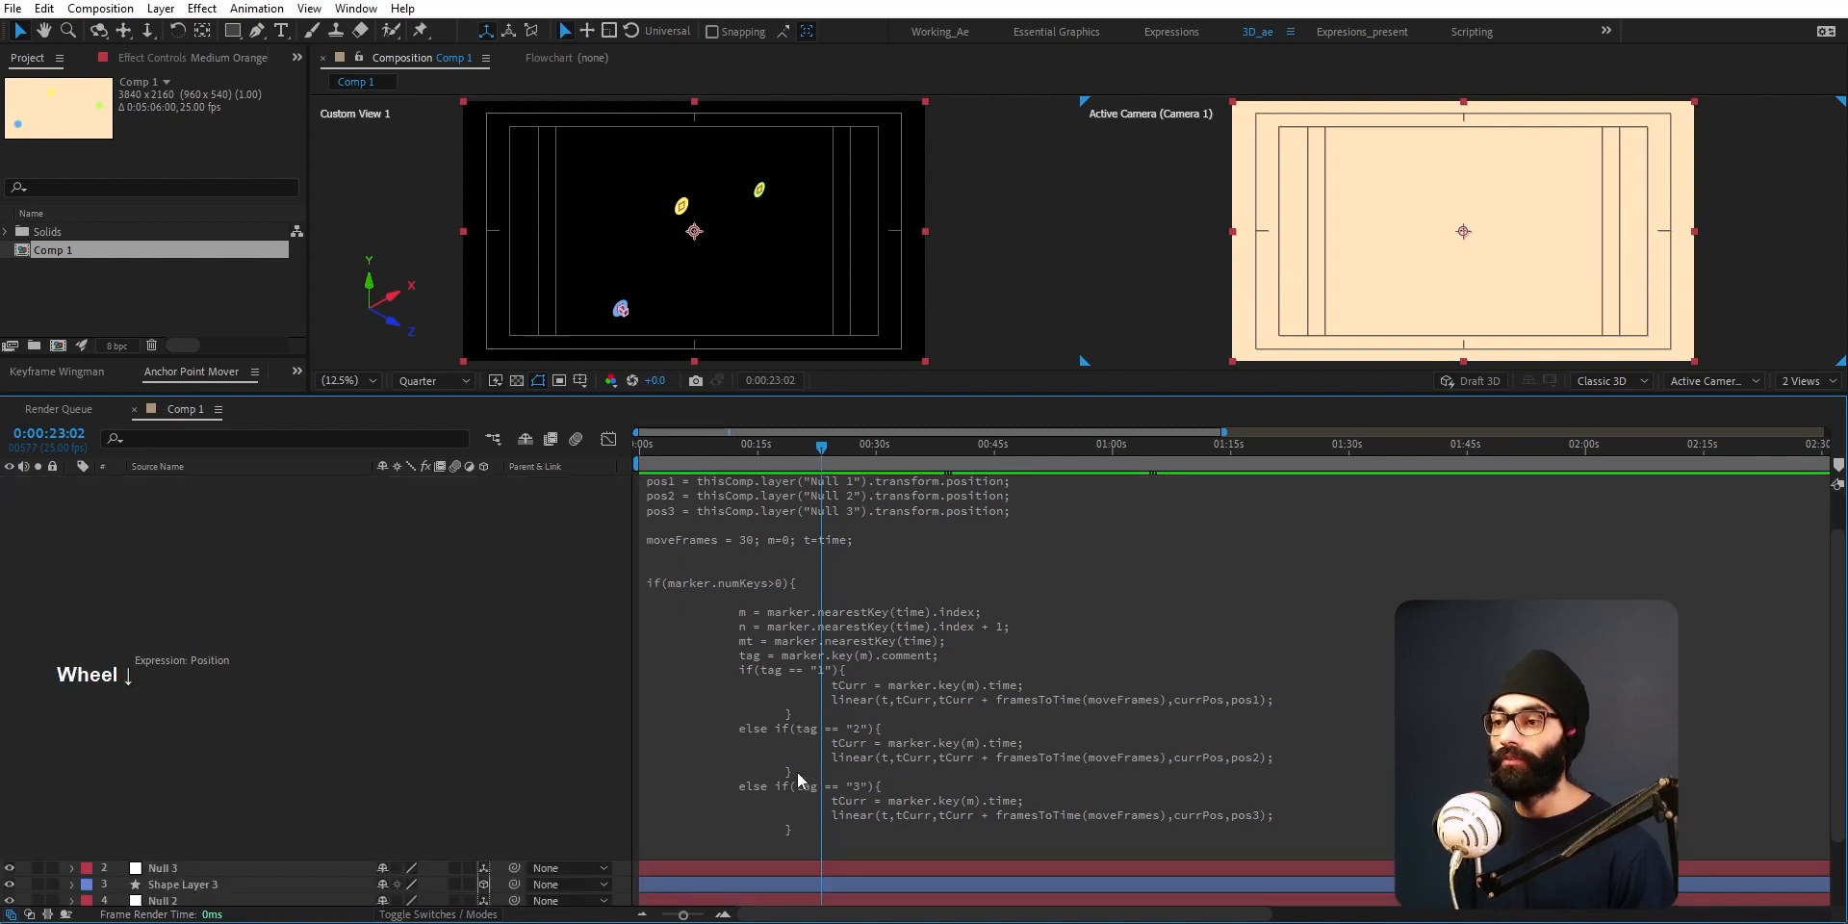
pyautogui.click(873, 755)
pyautogui.click(800, 460)
pyautogui.scroll(1, 805, 549)
pyautogui.moveTo(799, 457)
pyautogui.mouseDown()
pyautogui.moveTo(953, 460)
pyautogui.moveTo(709, 489)
pyautogui.mouseUp()
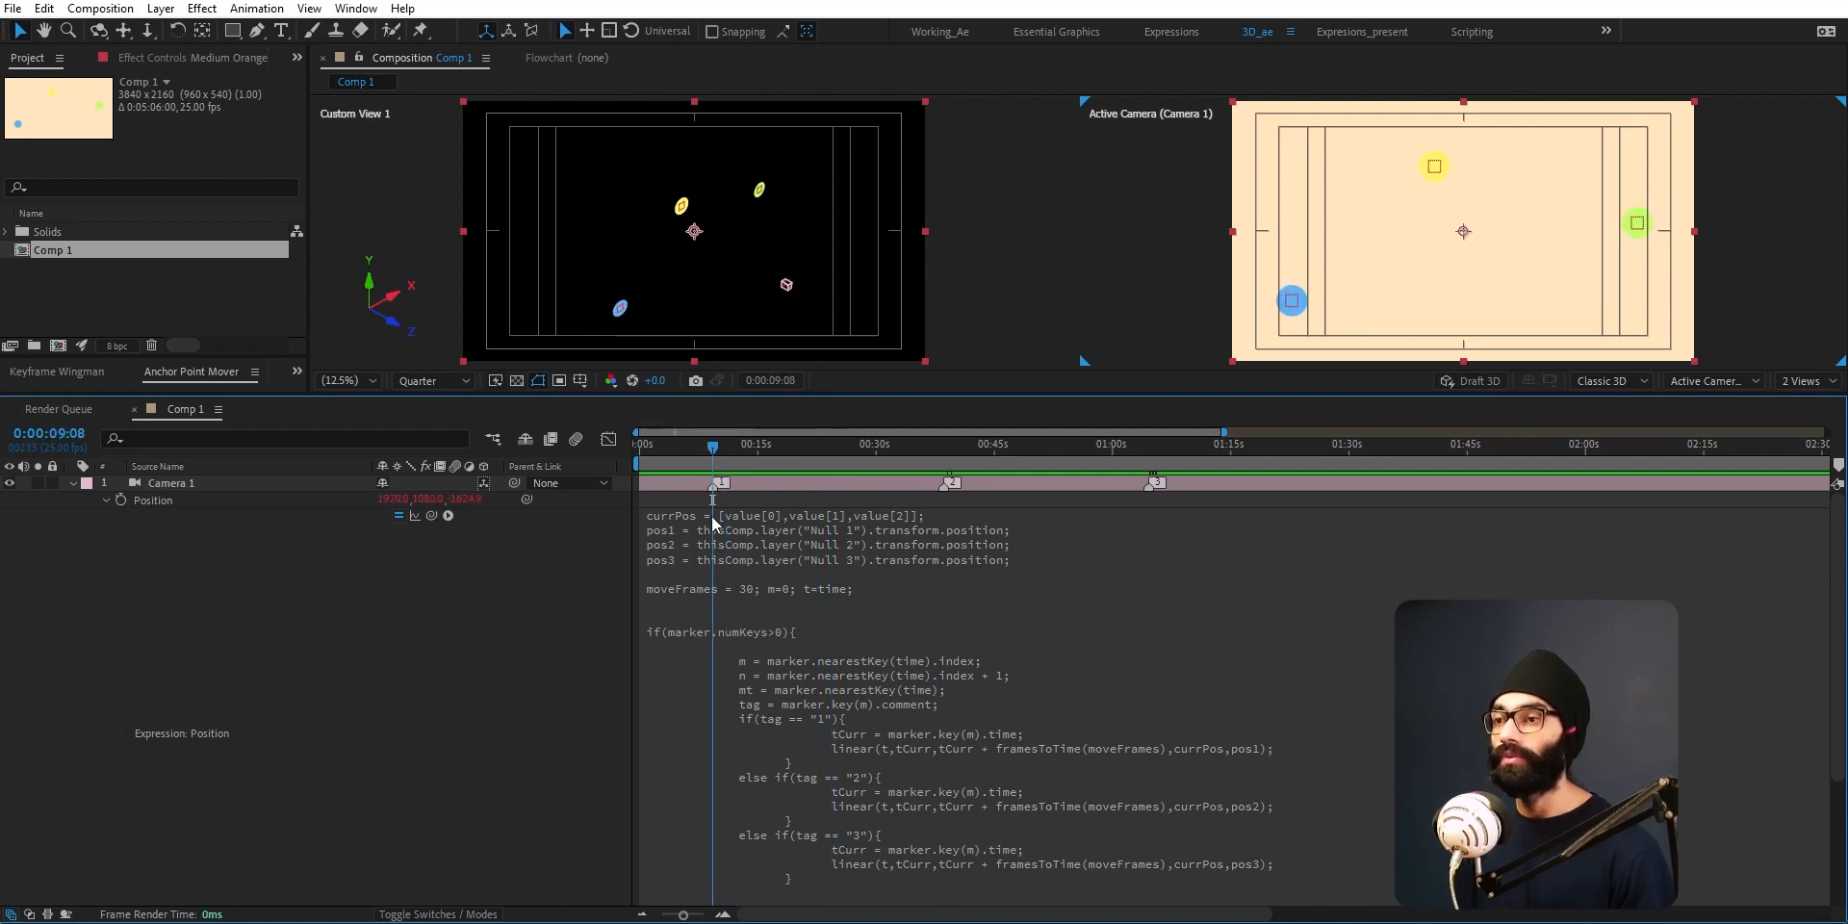
# Step: Scrub from marker 1 to 0:00:22:24 and back to 0:00:21:12, examining the camera position against the expression's nearest-marker lines
pyautogui.moveTo(718, 460); pyautogui.dragTo(826, 466)
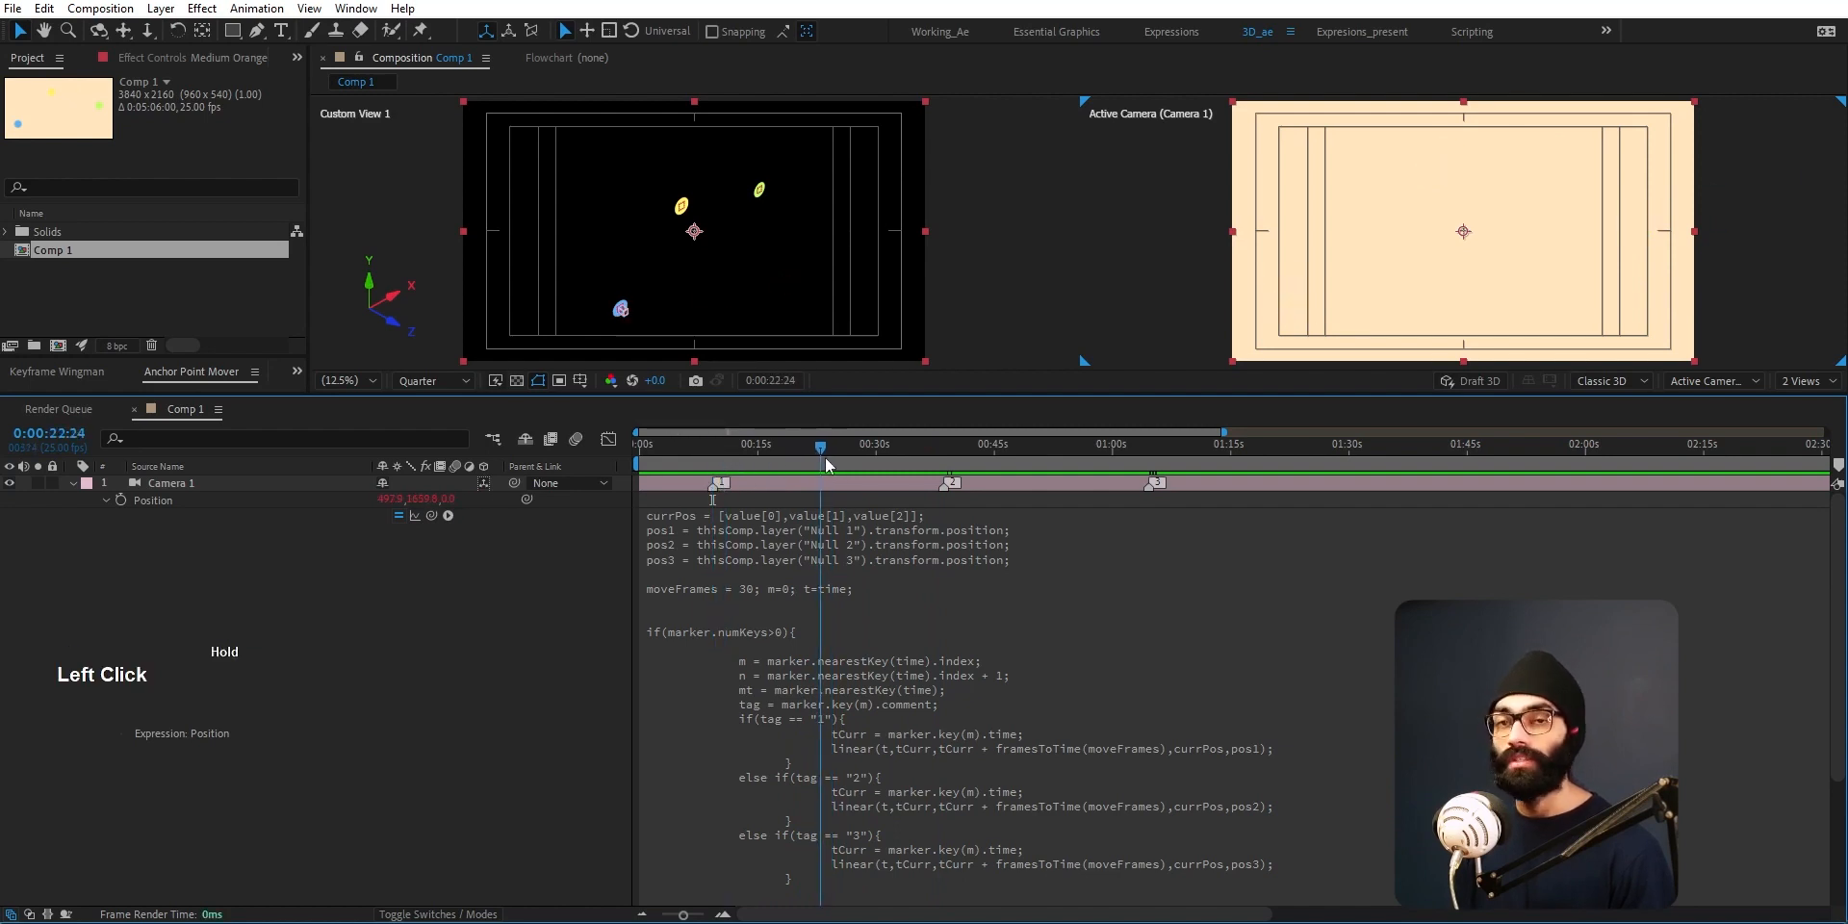
pyautogui.click(909, 738)
pyautogui.click(890, 705)
pyautogui.moveTo(821, 468); pyautogui.dragTo(810, 473)
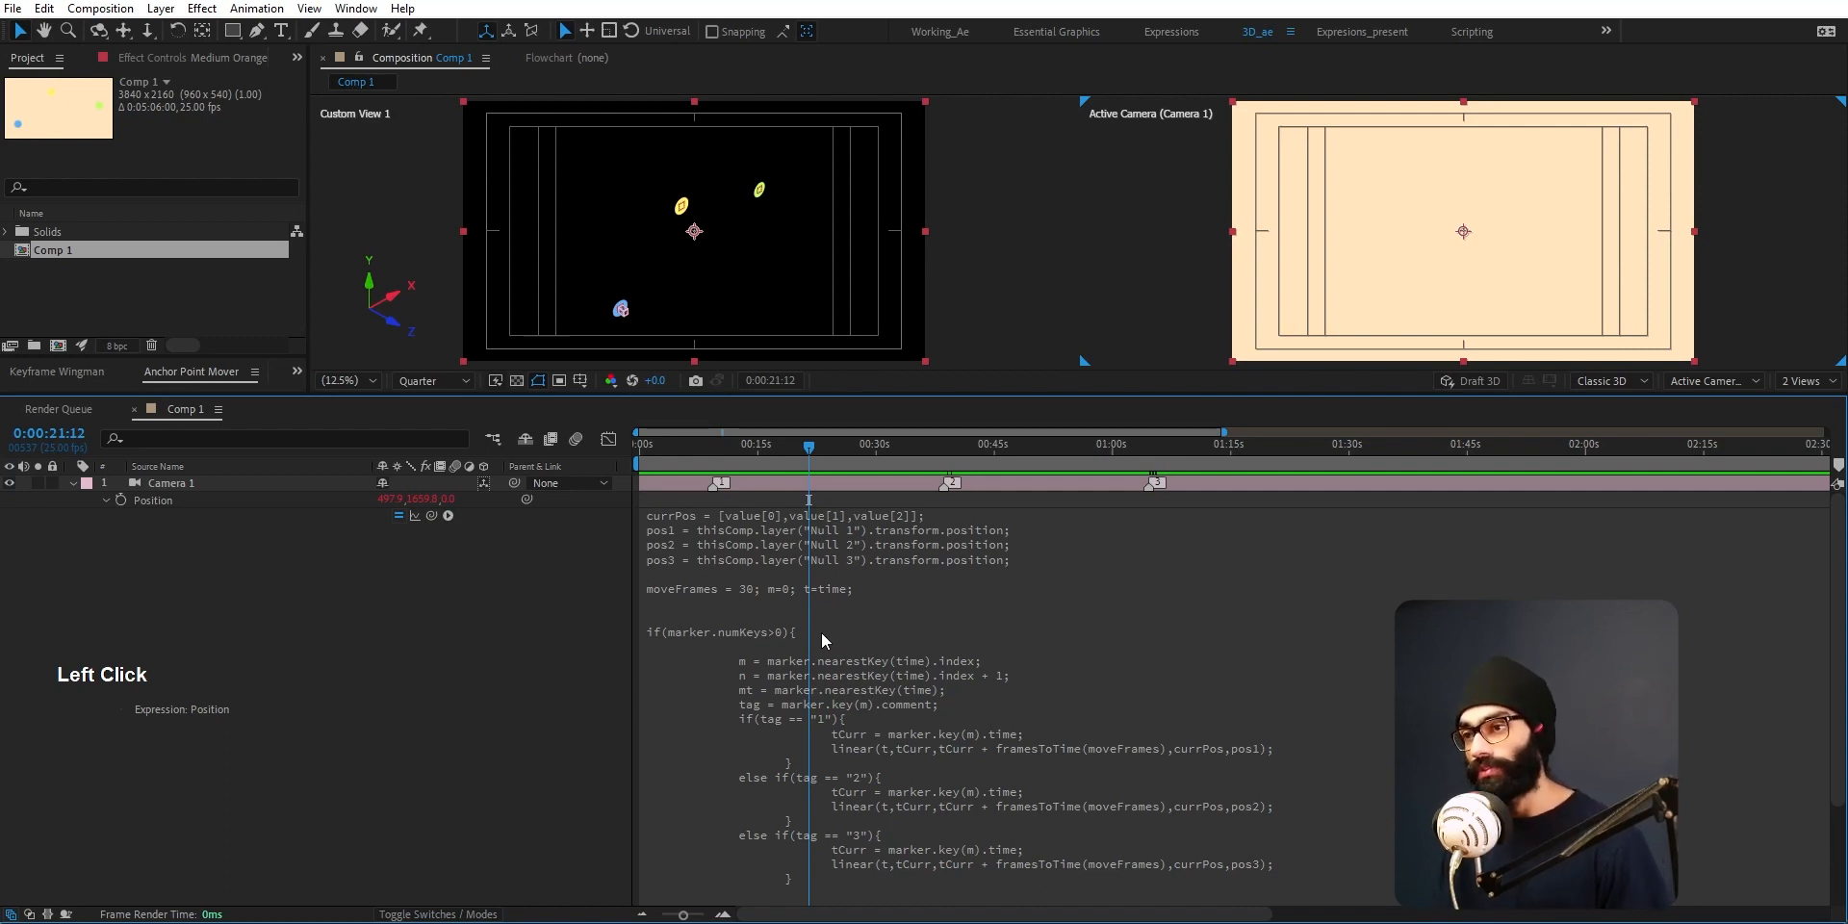
pyautogui.scroll(-3, 805, 645)
pyautogui.scroll(3, 794, 660)
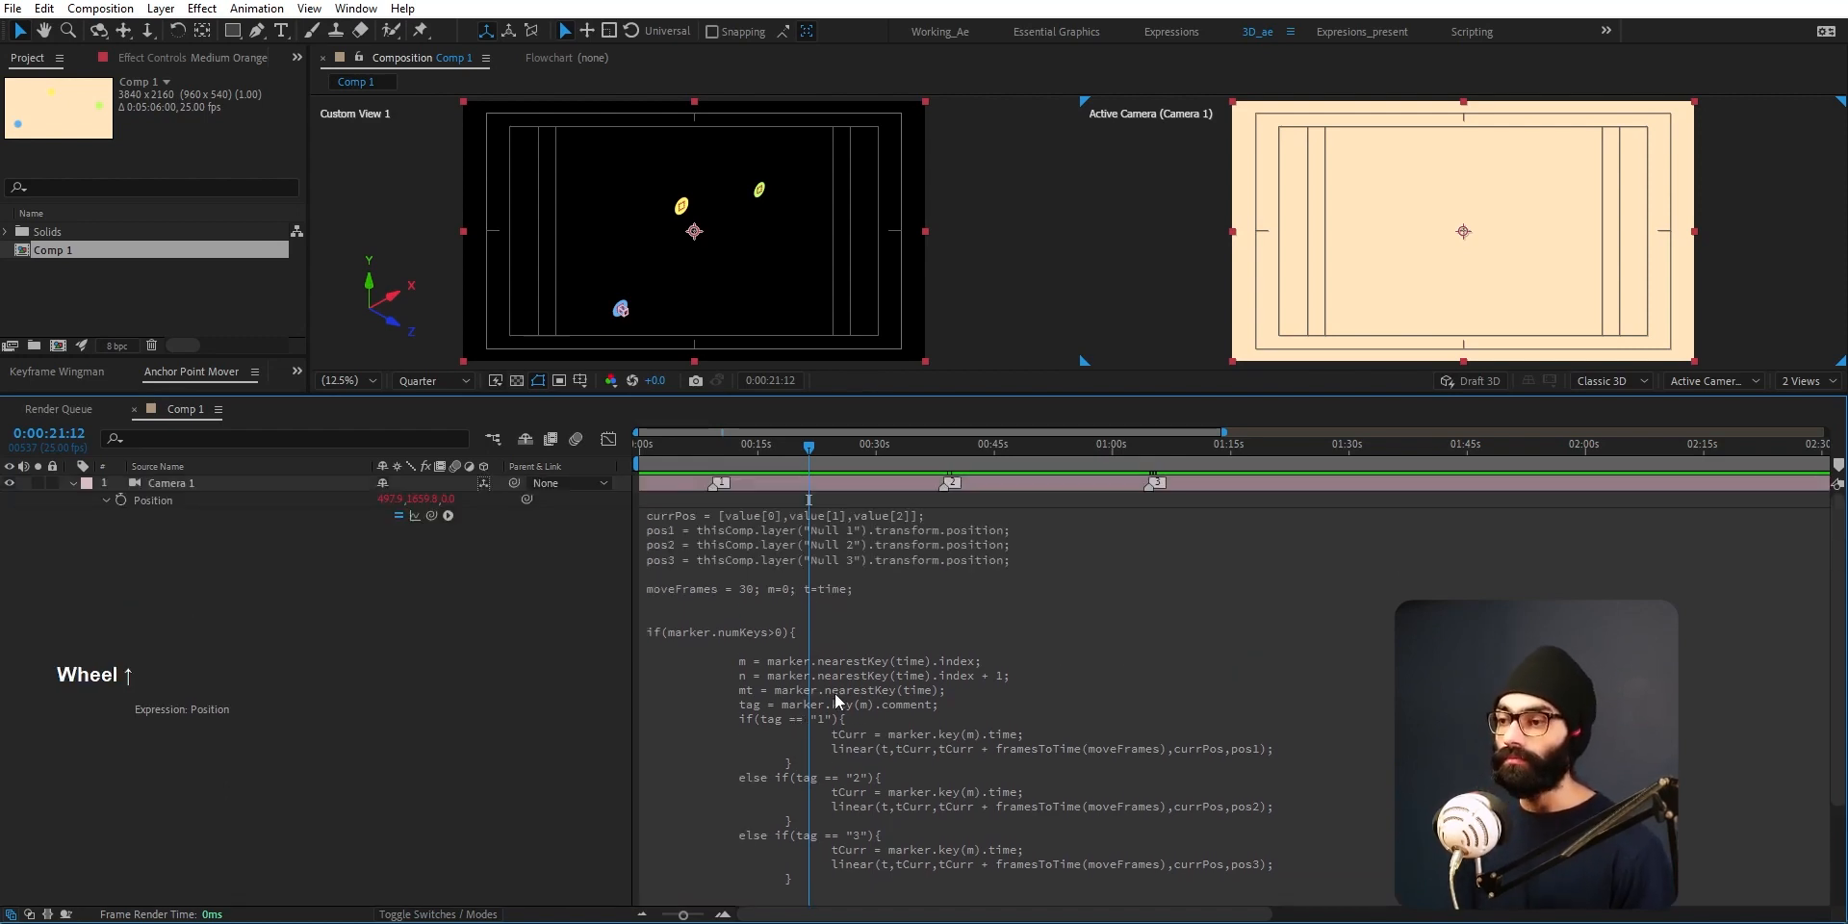